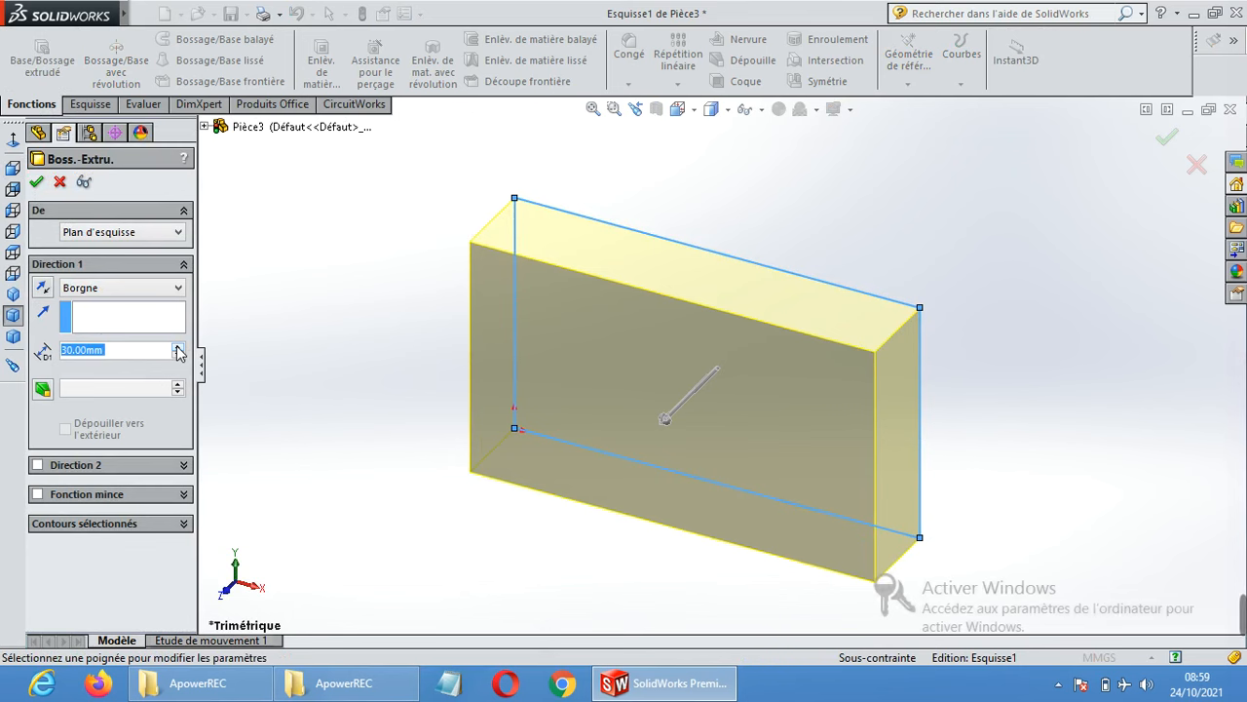
Extrude the sketched rectangle 30 mm as a blind boss.
{"action": "left_click", "coordinate": [179, 348]}
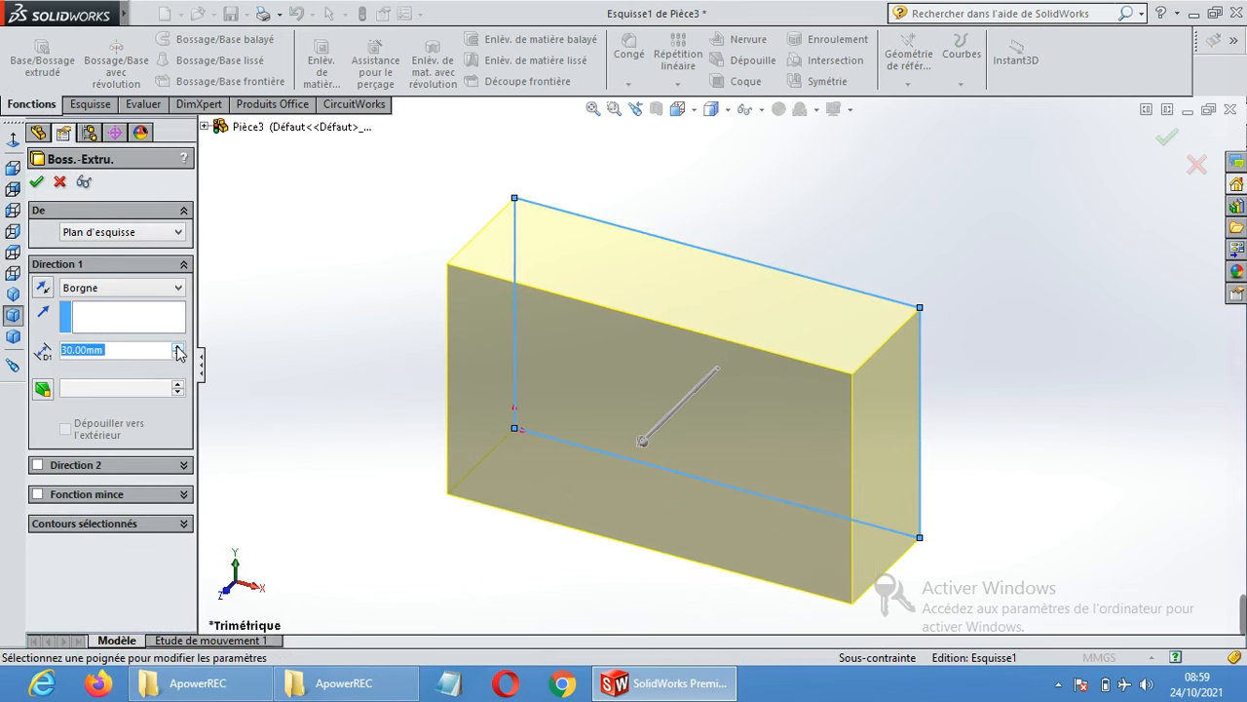
{"action": "left_click", "coordinate": [37, 183]}
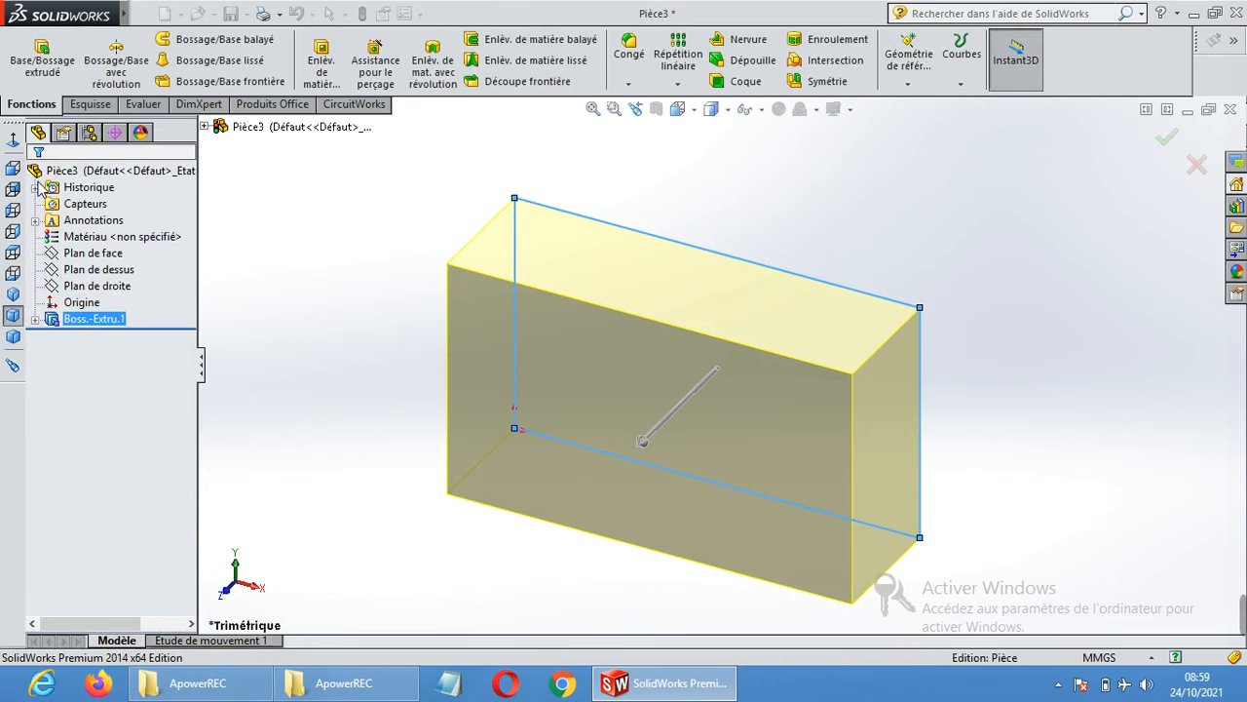
{"action": "left_click", "coordinate": [776, 227]}
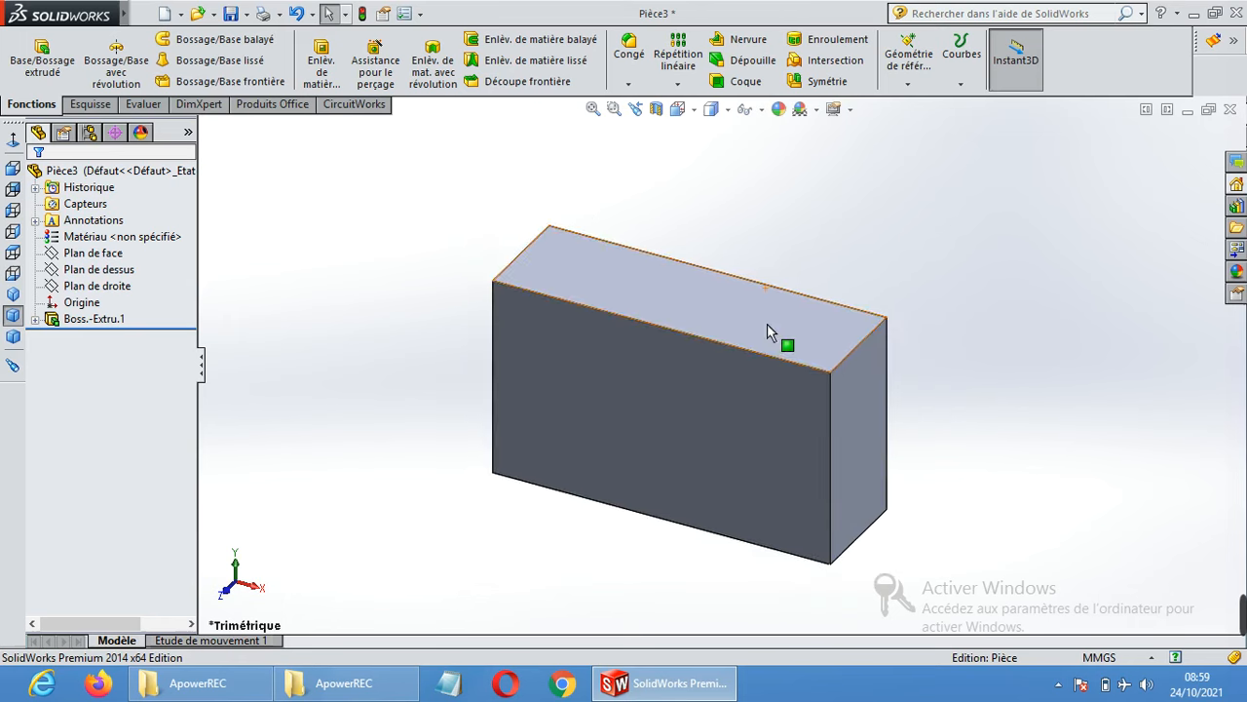
{"action": "scroll", "coordinate": [767, 331], "scroll_direction": "up", "scroll_amount": 3}
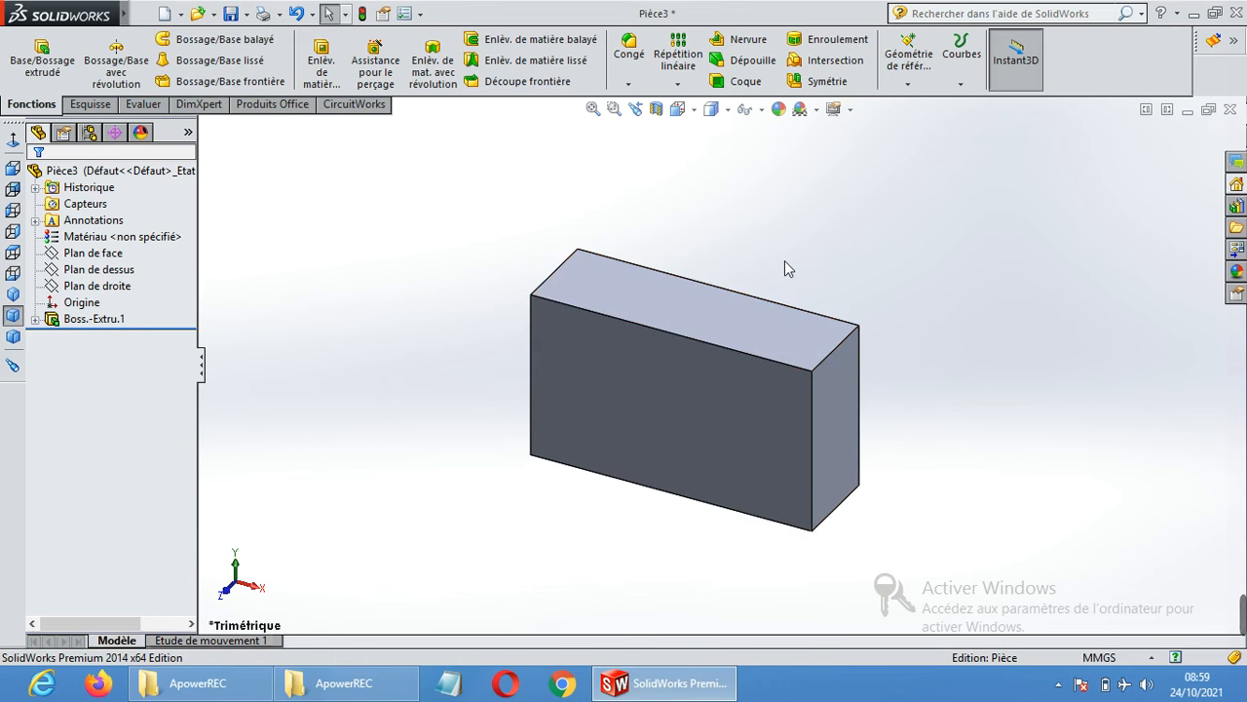
{"action": "middle_click_drag", "start_coordinate": [901, 384], "coordinate": [932, 435]}
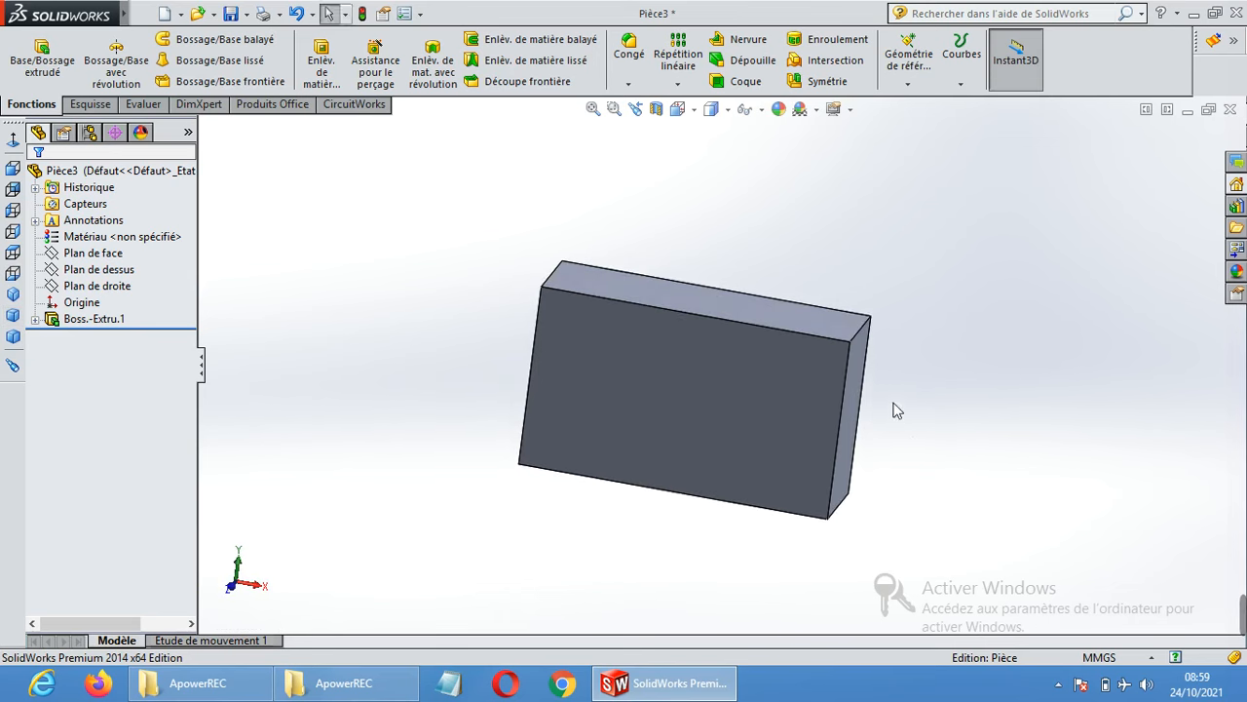
Undo the boss extrusion and the rectangle so the front-plane sketch is empty.
{"action": "left_click", "coordinate": [296, 16]}
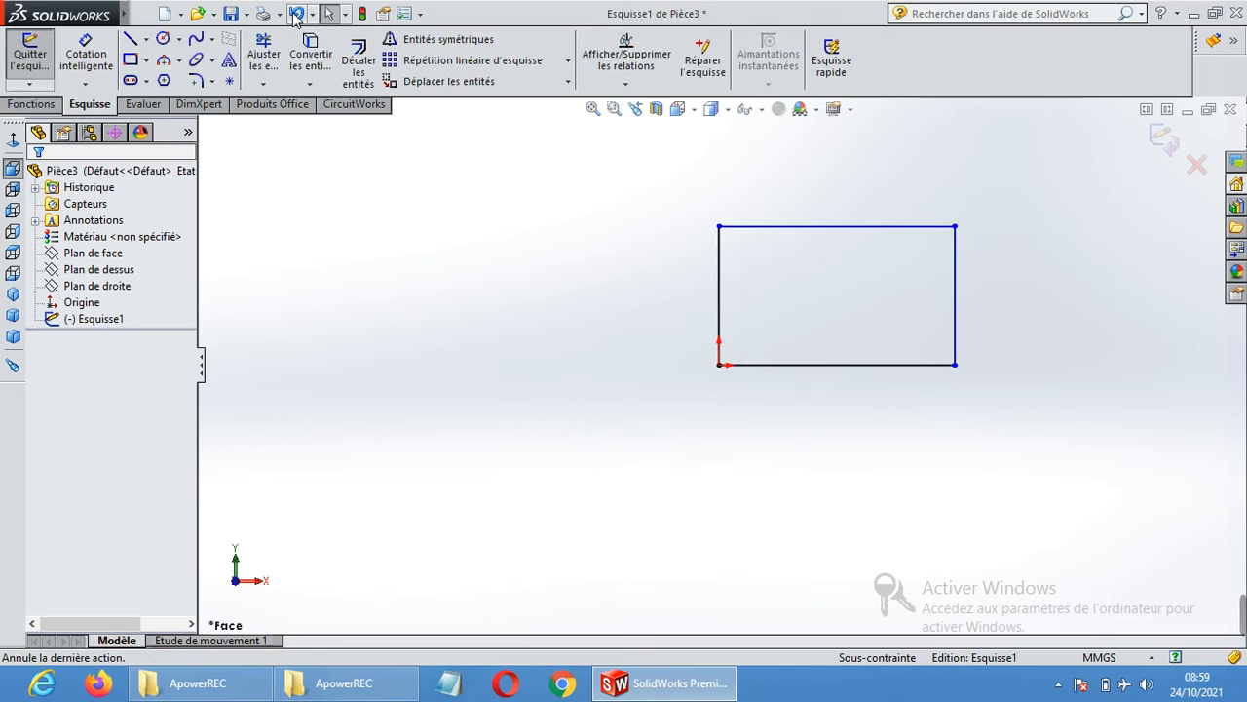
{"action": "left_click", "coordinate": [295, 15]}
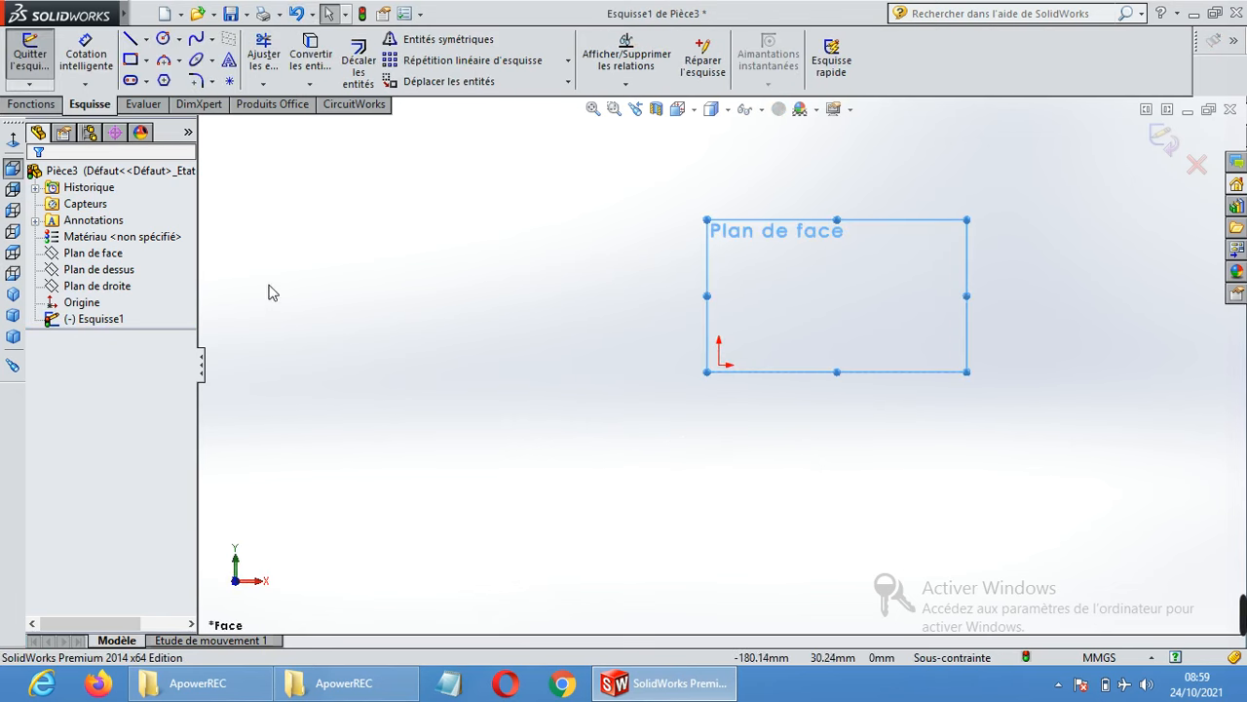
{"action": "left_click", "coordinate": [371, 250]}
Draw a horizontal construction line about 109 mm long from the origin on the front plane.
{"action": "left_click", "coordinate": [109, 255]}
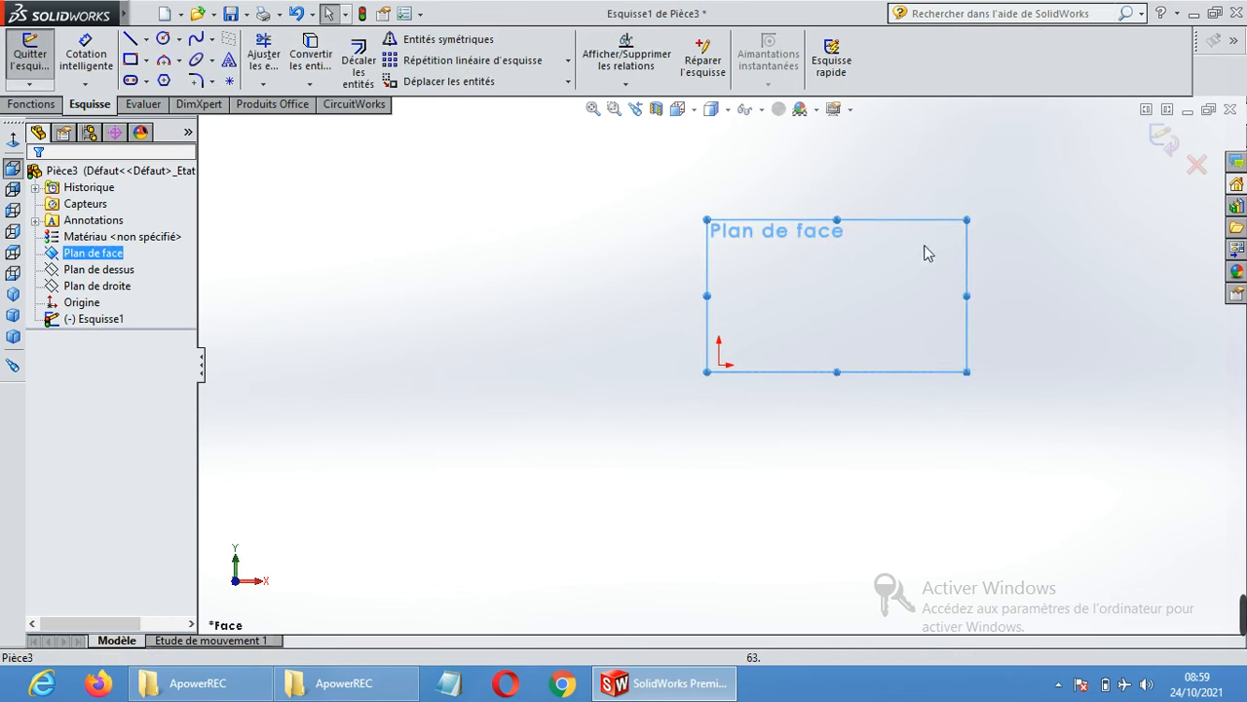
{"action": "scroll", "coordinate": [960, 247], "scroll_direction": "up", "scroll_amount": 3}
{"action": "scroll", "coordinate": [897, 323], "scroll_direction": "down", "scroll_amount": 3}
{"action": "scroll", "coordinate": [474, 341], "scroll_direction": "down", "scroll_amount": 1}
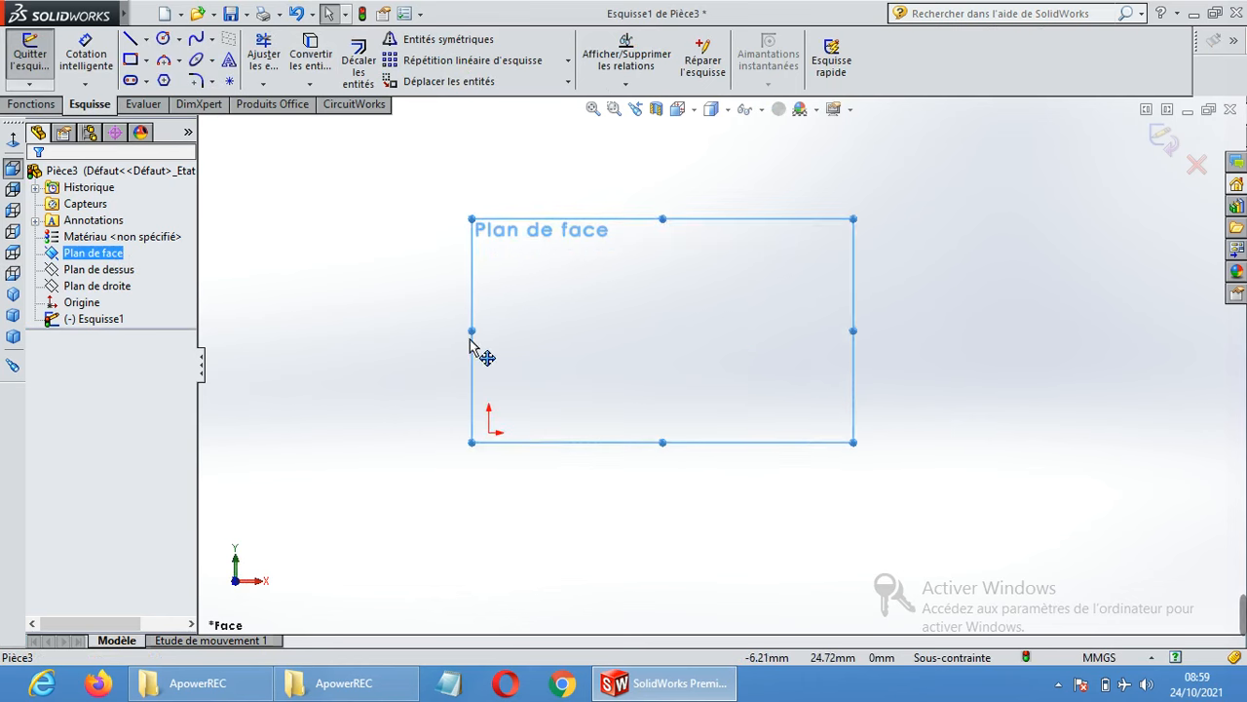
{"action": "left_click", "coordinate": [142, 174]}
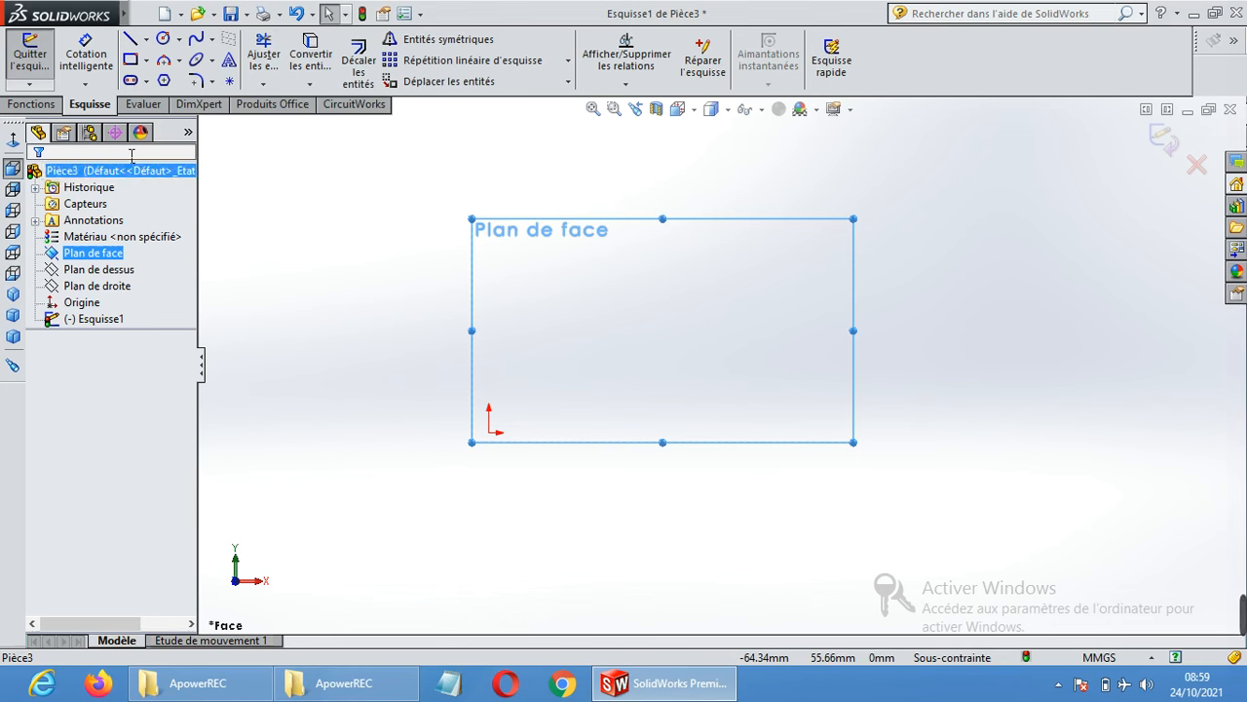
{"action": "left_click", "coordinate": [145, 40]}
{"action": "left_click", "coordinate": [164, 77]}
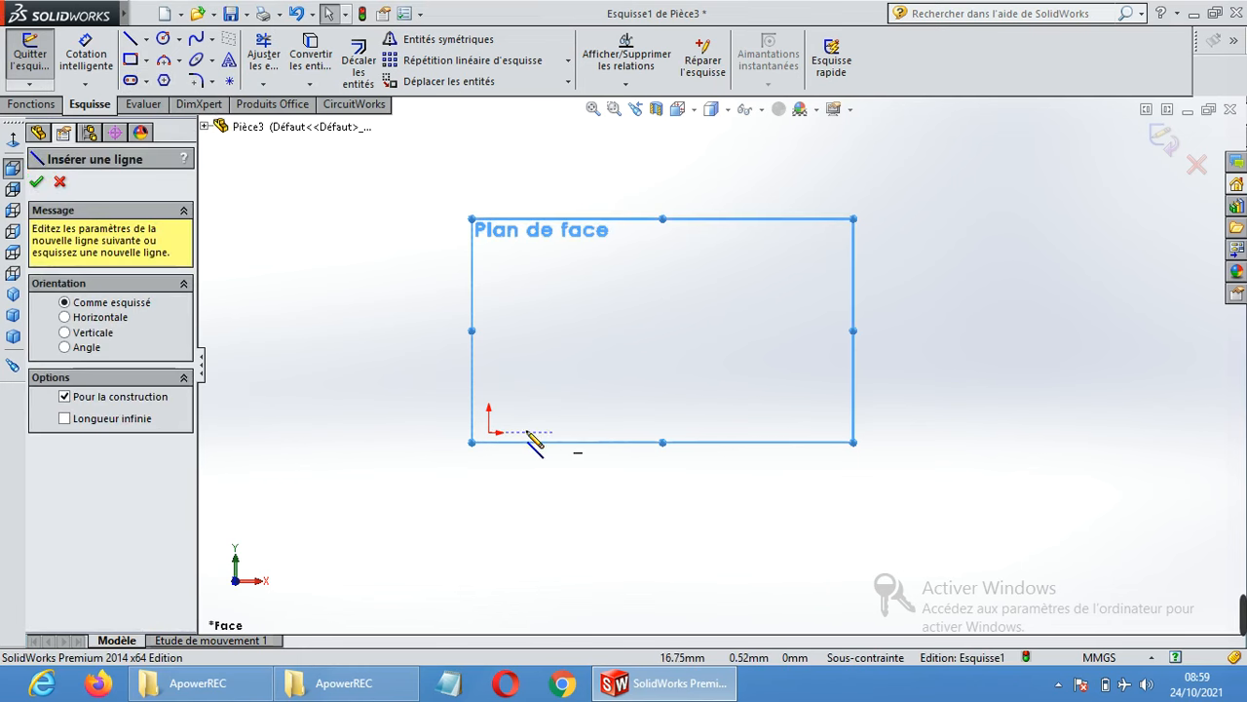
{"action": "left_click", "coordinate": [495, 431]}
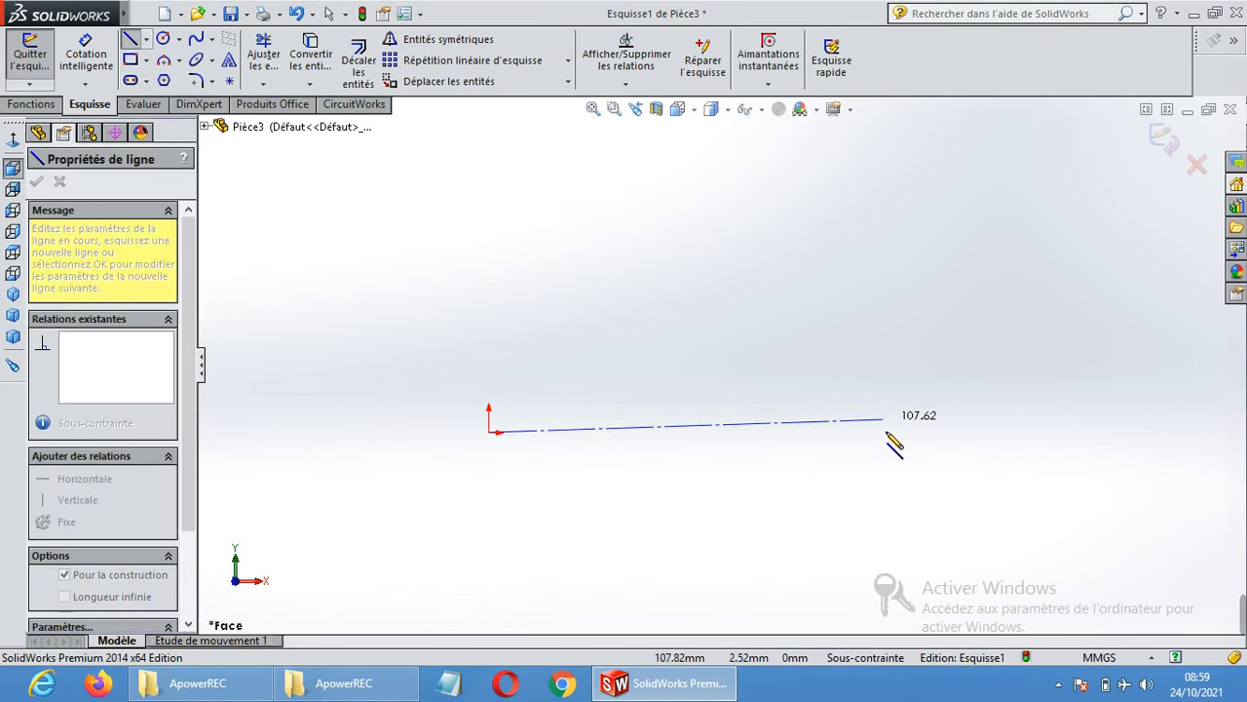
{"action": "left_click", "coordinate": [888, 431]}
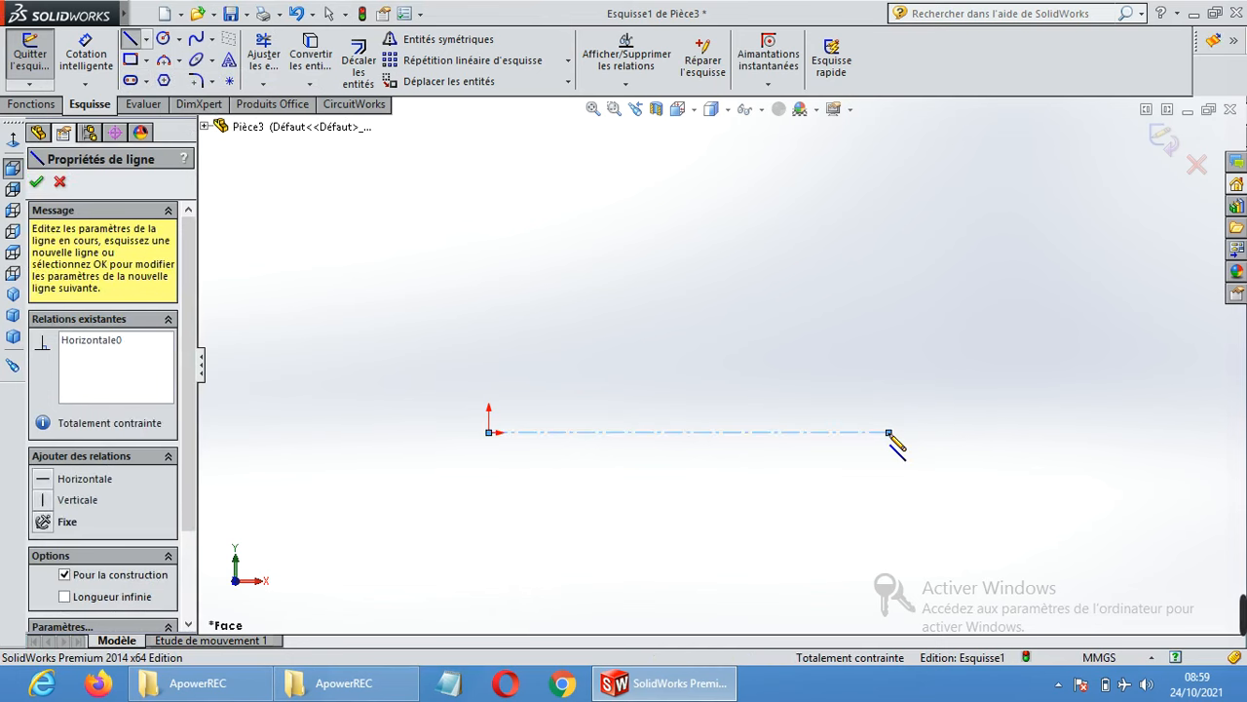
{"action": "key", "text": "Escape"}
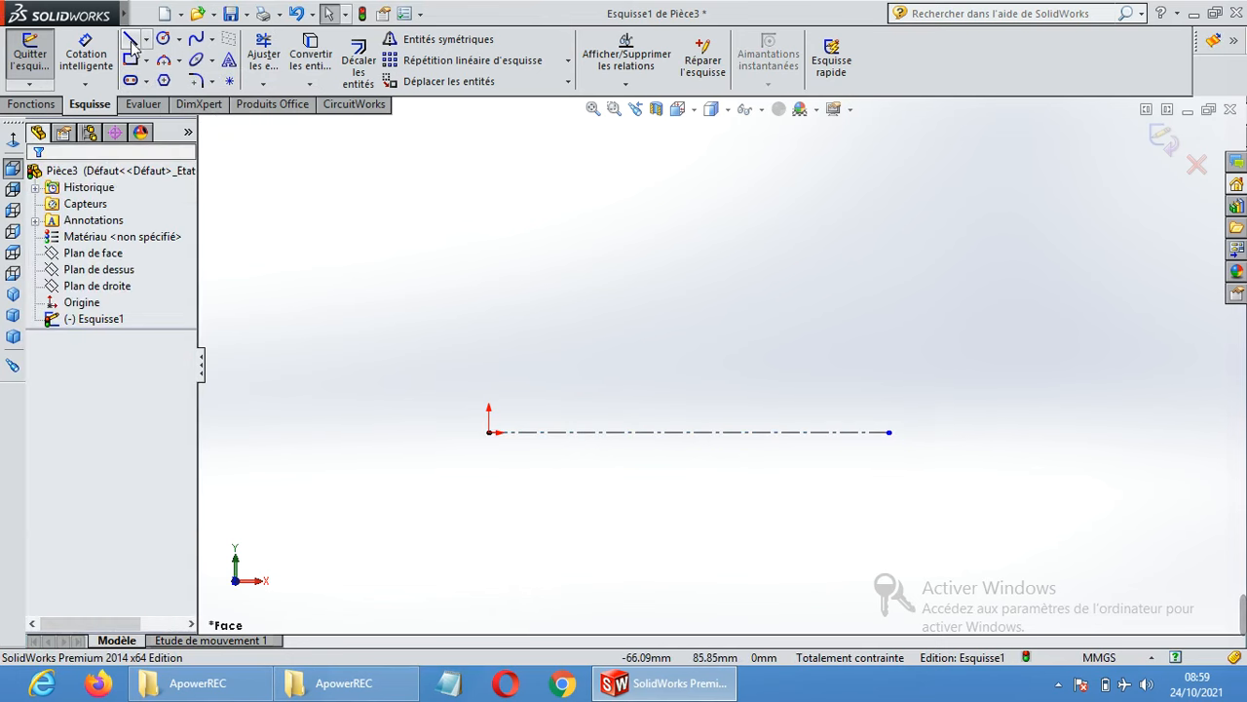
Sketch a three-point spline arching over the centreline, from above its far end to about 22 mm above the origin.
{"action": "left_click", "coordinate": [196, 41]}
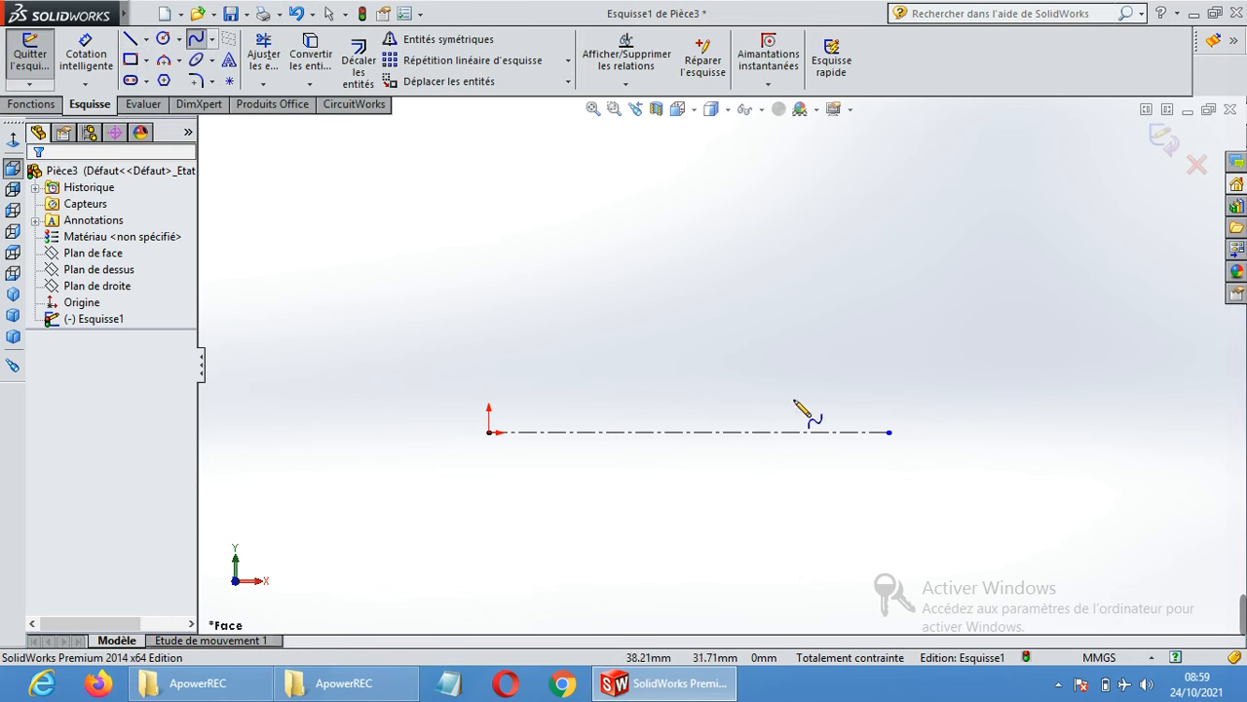
{"action": "left_click", "coordinate": [888, 383]}
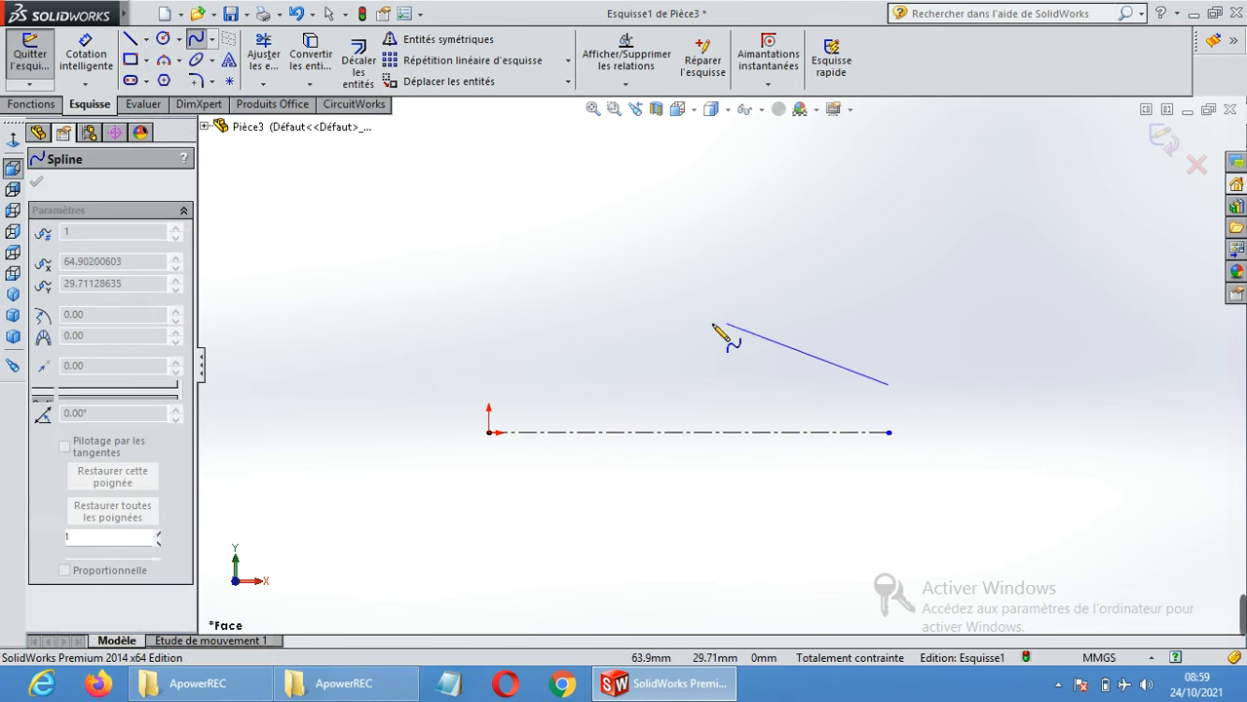
{"action": "left_click", "coordinate": [666, 313]}
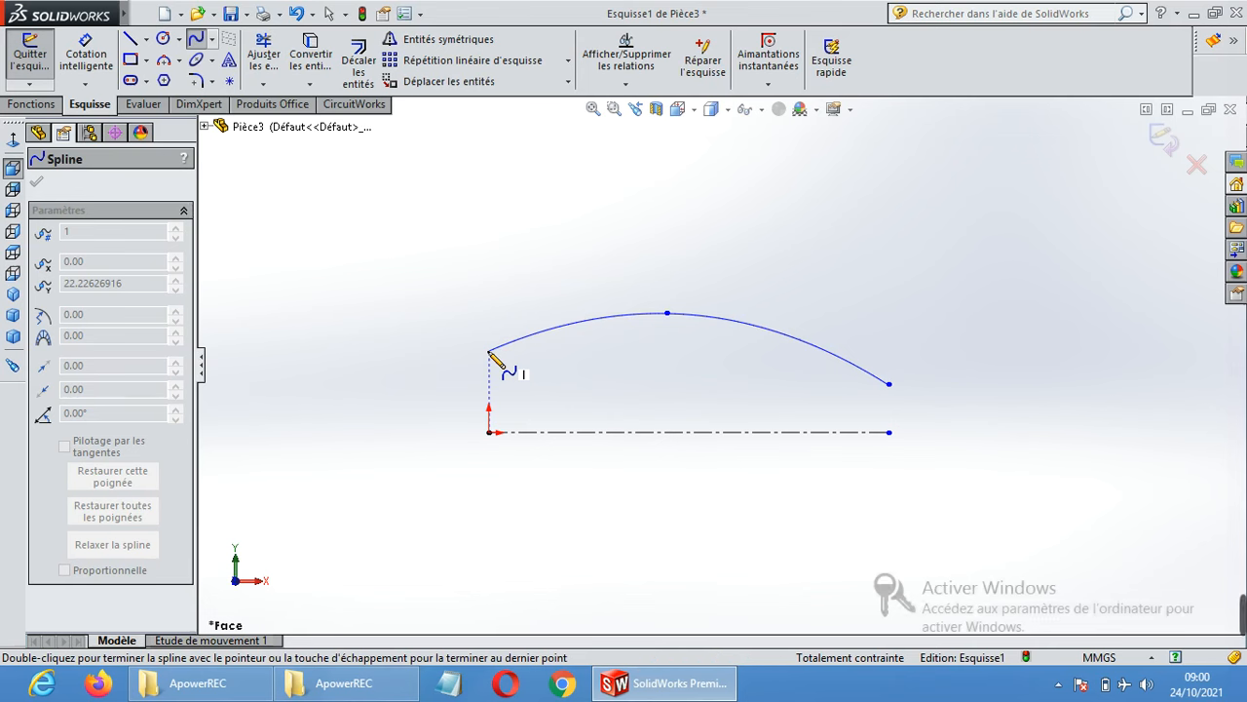
{"action": "left_click", "coordinate": [489, 351]}
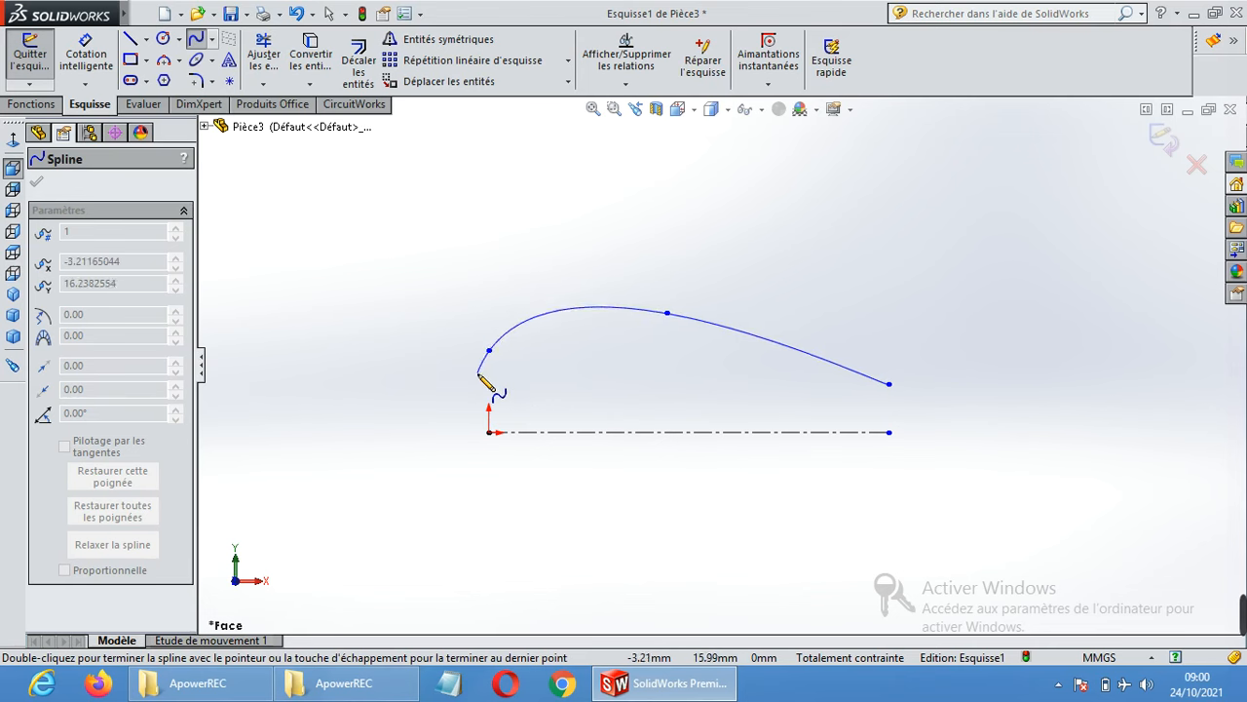
{"action": "right_click", "coordinate": [490, 383]}
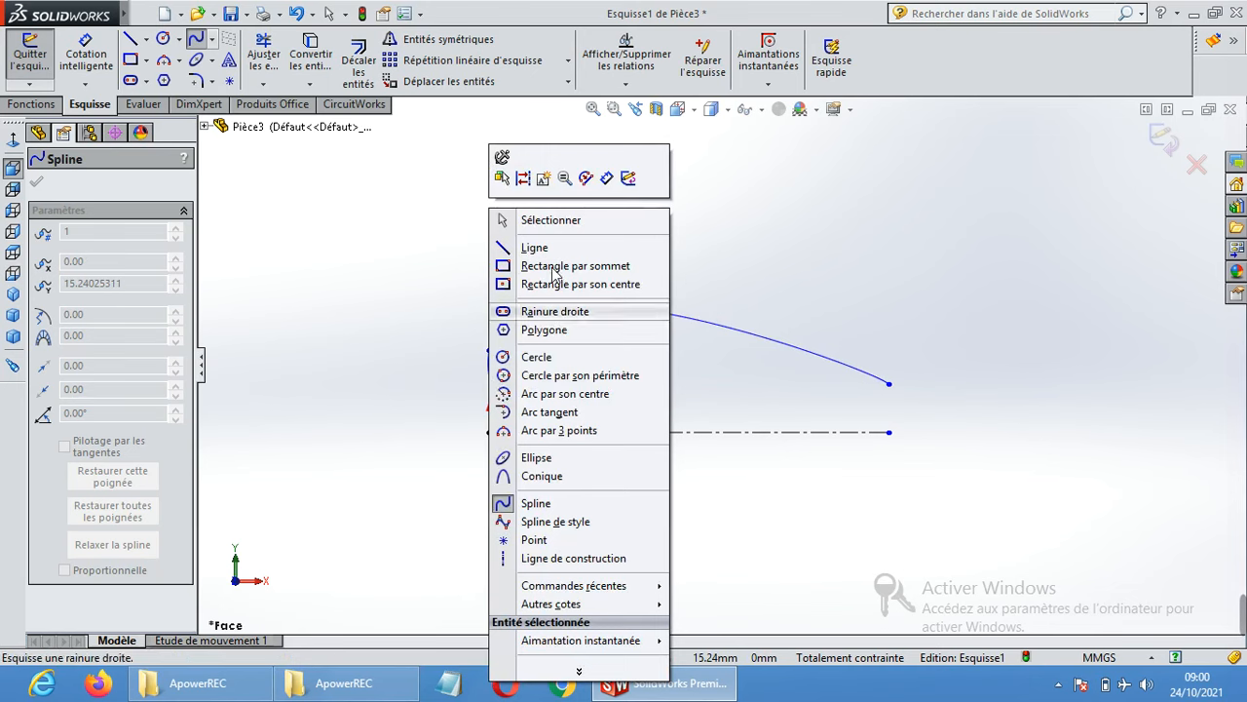
{"action": "left_click", "coordinate": [547, 220]}
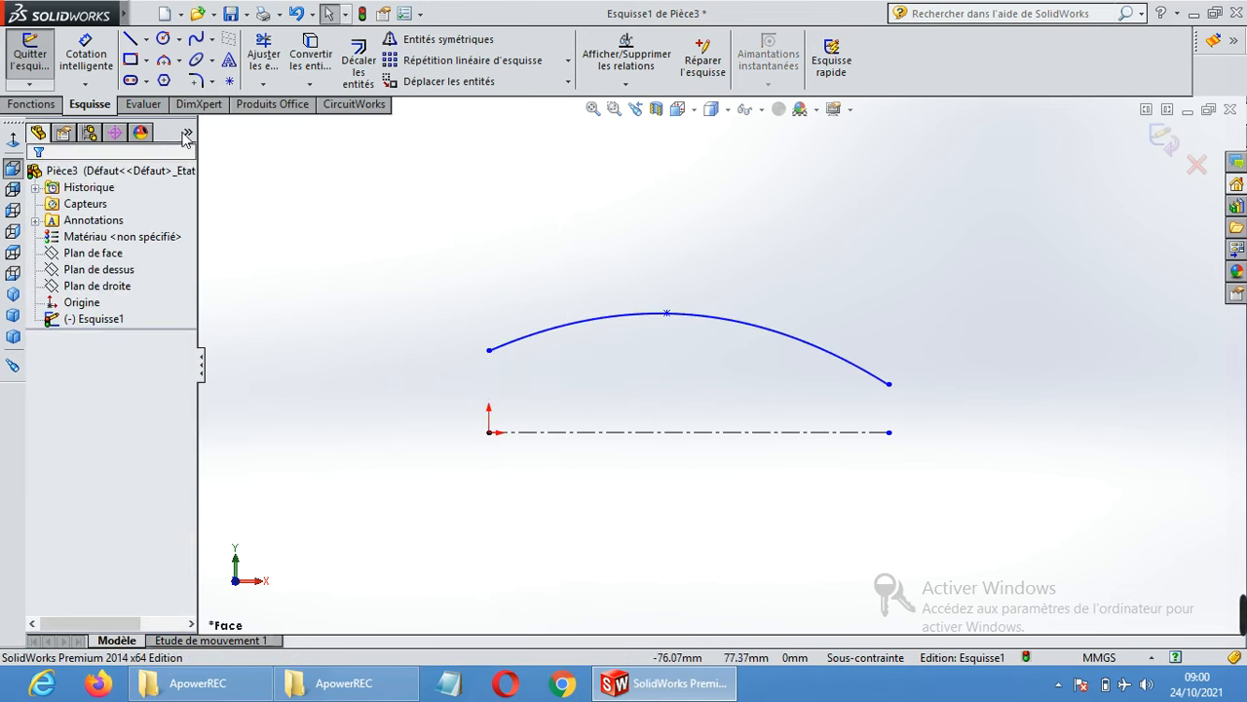
Draw a vertical line about 7 mm long downward from the spline's endpoint above the origin.
{"action": "left_click", "coordinate": [129, 39]}
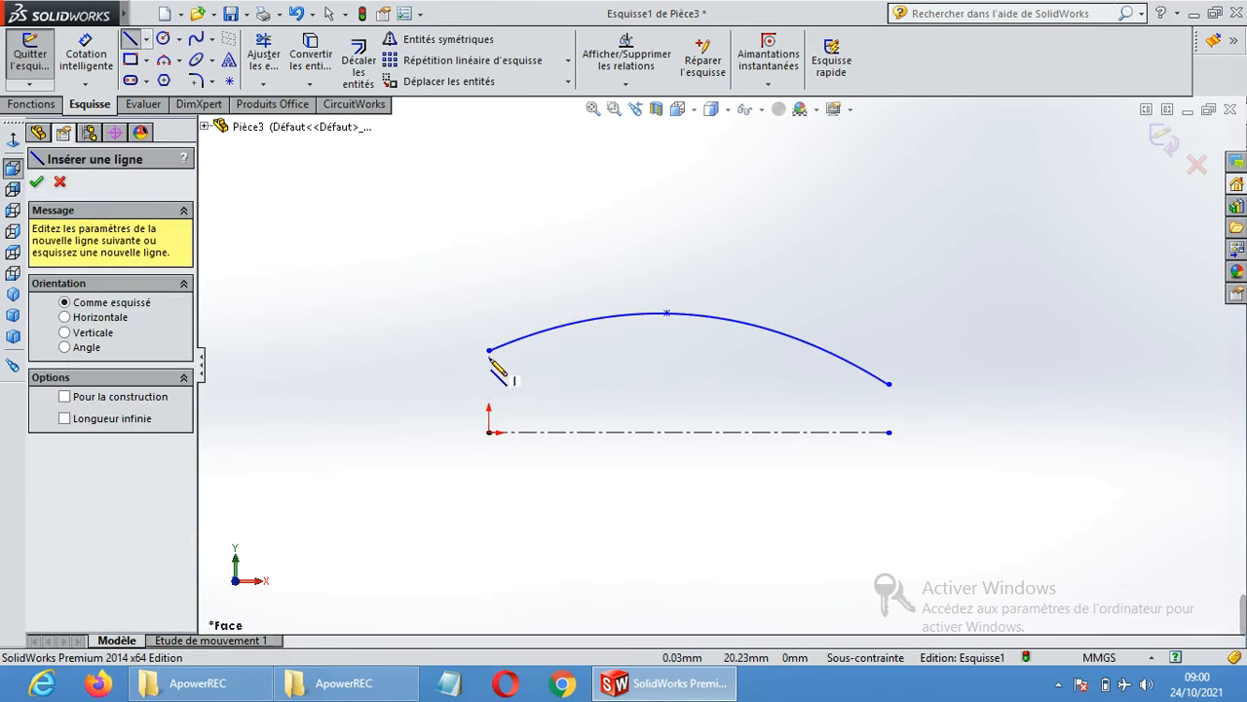
{"action": "left_click", "coordinate": [489, 349]}
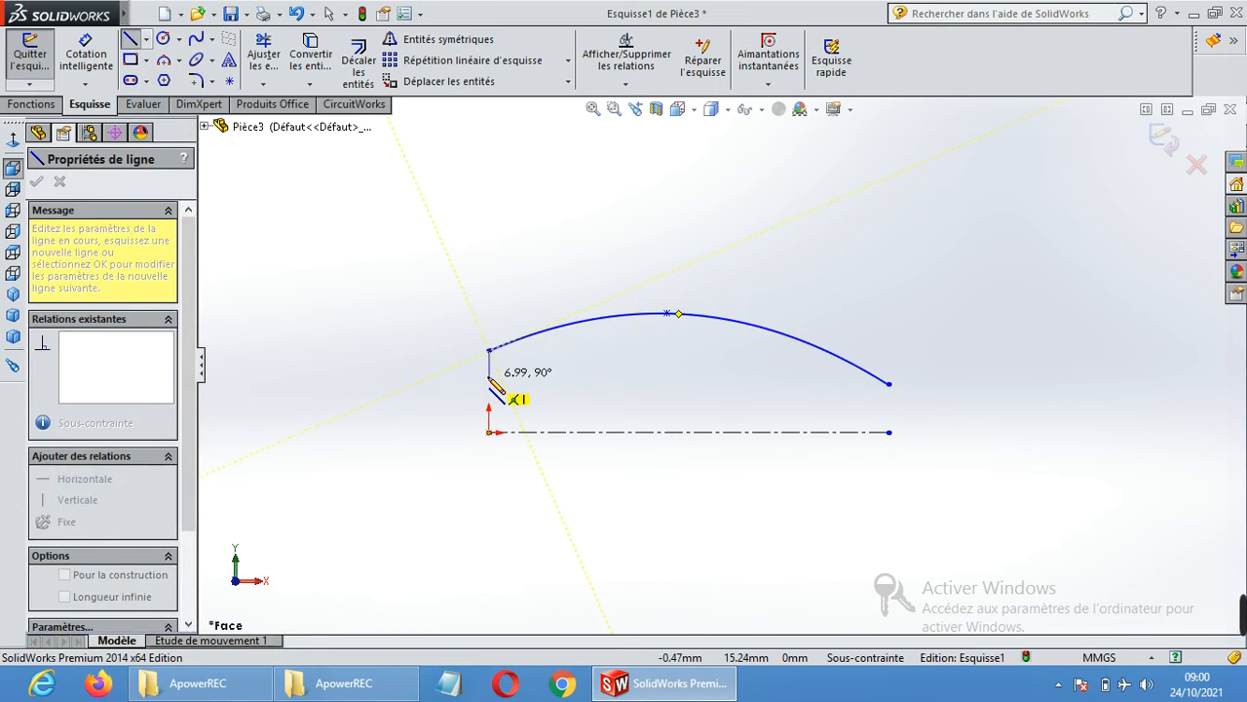
{"action": "left_click", "coordinate": [489, 376]}
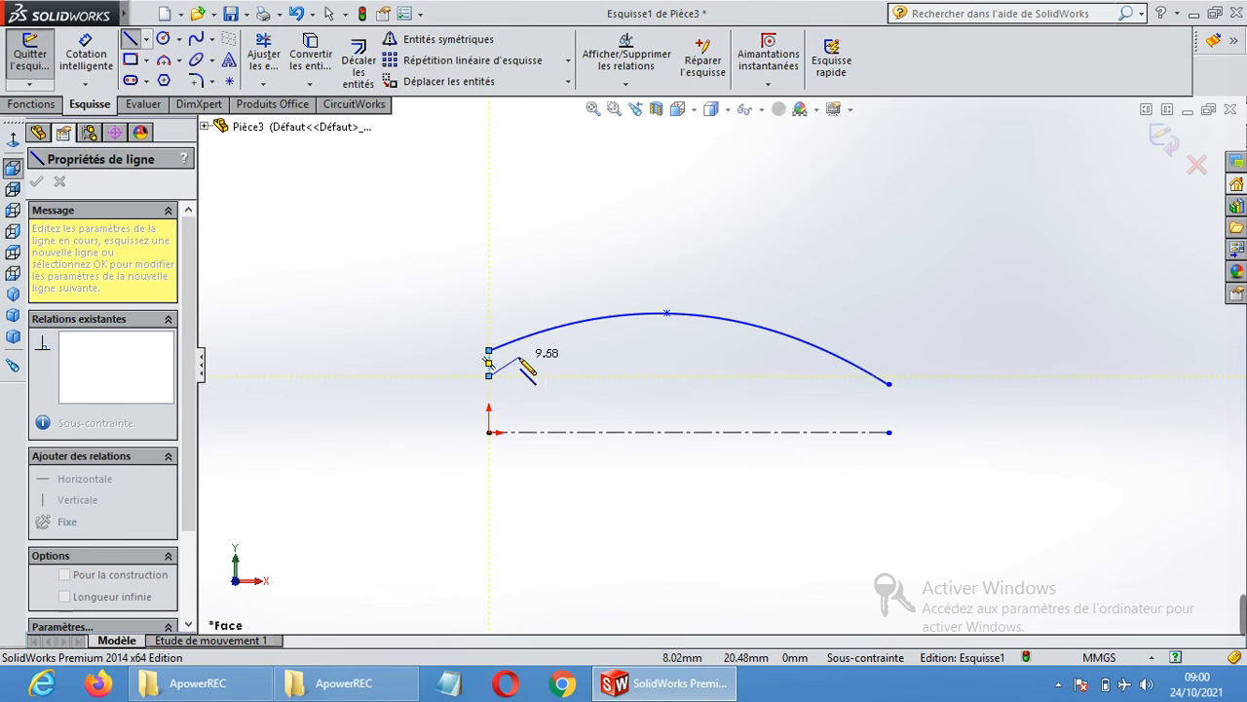
{"action": "key", "text": "Escape"}
Sketch a second three-point spline under the first, from the short vertical line's lower end to just below the first spline's far end.
{"action": "left_click", "coordinate": [194, 41]}
{"action": "left_click", "coordinate": [489, 375]}
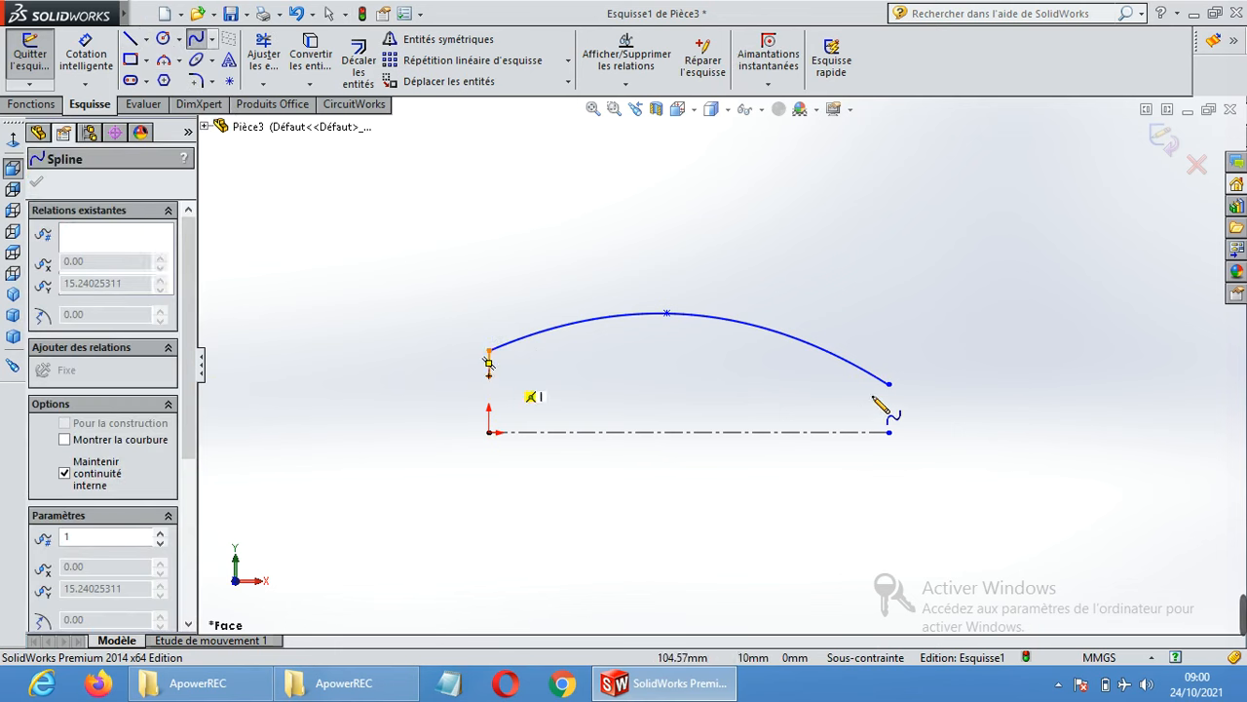
{"action": "left_click", "coordinate": [666, 333]}
{"action": "left_click", "coordinate": [881, 398]}
{"action": "right_click", "coordinate": [889, 385]}
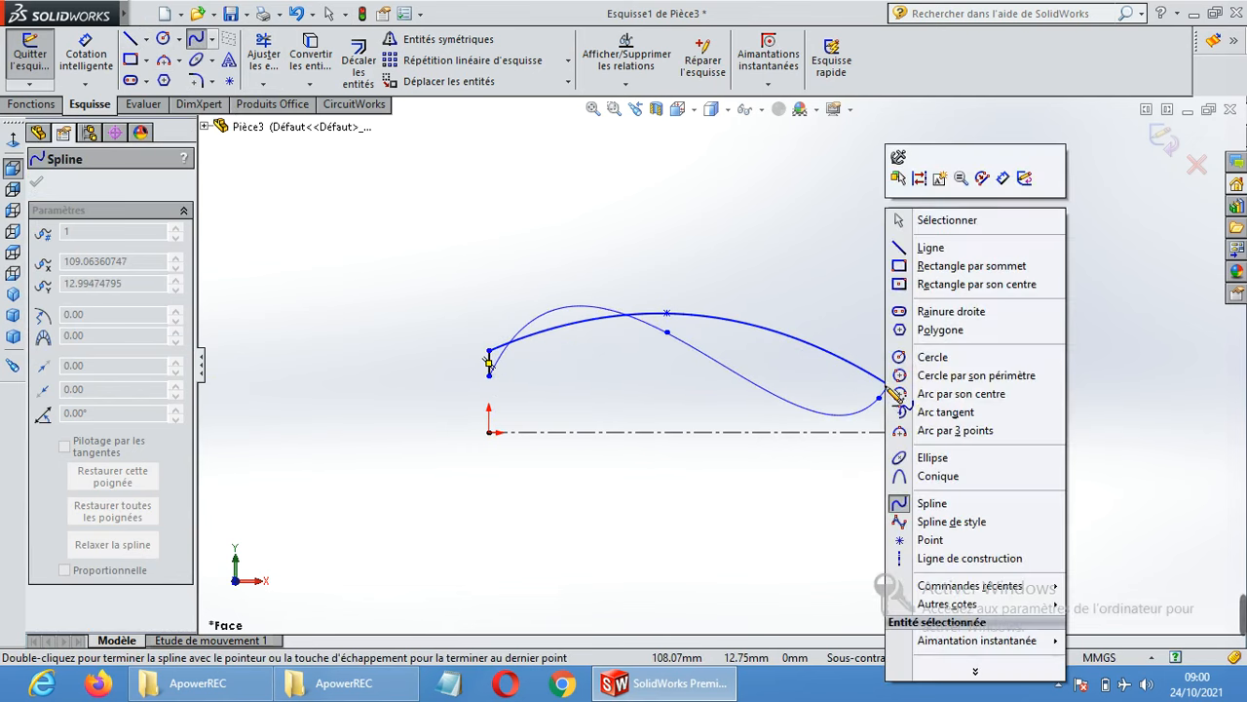
{"action": "left_click", "coordinate": [943, 226]}
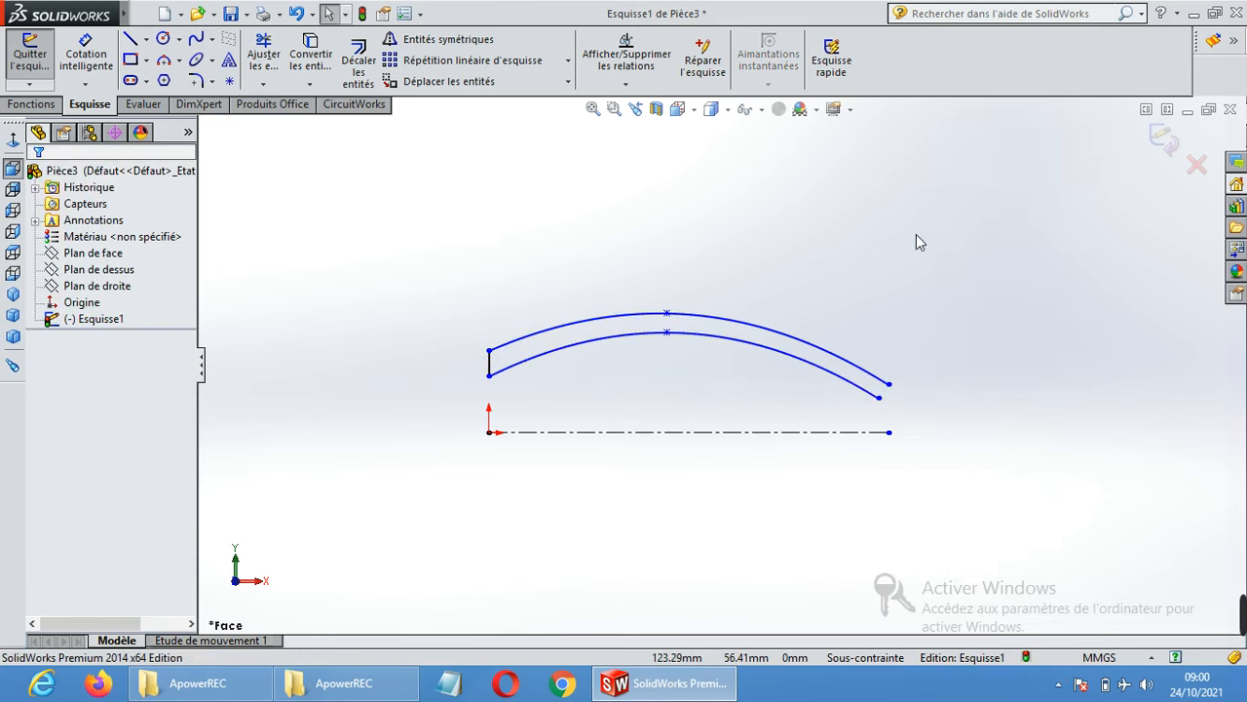
Close the profile with a line about 4.6 mm long joining the far endpoints of the two splines.
{"action": "left_click", "coordinate": [130, 39]}
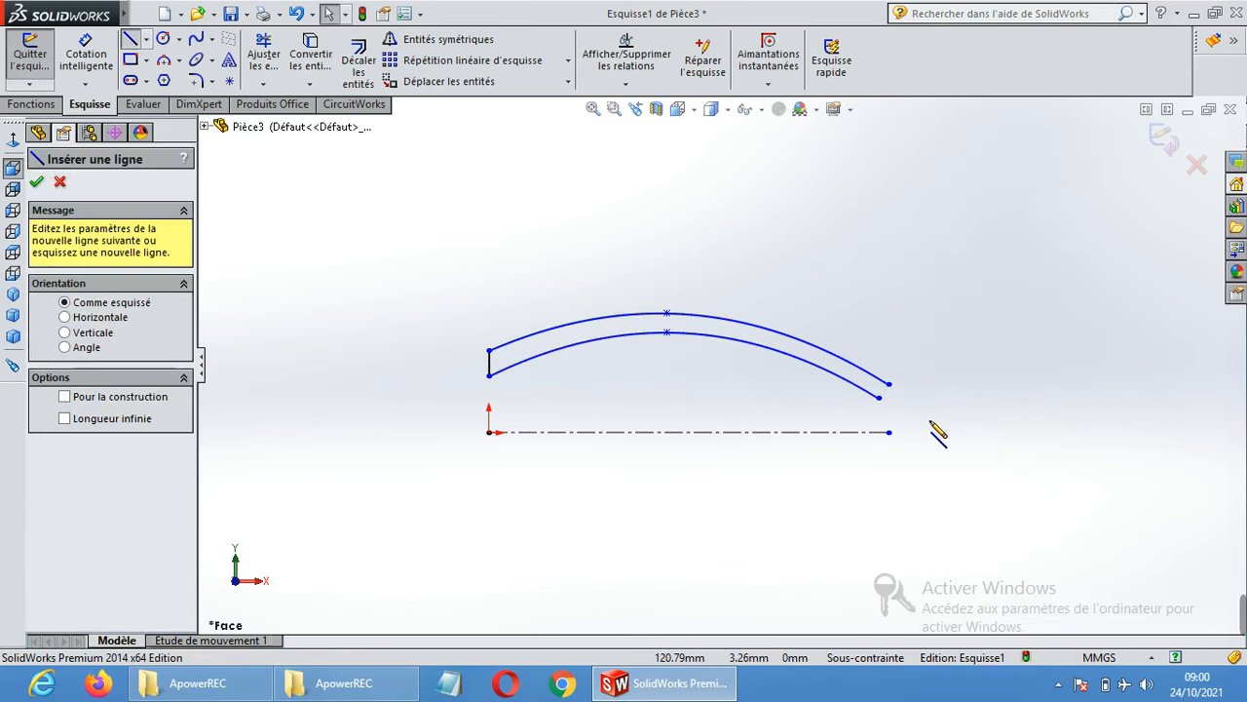
{"action": "left_click", "coordinate": [879, 398]}
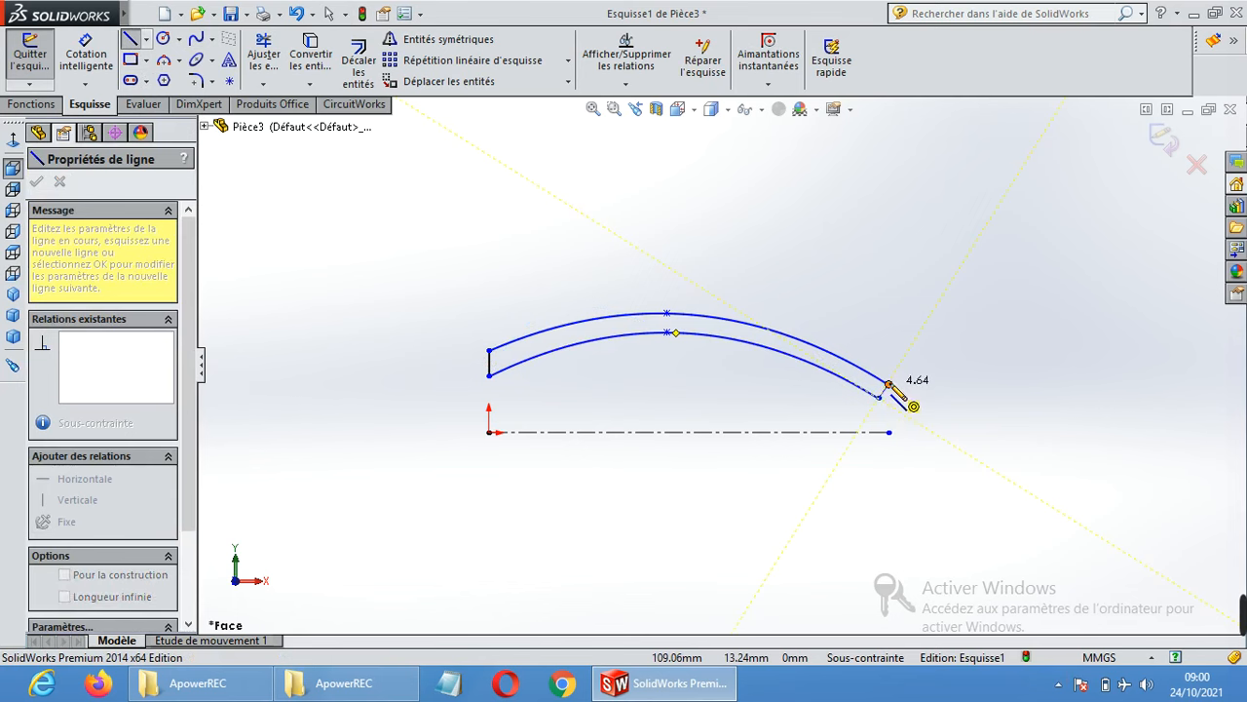
{"action": "left_click", "coordinate": [889, 384]}
{"action": "key", "text": "Escape"}
{"action": "scroll", "coordinate": [491, 351], "scroll_direction": "down", "scroll_amount": 2}
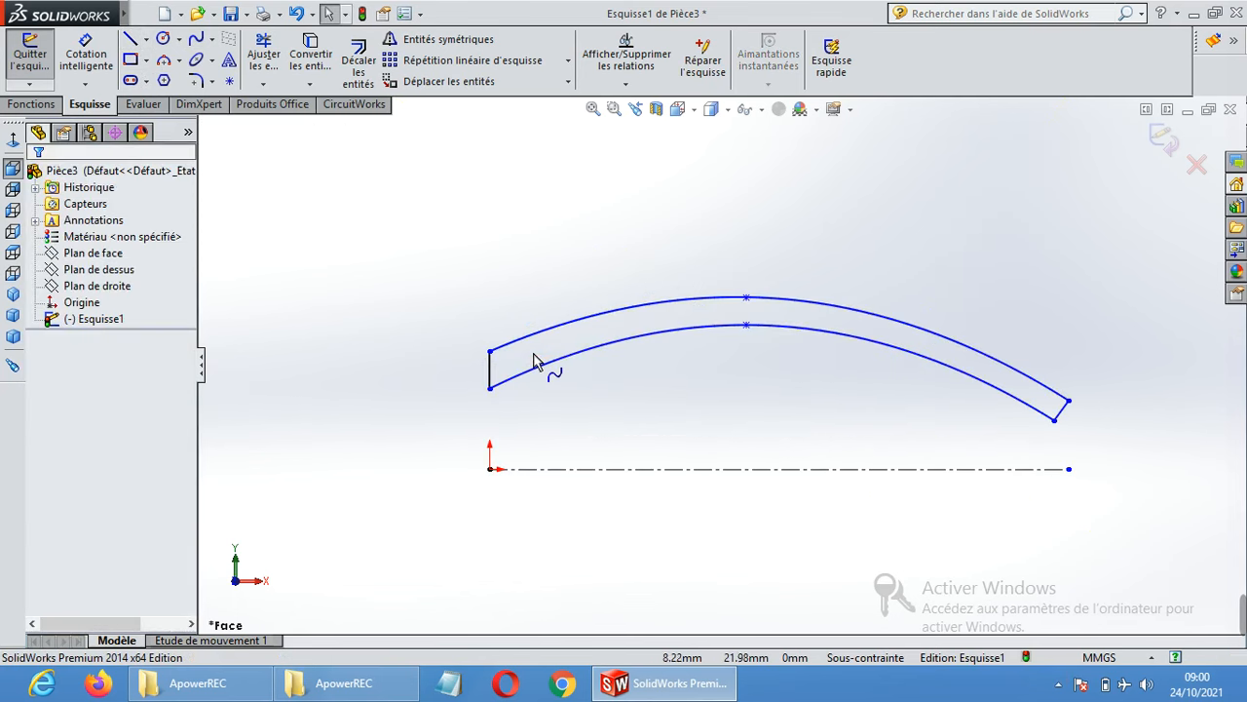
{"action": "scroll", "coordinate": [871, 393], "scroll_direction": "up", "scroll_amount": 2}
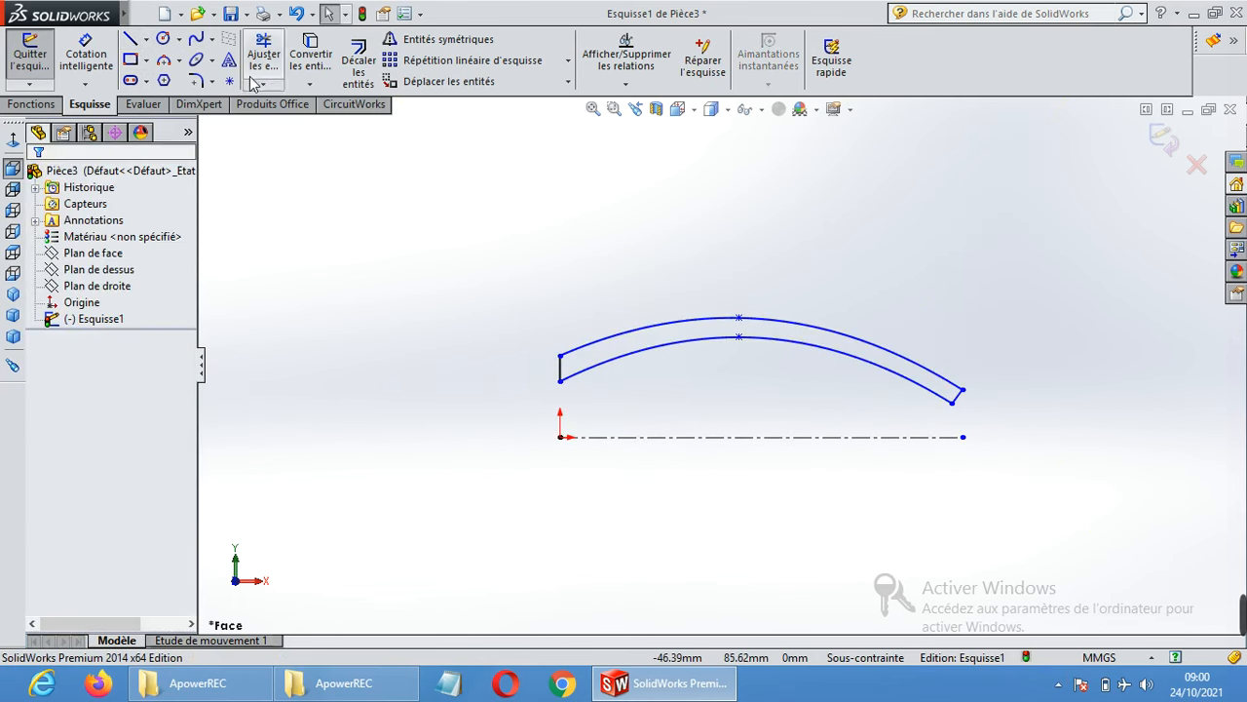
{"action": "left_click", "coordinate": [198, 82]}
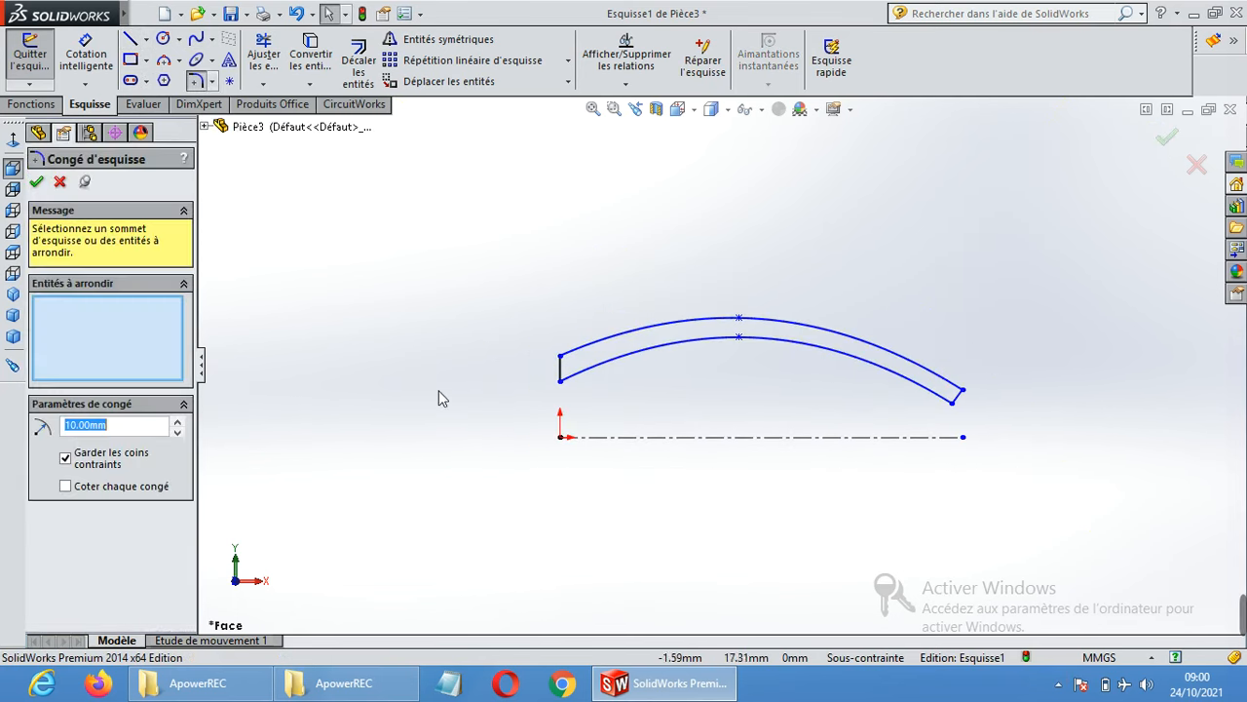
{"action": "left_click", "coordinate": [598, 368]}
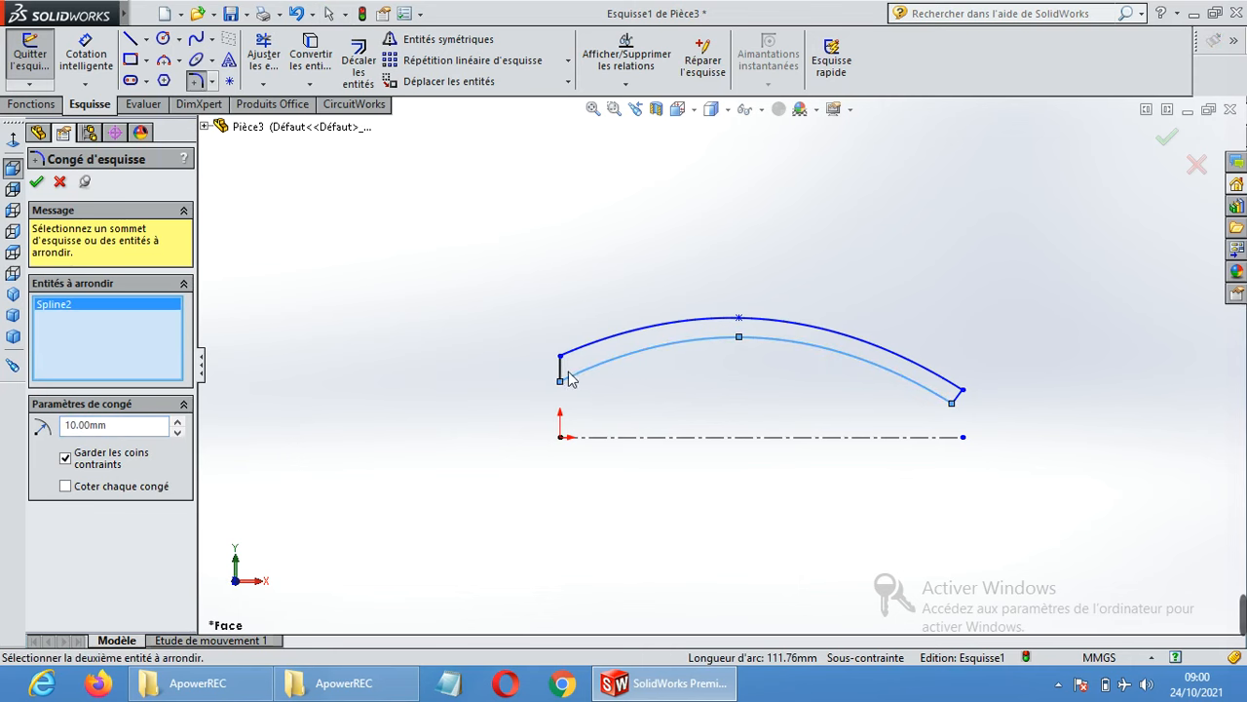
{"action": "left_click", "coordinate": [562, 376]}
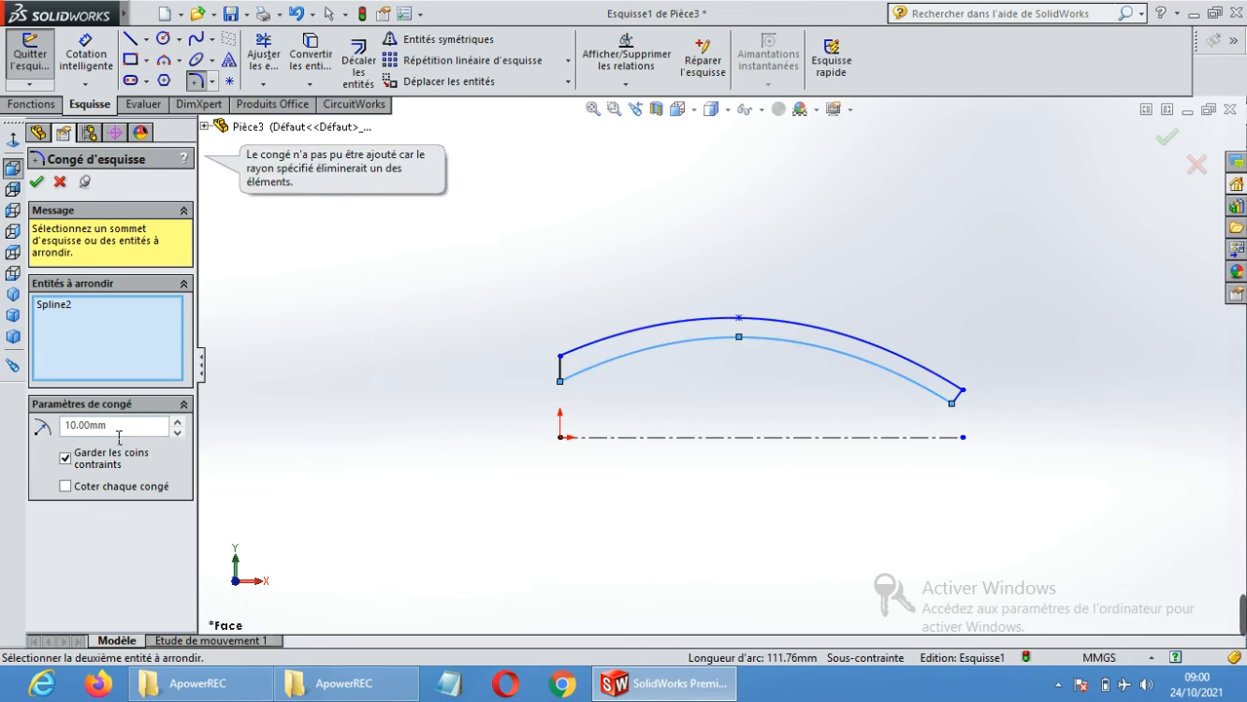
{"action": "left_click_drag", "start_coordinate": [116, 429], "coordinate": [15, 427]}
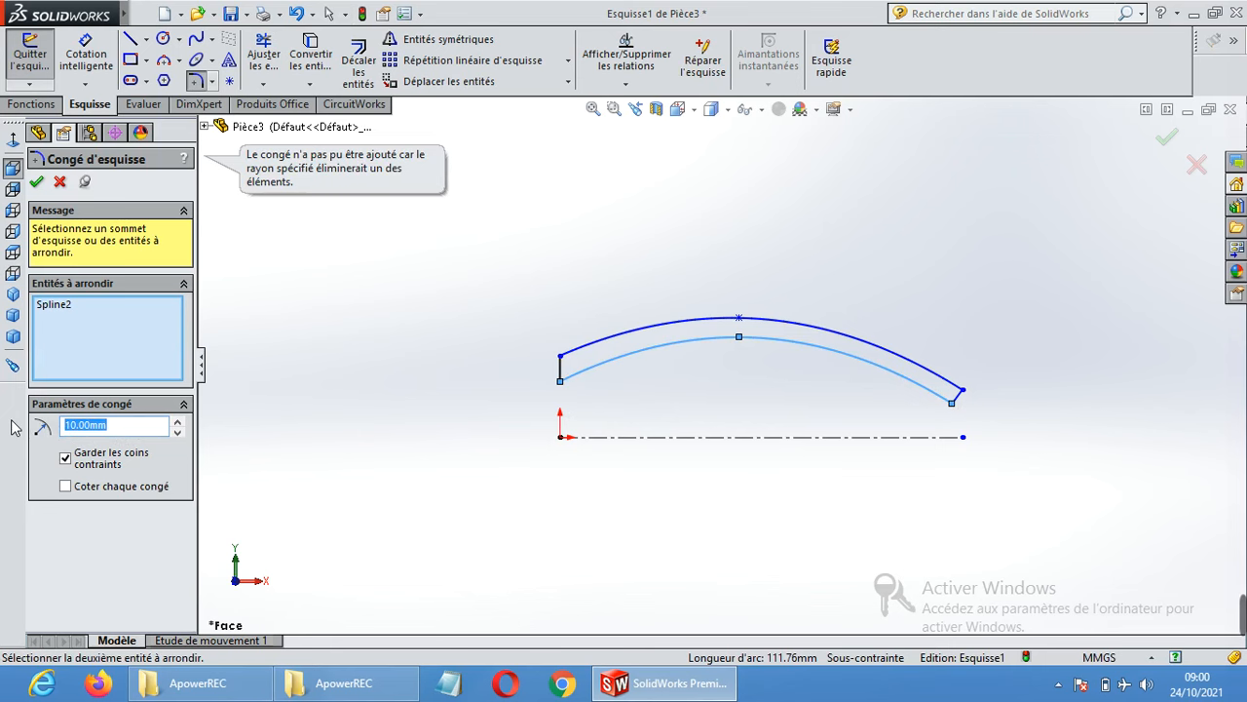
{"action": "type", "text": "1"}
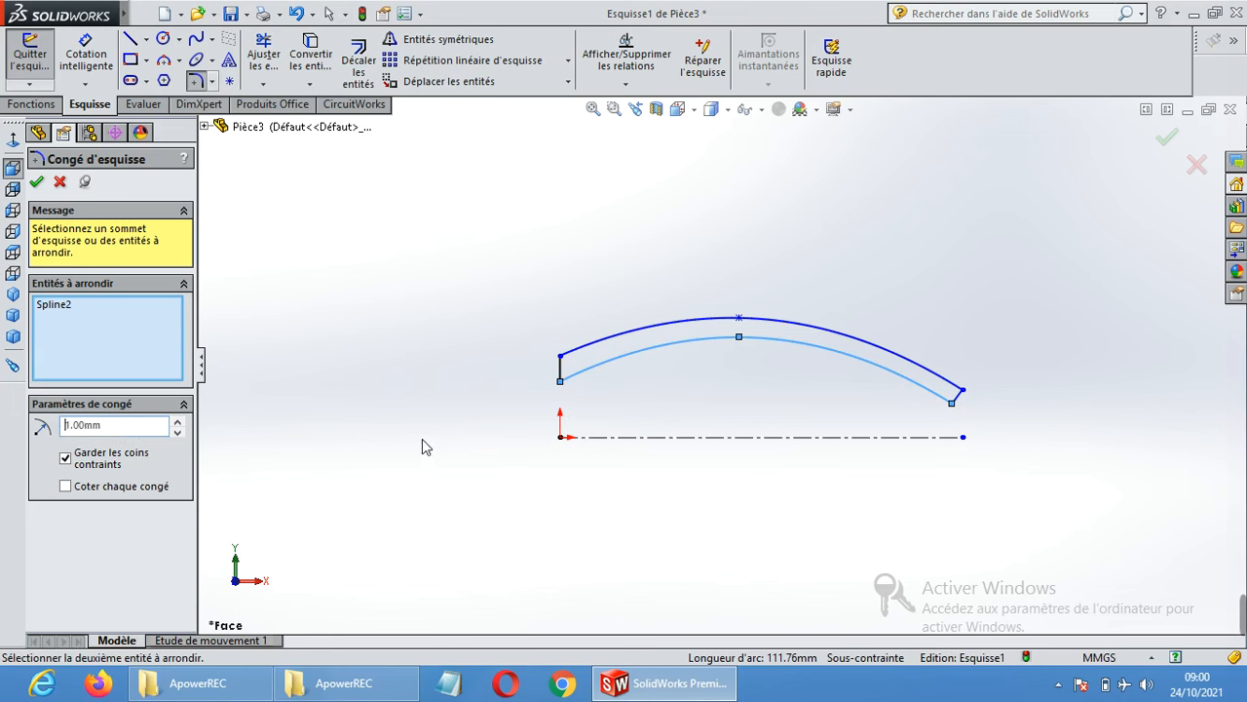
{"action": "key", "text": "Escape"}
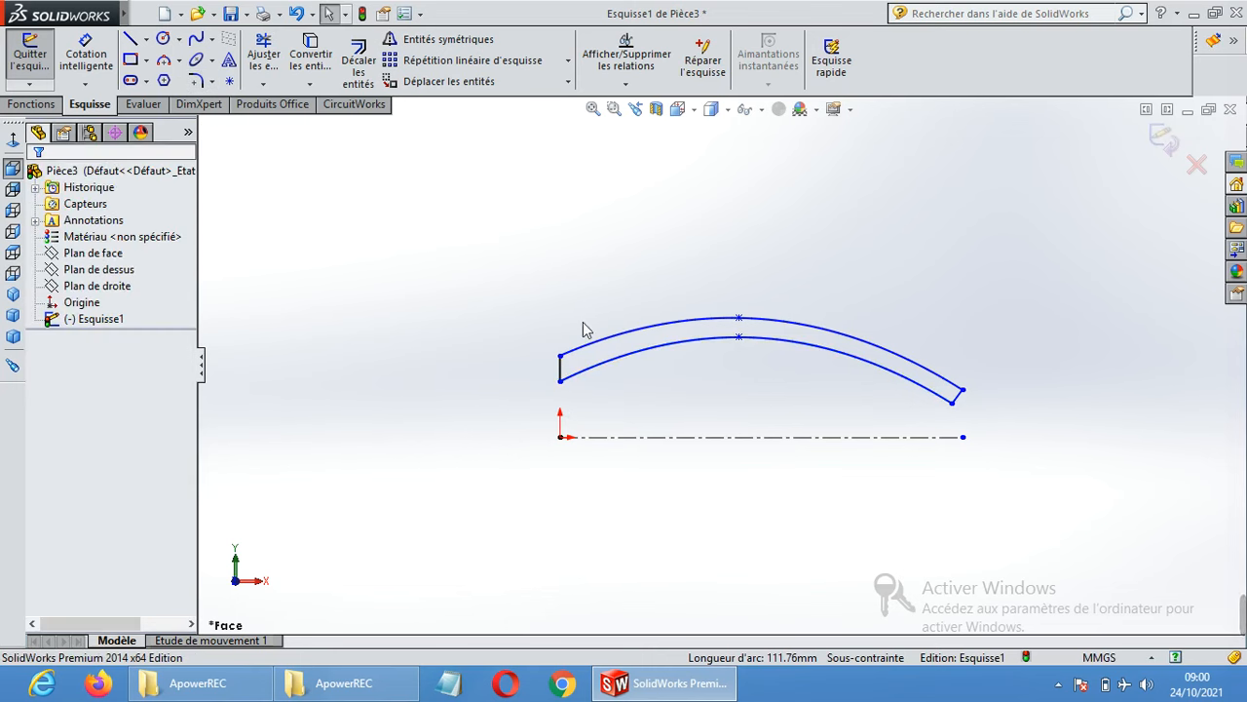
Revolve the closed spline profile 360° about the horizontal centreline into a hollow barrel-shaped body.
{"action": "left_click", "coordinate": [32, 104]}
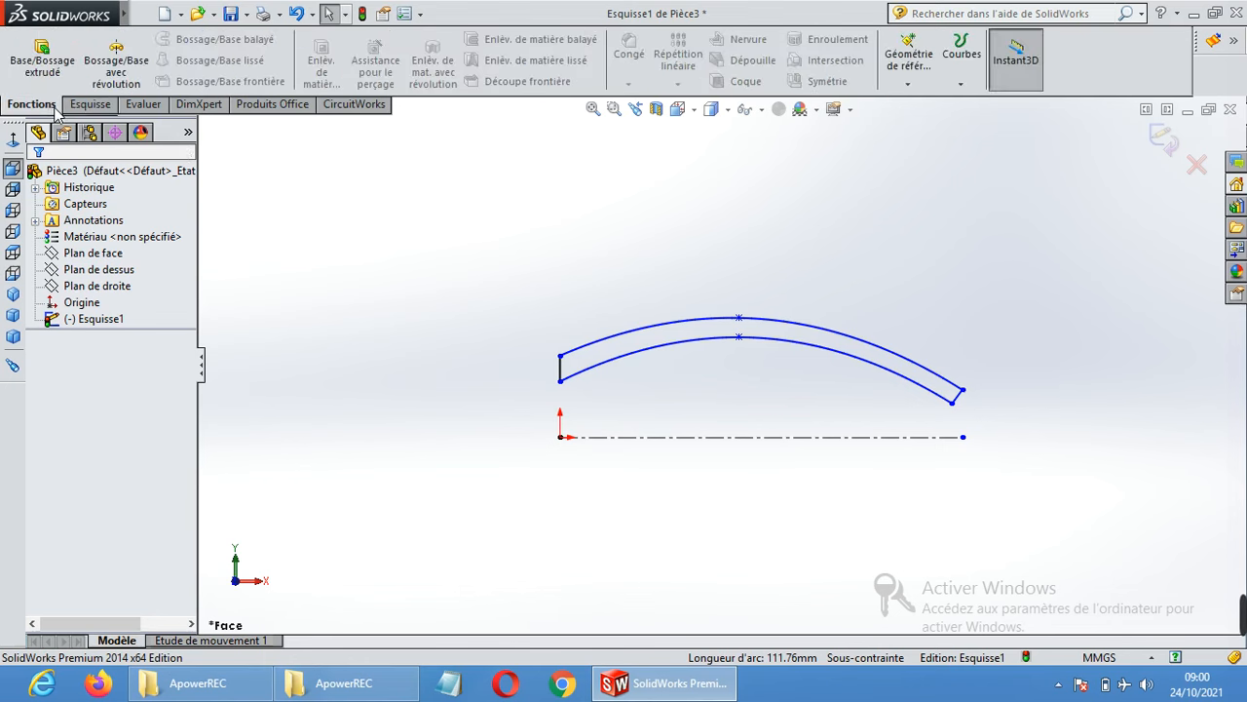
{"action": "left_click", "coordinate": [125, 72]}
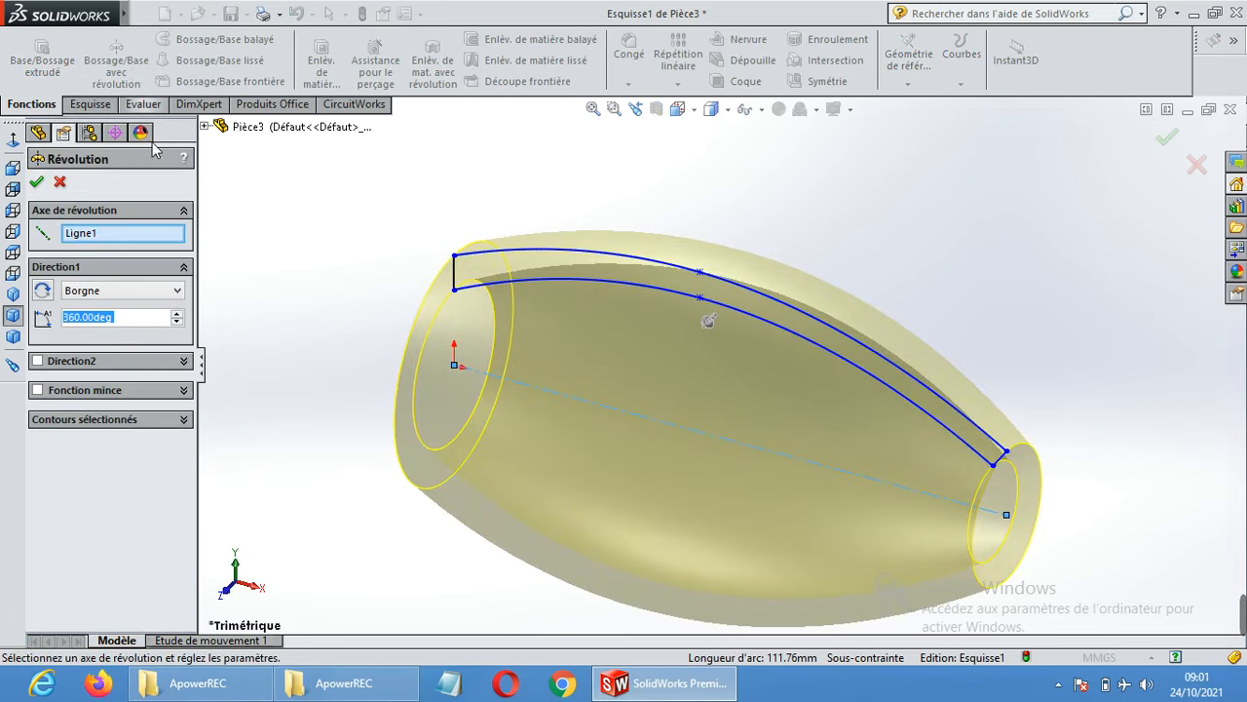
{"action": "left_click", "coordinate": [107, 235]}
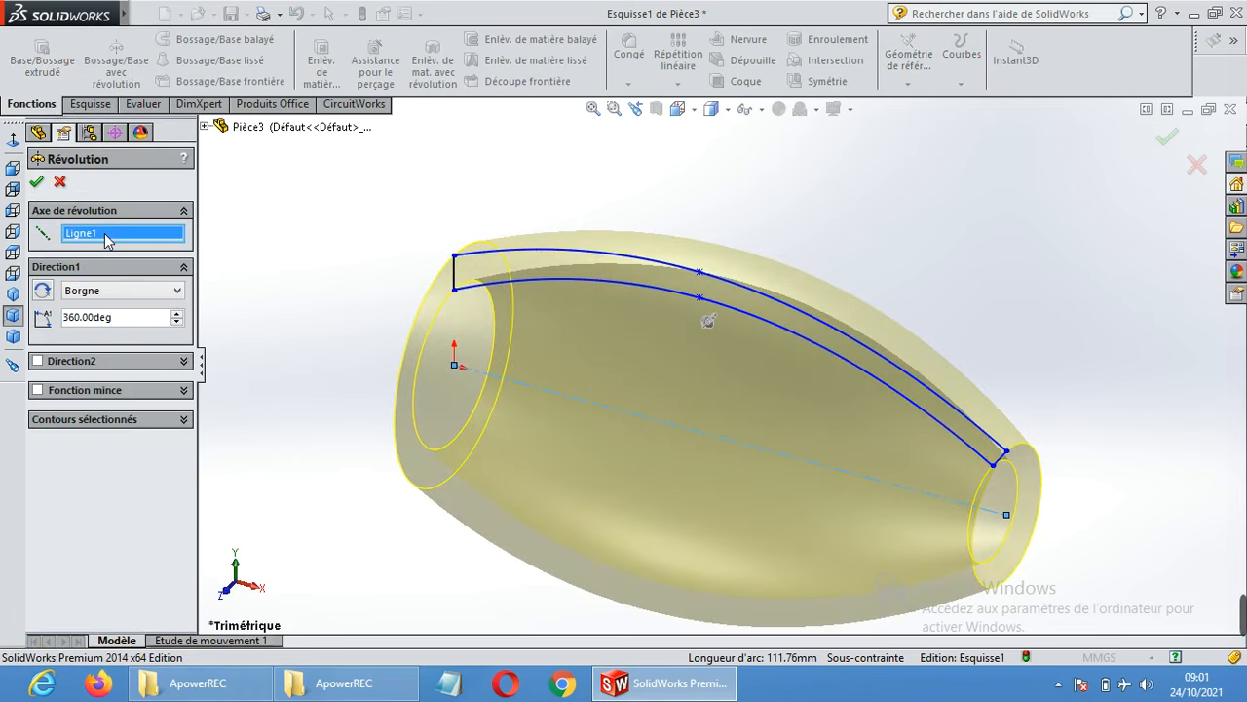
{"action": "left_click", "coordinate": [39, 184]}
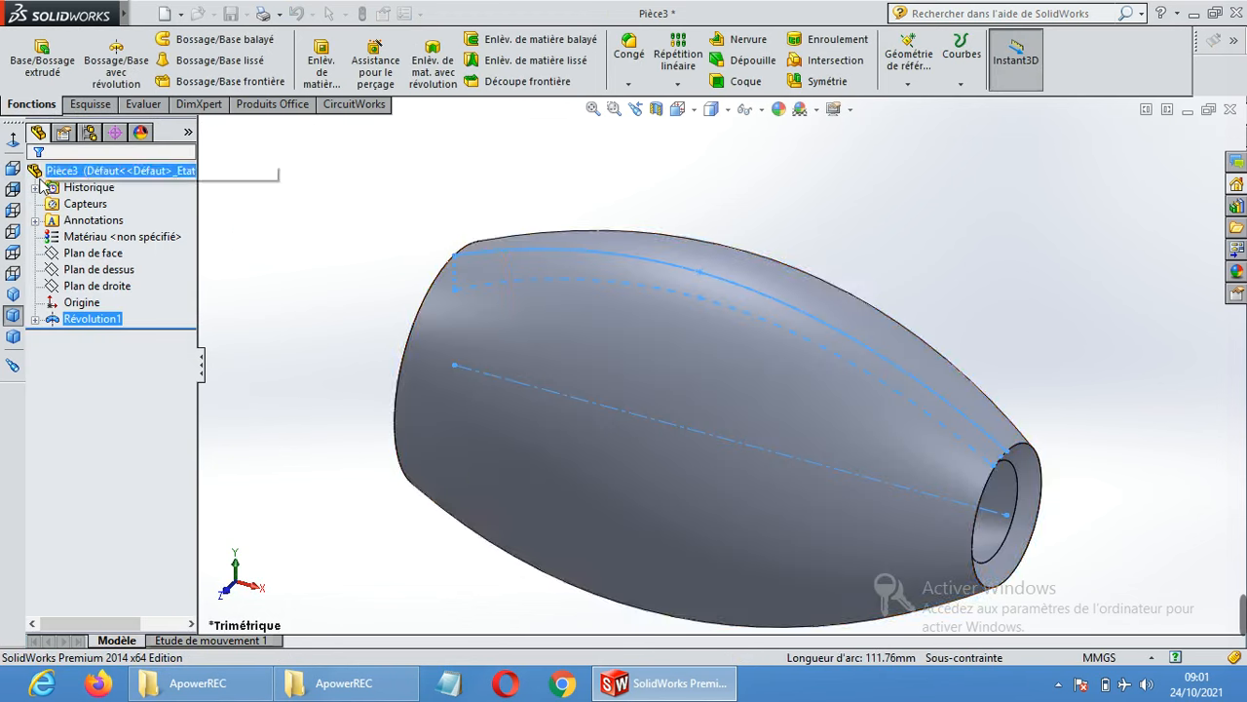
Examine the revolved body's shape and both open ends from several angles, along with the sketch it is built from.
{"action": "mouse_move", "coordinate": [1074, 429]}
{"action": "middle_mouse_down"}
{"action": "mouse_move", "coordinate": [1053, 292]}
{"action": "mouse_move", "coordinate": [1065, 430]}
{"action": "middle_mouse_up"}
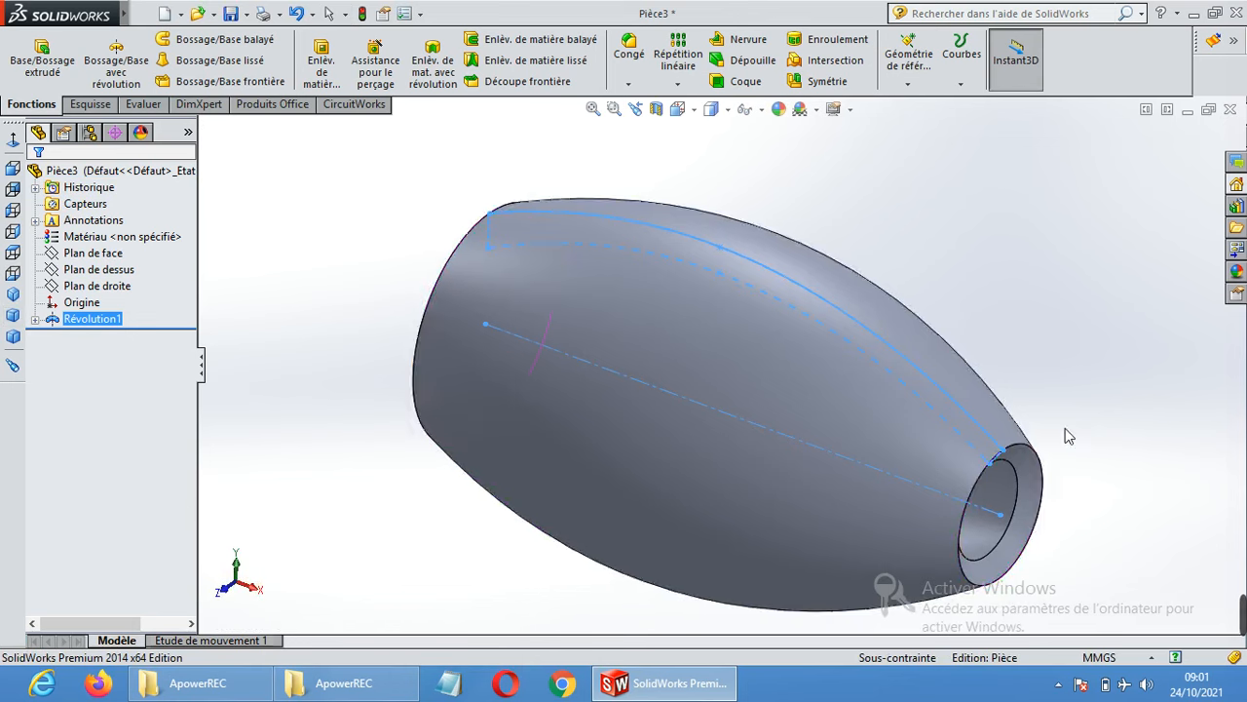
{"action": "scroll", "coordinate": [1009, 446], "scroll_direction": "up", "scroll_amount": 3}
{"action": "middle_click_drag", "start_coordinate": [718, 389], "coordinate": [866, 557]}
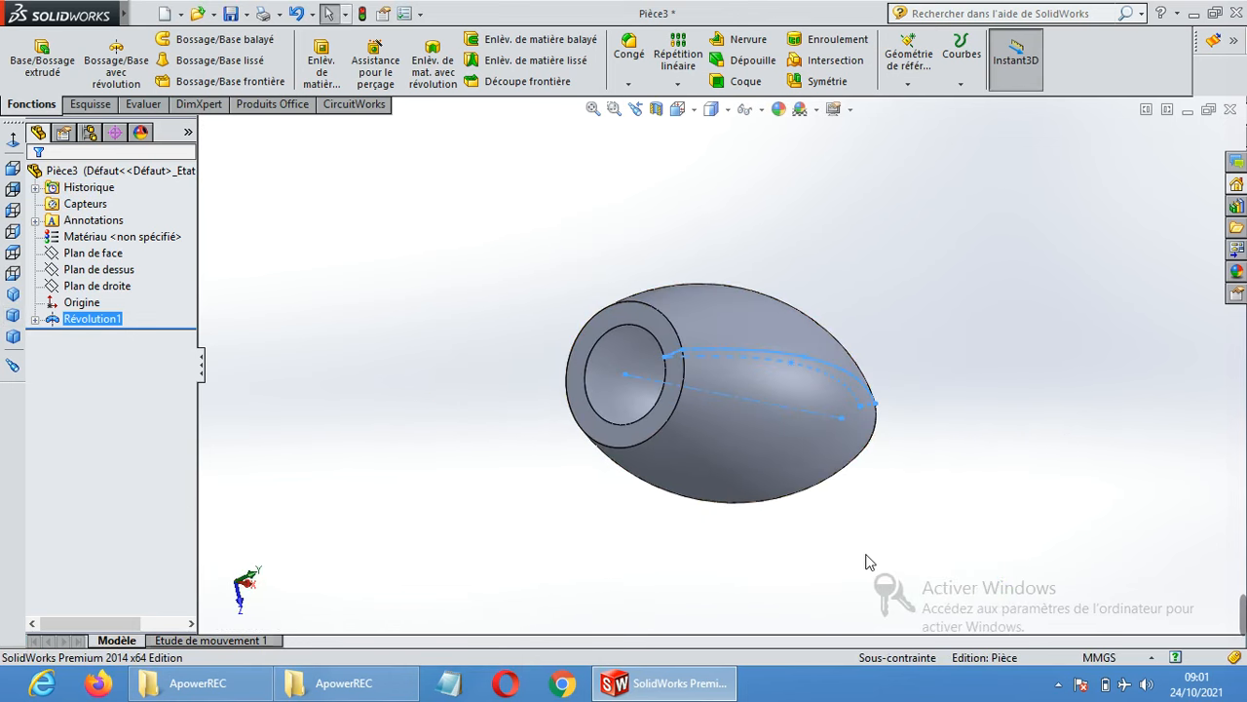
{"action": "middle_click_drag", "start_coordinate": [716, 440], "coordinate": [617, 436]}
{"action": "middle_click_drag", "start_coordinate": [943, 443], "coordinate": [941, 278]}
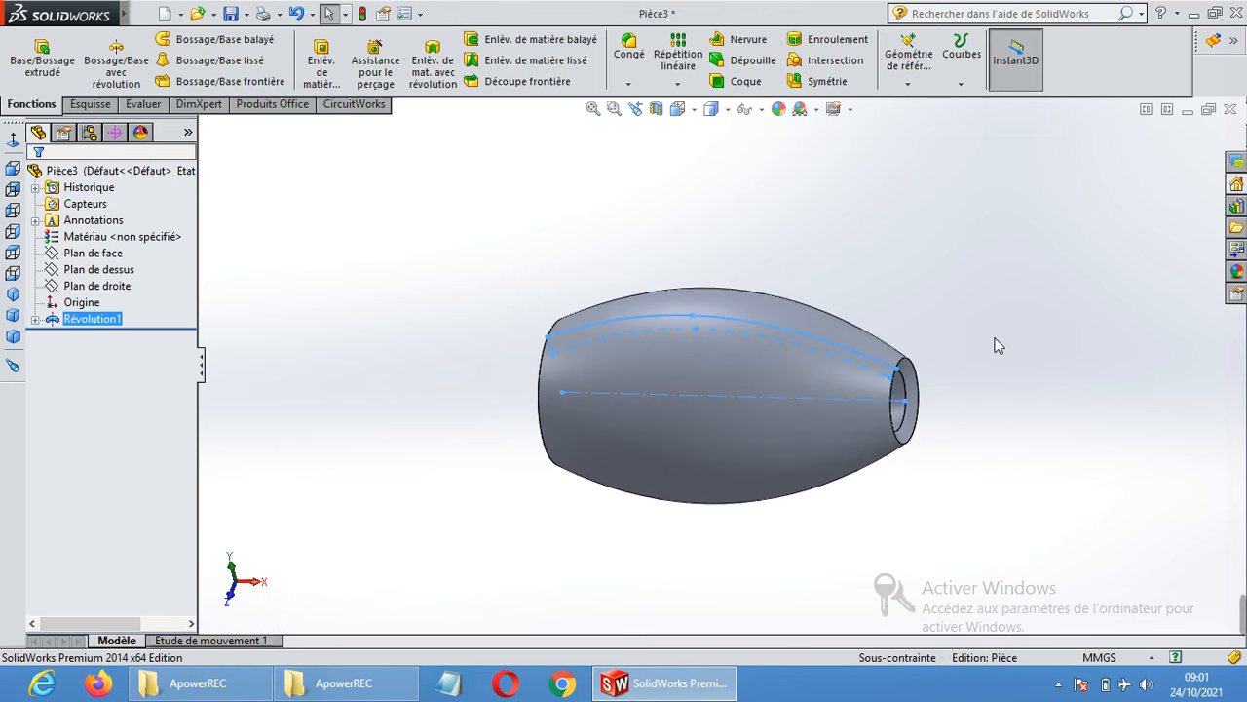
{"action": "middle_click_drag", "start_coordinate": [735, 279], "coordinate": [747, 242]}
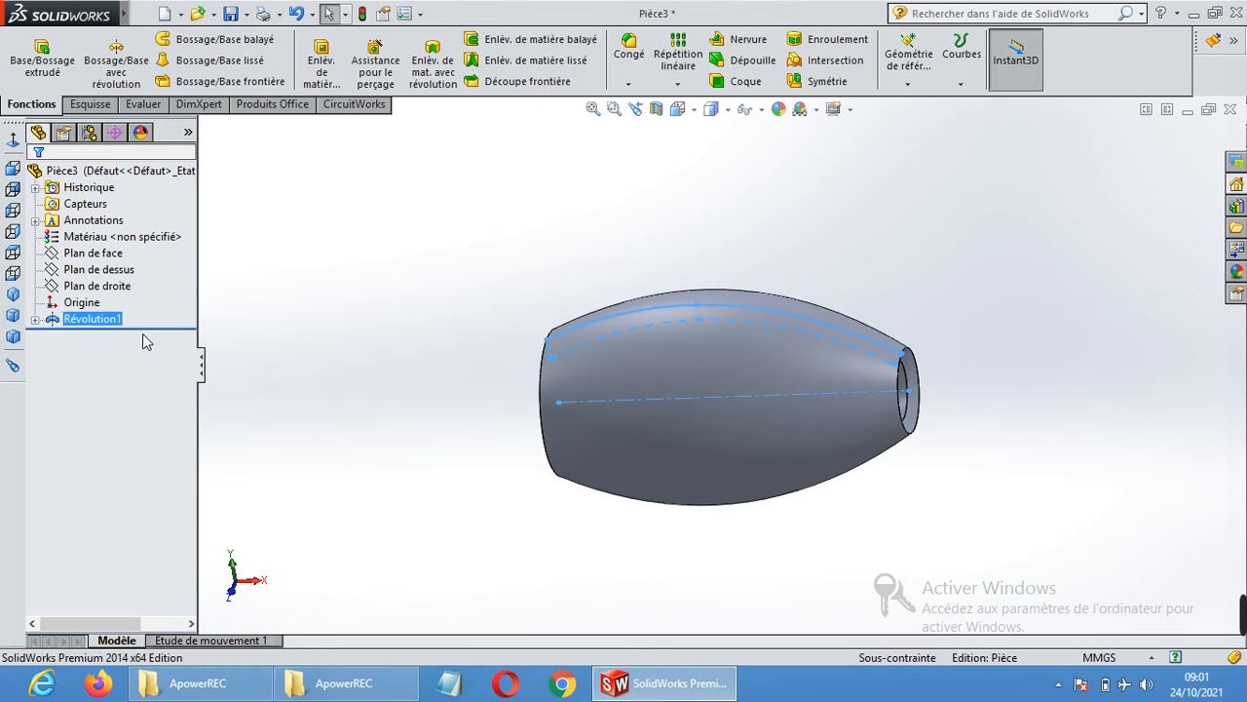
{"action": "left_click", "coordinate": [35, 321]}
{"action": "left_click", "coordinate": [87, 338]}
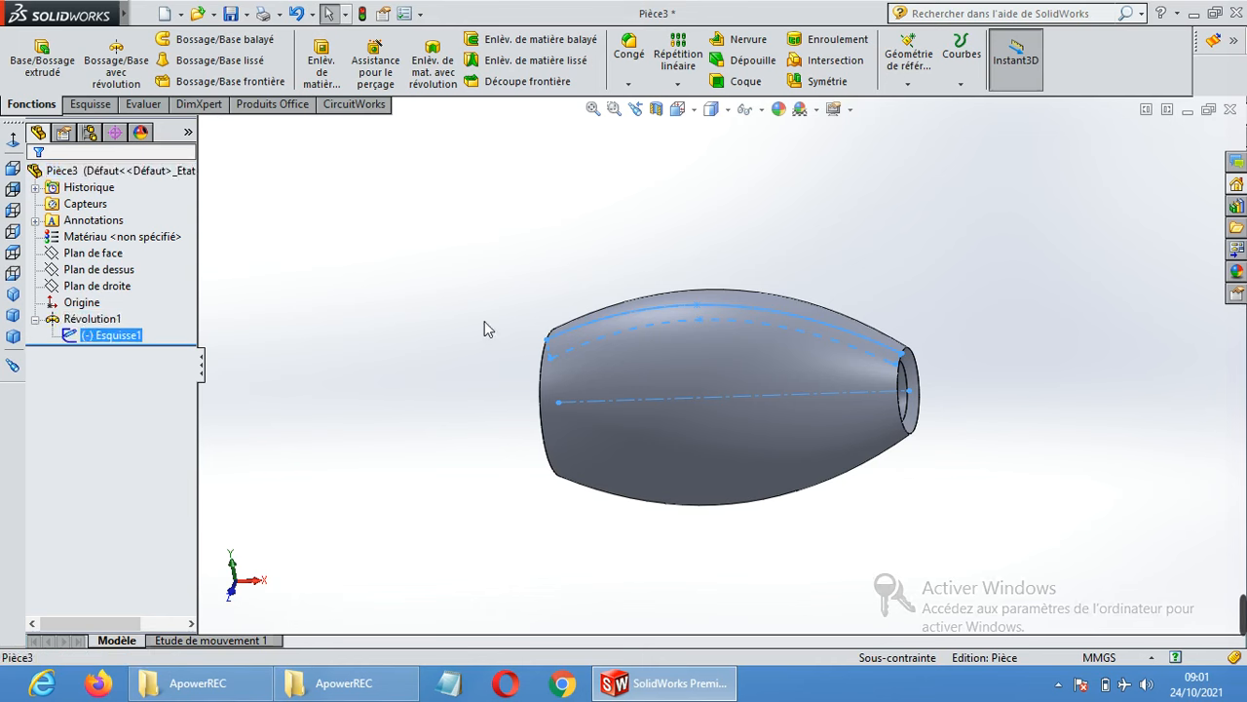
{"action": "mouse_move", "coordinate": [591, 234]}
{"action": "middle_mouse_down"}
{"action": "mouse_move", "coordinate": [611, 205]}
{"action": "mouse_move", "coordinate": [575, 247]}
{"action": "middle_mouse_up"}
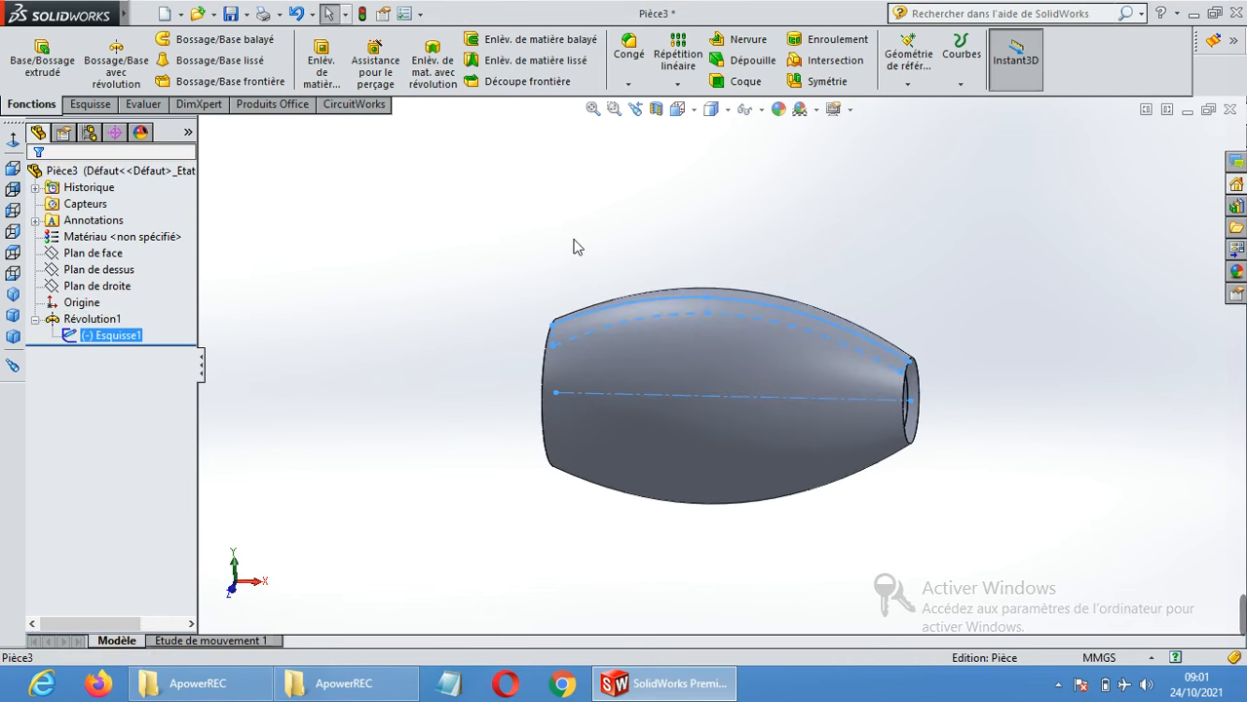
{"action": "left_click", "coordinate": [294, 314]}
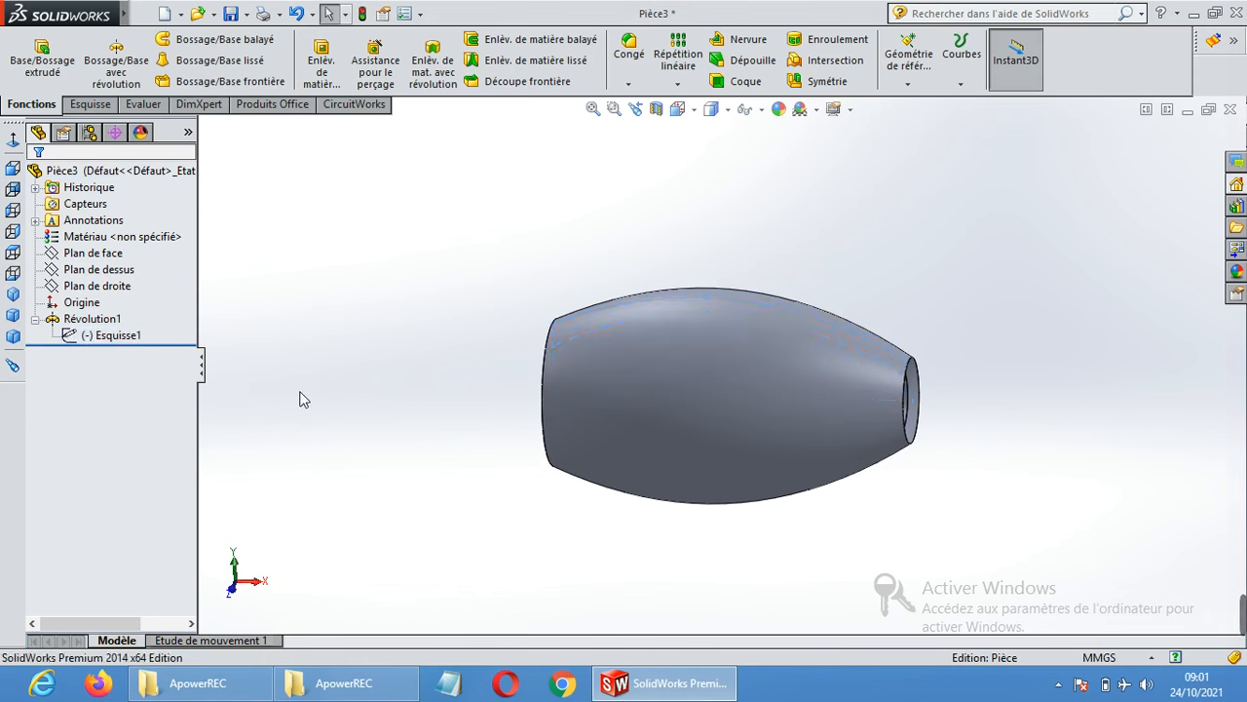
{"action": "left_click", "coordinate": [92, 319]}
{"action": "left_click", "coordinate": [34, 319]}
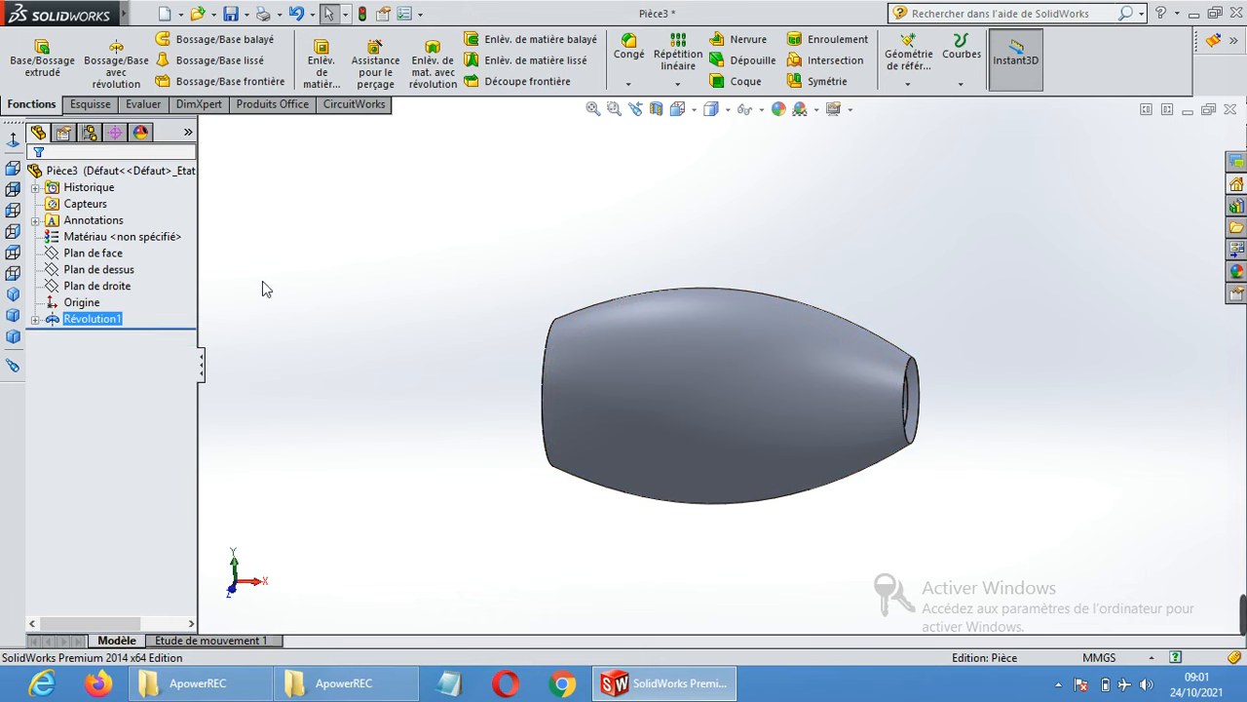
{"action": "left_click", "coordinate": [685, 402]}
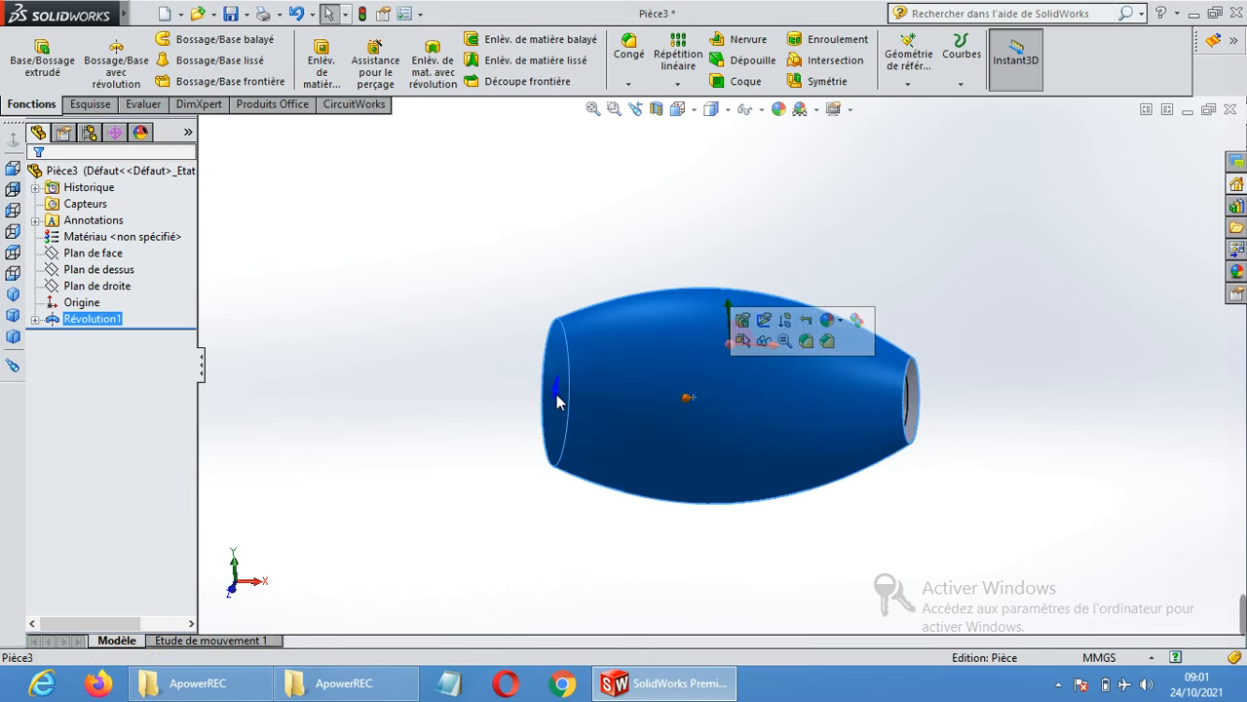
{"action": "left_click", "coordinate": [117, 256]}
{"action": "left_click", "coordinate": [322, 314]}
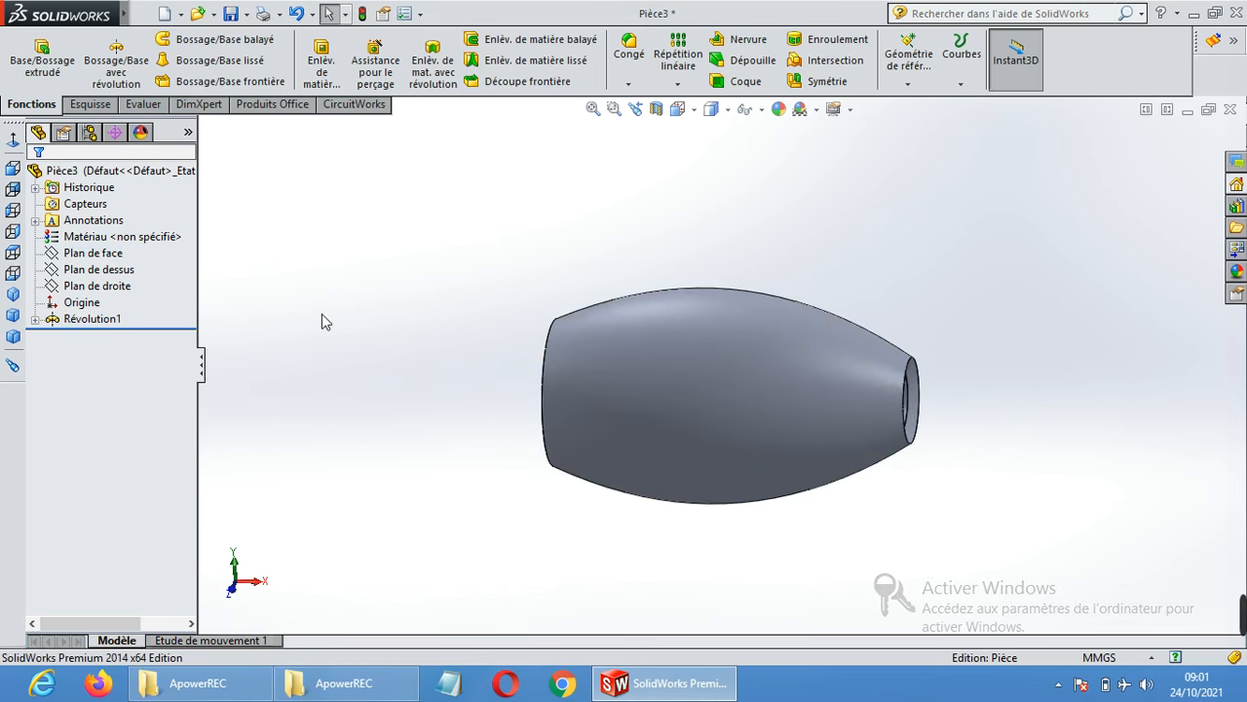
Reopen the revolve's sketch and dimension the distance between the middle points of the two splines as 3 mm.
{"action": "left_click", "coordinate": [93, 321]}
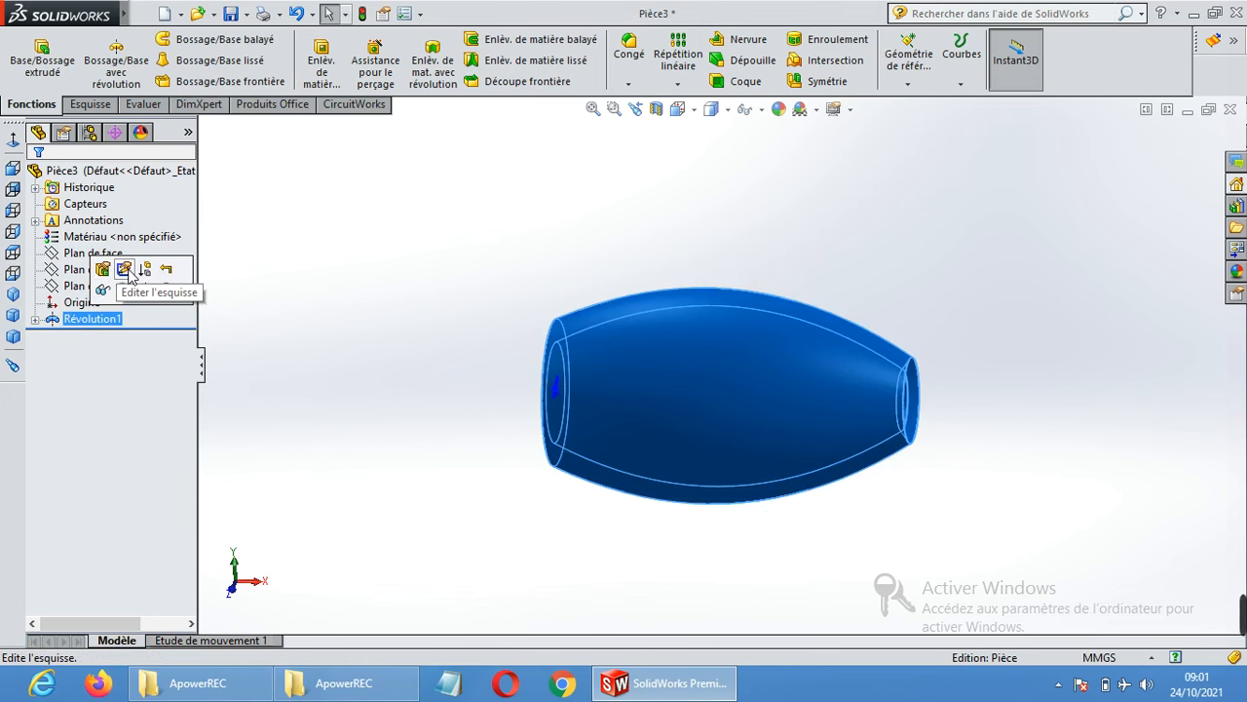
{"action": "right_click", "coordinate": [288, 166]}
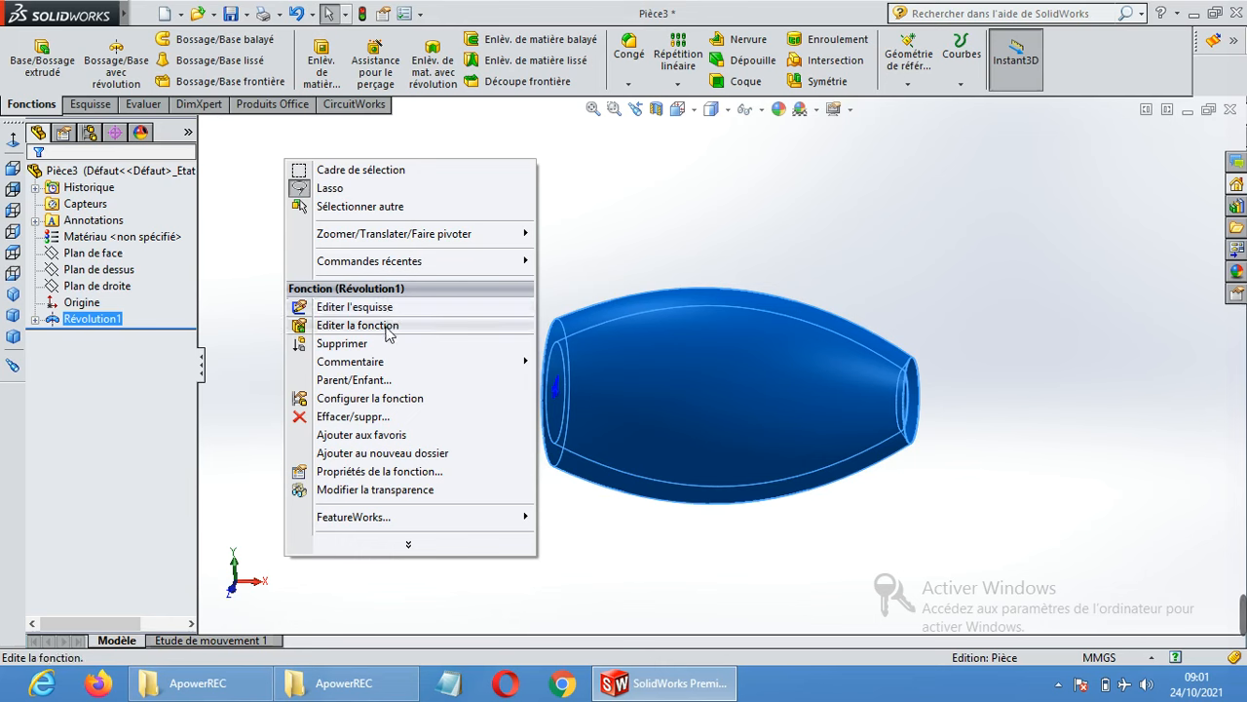
{"action": "left_click", "coordinate": [380, 310]}
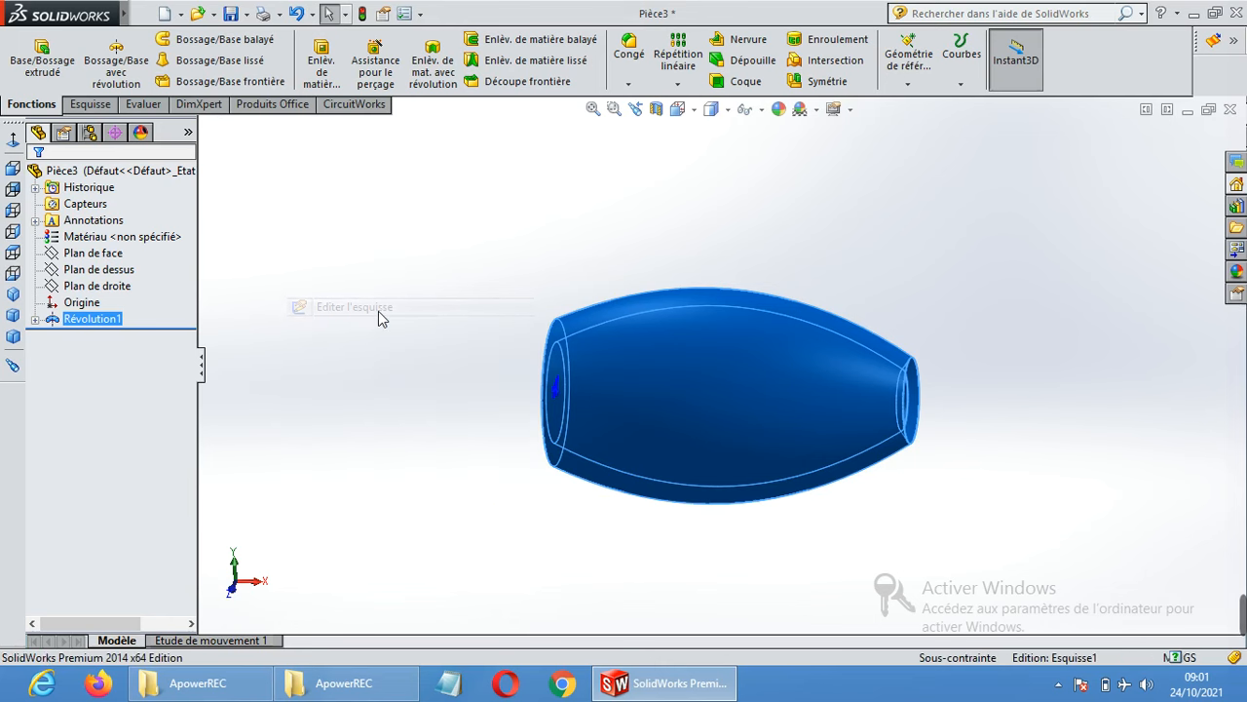
{"action": "scroll", "coordinate": [793, 337], "scroll_direction": "down", "scroll_amount": 4}
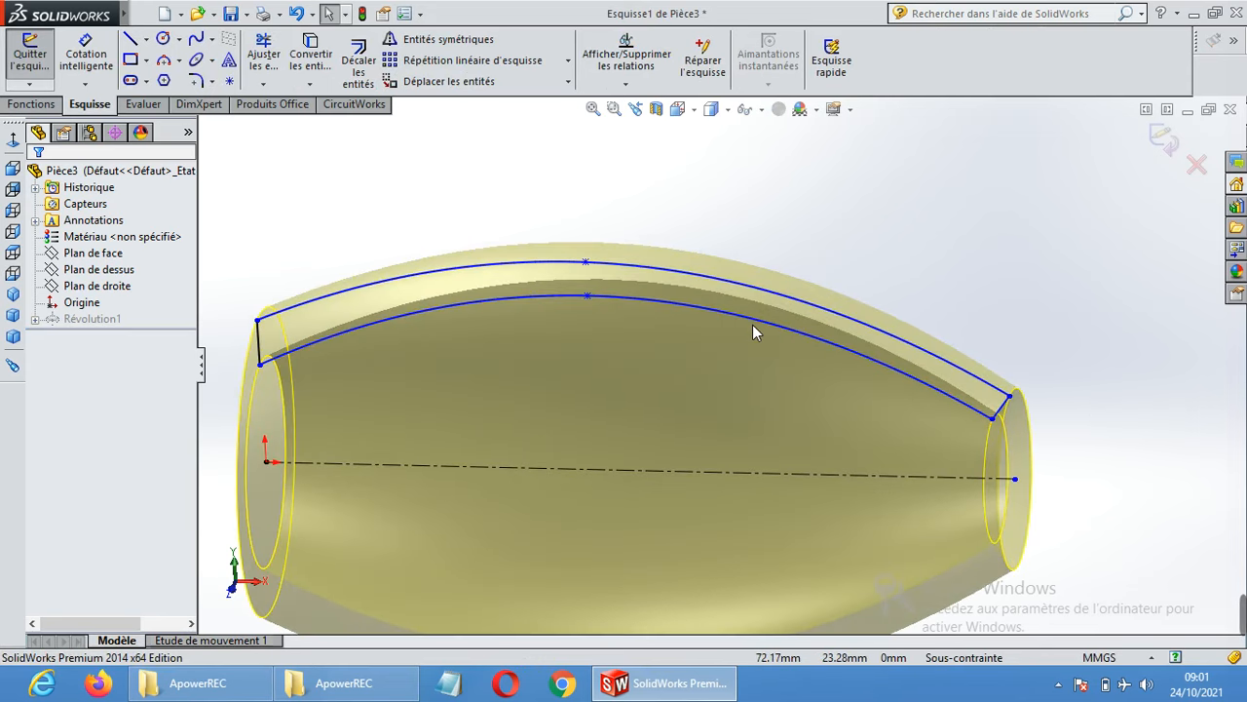
{"action": "left_click", "coordinate": [86, 53]}
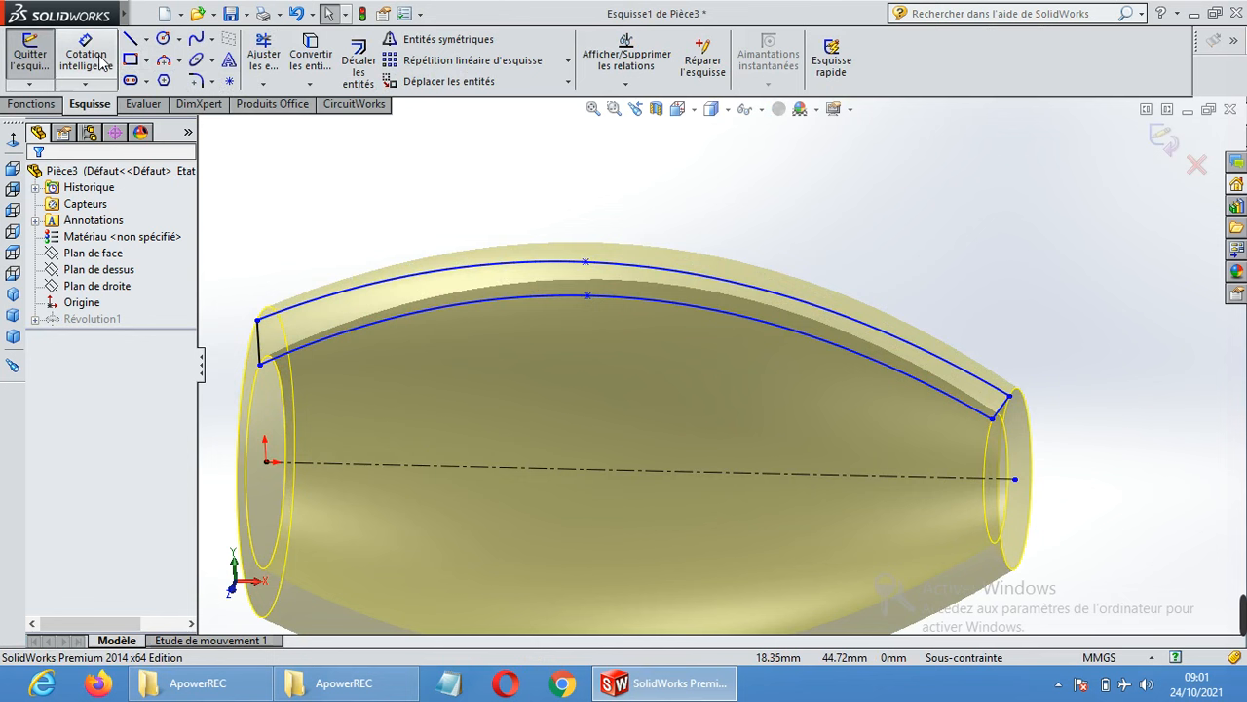
{"action": "left_click", "coordinate": [588, 296]}
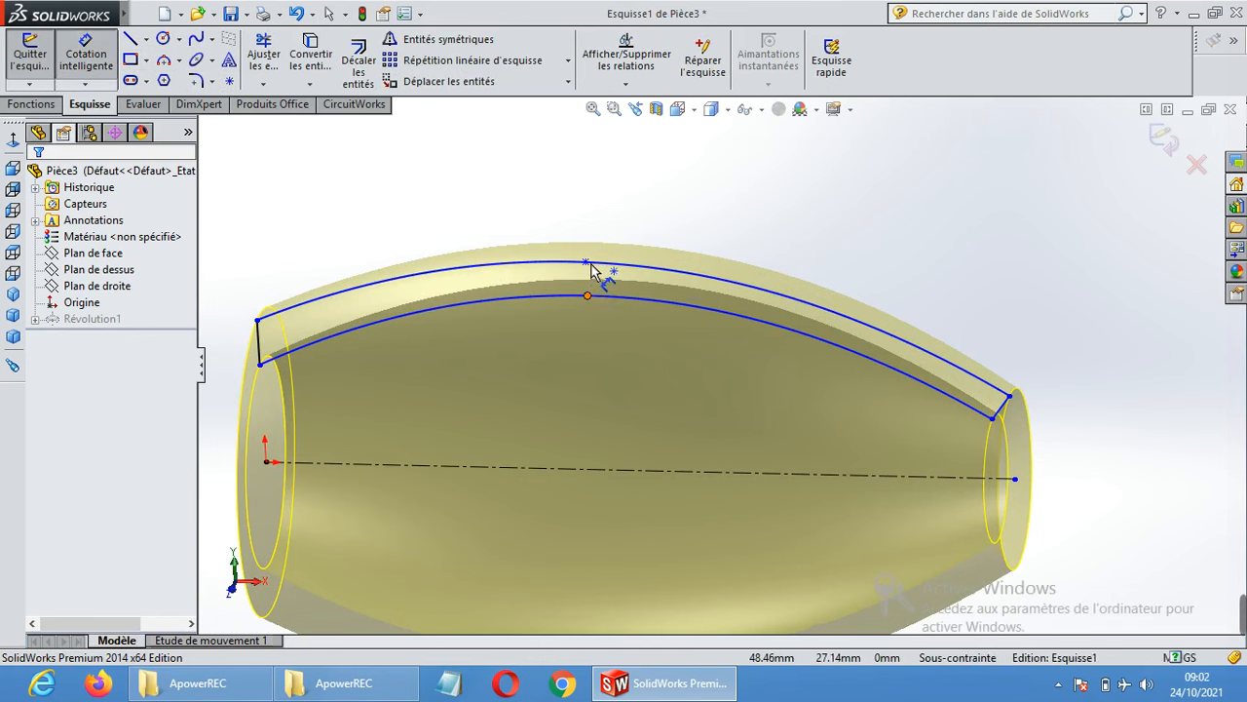
{"action": "left_click", "coordinate": [585, 261]}
{"action": "left_click", "coordinate": [591, 280]}
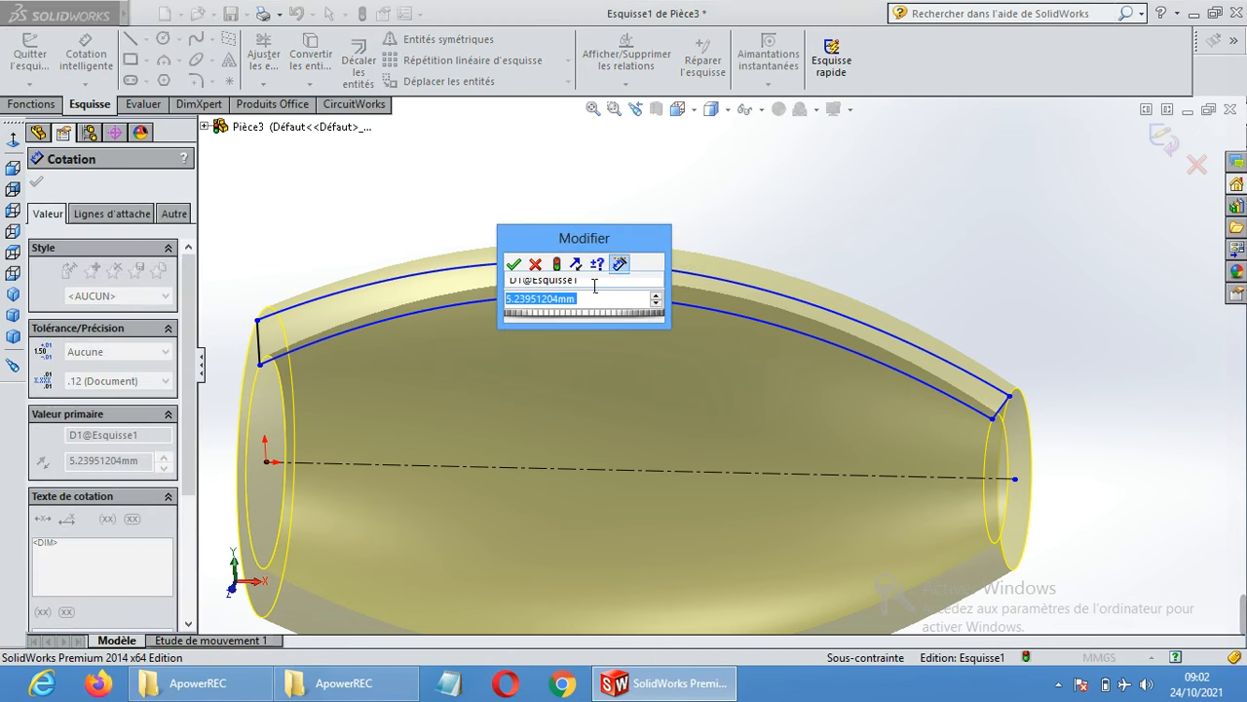
{"action": "type", "text": "3"}
{"action": "key", "text": "Return"}
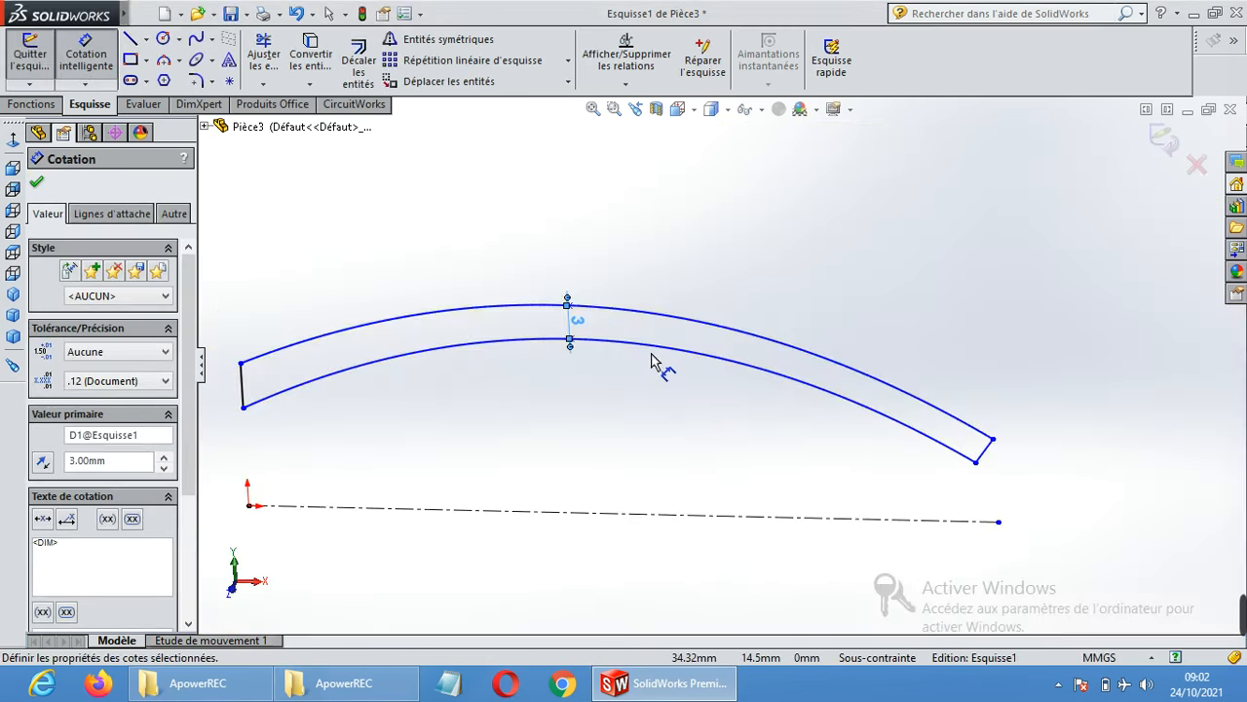
Dimension the short vertical end line above the origin as 2 mm.
{"action": "scroll", "coordinate": [654, 363], "scroll_direction": "up", "scroll_amount": 2}
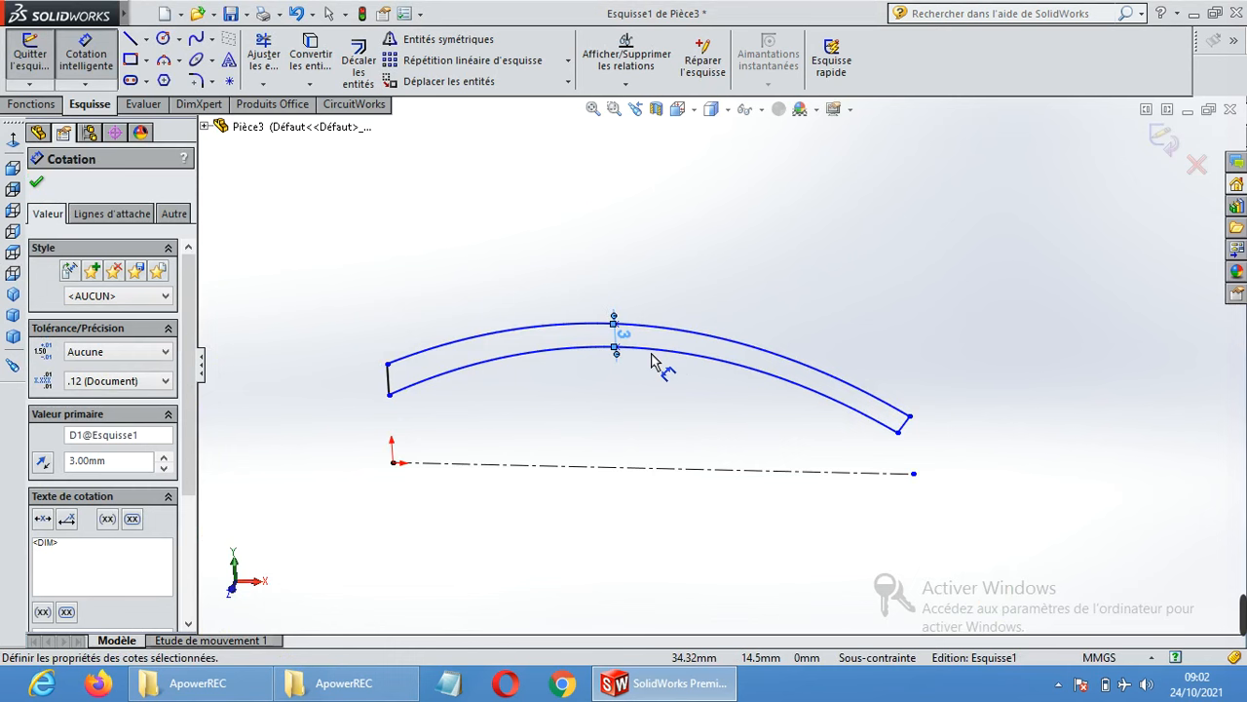
{"action": "left_click", "coordinate": [371, 384]}
{"action": "left_click", "coordinate": [361, 389]}
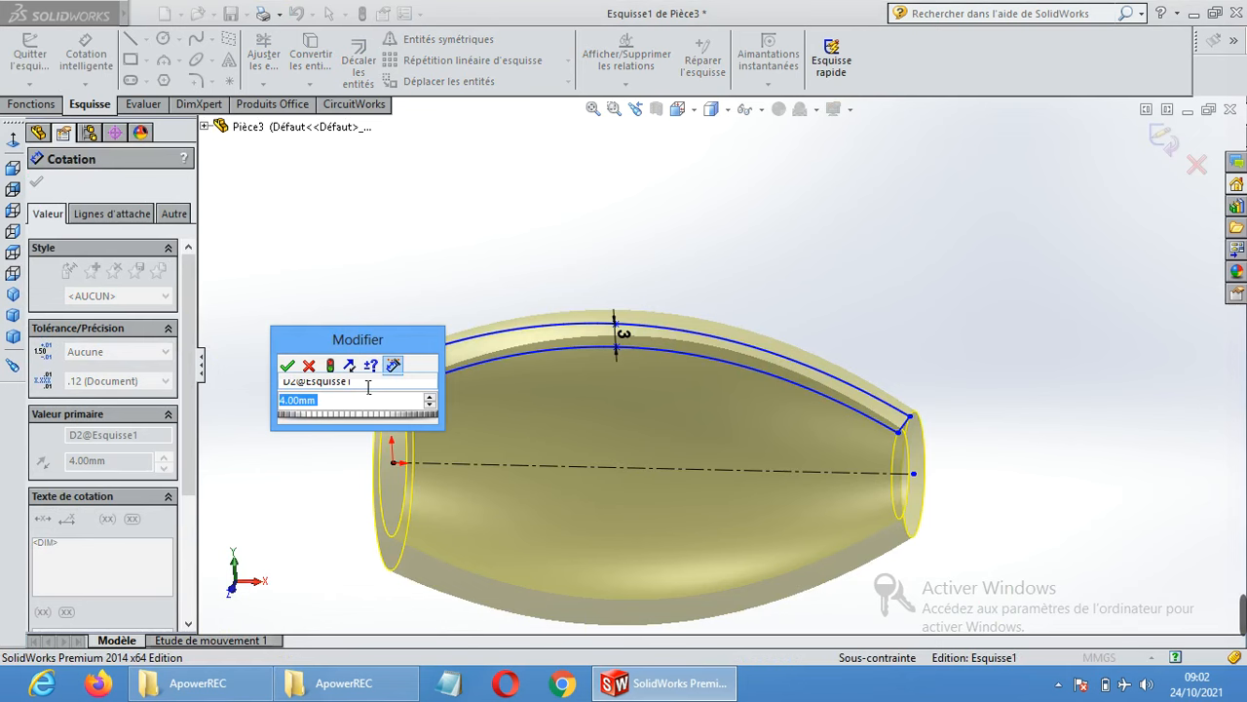
{"action": "type", "text": "2"}
{"action": "key", "text": "Return"}
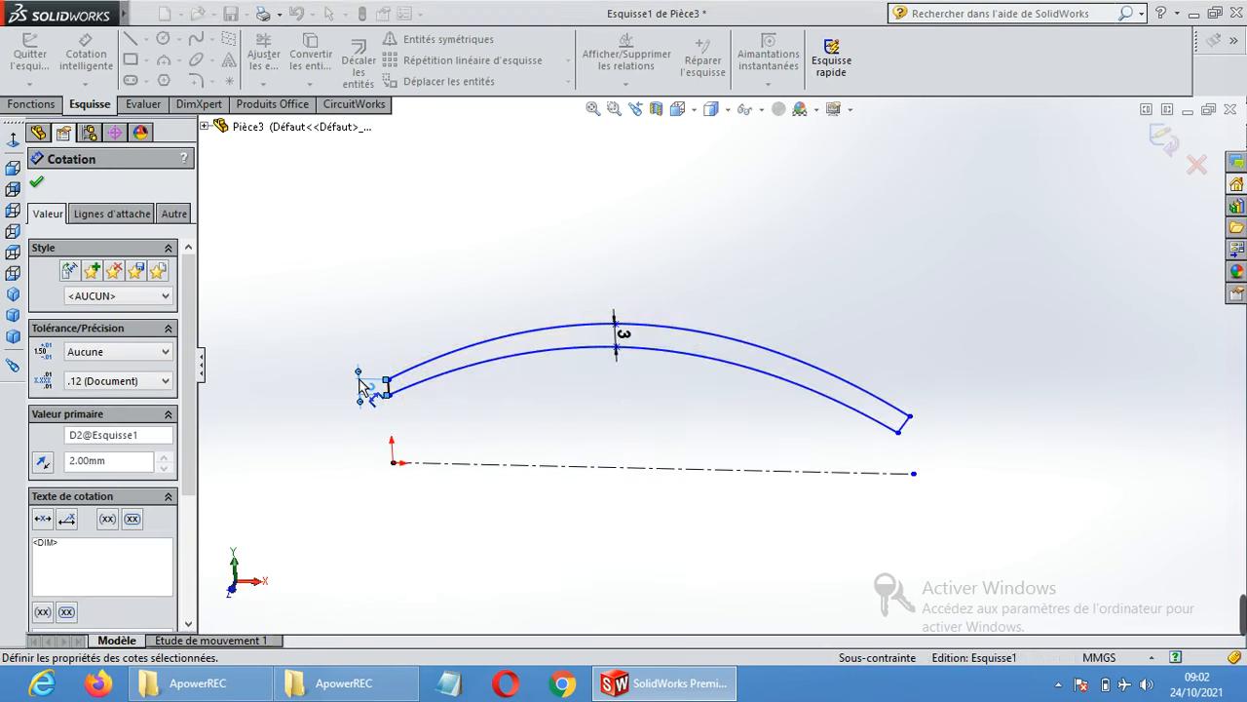
Dimension the slanted line closing the far end of the profile as 2 mm.
{"action": "left_click", "coordinate": [906, 425]}
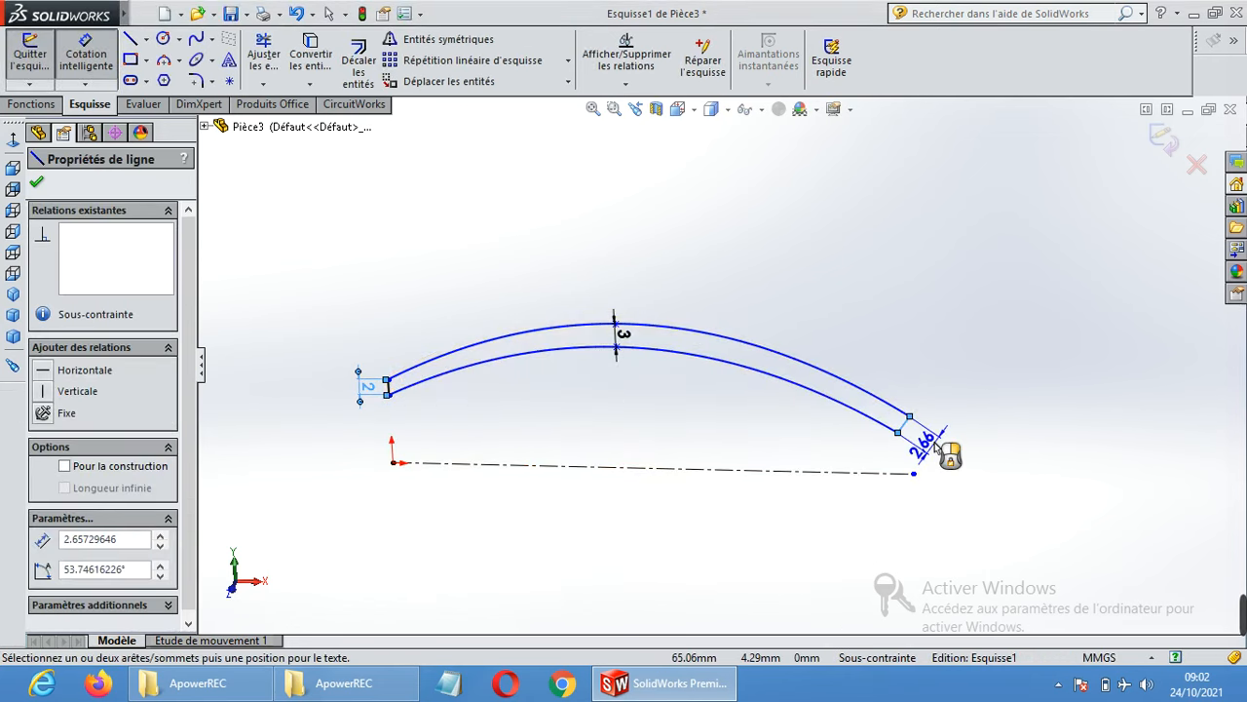
{"action": "left_click", "coordinate": [939, 446]}
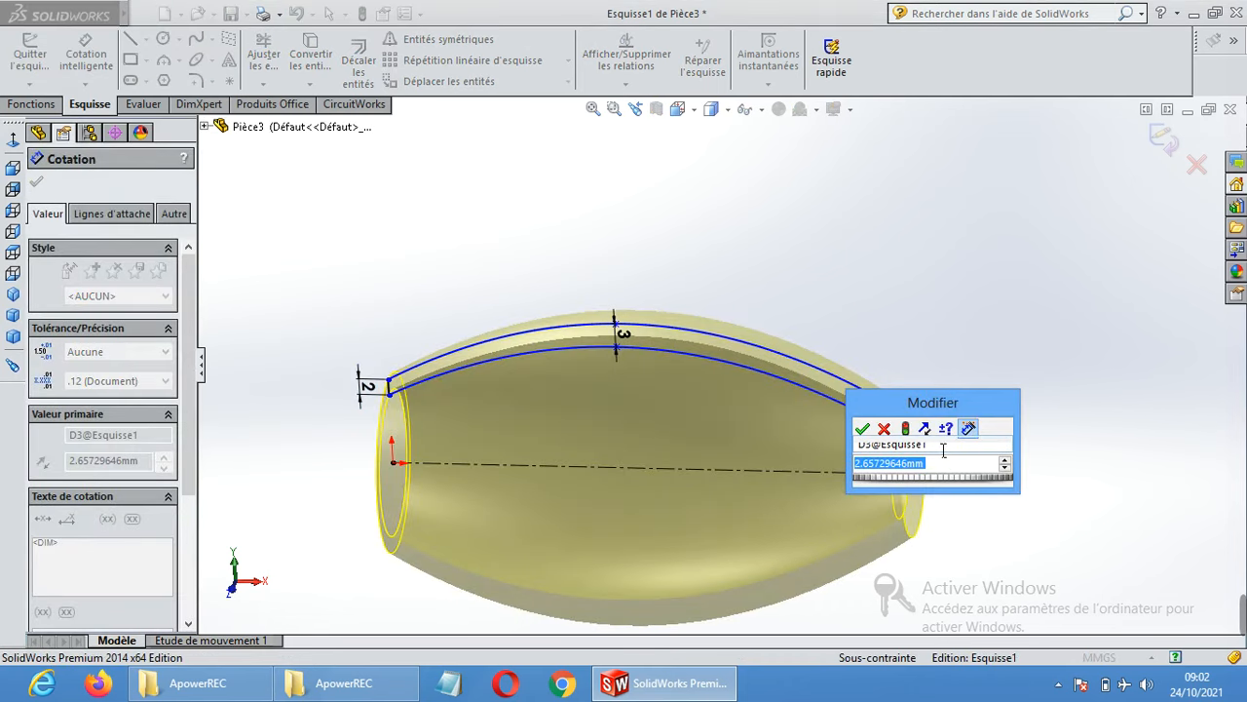
{"action": "key", "text": "Return"}
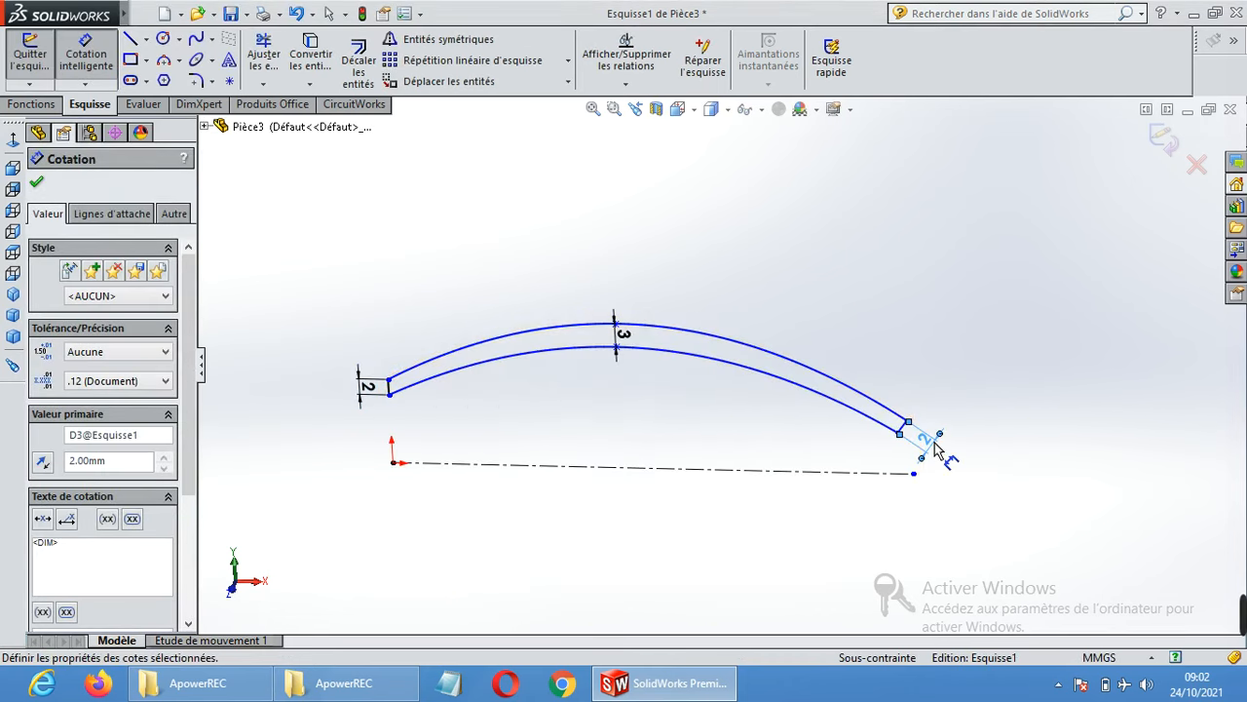
{"action": "left_click", "coordinate": [36, 185]}
Exit the sketch to rebuild the revolved body with the thinner wall.
{"action": "left_click", "coordinate": [30, 55]}
{"action": "scroll", "coordinate": [624, 429], "scroll_direction": "up", "scroll_amount": 3}
{"action": "middle_click_drag", "start_coordinate": [779, 351], "coordinate": [927, 306]}
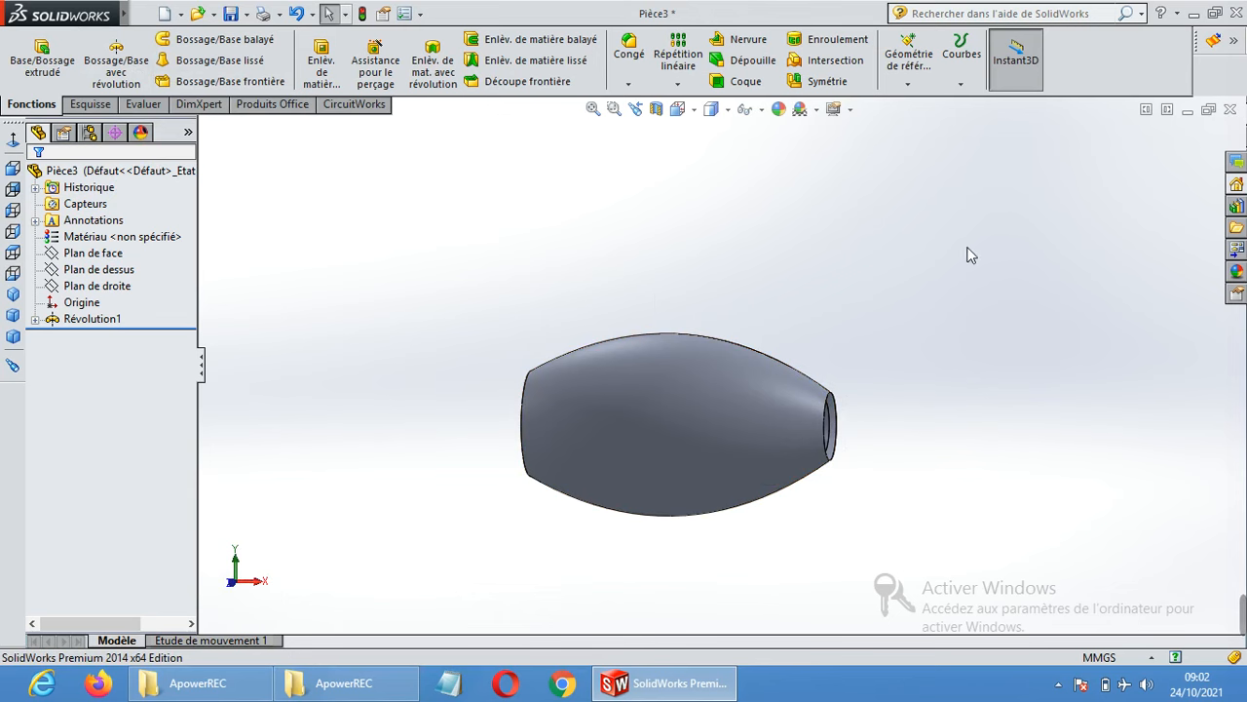
Undo the dimensions, the revolve and the two-spline profile, leaving only the construction line in the sketch.
{"action": "left_click", "coordinate": [312, 15]}
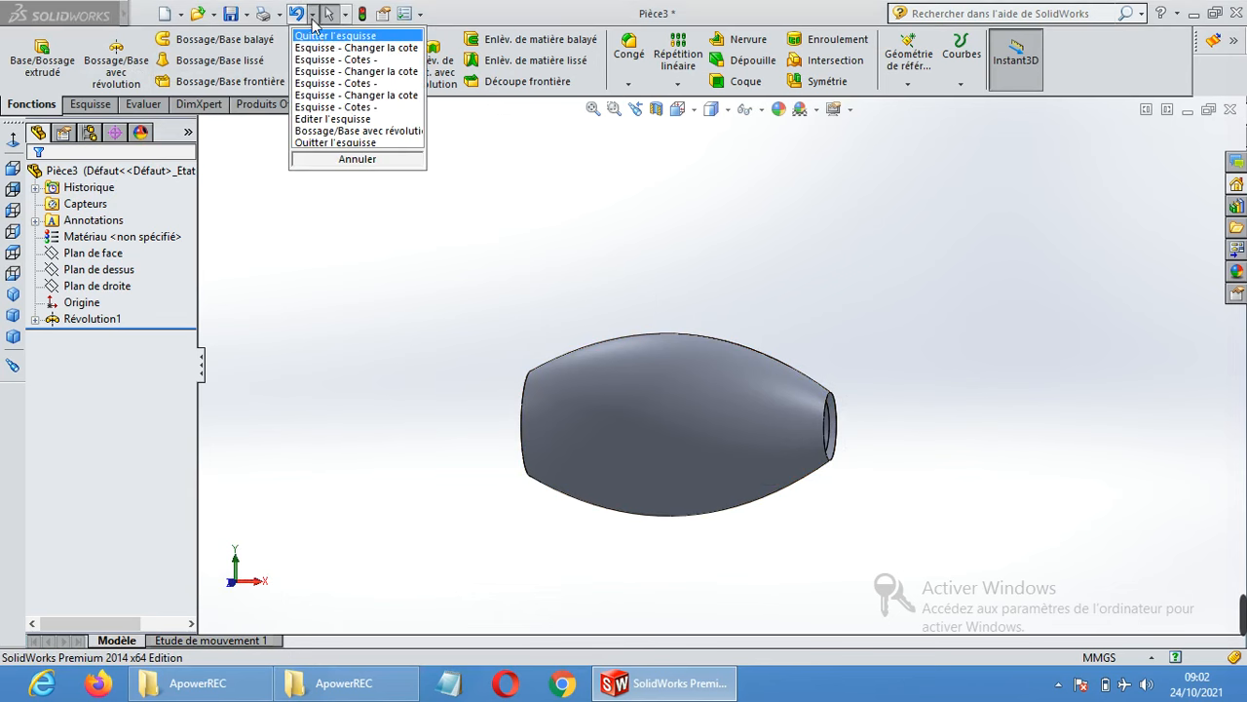
{"action": "left_click", "coordinate": [347, 109]}
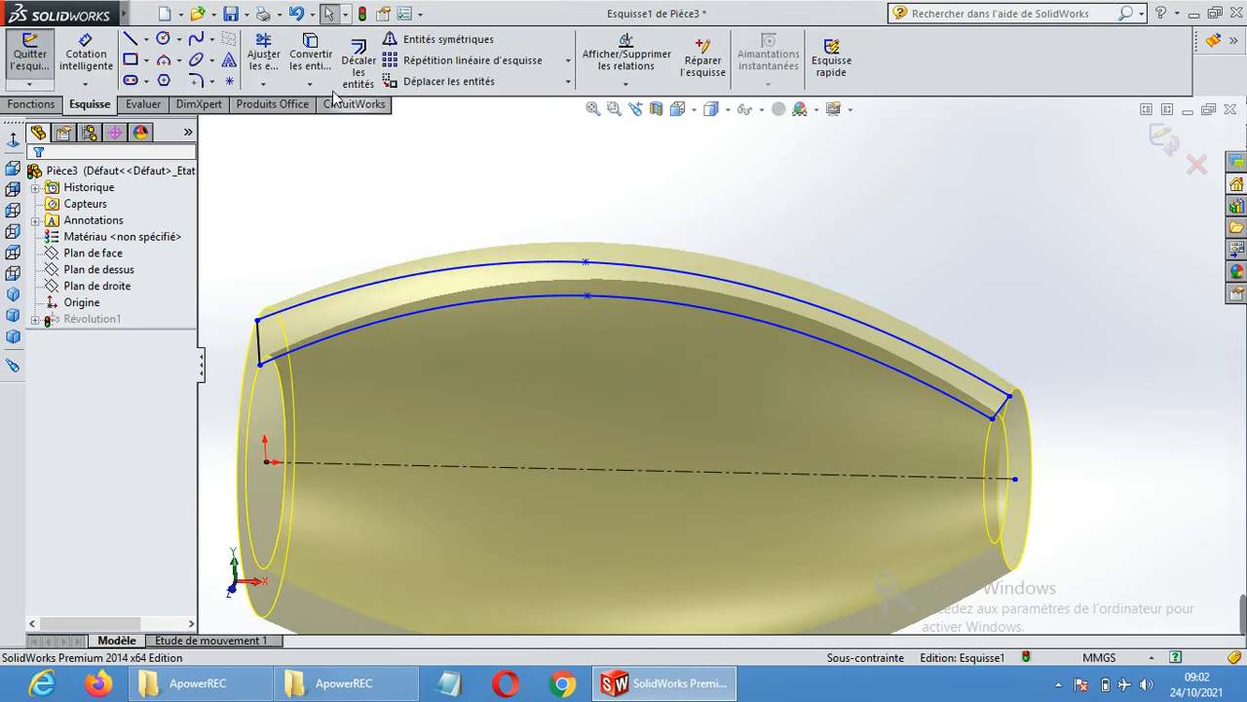
{"action": "left_click", "coordinate": [311, 14]}
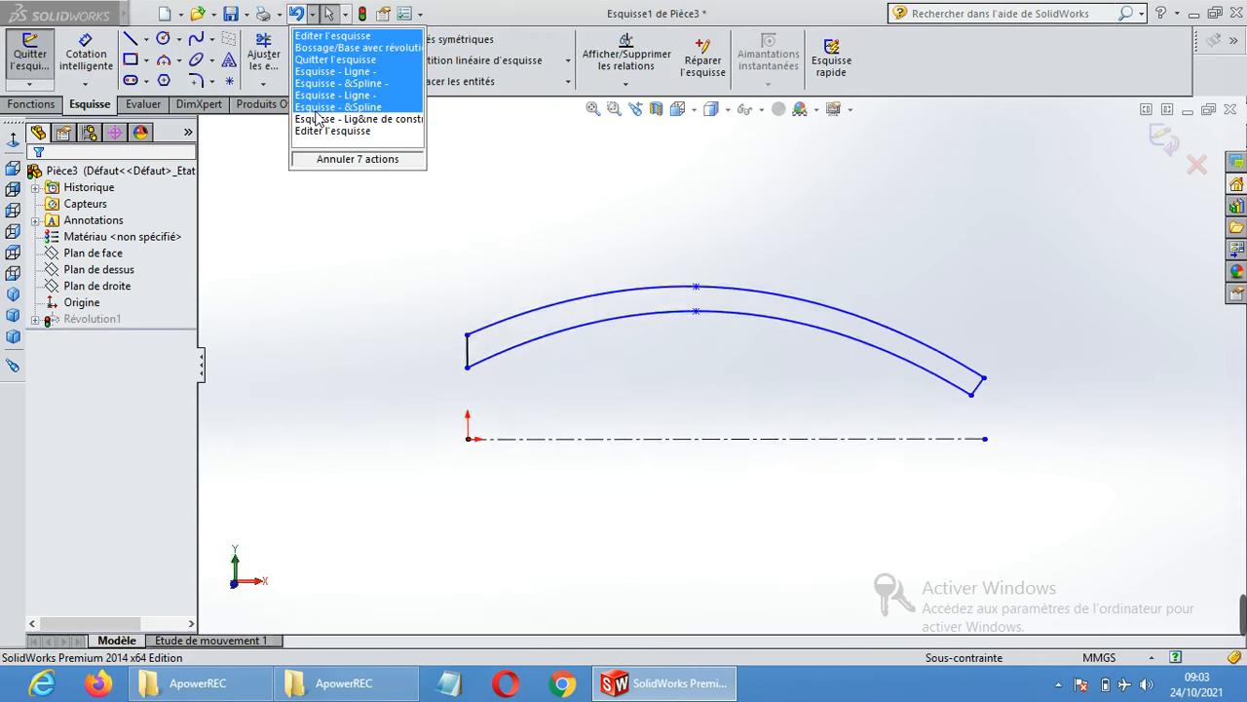
{"action": "left_click", "coordinate": [316, 110]}
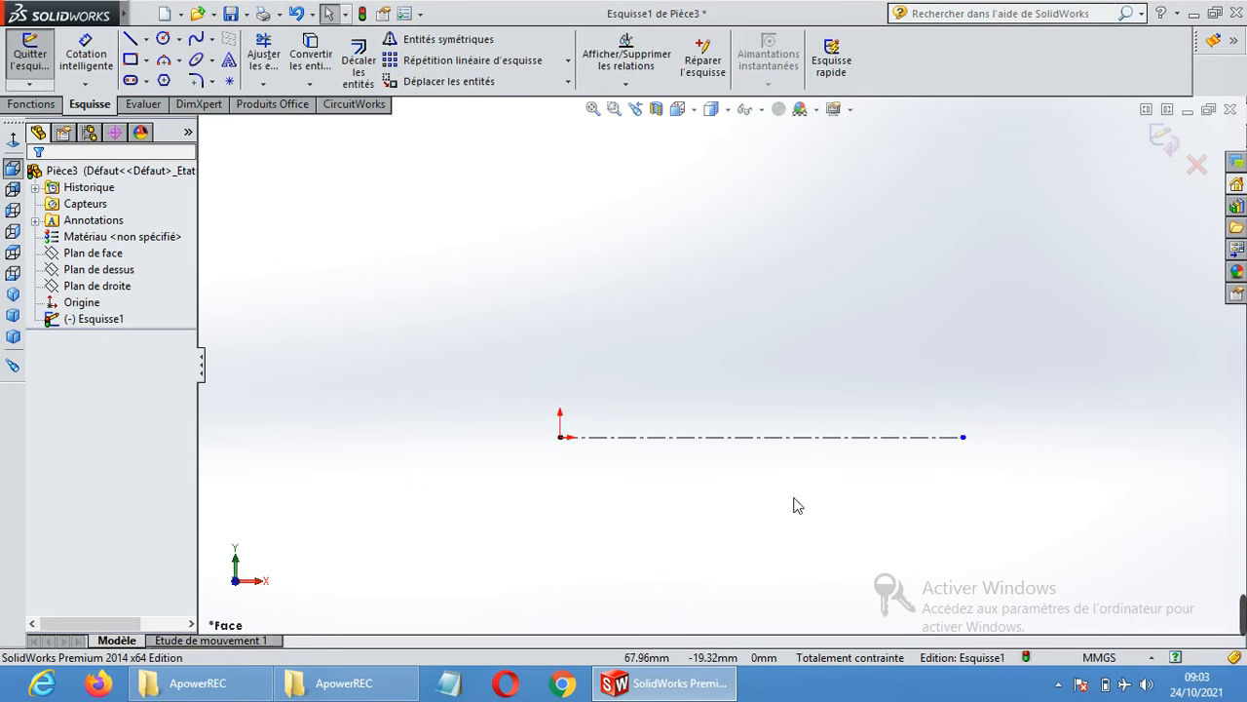
Delete the remaining horizontal construction line from the sketch and confirm its removal.
{"action": "left_click", "coordinate": [27, 104]}
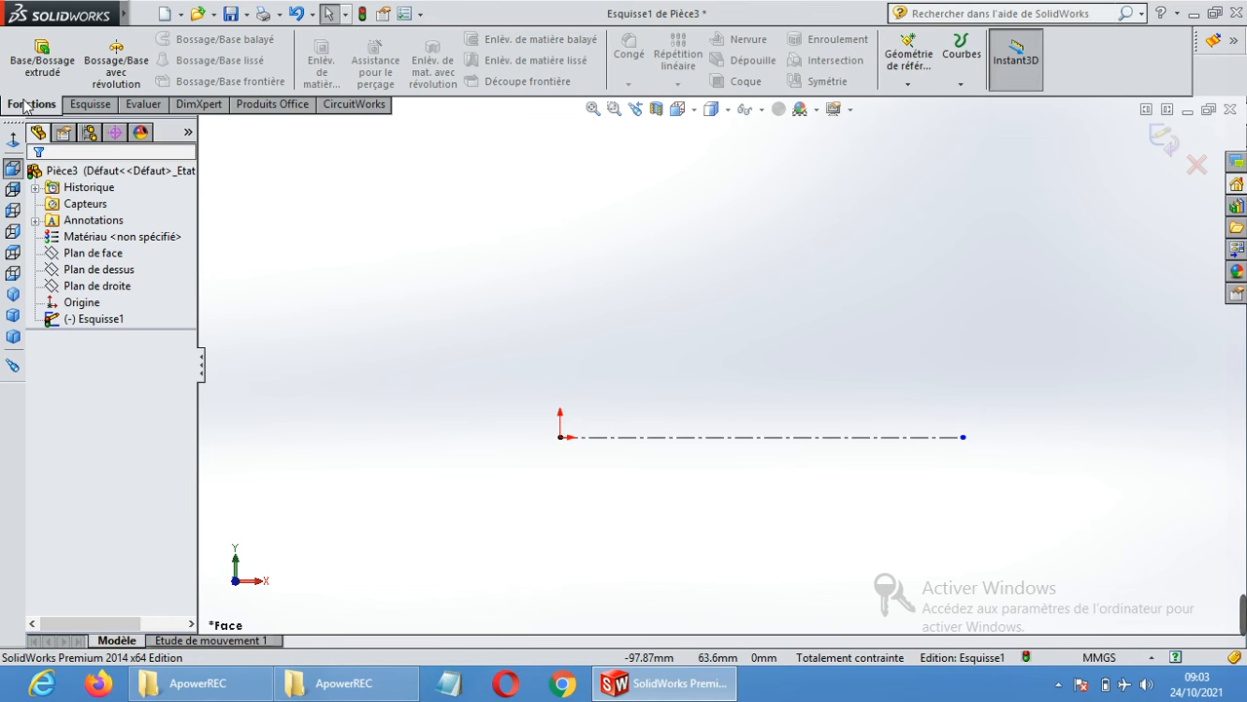
{"action": "left_click", "coordinate": [680, 441]}
{"action": "key", "text": "Delete"}
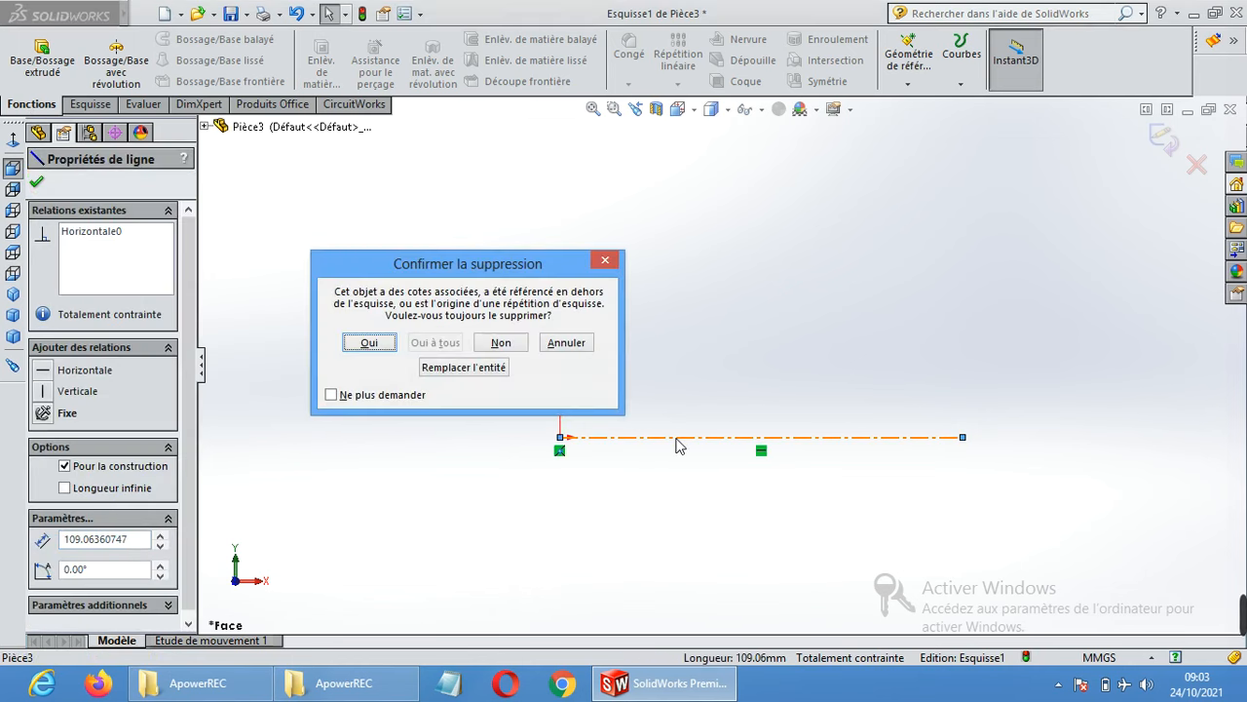
{"action": "left_click", "coordinate": [367, 343]}
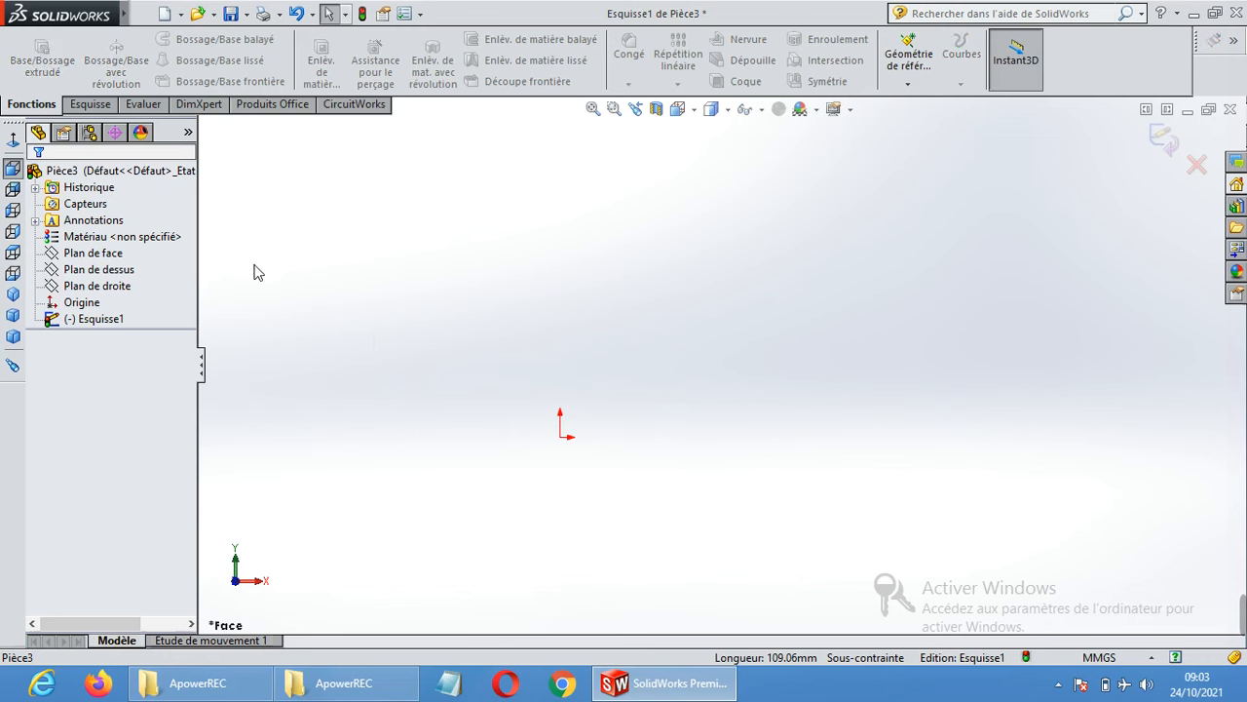
Sketch a 200 mm horizontal line starting at the origin on Plan de face.
{"action": "left_click", "coordinate": [88, 271]}
{"action": "left_click", "coordinate": [89, 254]}
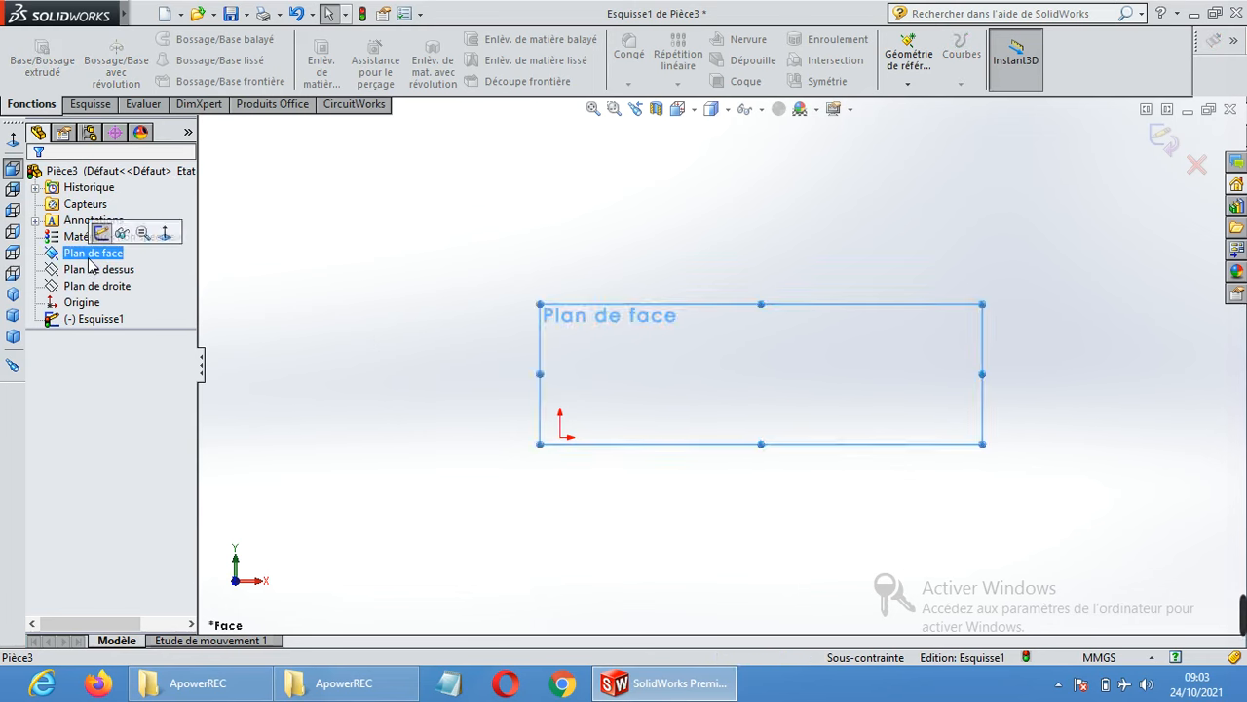
{"action": "left_click", "coordinate": [90, 105]}
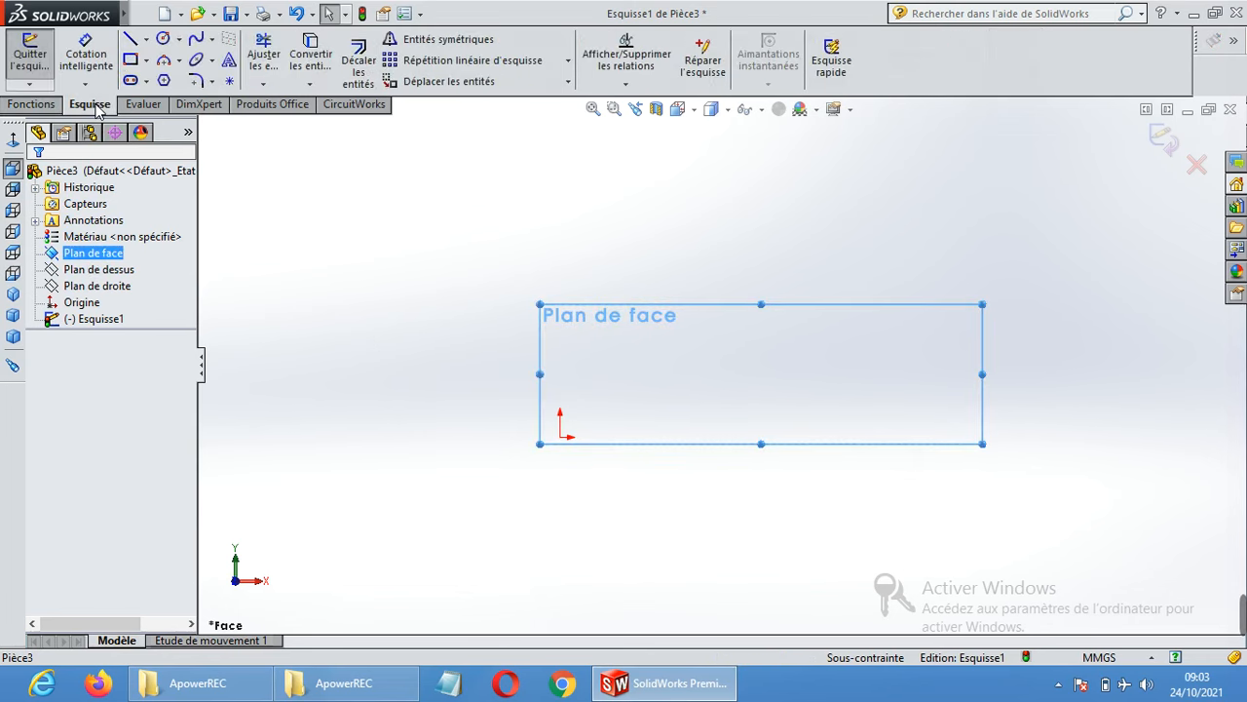
{"action": "left_click", "coordinate": [129, 39]}
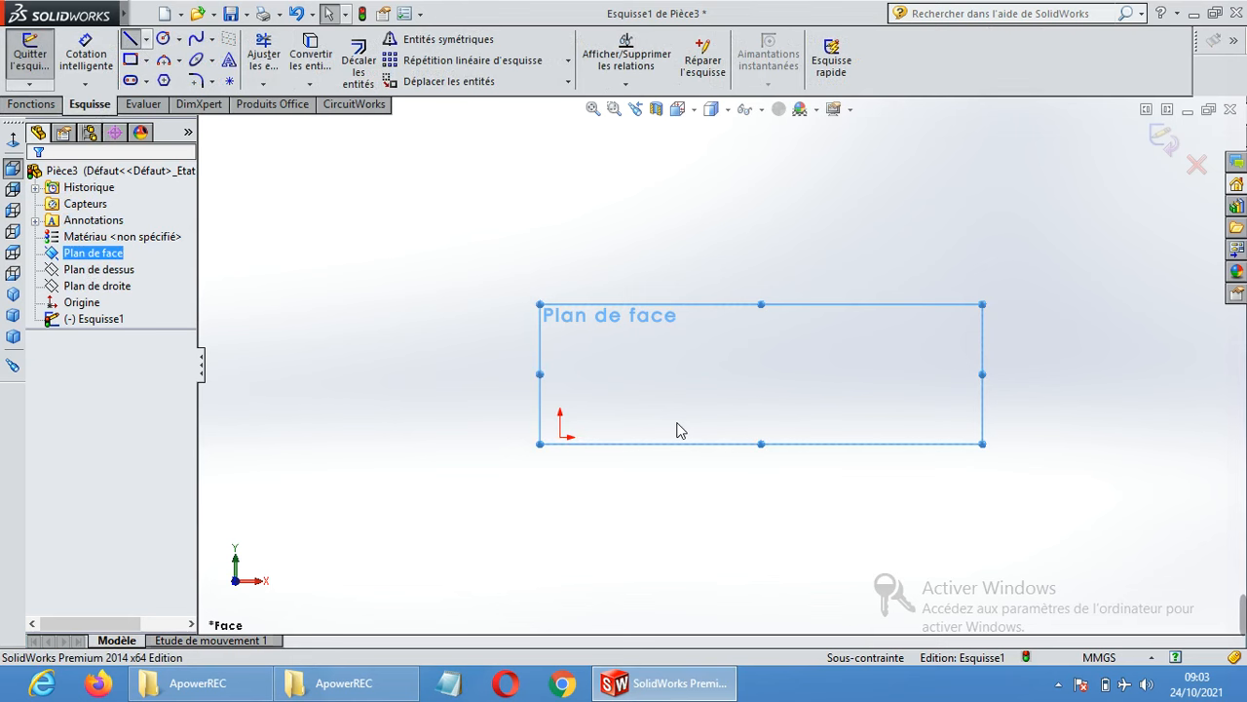
{"action": "left_click", "coordinate": [560, 437]}
{"action": "left_click", "coordinate": [882, 437]}
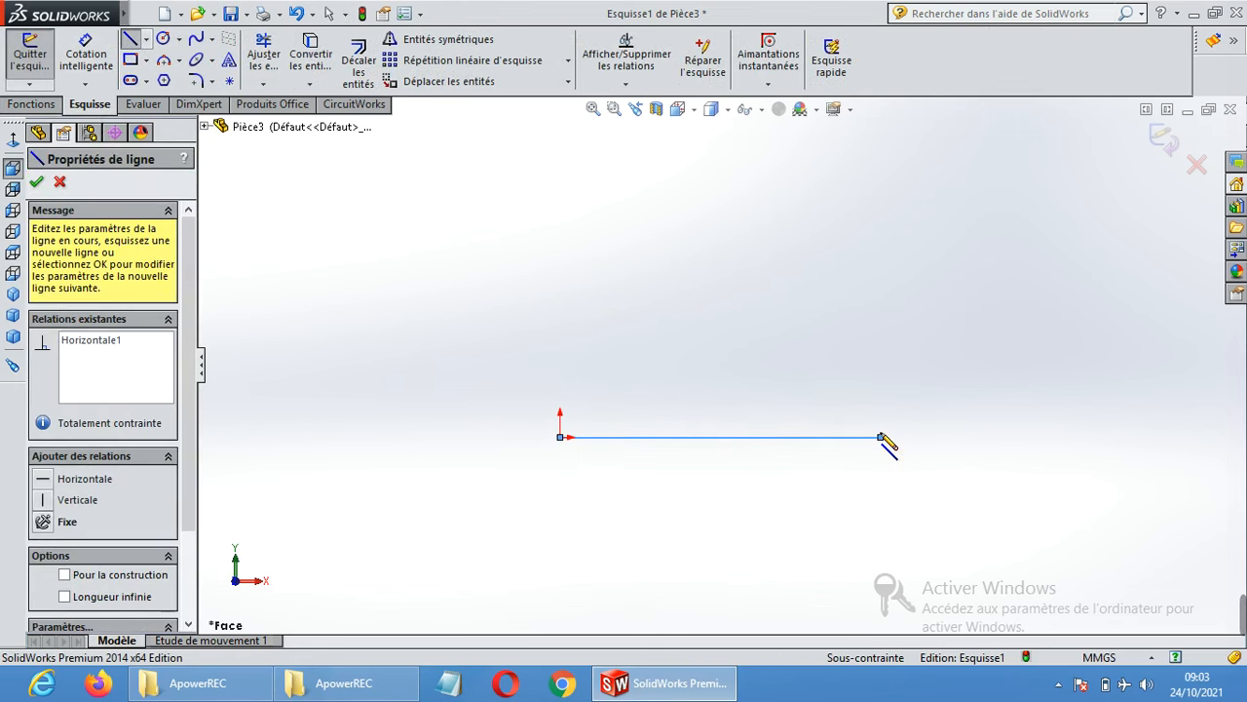
{"action": "type", "text": "200"}
{"action": "key", "text": "Return"}
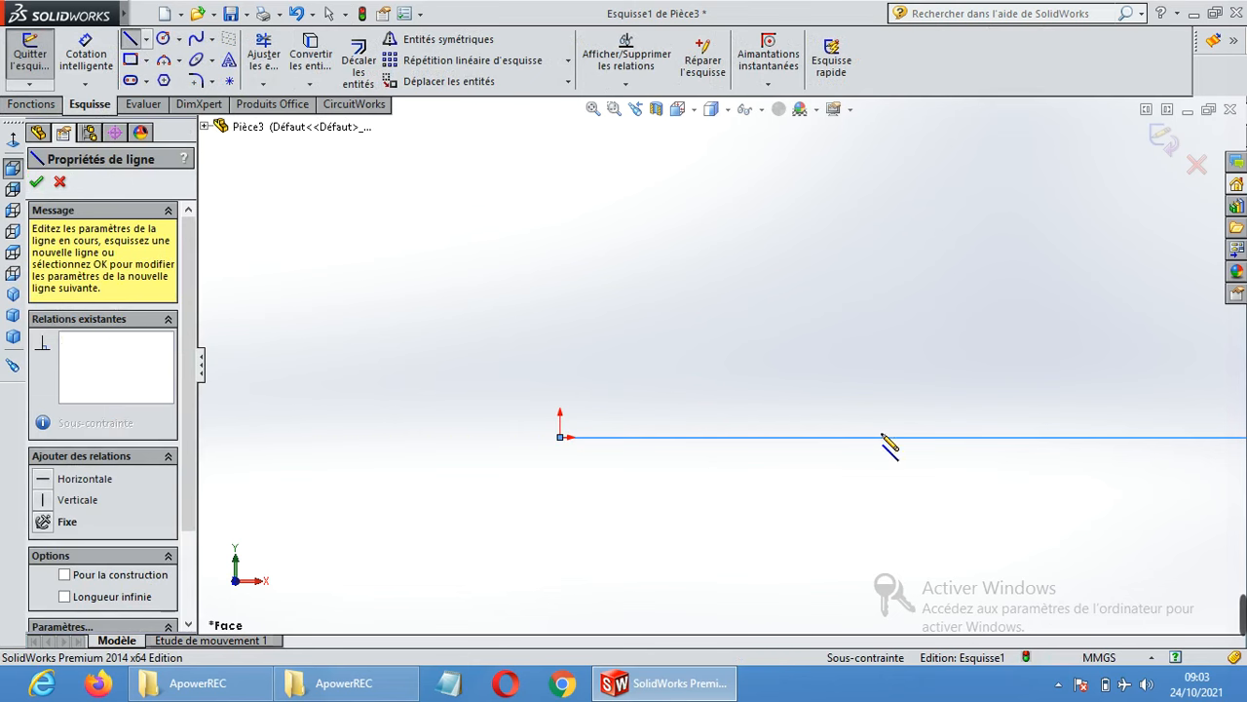
Continue the chain with a 200 mm vertical line upward and a 200 mm horizontal line away from the origin side.
{"action": "scroll", "coordinate": [882, 436], "scroll_direction": "up", "scroll_amount": 2}
{"action": "key", "text": "z"}
{"action": "key", "text": "z"}
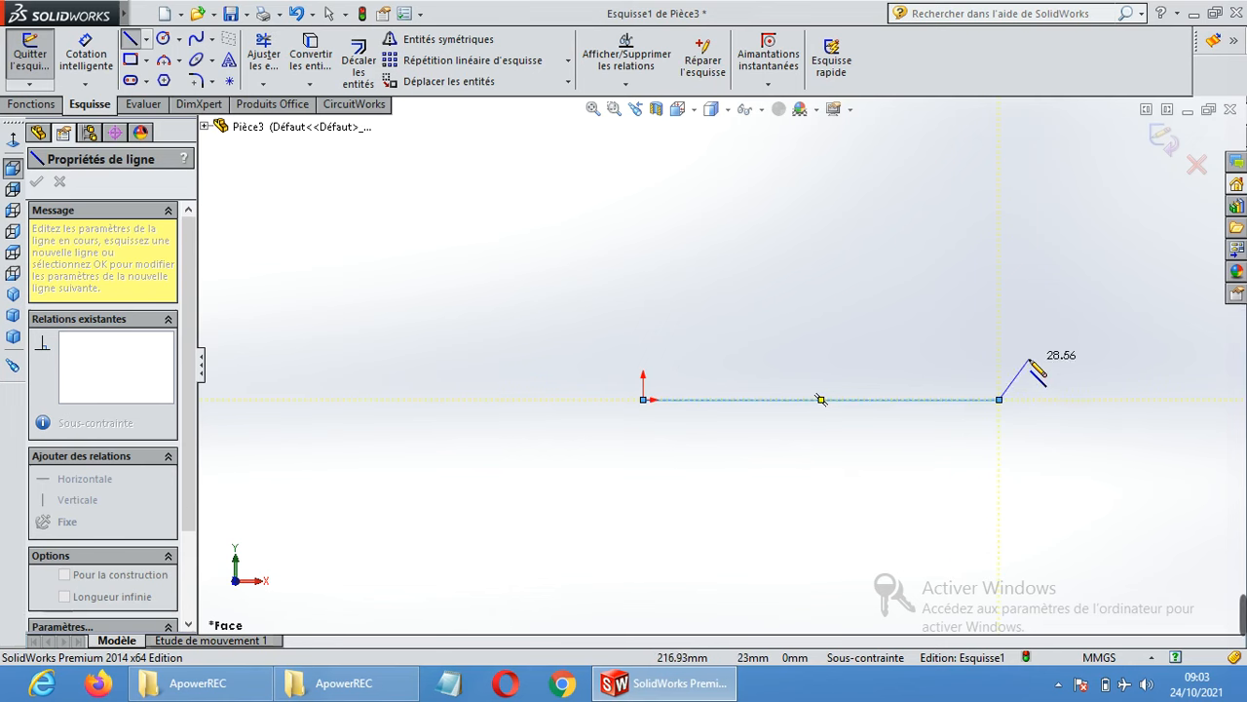
{"action": "left_click", "coordinate": [999, 207]}
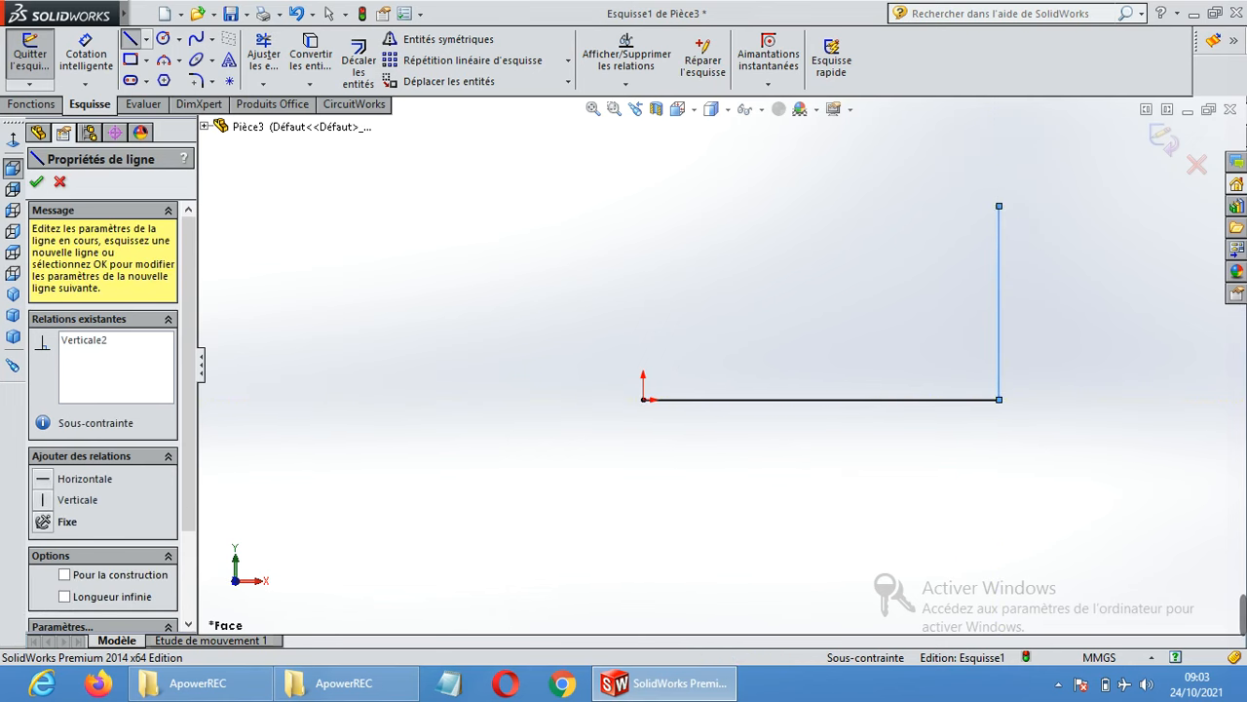
{"action": "scroll", "coordinate": [999, 206], "scroll_direction": "up", "scroll_amount": 2}
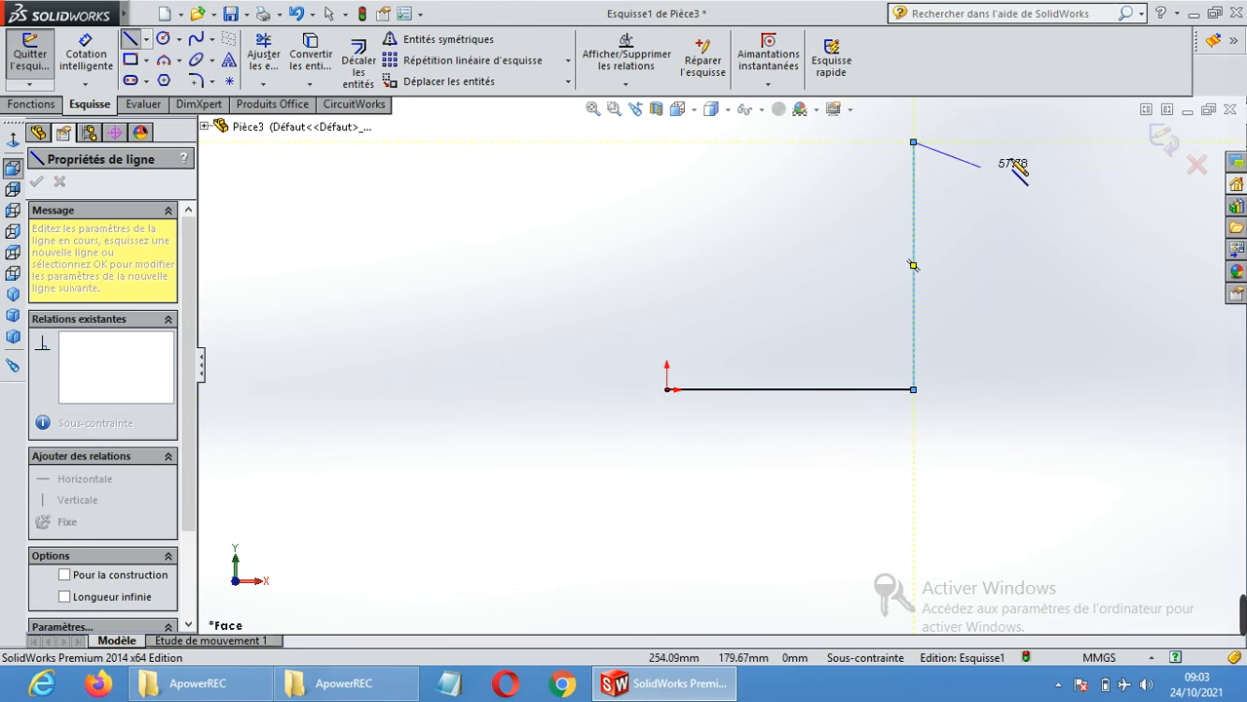
{"action": "left_click", "coordinate": [1095, 142]}
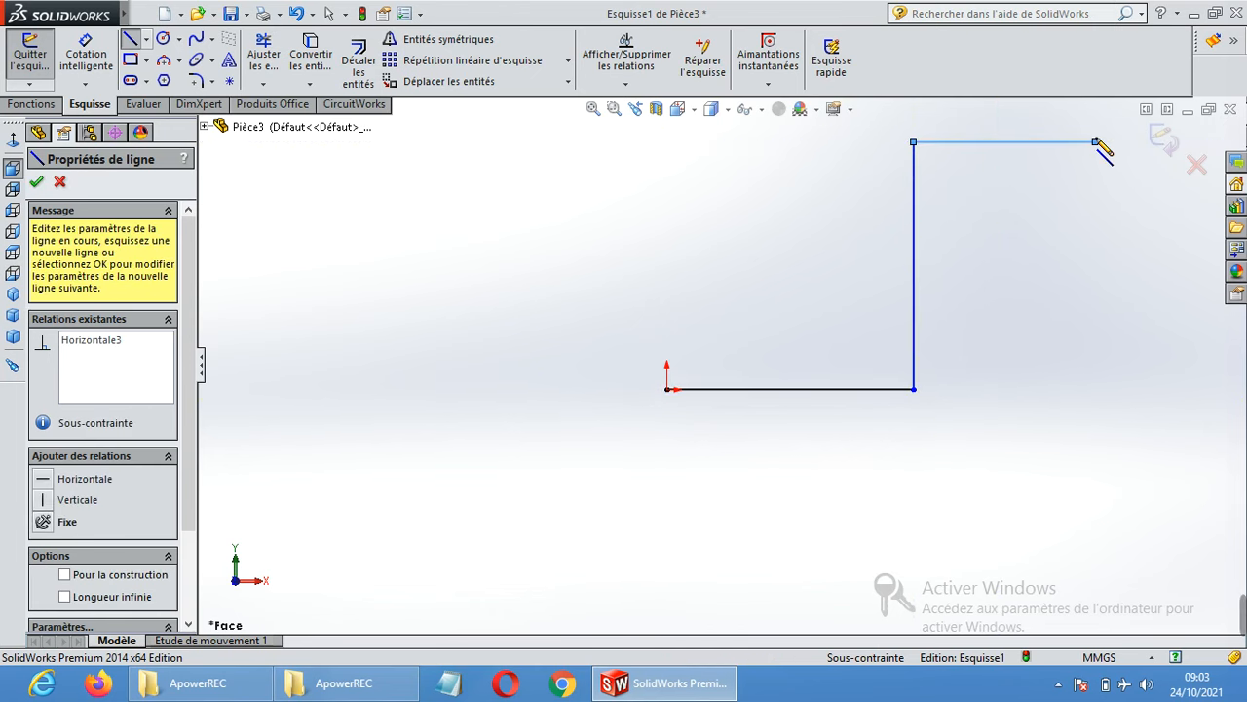
{"action": "key", "text": "Return"}
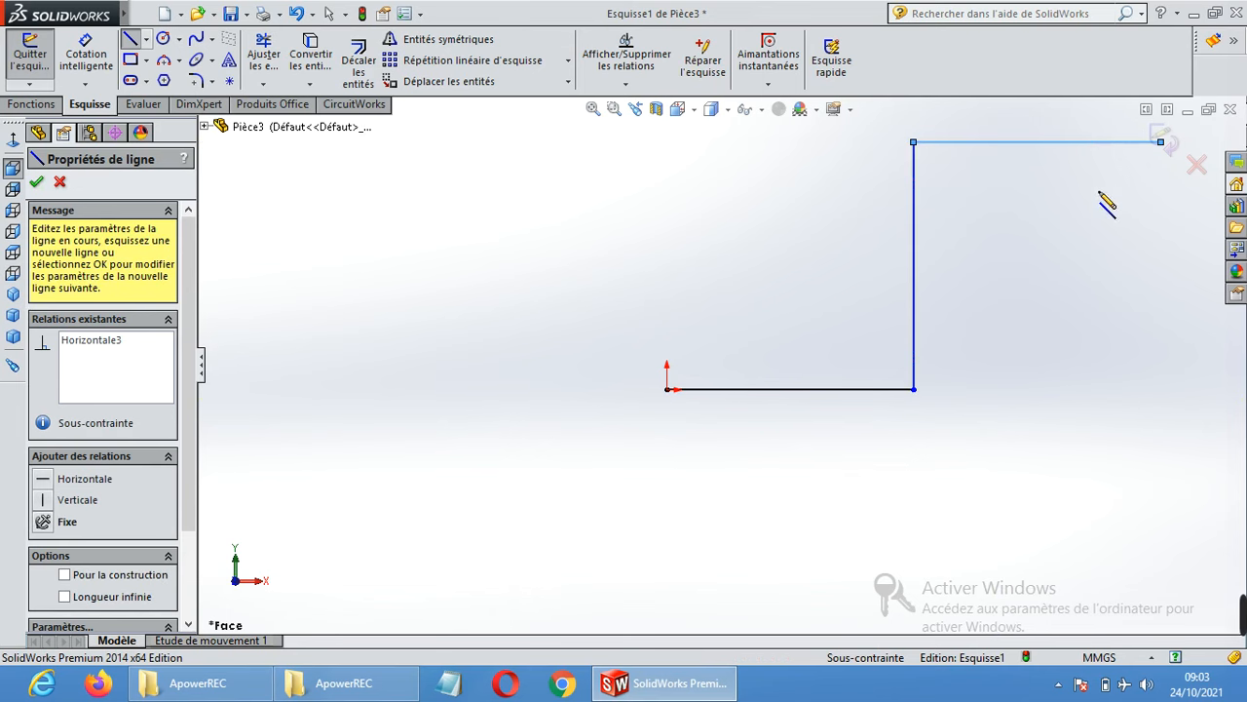
{"action": "key", "text": "Escape"}
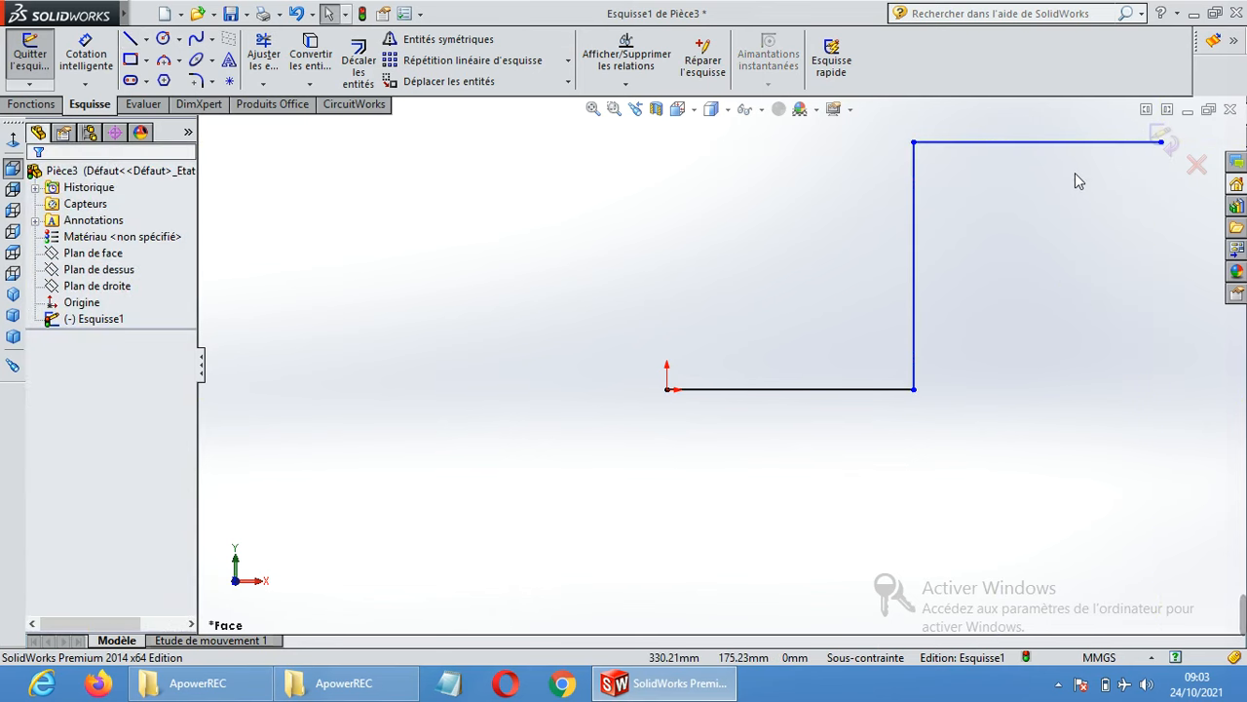
Round both corners of the three-line chain with 60 mm sketch fillets.
{"action": "scroll", "coordinate": [1075, 174], "scroll_direction": "up", "scroll_amount": 3}
{"action": "scroll", "coordinate": [955, 252], "scroll_direction": "down", "scroll_amount": 3}
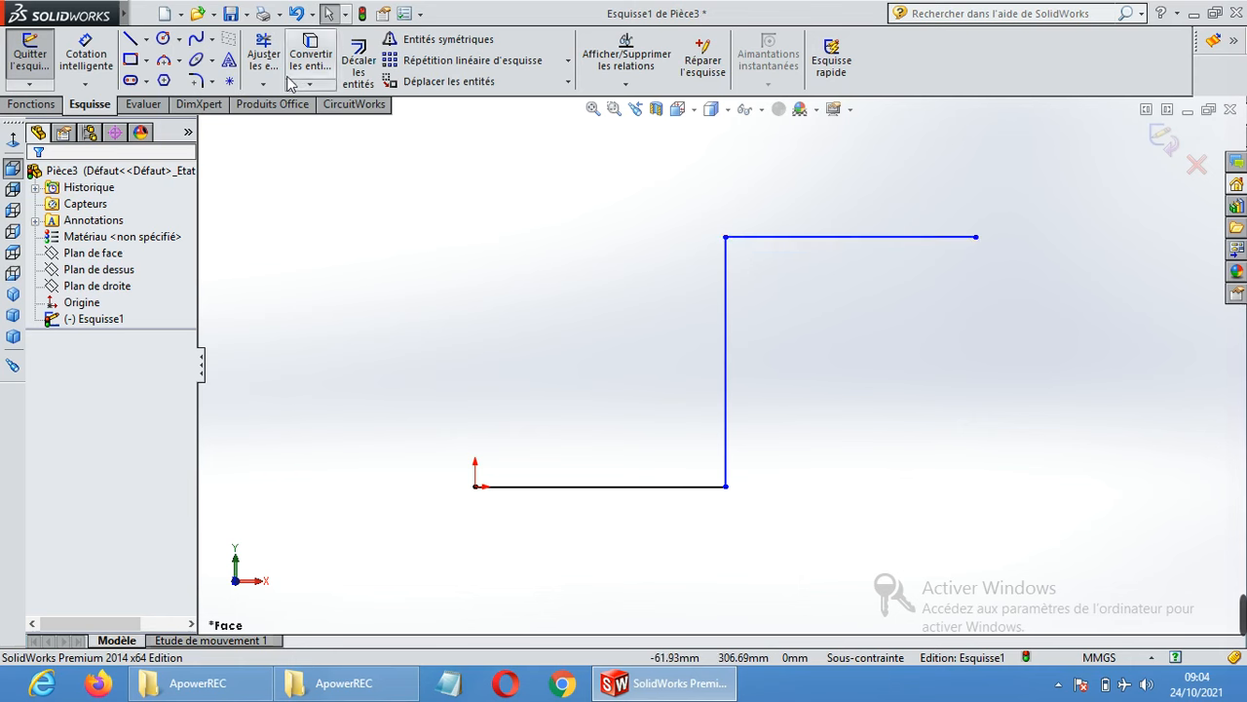
{"action": "left_click", "coordinate": [195, 81]}
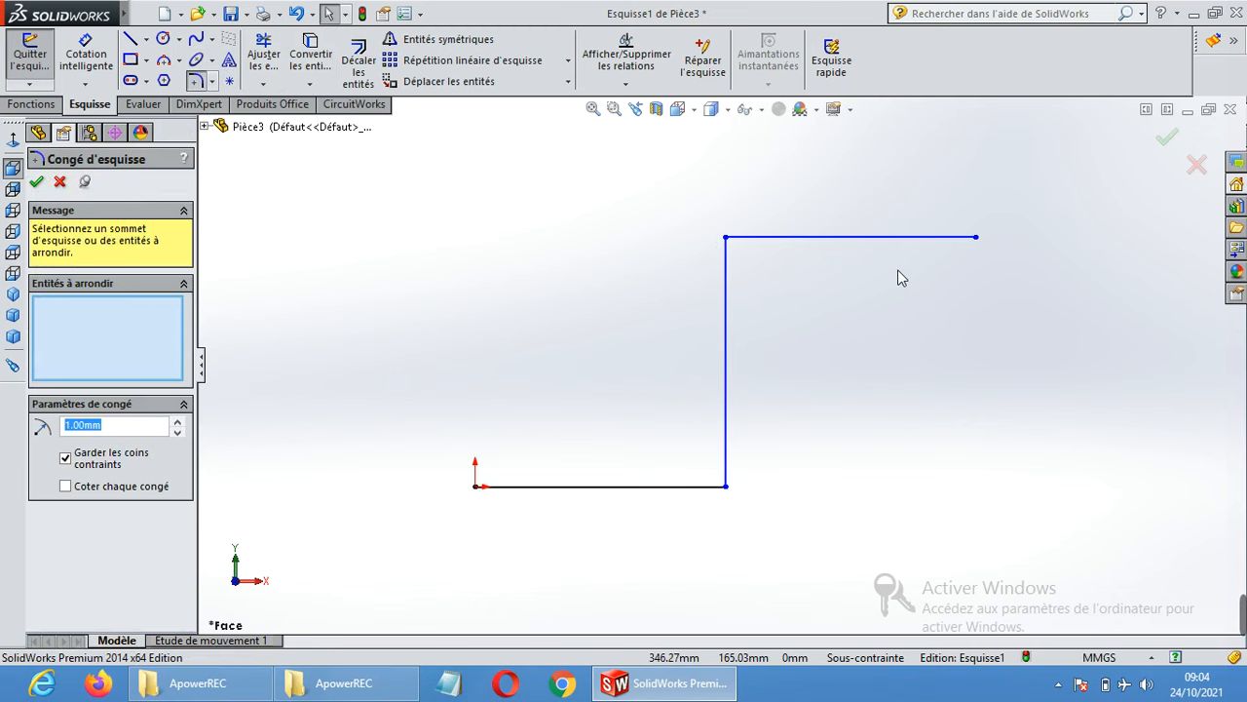
{"action": "left_click", "coordinate": [760, 237]}
{"action": "left_click", "coordinate": [727, 263]}
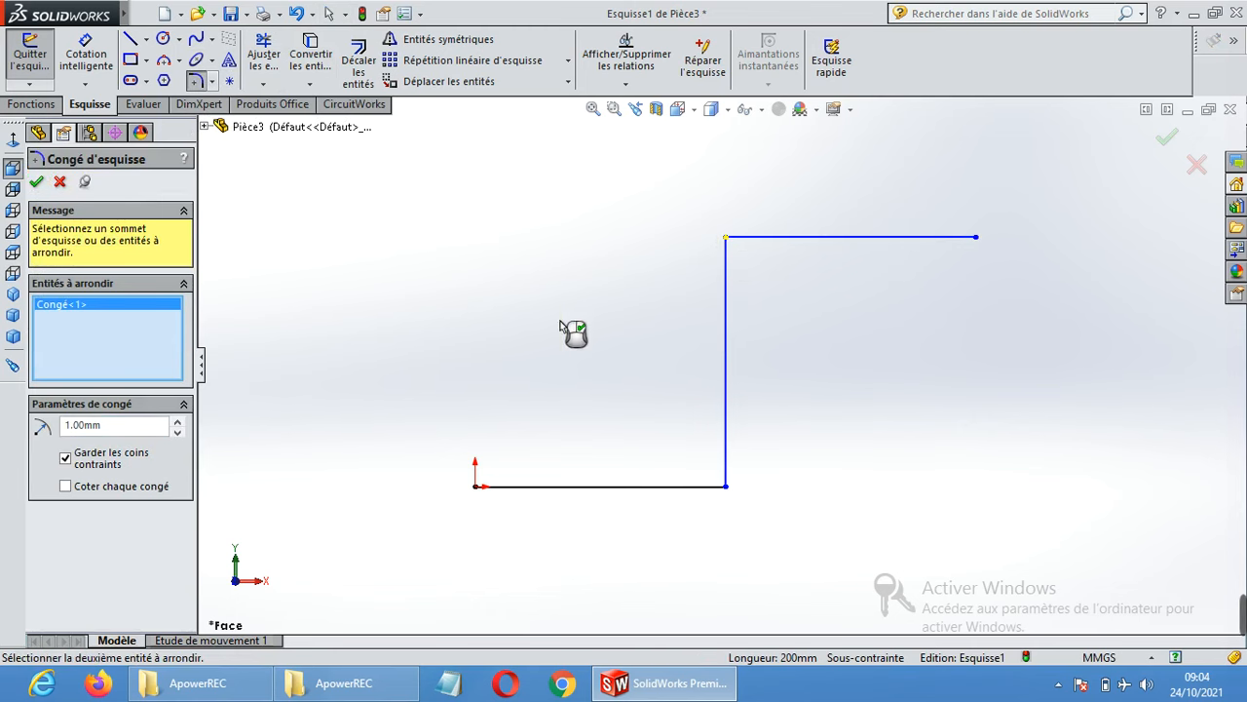
{"action": "left_click_drag", "start_coordinate": [126, 429], "coordinate": [3, 422]}
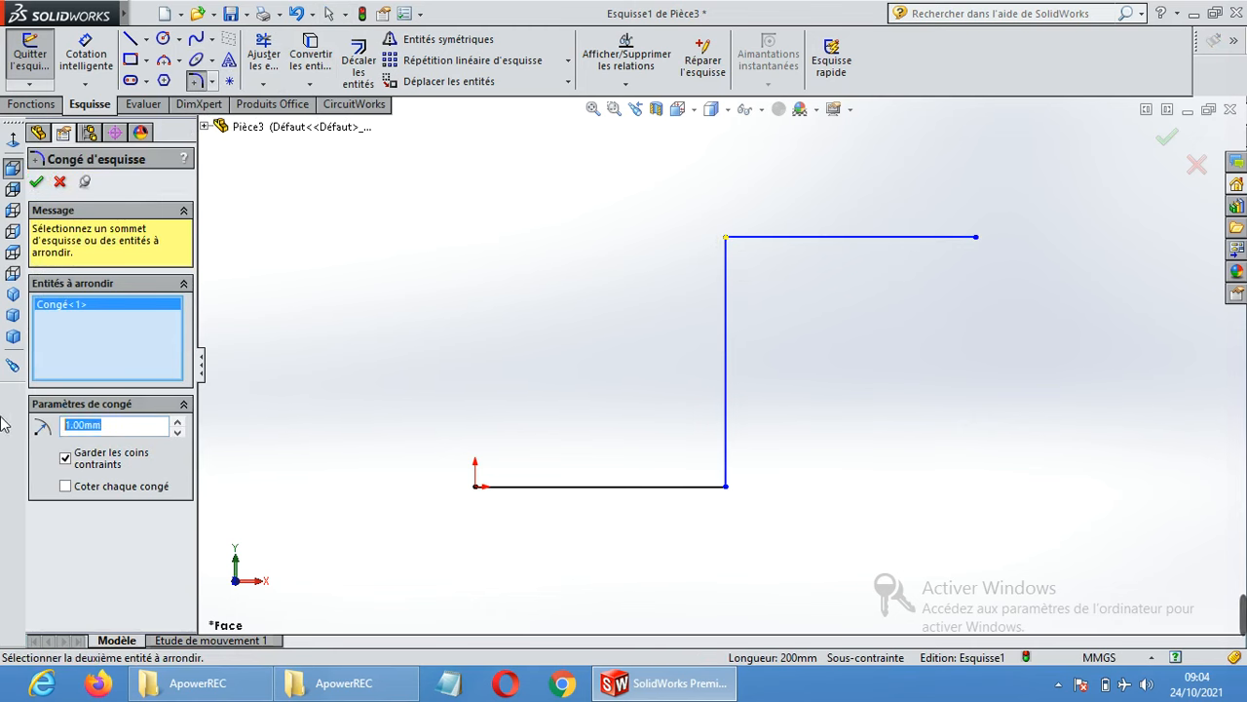
{"action": "type", "text": "60"}
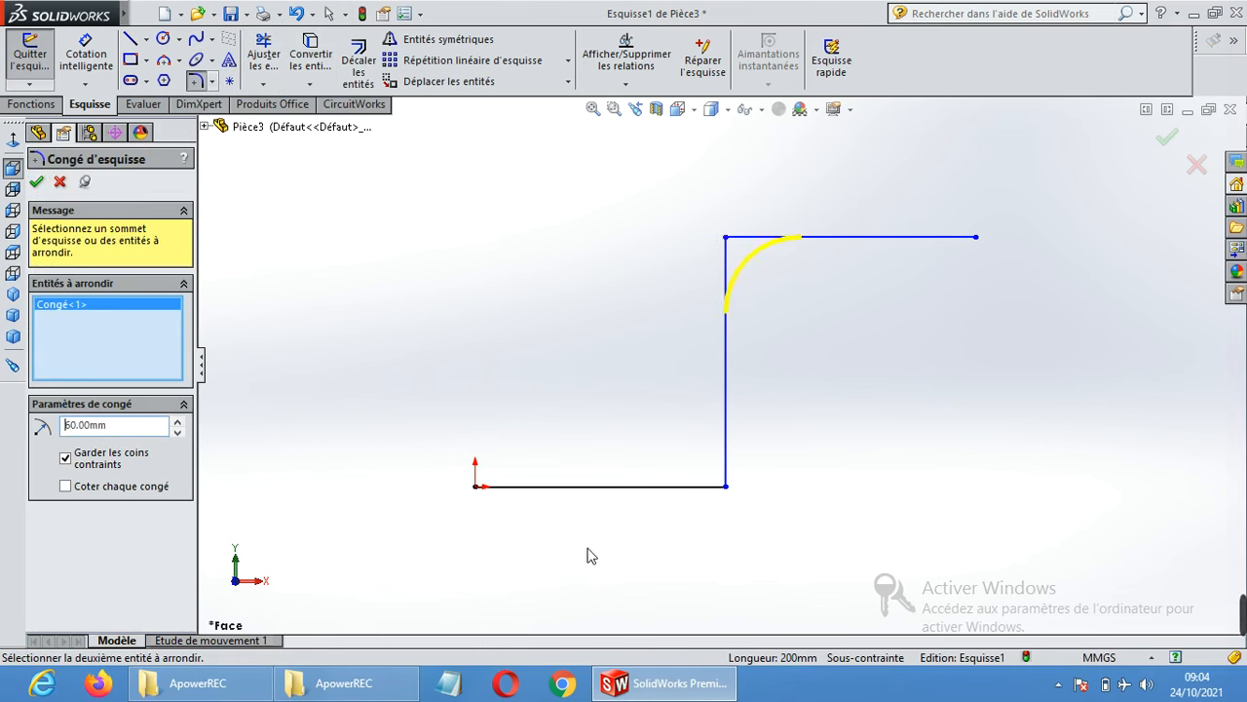
{"action": "left_click", "coordinate": [725, 484]}
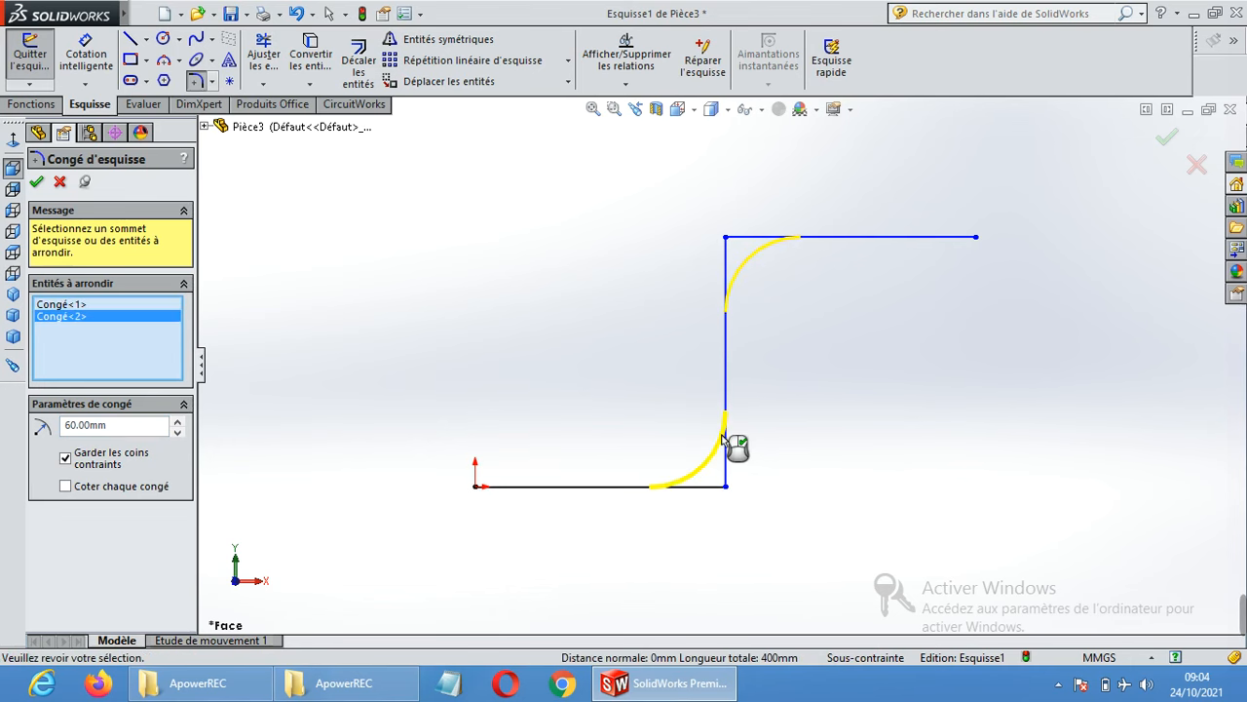
{"action": "left_click", "coordinate": [36, 182]}
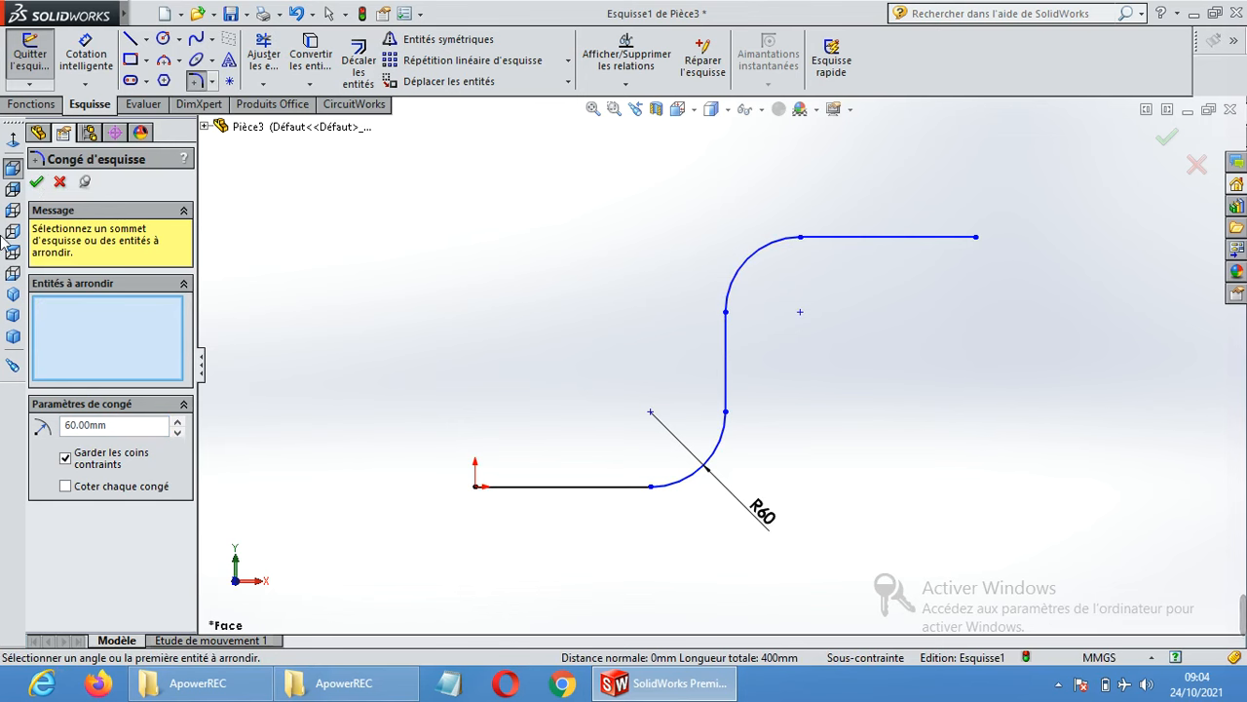
{"action": "left_click", "coordinate": [36, 182]}
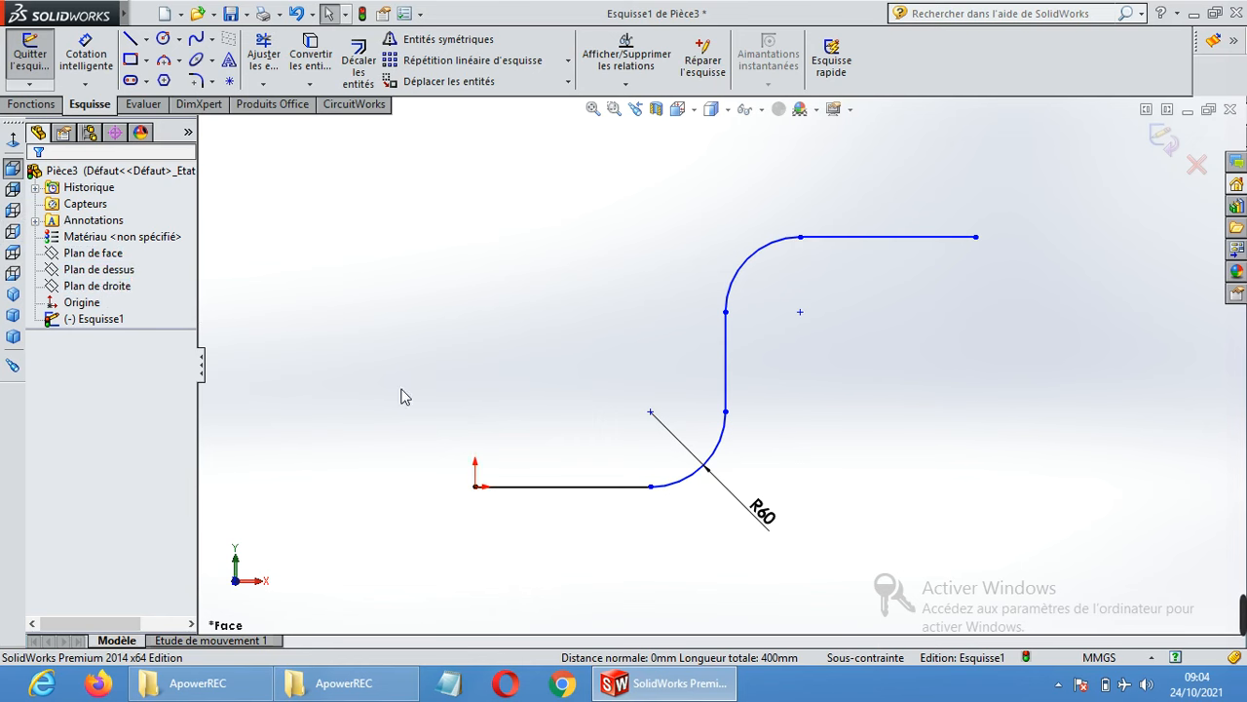
Enlarge the displayed boundaries of Plan de face and Plan de droite around the start of the path.
{"action": "left_click", "coordinate": [561, 463]}
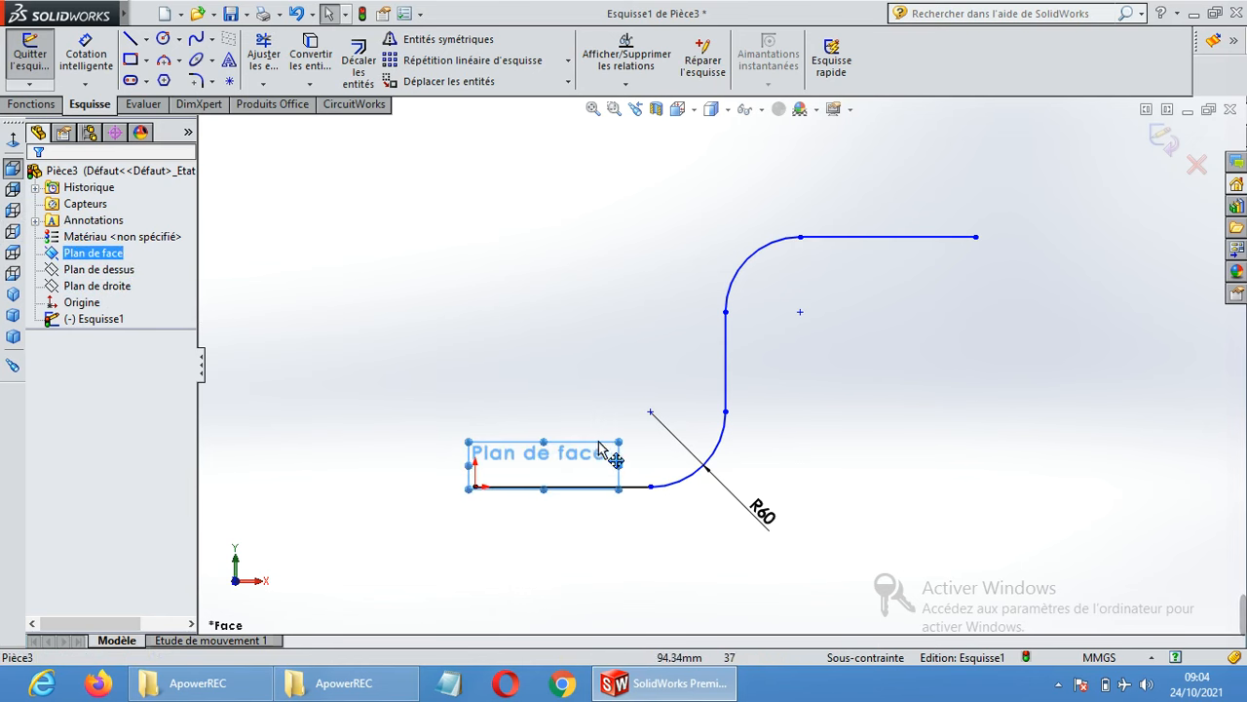
{"action": "left_click_drag", "start_coordinate": [619, 442], "coordinate": [668, 399]}
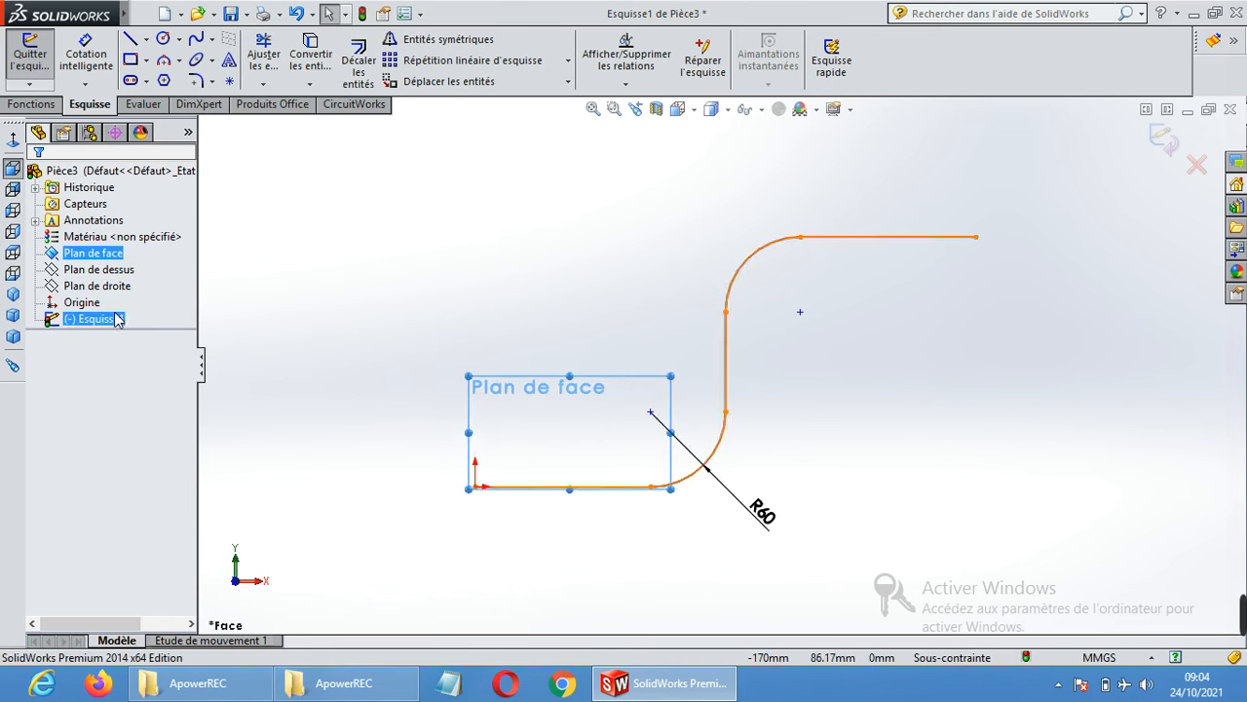
{"action": "left_click", "coordinate": [97, 286]}
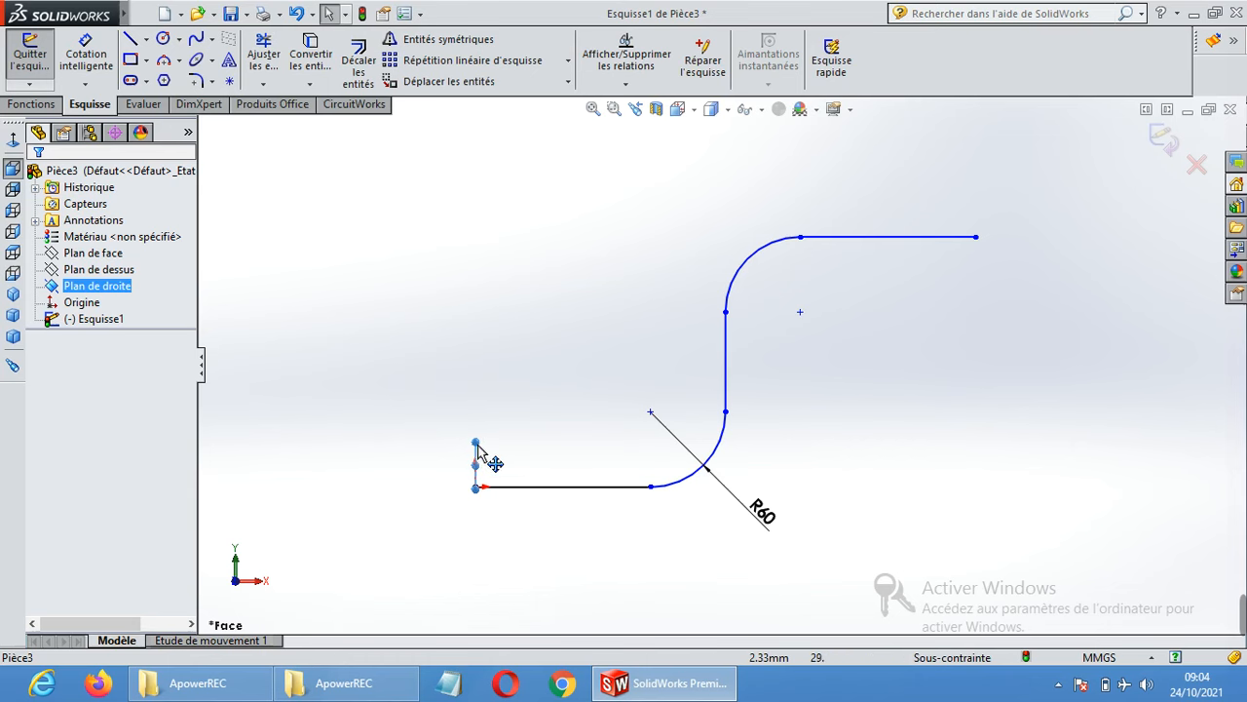
{"action": "left_click_drag", "start_coordinate": [476, 441], "coordinate": [475, 379]}
{"action": "middle_click_drag", "start_coordinate": [540, 366], "coordinate": [596, 387]}
{"action": "left_click_drag", "start_coordinate": [589, 471], "coordinate": [621, 468]}
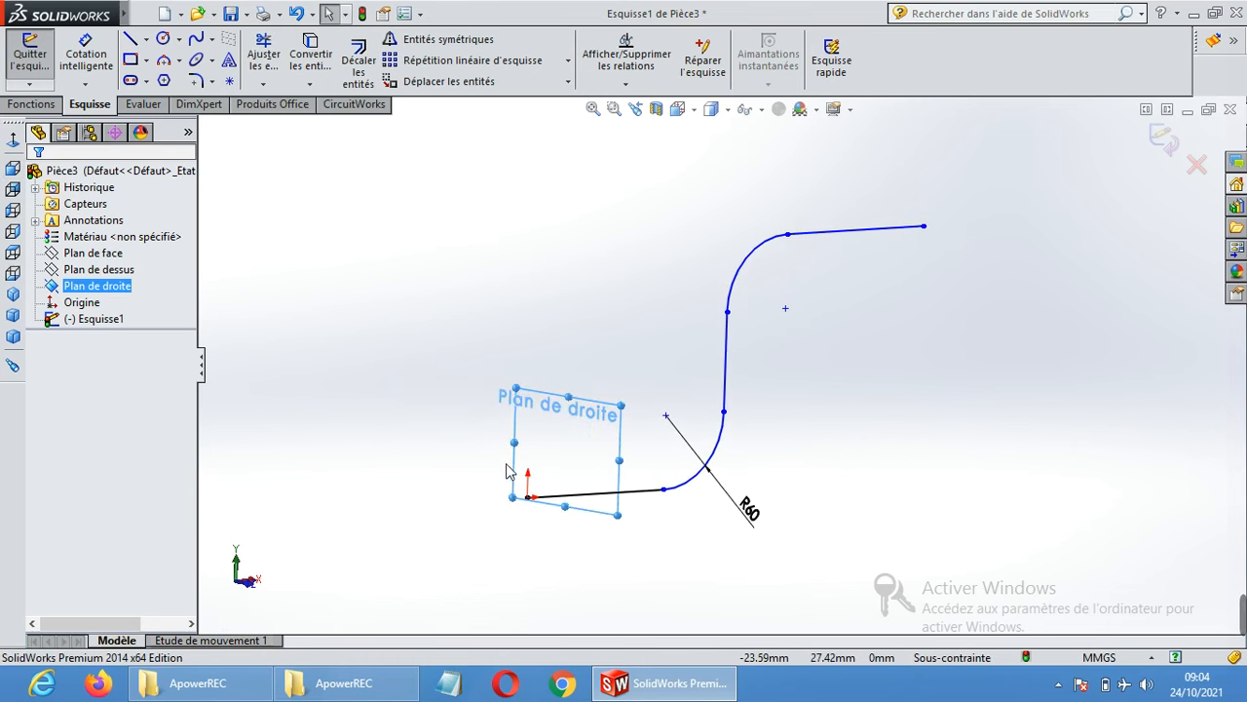
{"action": "left_click_drag", "start_coordinate": [515, 446], "coordinate": [447, 452]}
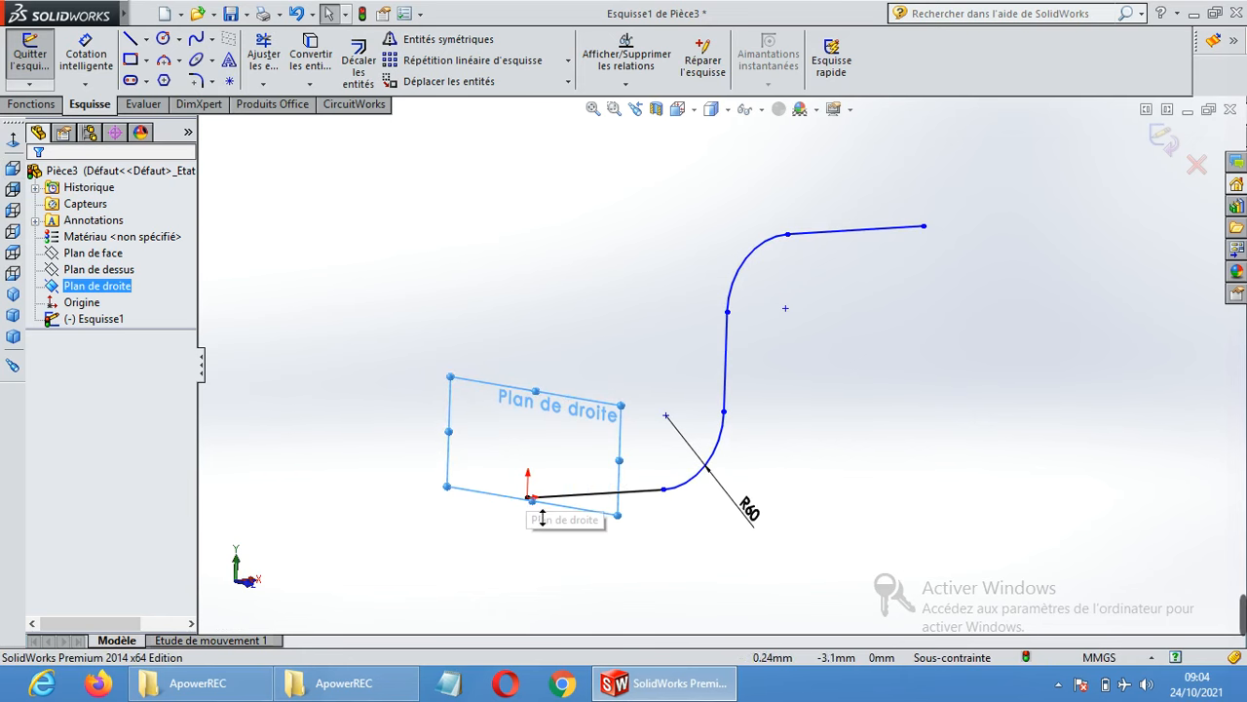
{"action": "middle_click_drag", "start_coordinate": [888, 478], "coordinate": [845, 475]}
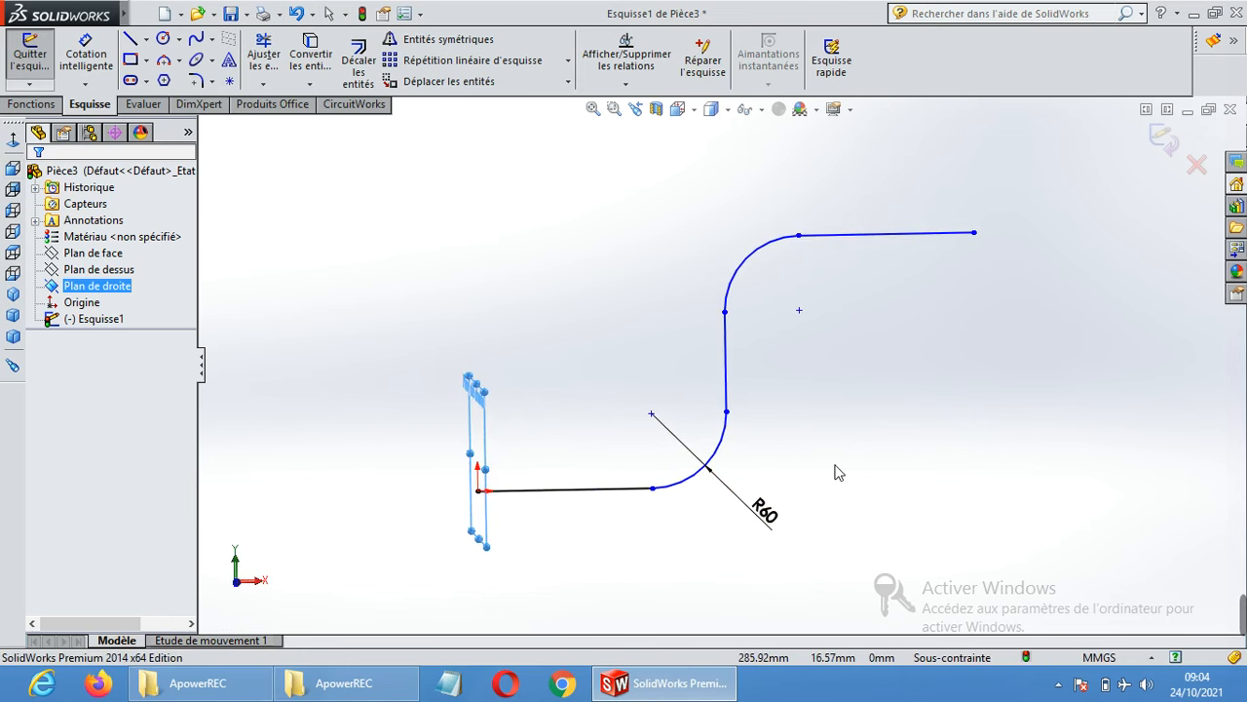
Exit the path sketch and orient the view normal to Plan de droite.
{"action": "left_click", "coordinate": [1164, 141]}
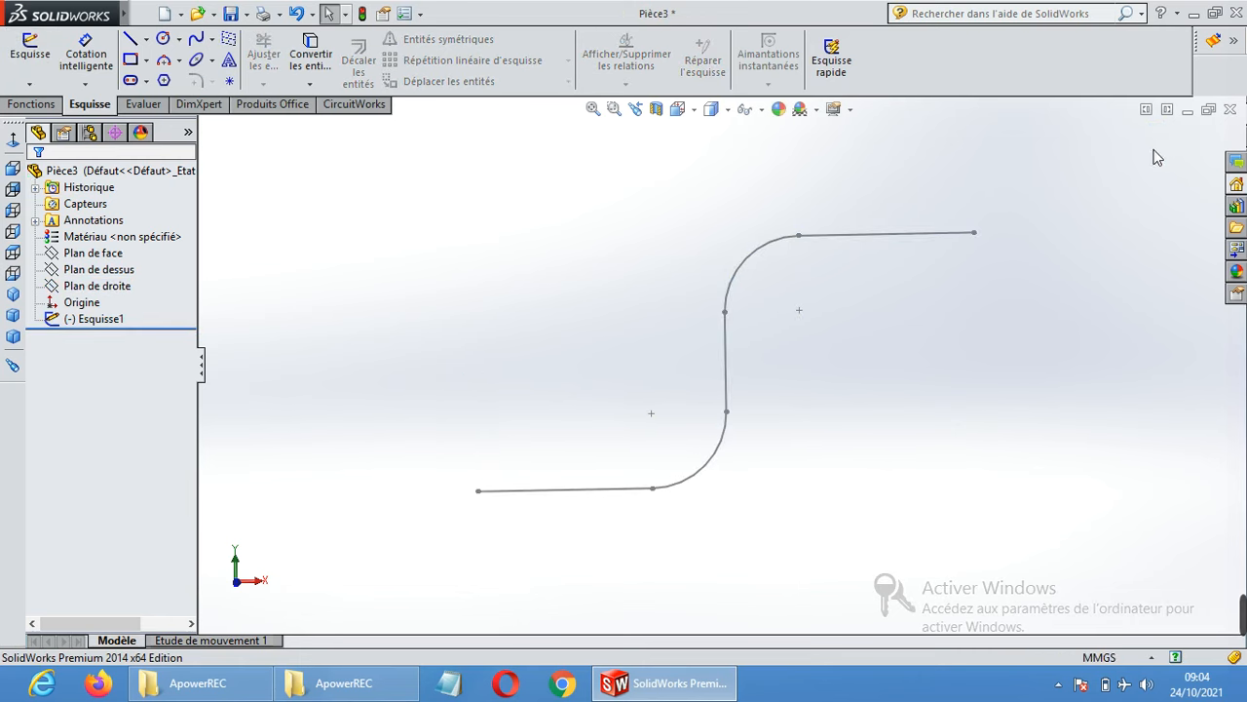
{"action": "left_click", "coordinate": [125, 286]}
{"action": "left_click", "coordinate": [115, 290]}
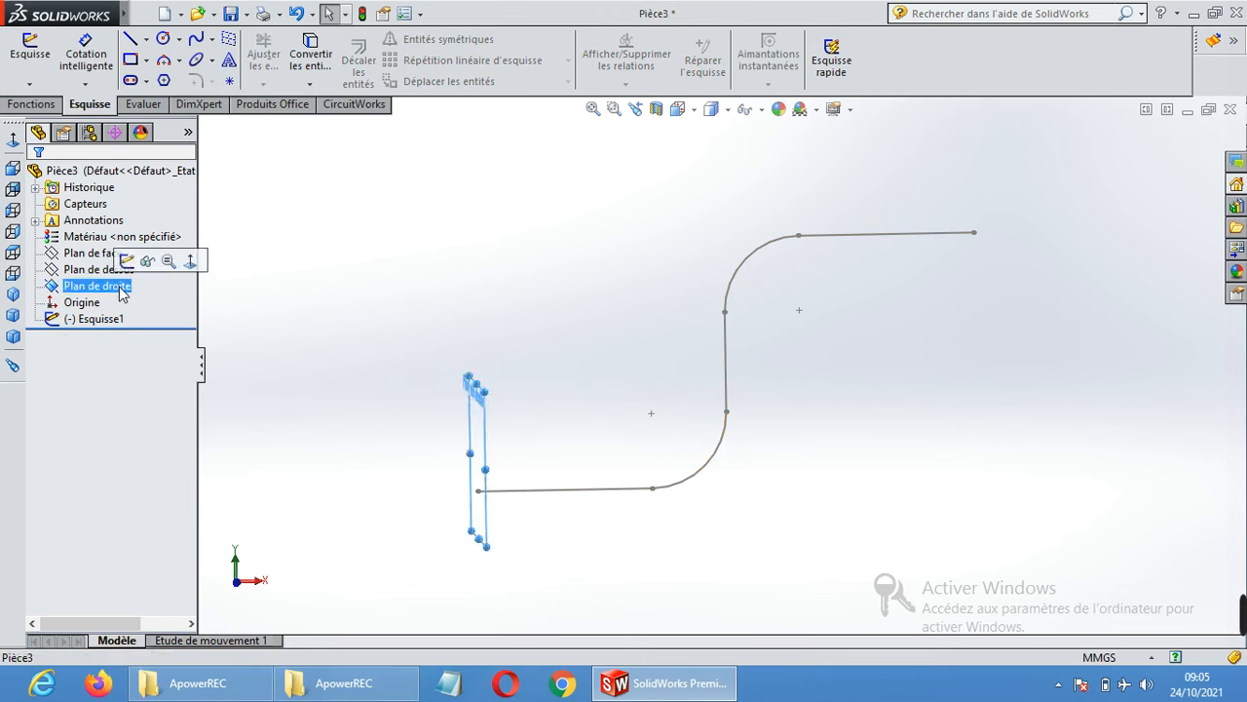
{"action": "left_click", "coordinate": [12, 144]}
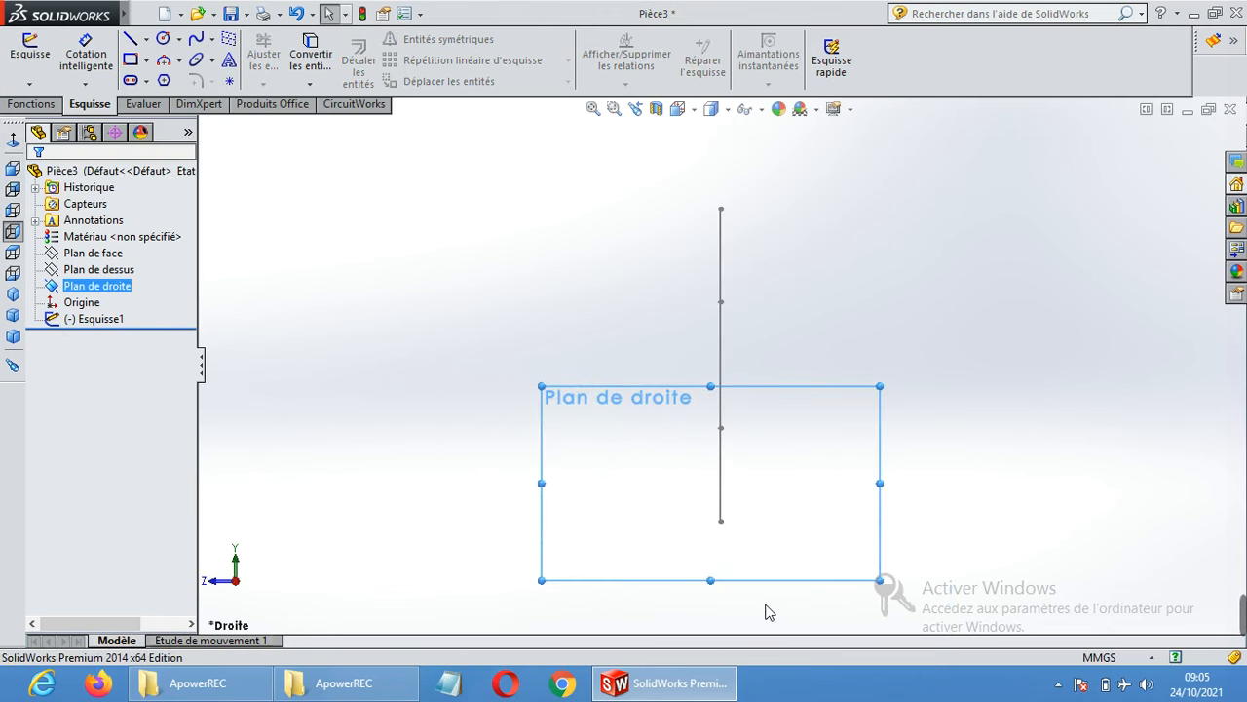
Sketch a circle of radius 40 mm on Plan de droite, centred on the origin at the start of the path.
{"action": "left_click", "coordinate": [163, 38]}
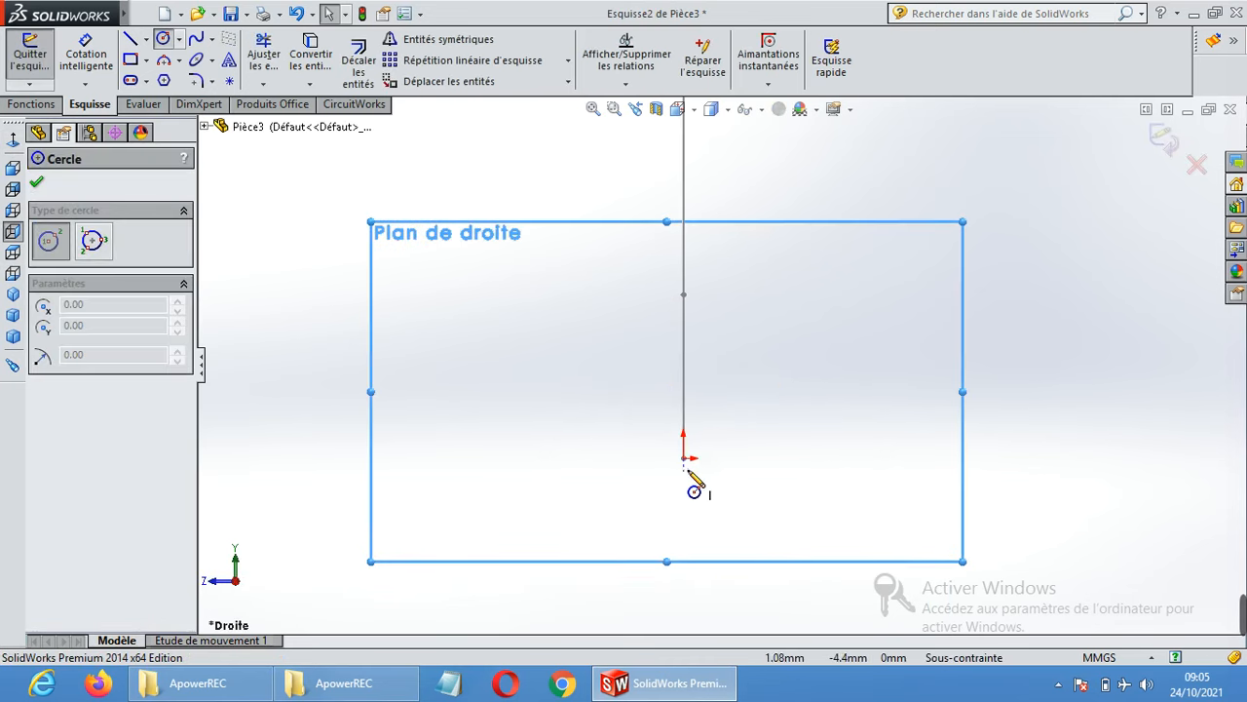
{"action": "left_click", "coordinate": [683, 457]}
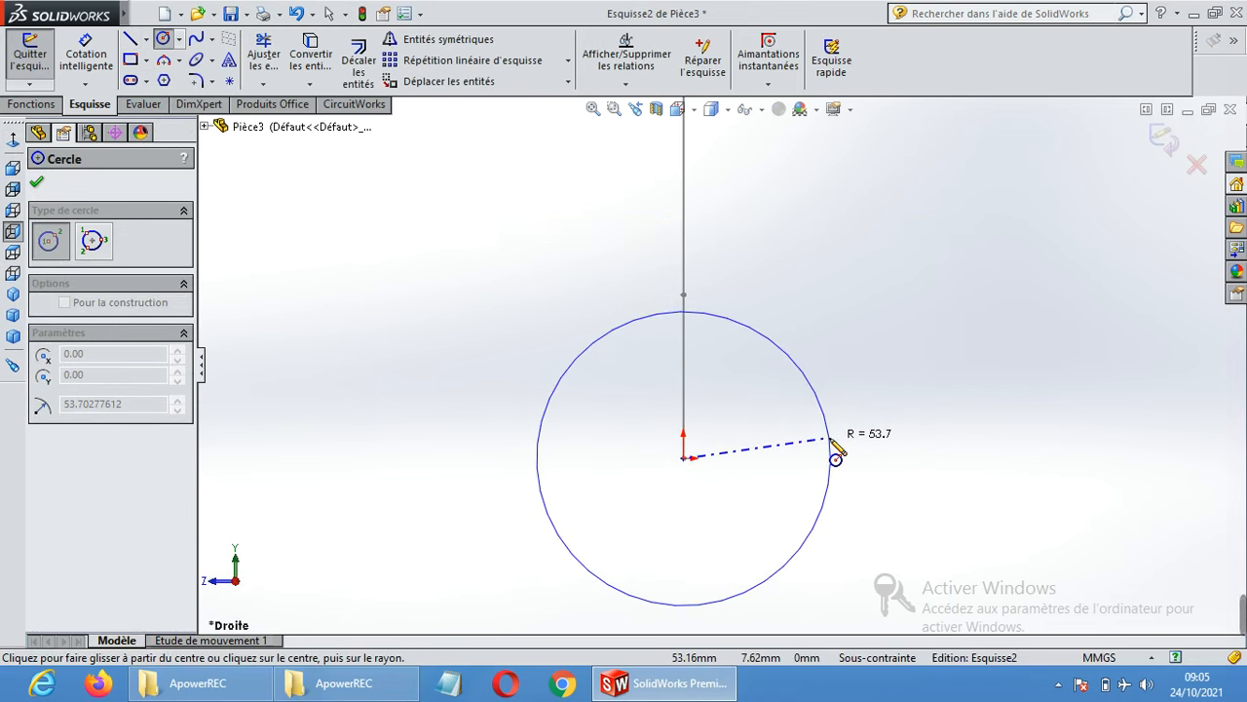
{"action": "left_click", "coordinate": [835, 450]}
{"action": "double_click", "coordinate": [65, 570]}
{"action": "type", "text": "40"}
{"action": "key", "text": "Return"}
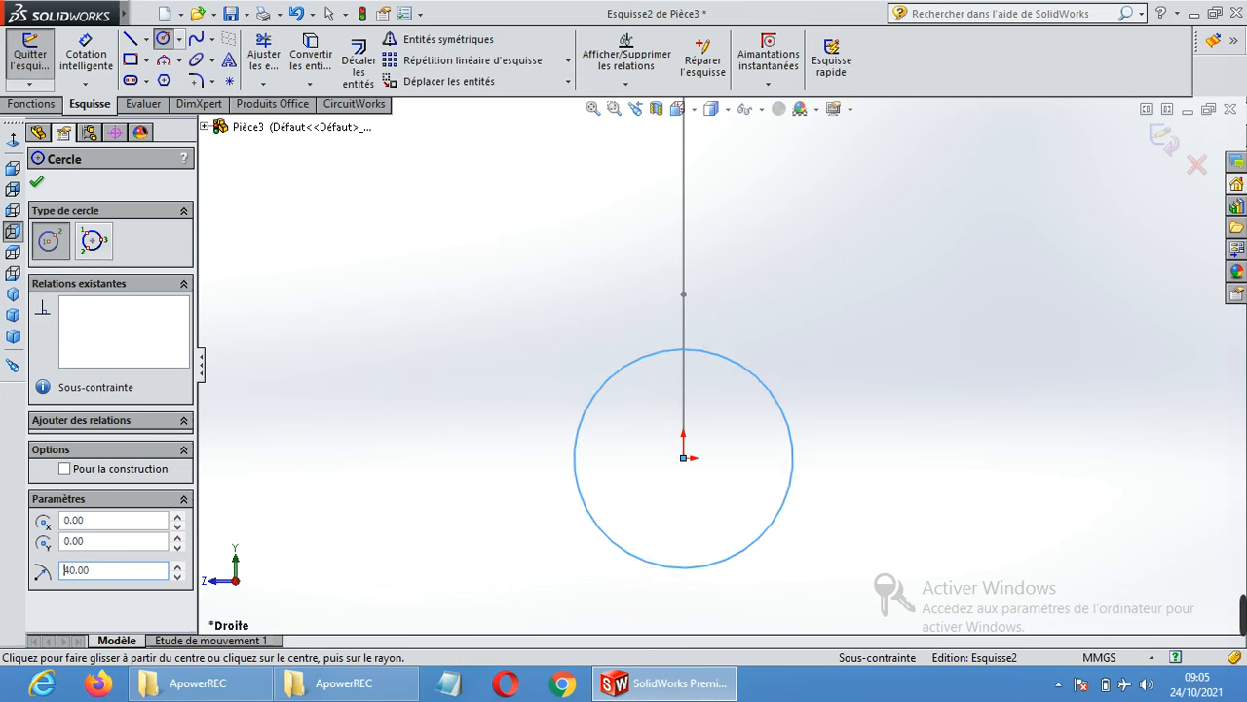
{"action": "left_click", "coordinate": [36, 181]}
Check the circle's position against the path in 3D and exit the profile sketch.
{"action": "scroll", "coordinate": [855, 404], "scroll_direction": "up", "scroll_amount": 5}
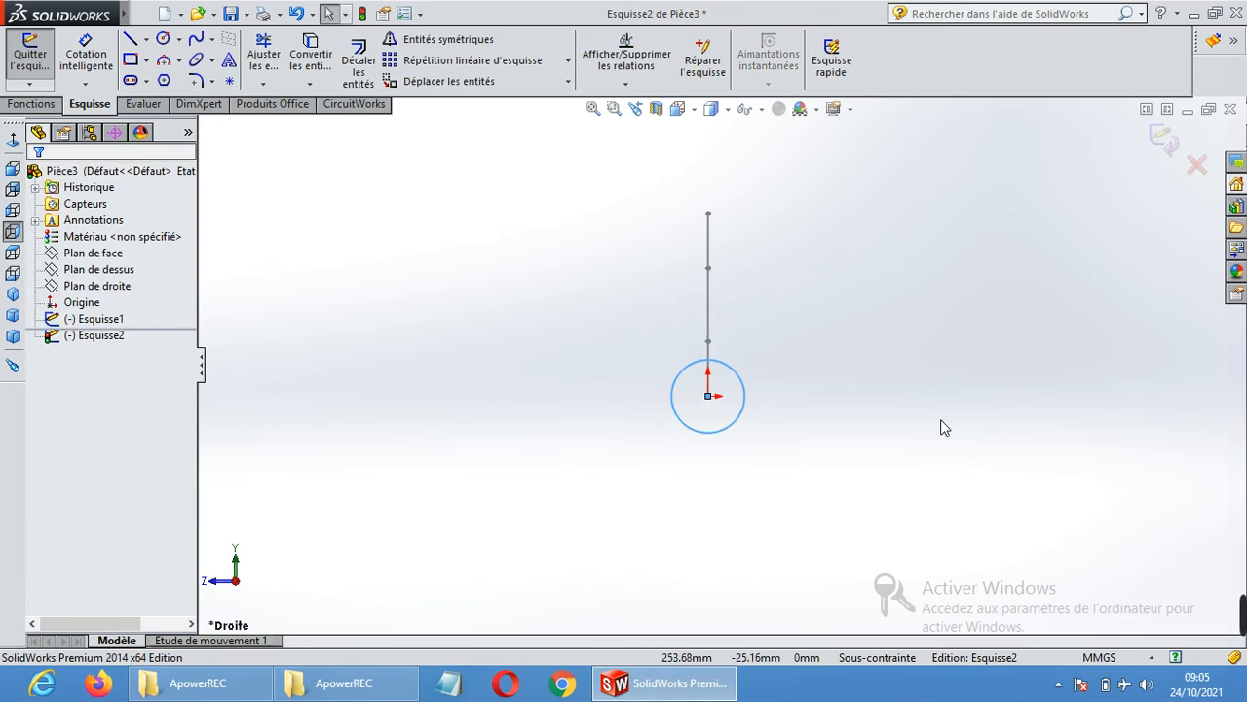
{"action": "mouse_move", "coordinate": [946, 426]}
{"action": "middle_mouse_down"}
{"action": "mouse_move", "coordinate": [871, 529]}
{"action": "mouse_move", "coordinate": [978, 466]}
{"action": "mouse_move", "coordinate": [936, 473]}
{"action": "mouse_move", "coordinate": [958, 362]}
{"action": "middle_mouse_up"}
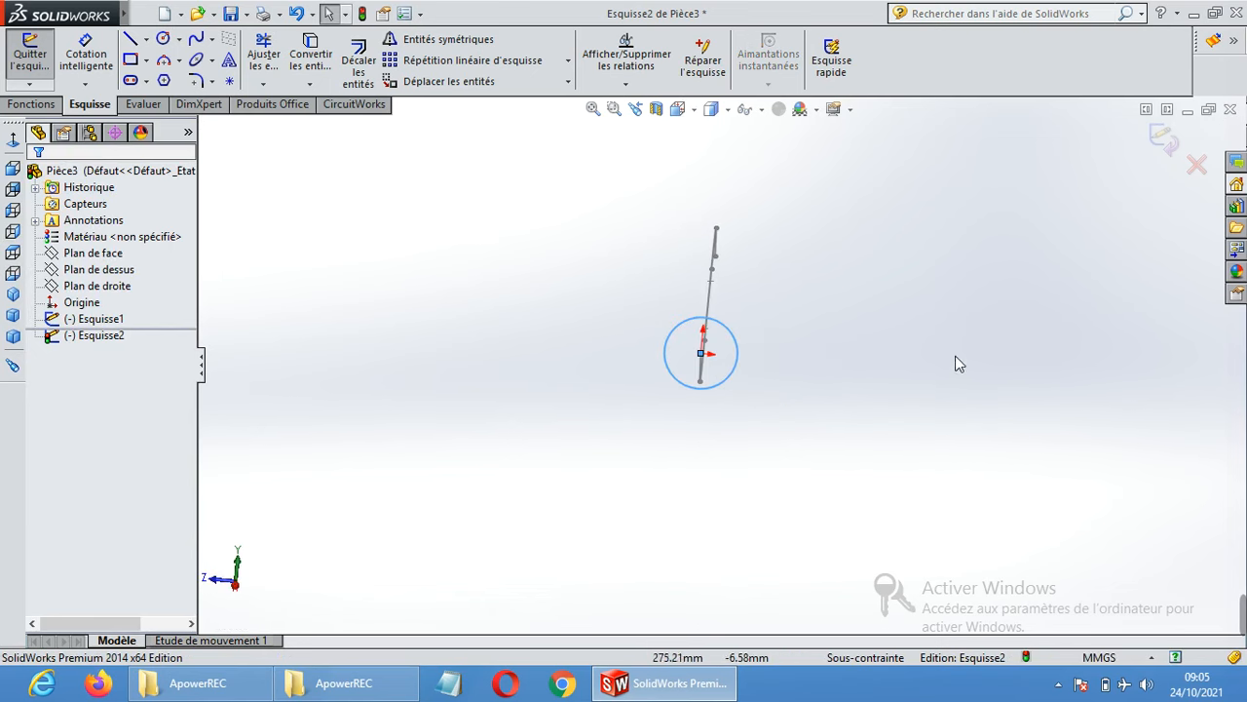
{"action": "mouse_move", "coordinate": [880, 244]}
{"action": "middle_mouse_down"}
{"action": "mouse_move", "coordinate": [798, 297]}
{"action": "mouse_move", "coordinate": [793, 342]}
{"action": "mouse_move", "coordinate": [805, 321]}
{"action": "middle_mouse_up"}
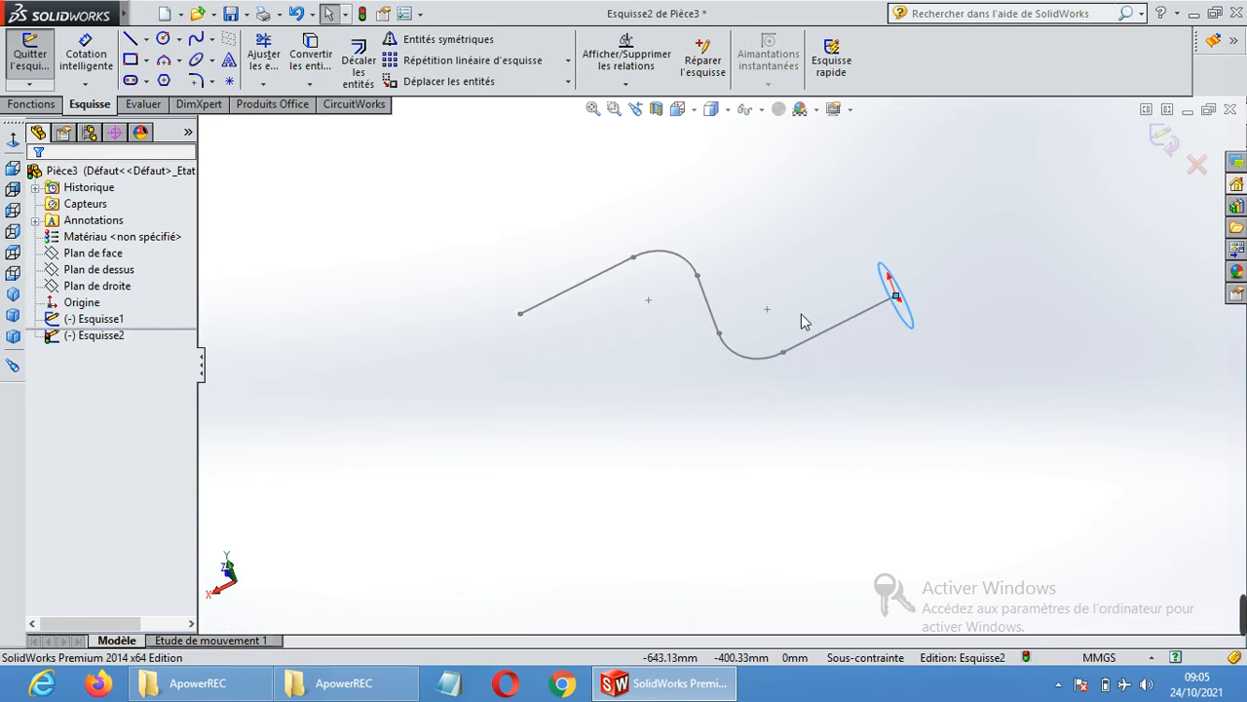
{"action": "mouse_move", "coordinate": [1007, 279]}
{"action": "middle_mouse_down"}
{"action": "mouse_move", "coordinate": [1031, 382]}
{"action": "mouse_move", "coordinate": [1024, 220]}
{"action": "mouse_move", "coordinate": [985, 172]}
{"action": "mouse_move", "coordinate": [977, 185]}
{"action": "middle_mouse_up"}
{"action": "mouse_move", "coordinate": [972, 465]}
{"action": "middle_mouse_down"}
{"action": "mouse_move", "coordinate": [1052, 370]}
{"action": "mouse_move", "coordinate": [1041, 367]}
{"action": "middle_mouse_up"}
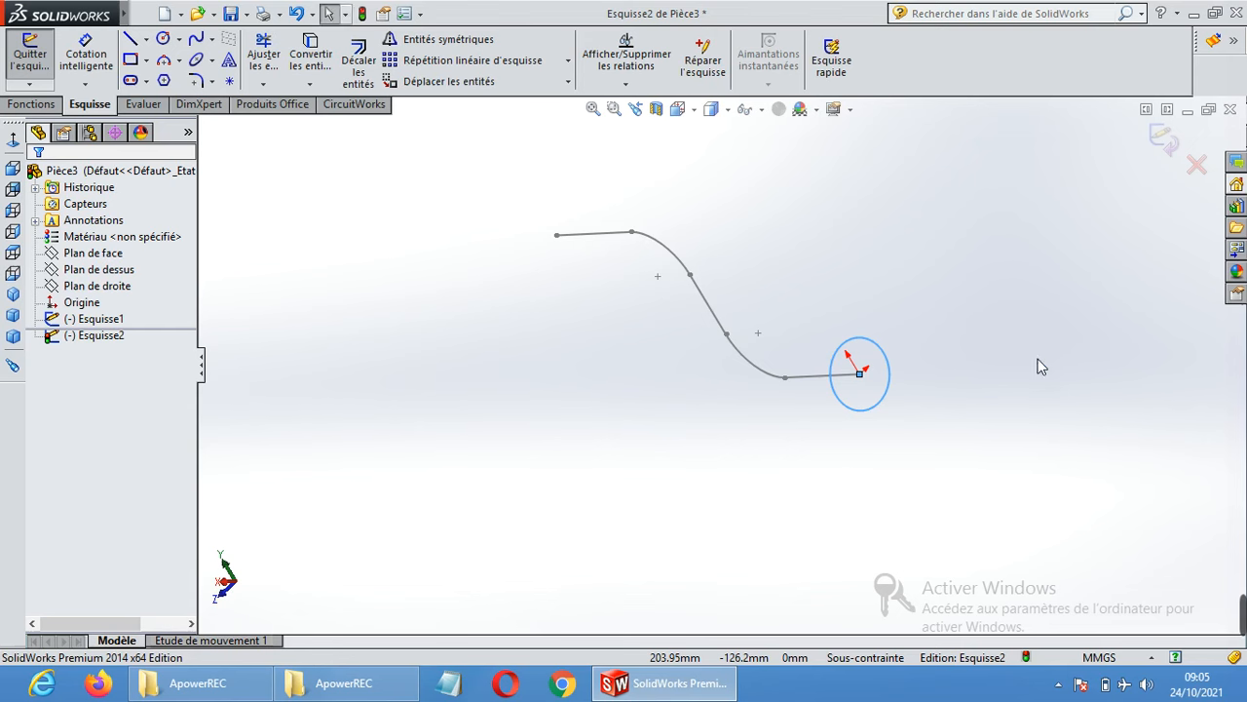
{"action": "left_click", "coordinate": [1039, 327]}
{"action": "left_click", "coordinate": [1159, 143]}
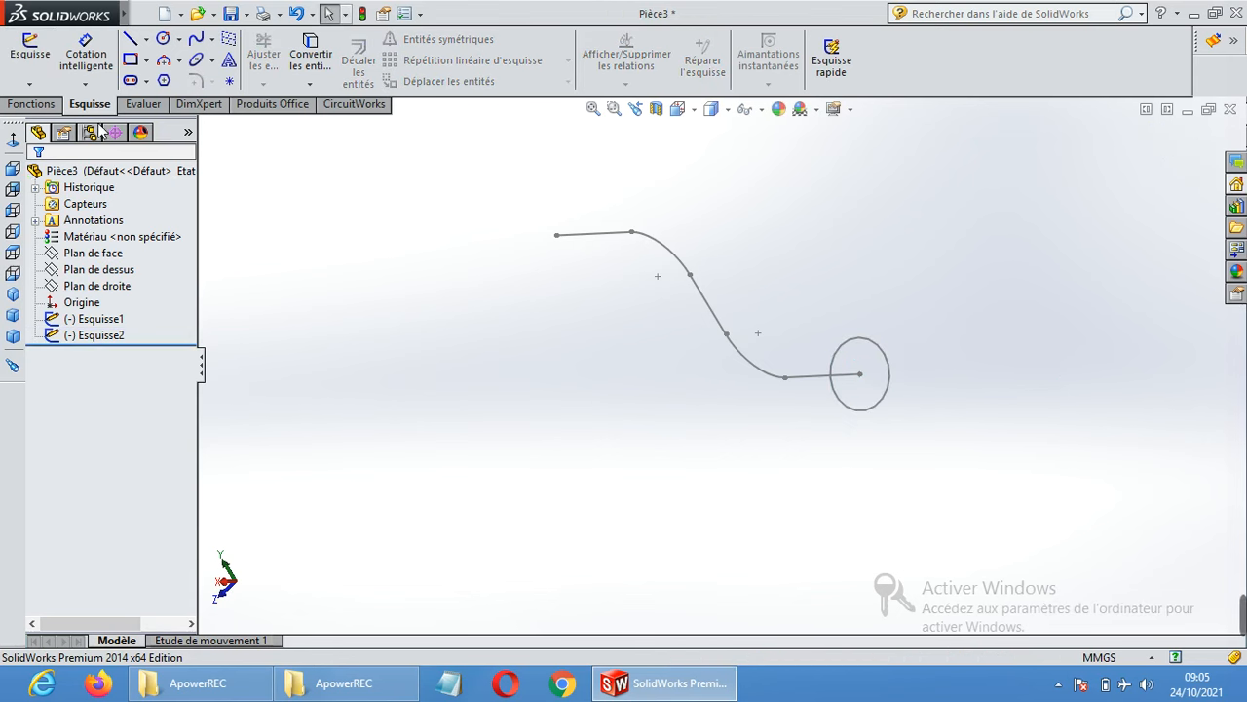
Create a swept boss using the circle sketch as the profile and the filleted line chain as the path.
{"action": "left_click", "coordinate": [31, 105]}
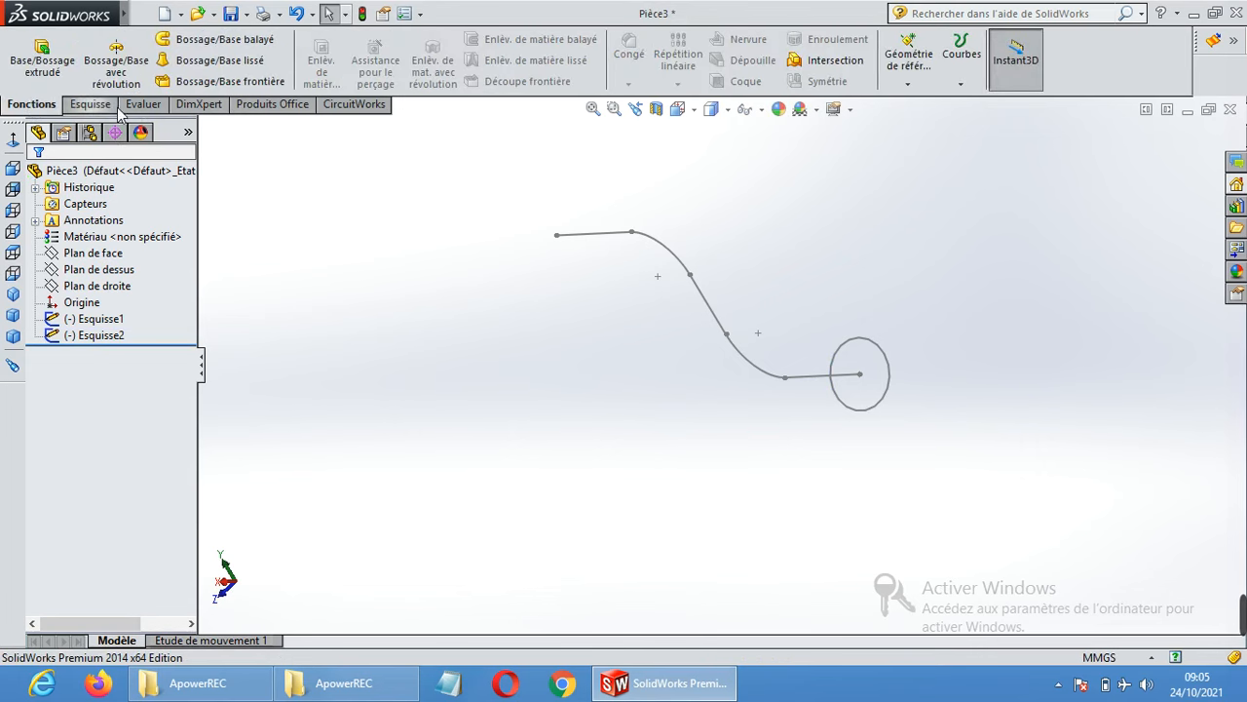
{"action": "left_click", "coordinate": [223, 39]}
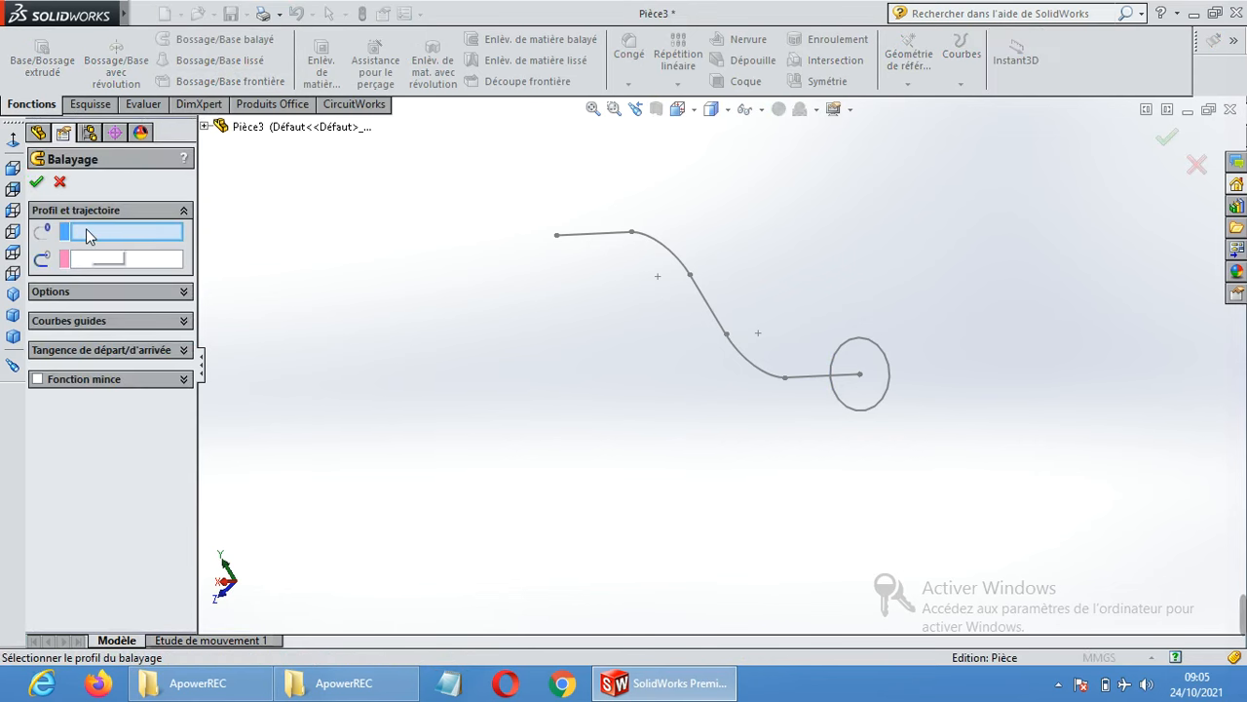
{"action": "left_click", "coordinate": [871, 421]}
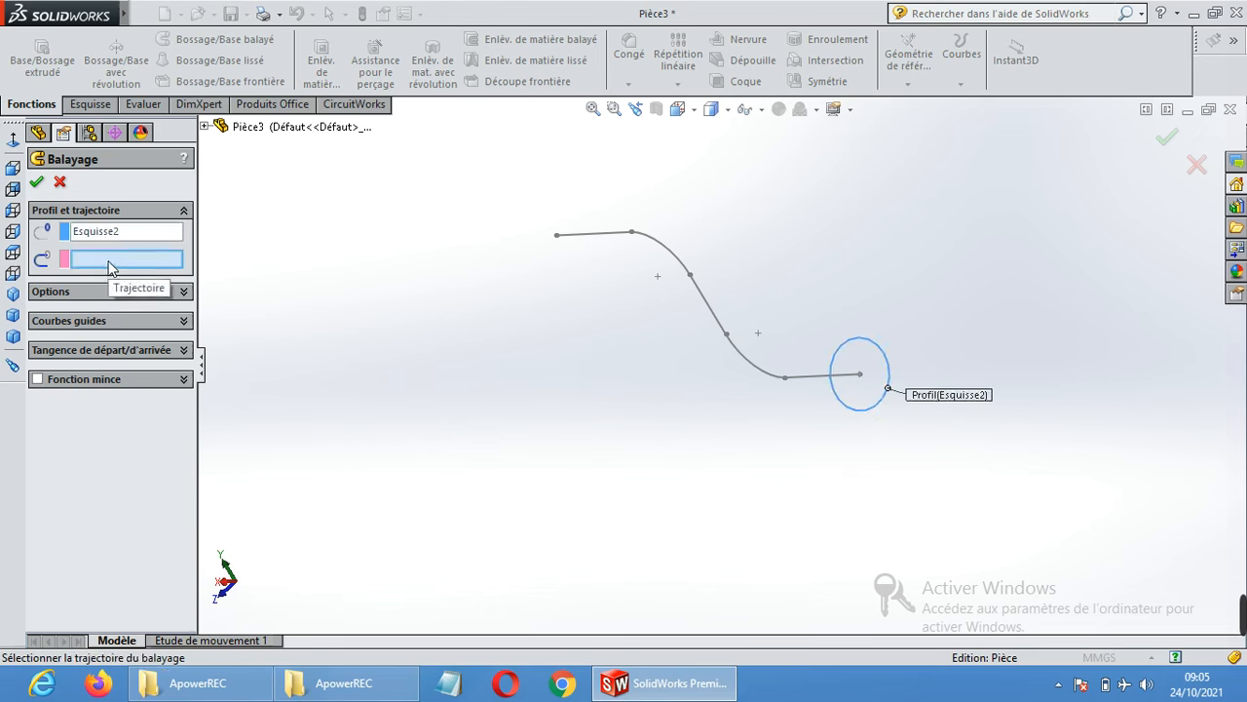
{"action": "left_click", "coordinate": [806, 381]}
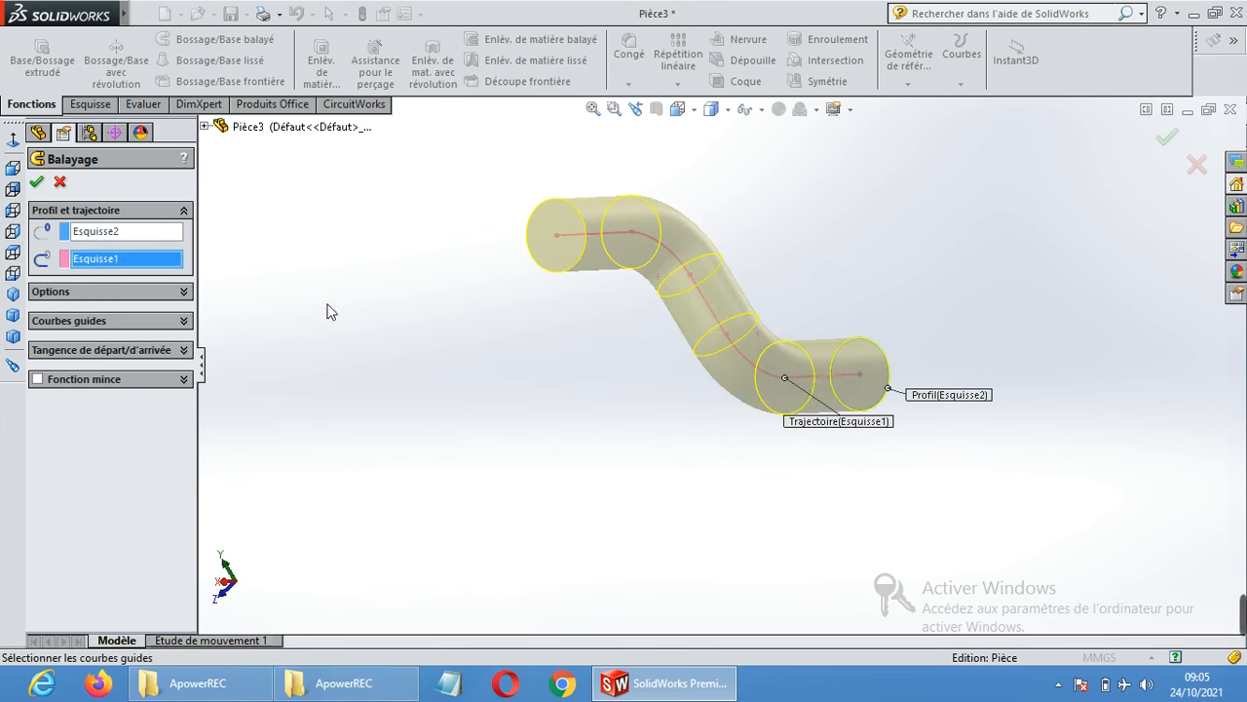
{"action": "left_click", "coordinate": [37, 182]}
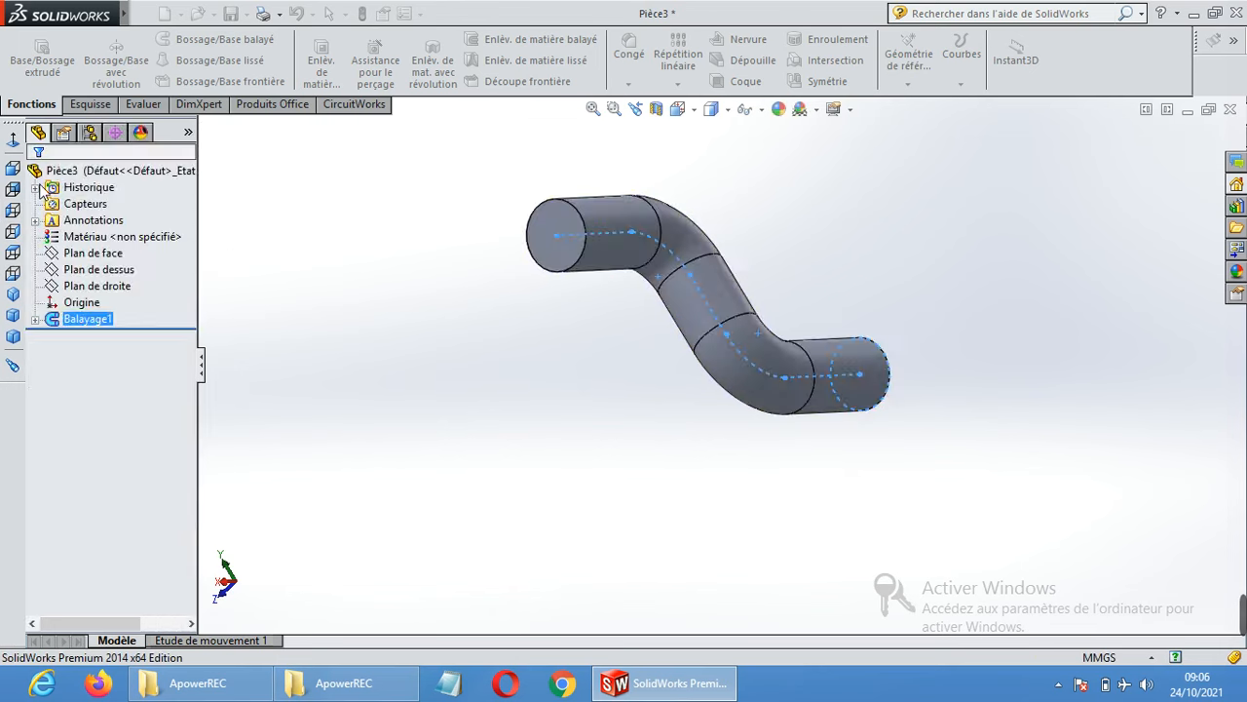
{"action": "middle_click_drag", "start_coordinate": [971, 321], "coordinate": [871, 474]}
{"action": "left_click", "coordinate": [904, 235]}
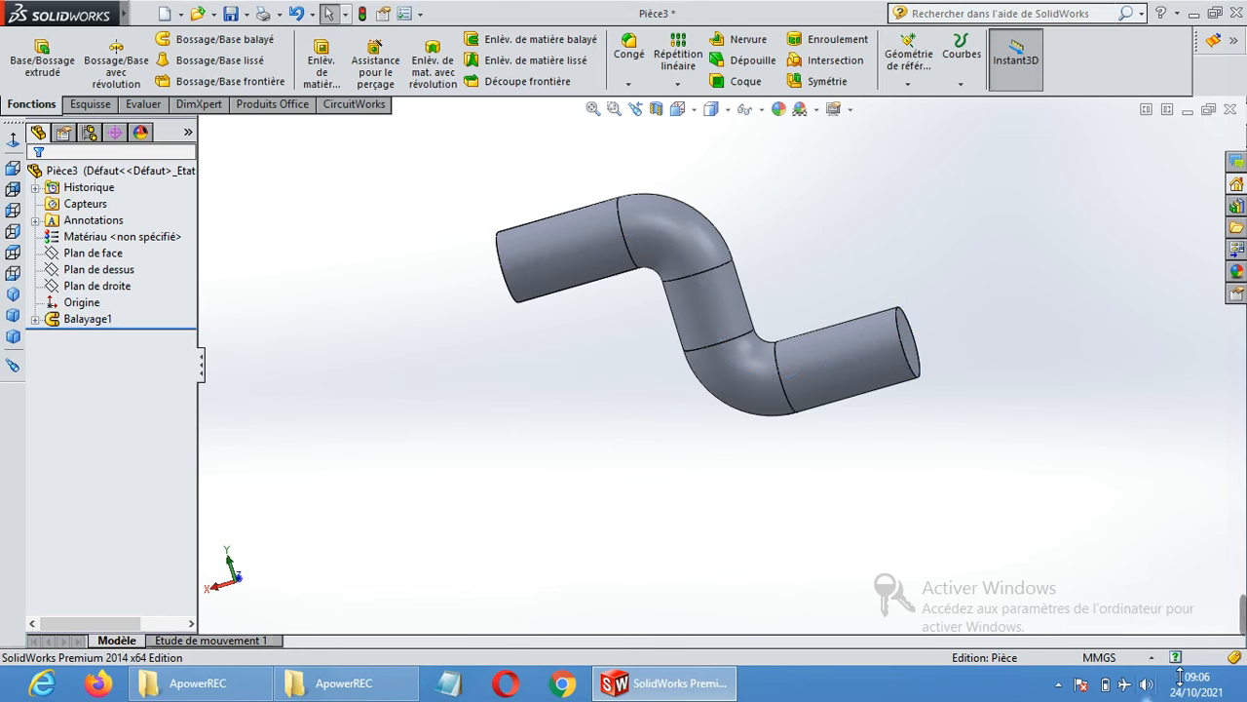
{"action": "mouse_move", "coordinate": [1238, 622]}
{"action": "left_click", "coordinate": [842, 619]}
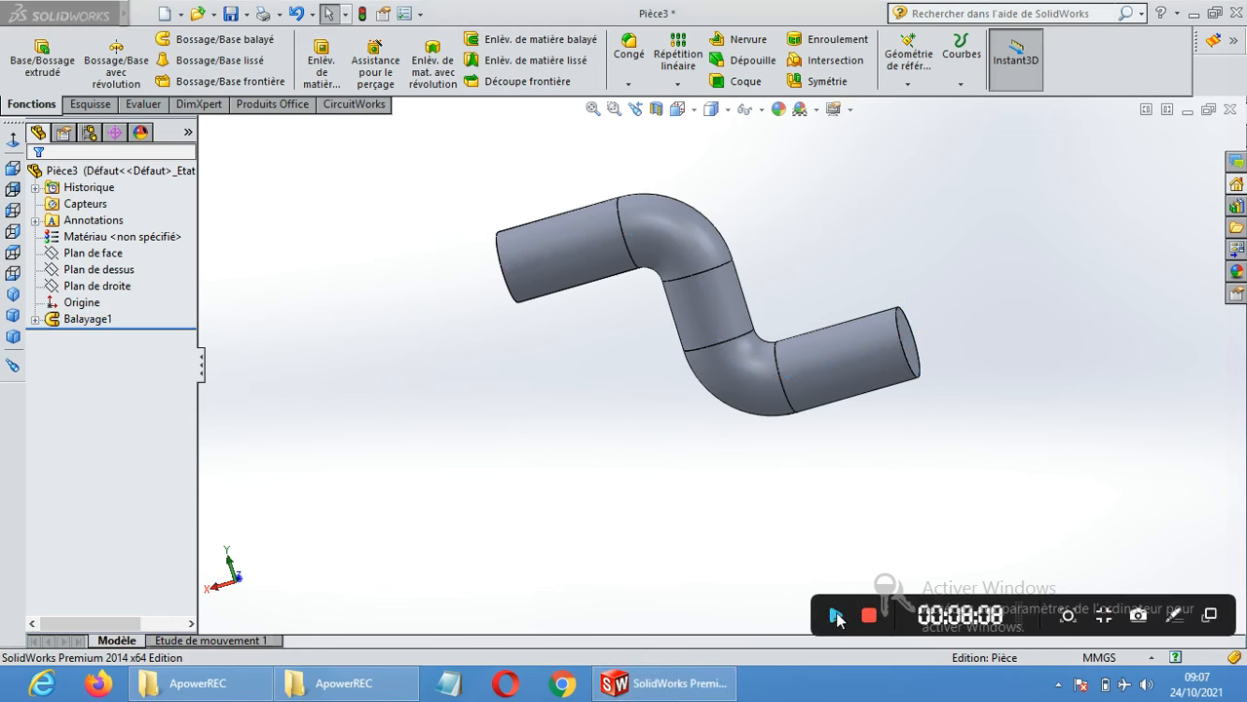
{"action": "left_click", "coordinate": [999, 402]}
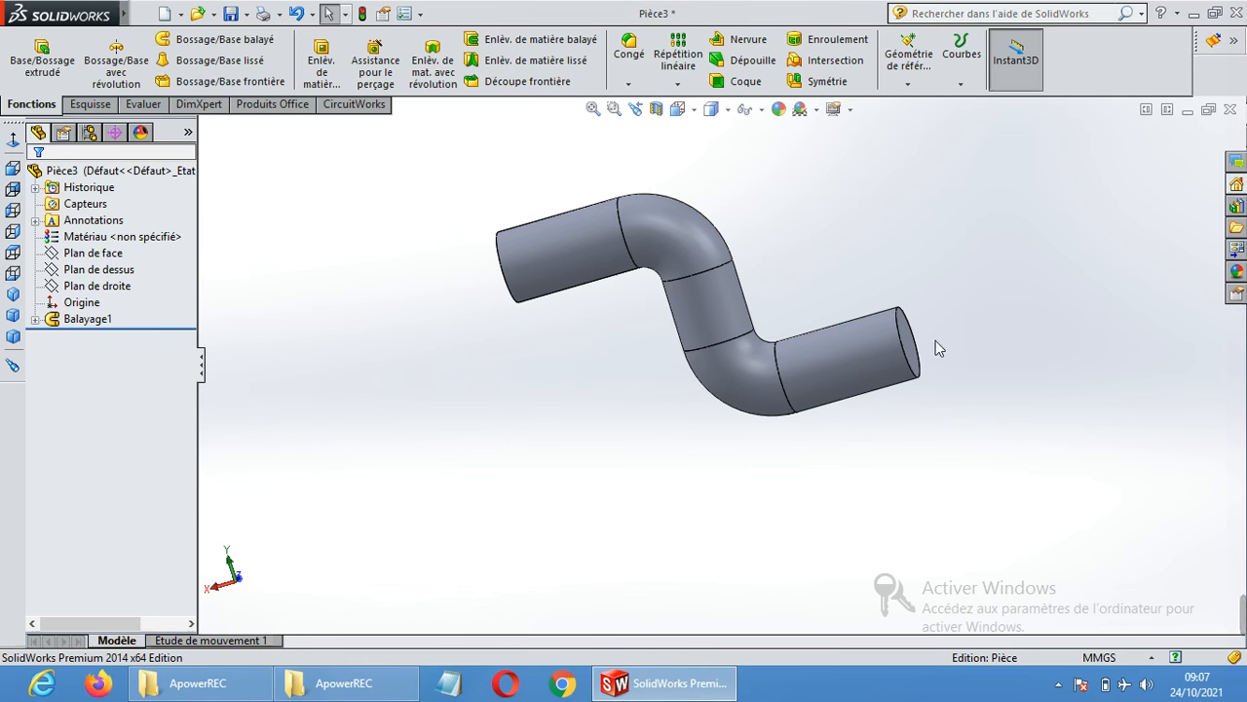
Shell the swept solid with a 5 mm wall thickness, removing the flat end faces at both ends.
{"action": "middle_click_drag", "start_coordinate": [969, 321], "coordinate": [843, 365]}
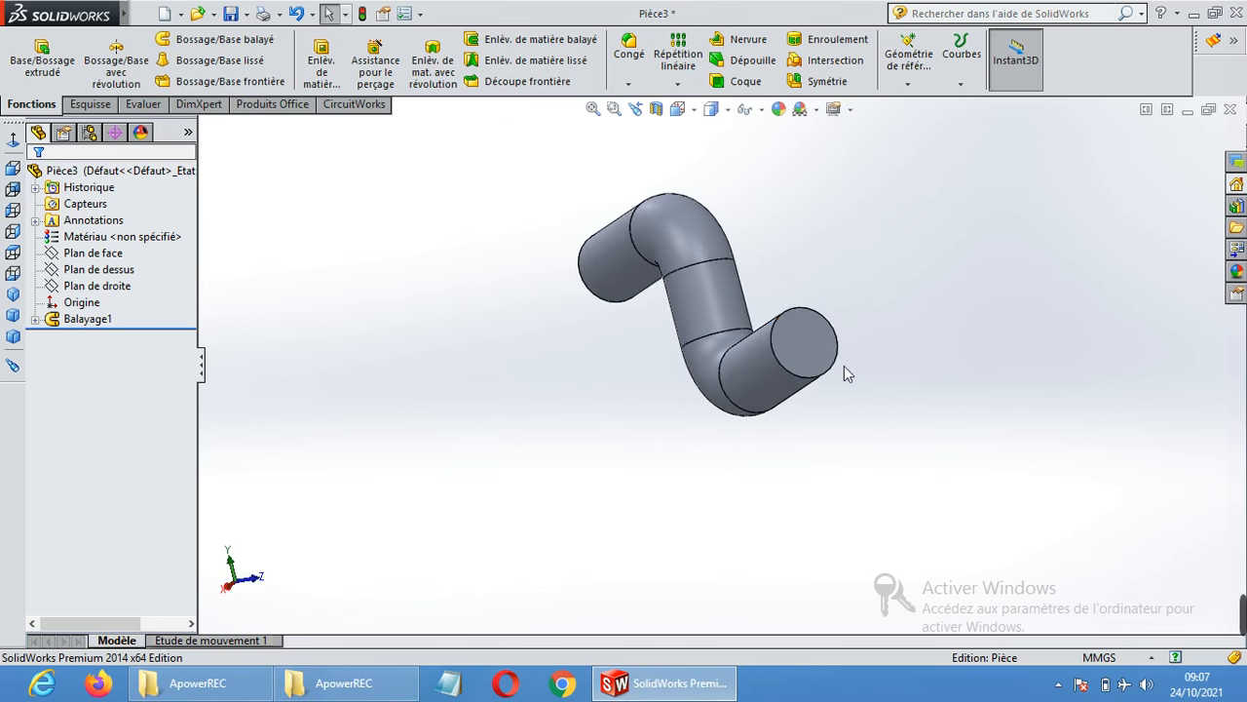
{"action": "left_click", "coordinate": [806, 327]}
{"action": "left_click", "coordinate": [477, 258]}
{"action": "middle_click_drag", "start_coordinate": [703, 232], "coordinate": [844, 277]}
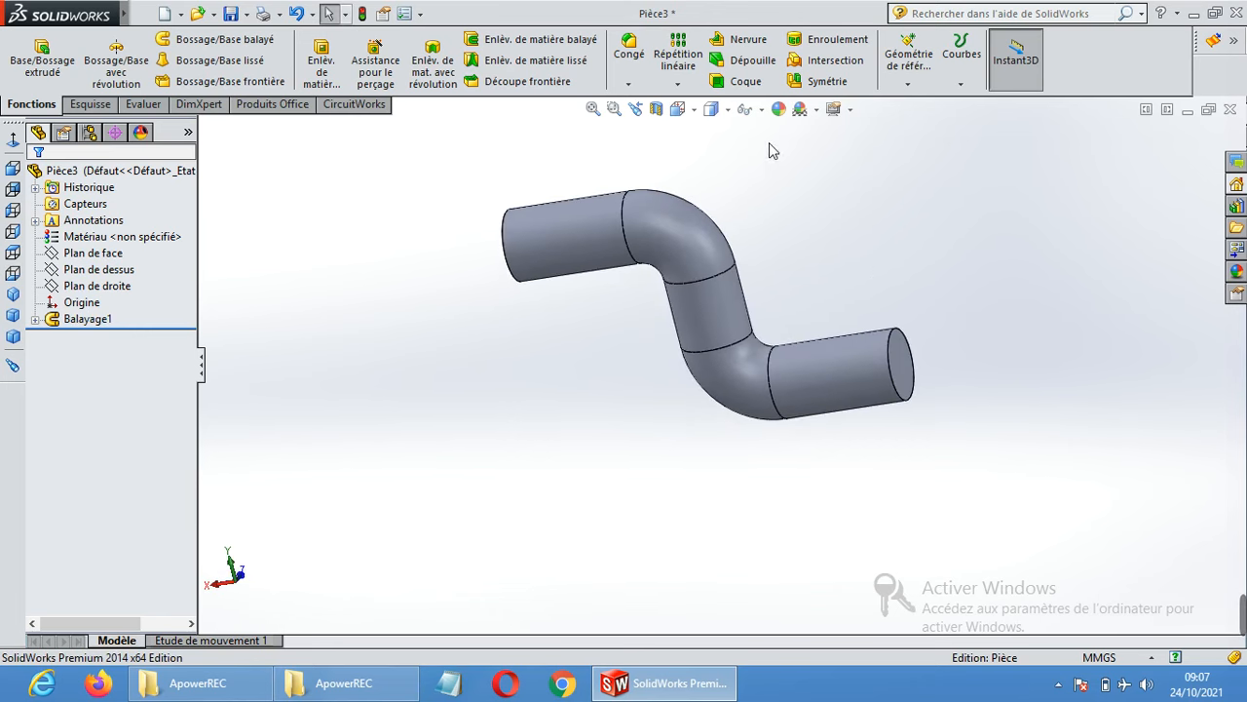
{"action": "left_click", "coordinate": [743, 82]}
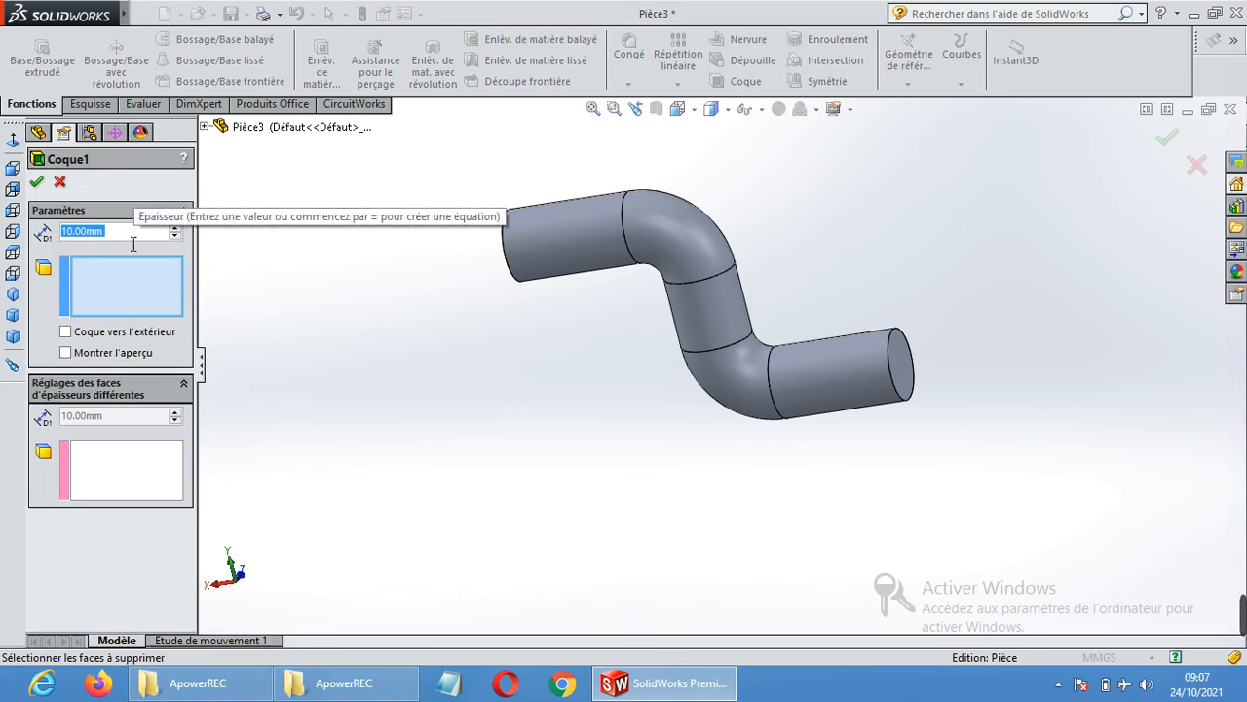
{"action": "type", "text": "5"}
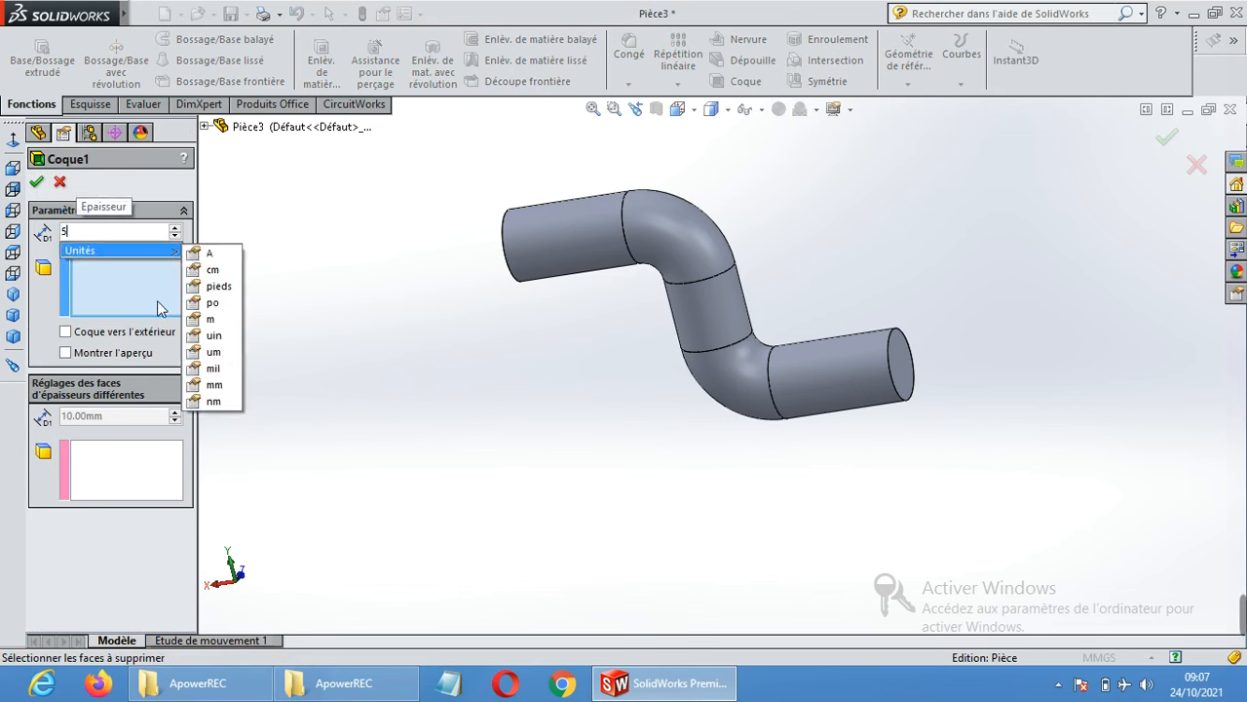
{"action": "left_click", "coordinate": [929, 274]}
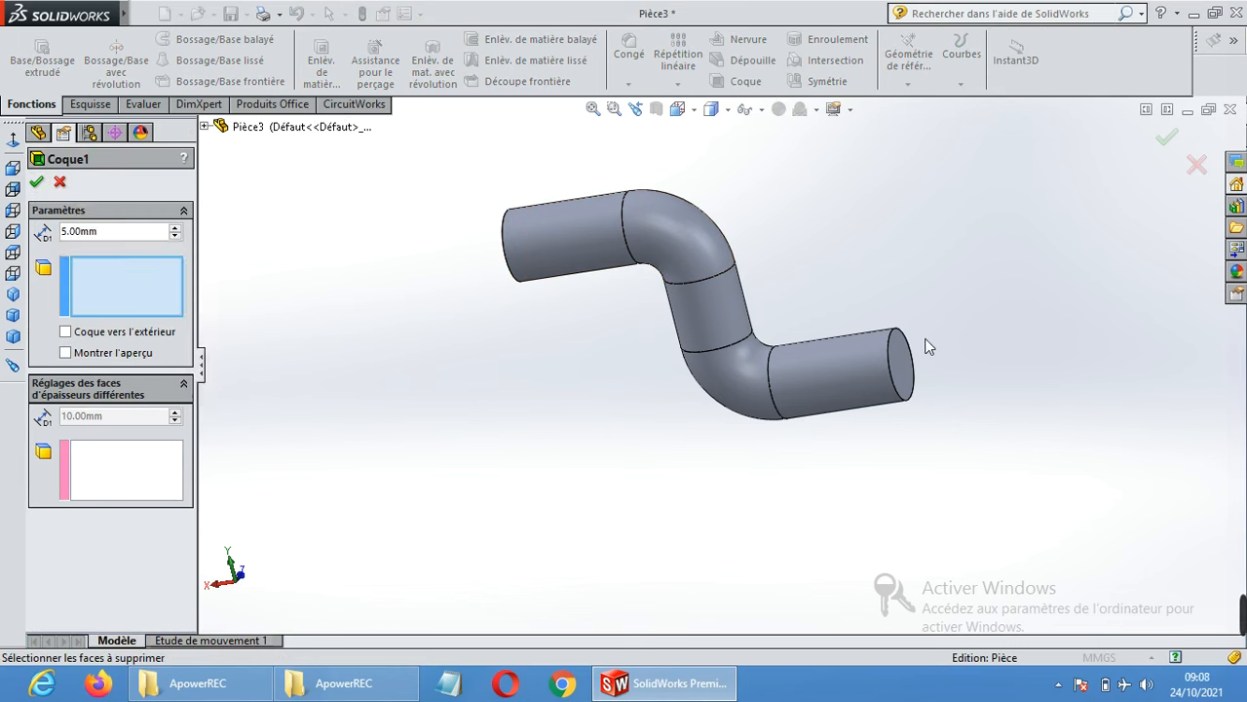
{"action": "left_click", "coordinate": [905, 362]}
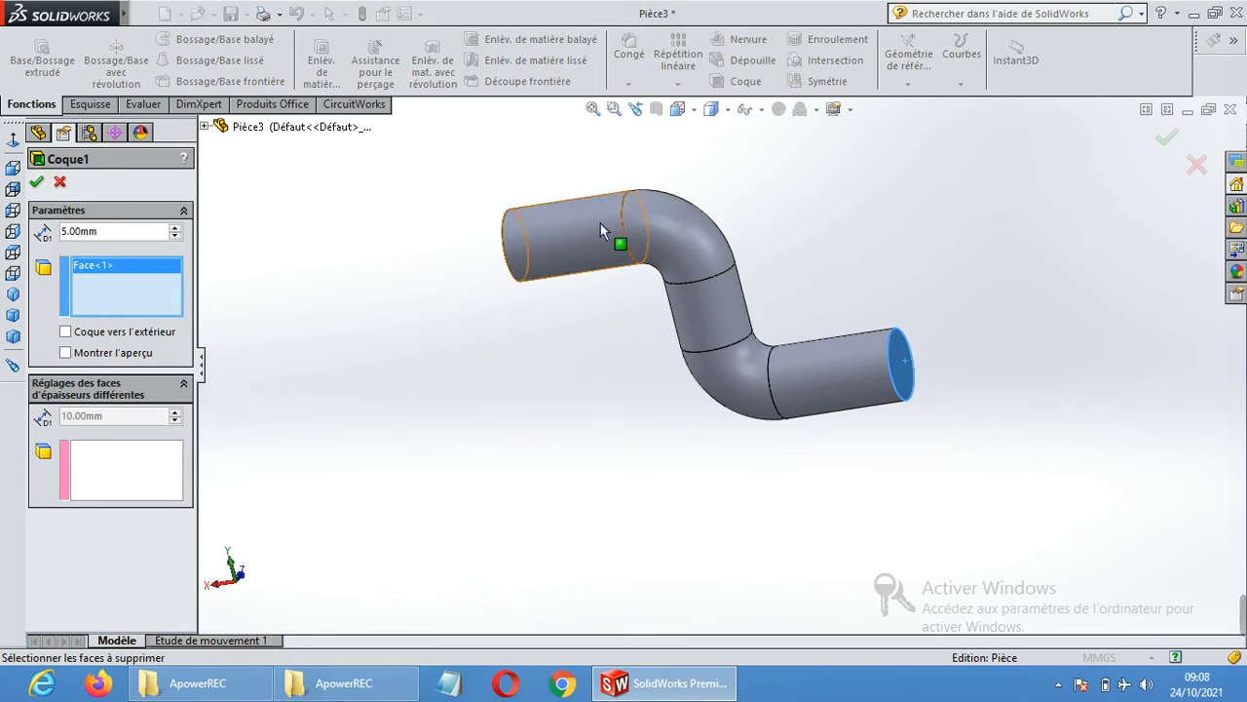
{"action": "middle_click_drag", "start_coordinate": [560, 187], "coordinate": [589, 212]}
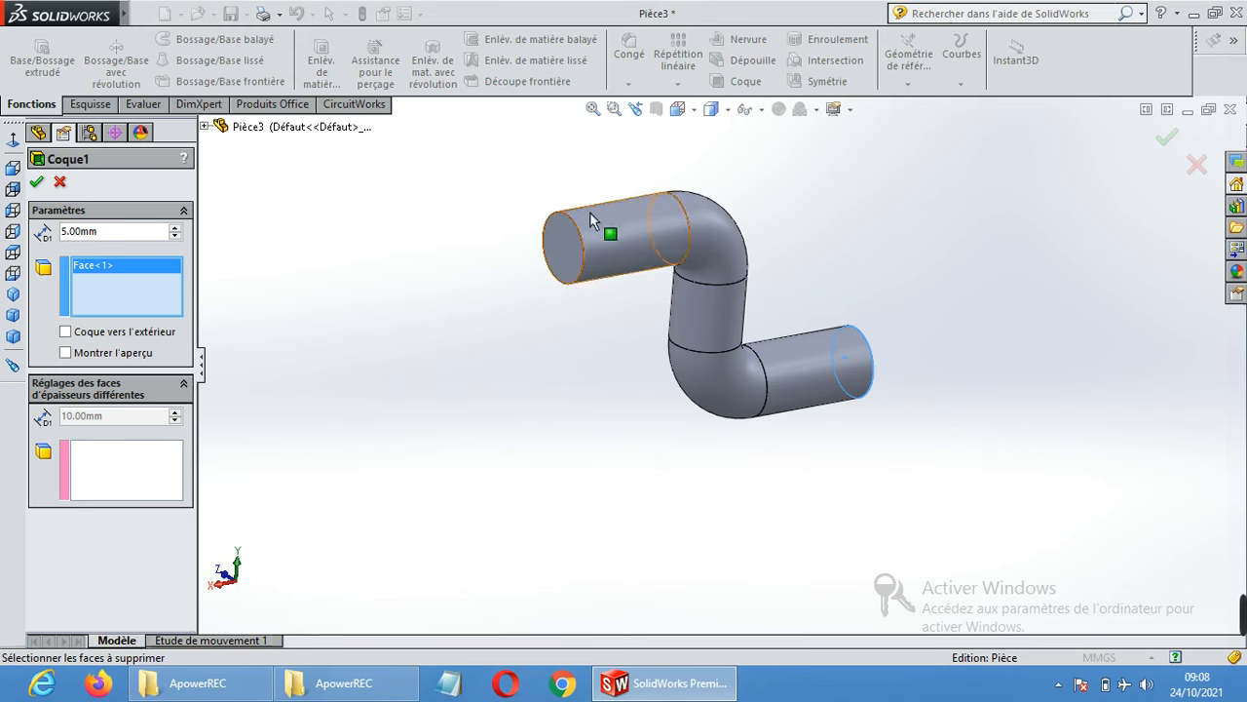
{"action": "left_click", "coordinate": [570, 242]}
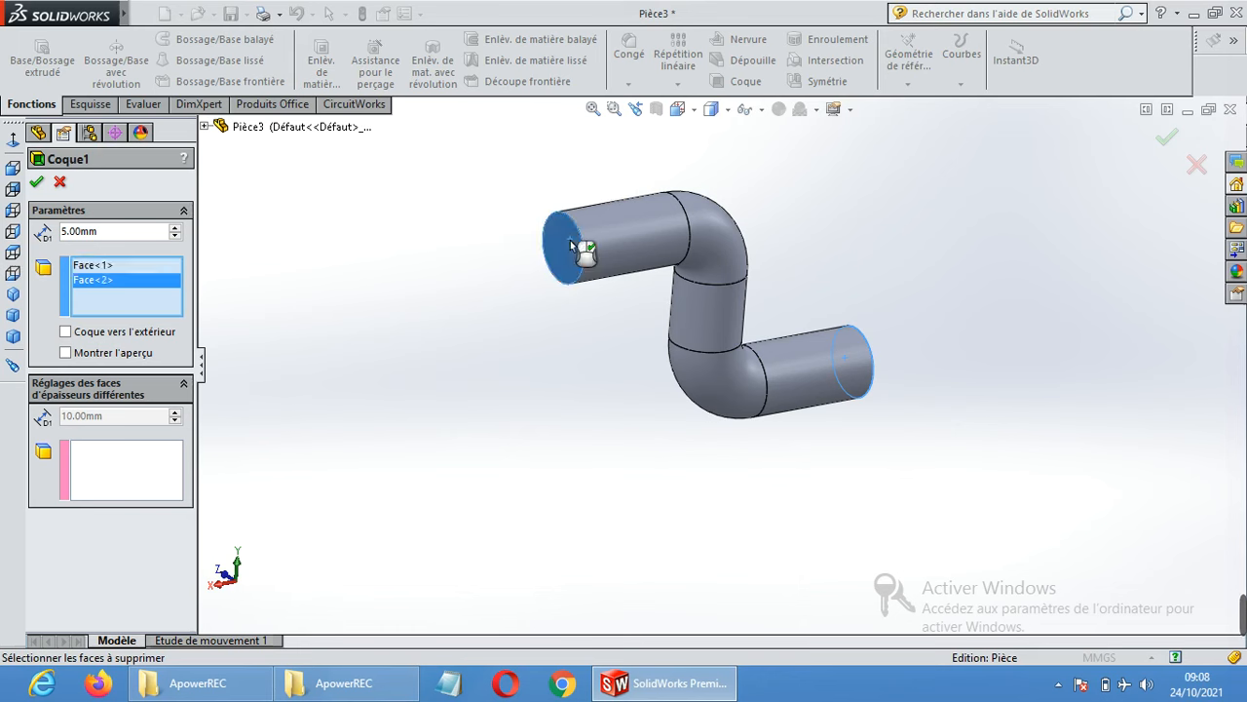
{"action": "left_click", "coordinate": [36, 182]}
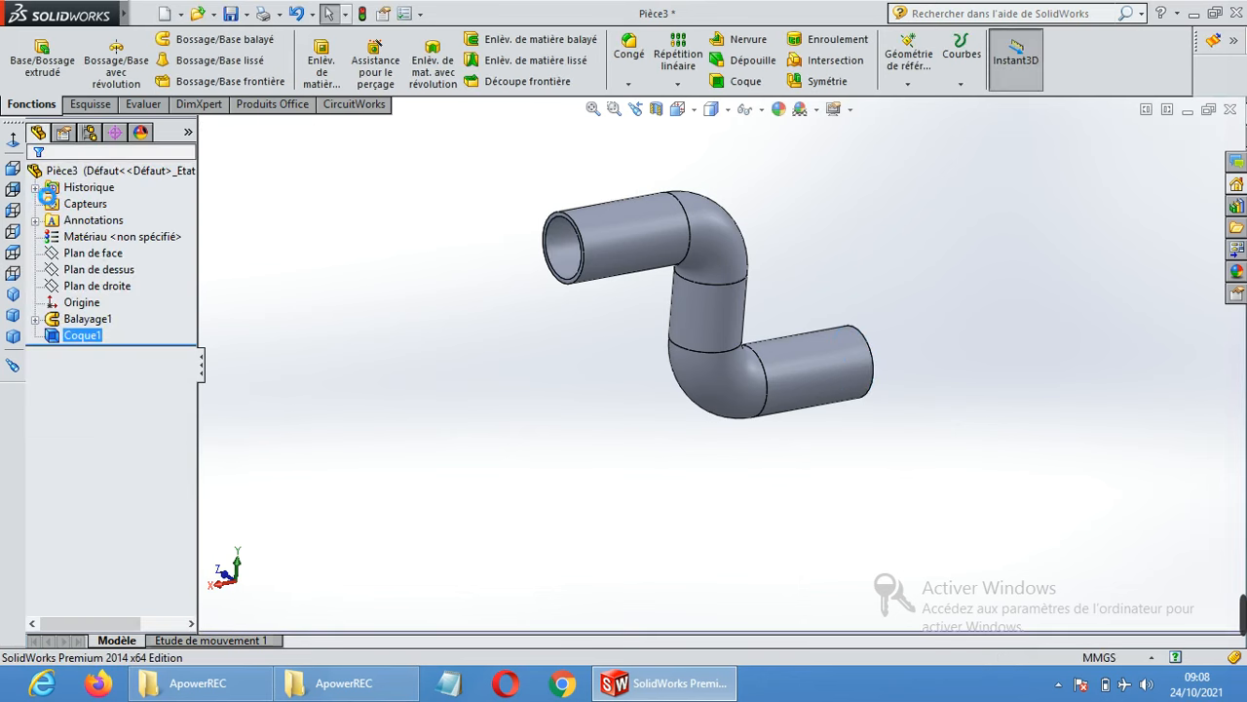
Inspect the pipe's hollow interior with a temporary section view on Plan de face, shifting the cut offset to 26 mm and -2 mm.
{"action": "middle_click_drag", "start_coordinate": [863, 312], "coordinate": [835, 273]}
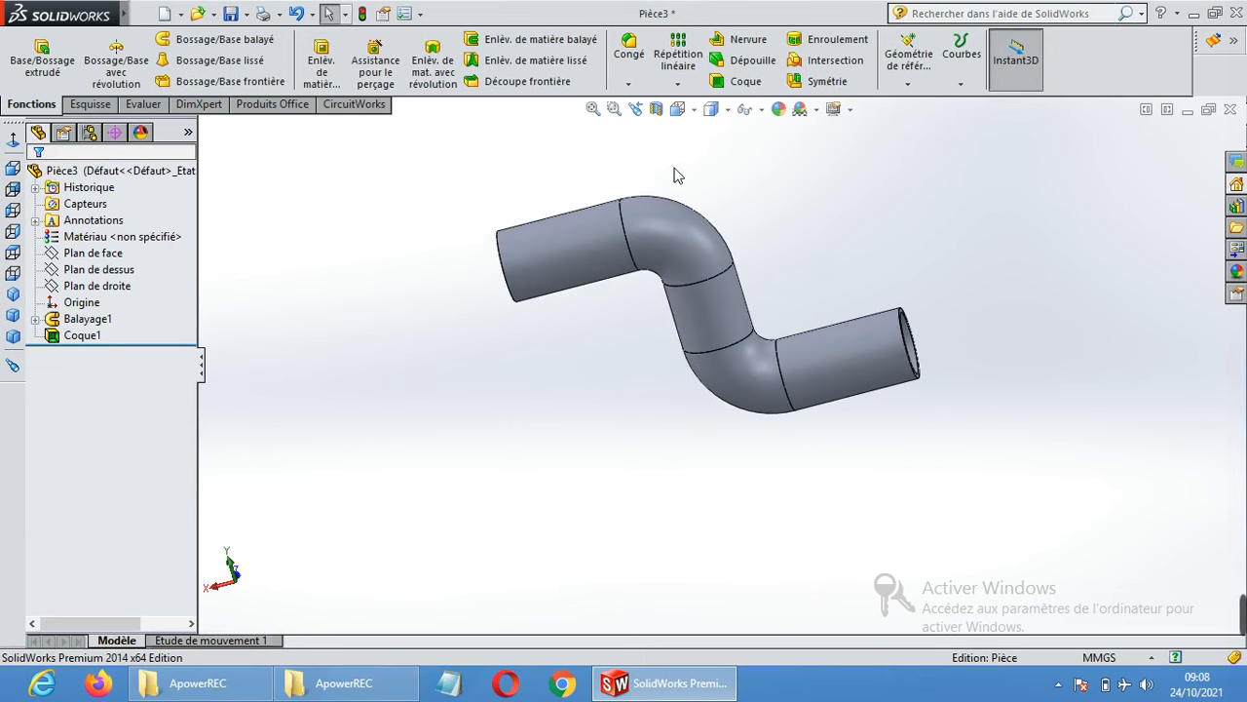
{"action": "left_click", "coordinate": [658, 109]}
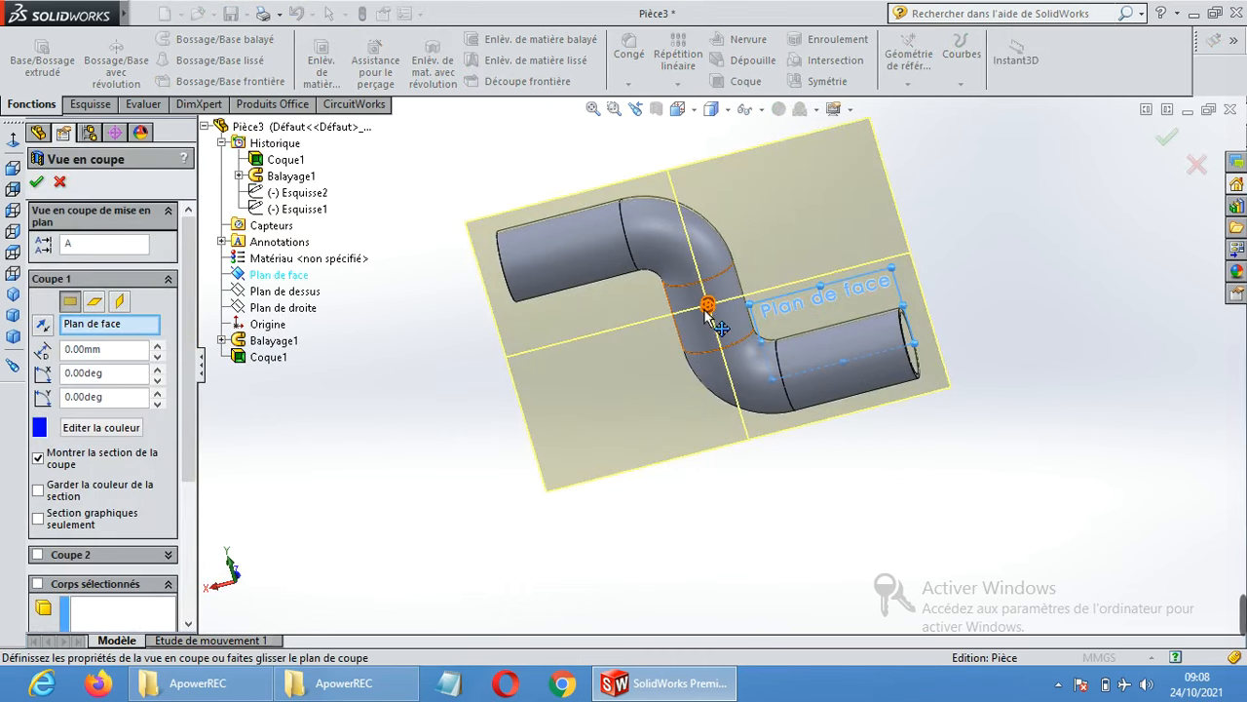
{"action": "left_click_drag", "start_coordinate": [706, 308], "coordinate": [745, 310]}
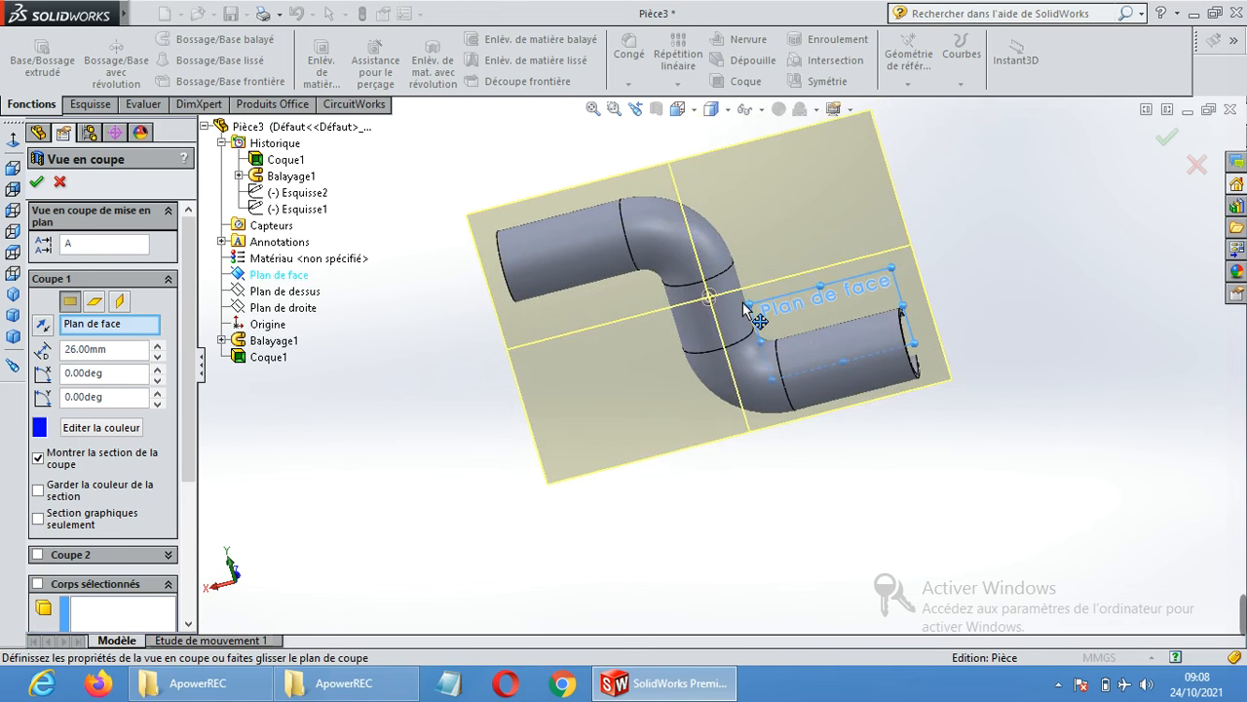
{"action": "middle_click_drag", "start_coordinate": [1077, 310], "coordinate": [1030, 251]}
{"action": "mouse_move", "coordinate": [713, 305]}
{"action": "left_mouse_down"}
{"action": "mouse_move", "coordinate": [728, 316]}
{"action": "mouse_move", "coordinate": [712, 300]}
{"action": "left_mouse_up"}
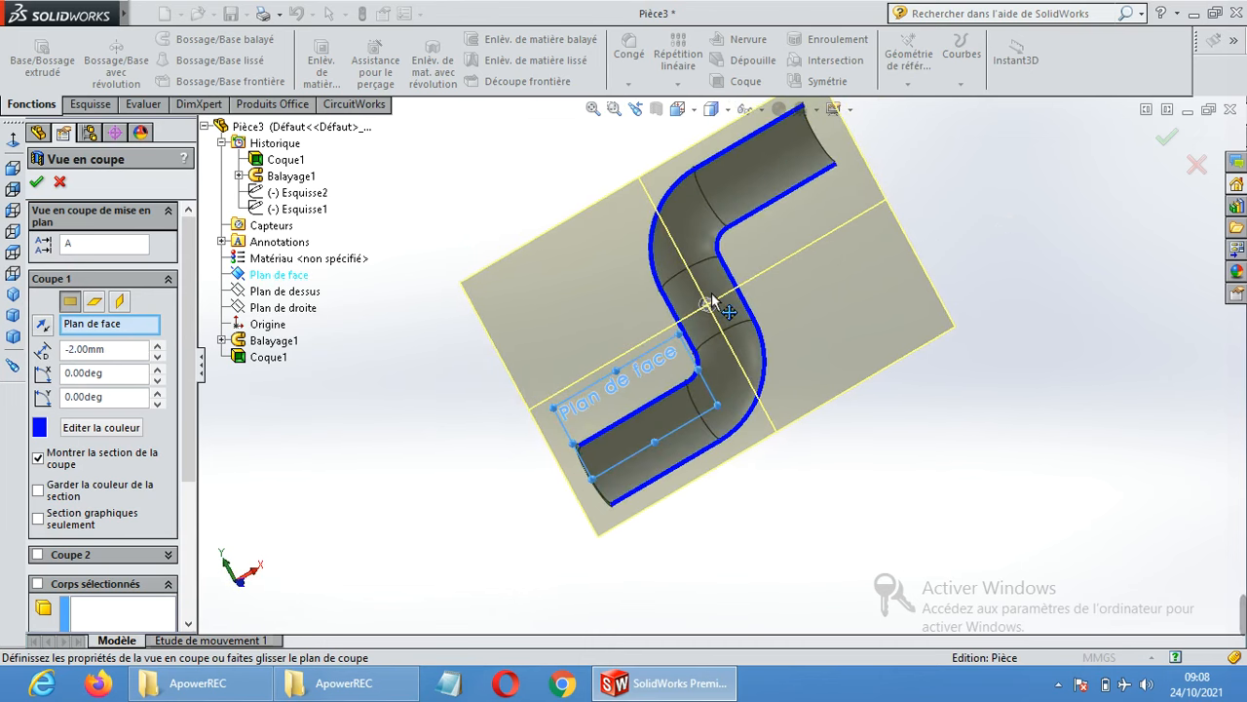
{"action": "middle_click_drag", "start_coordinate": [1018, 293], "coordinate": [1077, 228]}
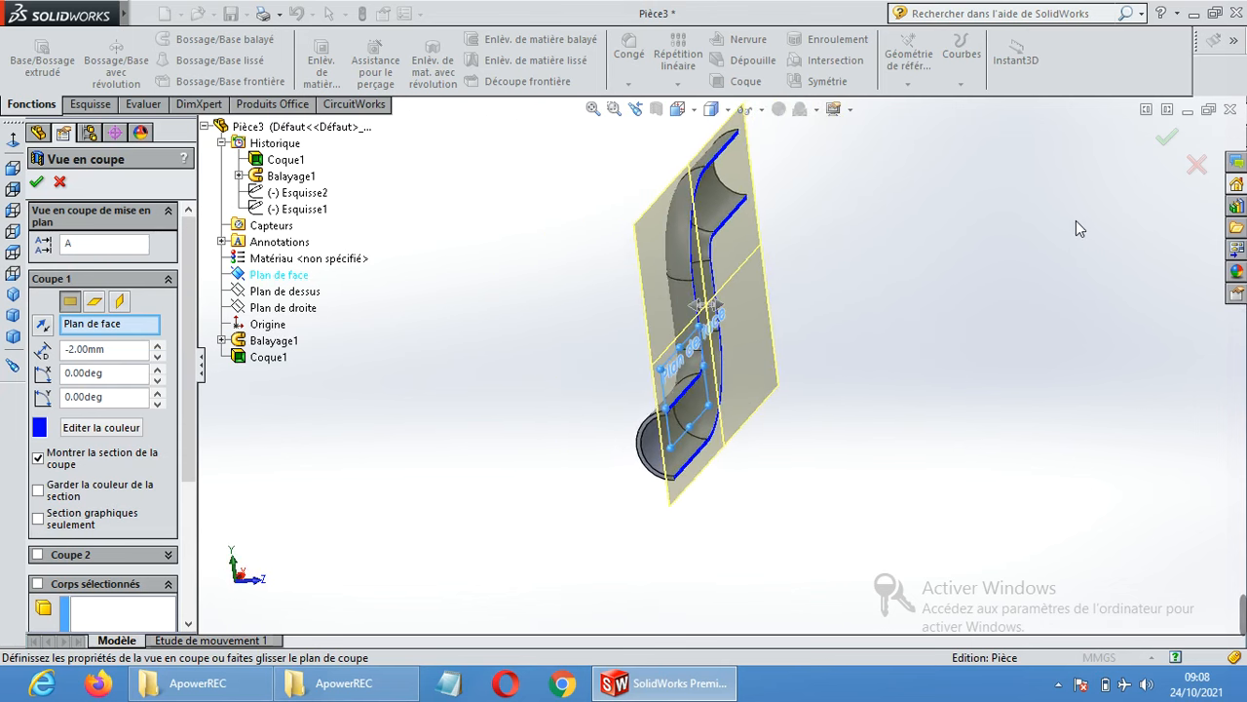
{"action": "left_click", "coordinate": [59, 181]}
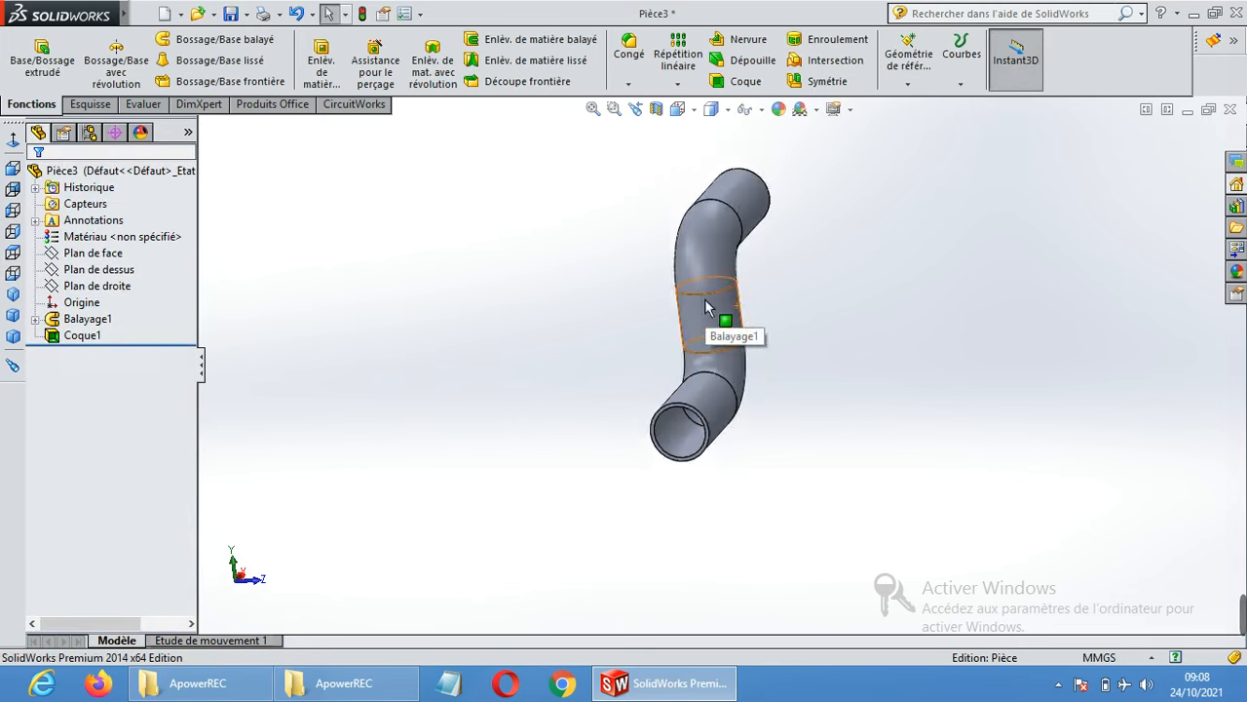
Examine the hollow pipe and its open ends from several angles.
{"action": "scroll", "coordinate": [716, 331], "scroll_direction": "up", "scroll_amount": 2}
{"action": "scroll", "coordinate": [885, 362], "scroll_direction": "up", "scroll_amount": 1}
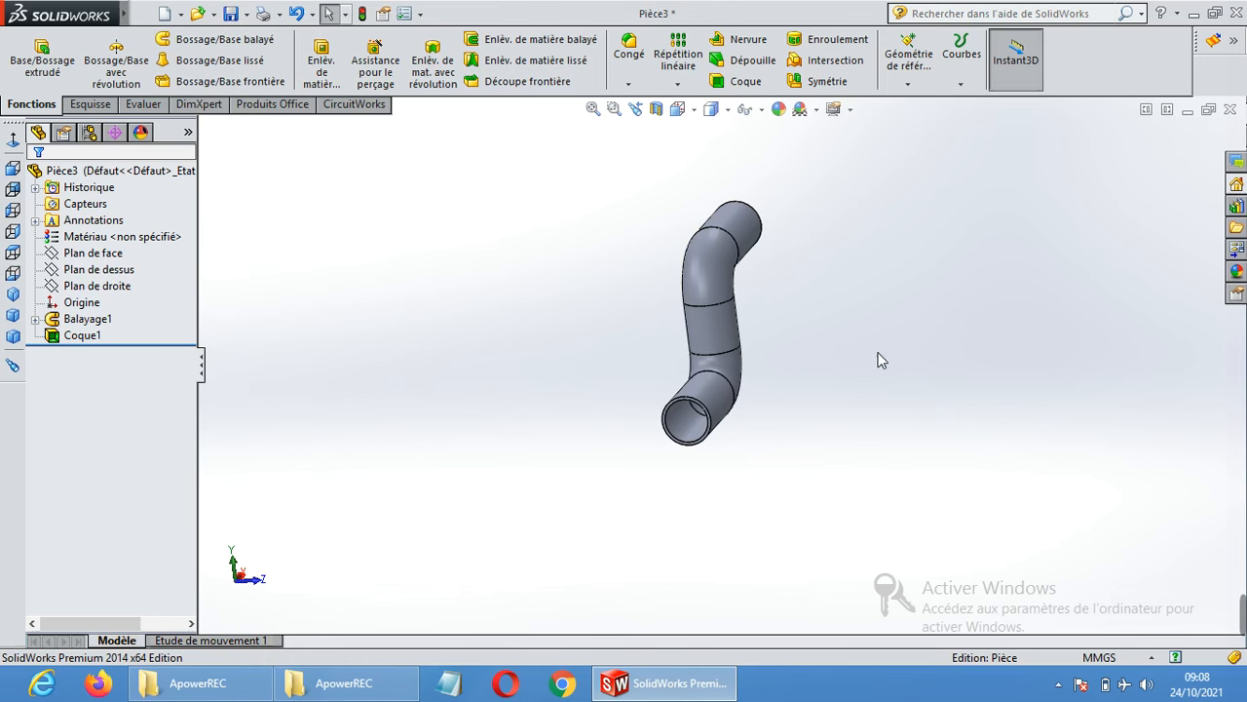
{"action": "middle_click_drag", "start_coordinate": [824, 334], "coordinate": [710, 404]}
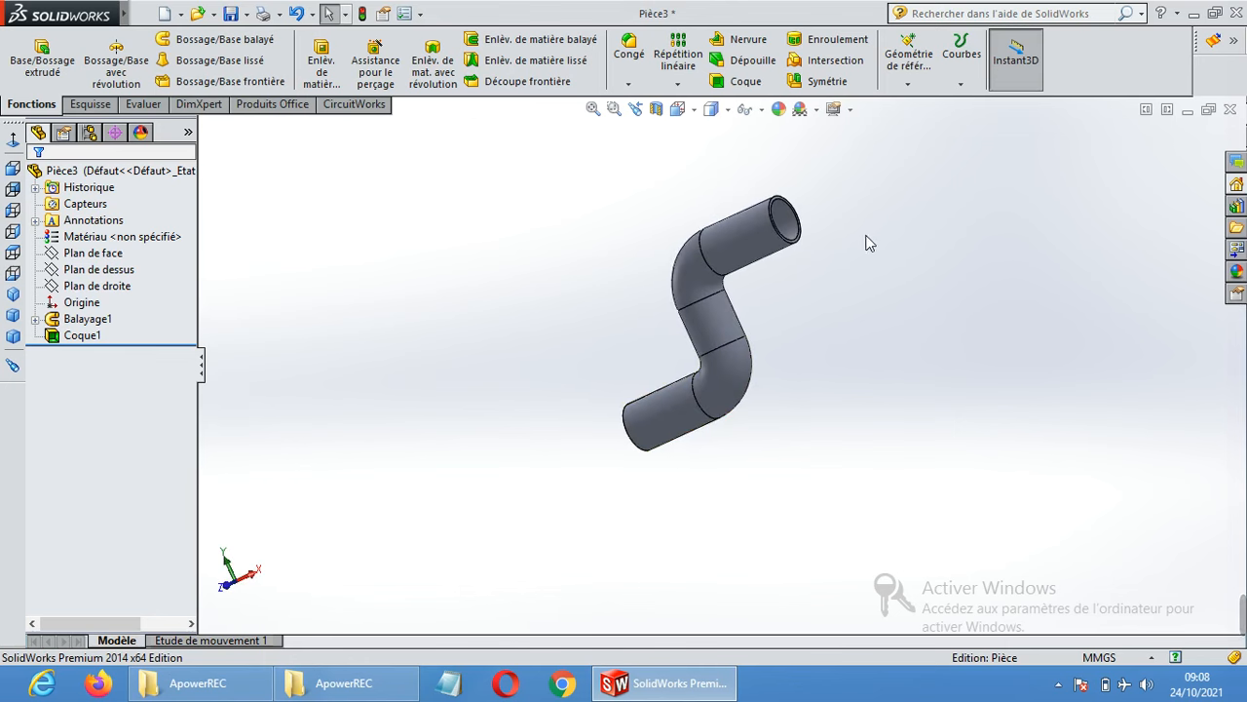
{"action": "middle_click_drag", "start_coordinate": [826, 204], "coordinate": [780, 272]}
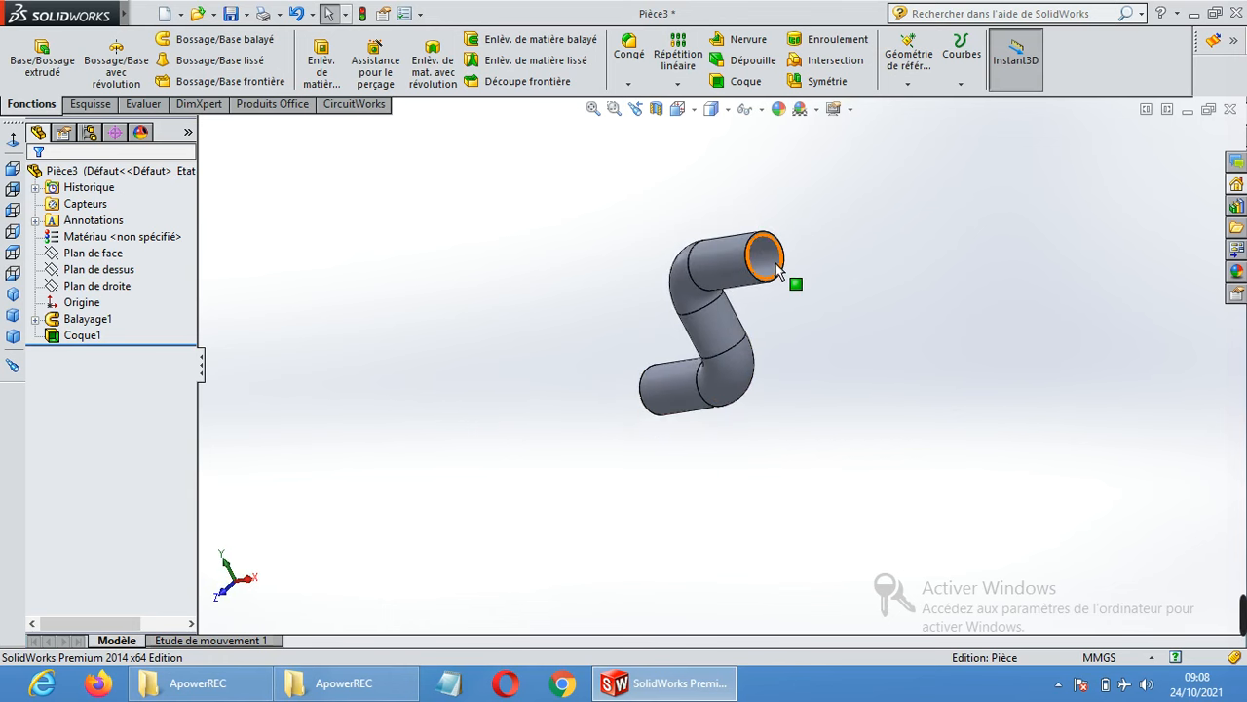
{"action": "scroll", "coordinate": [779, 273], "scroll_direction": "down", "scroll_amount": 4}
{"action": "scroll", "coordinate": [771, 279], "scroll_direction": "up", "scroll_amount": 2}
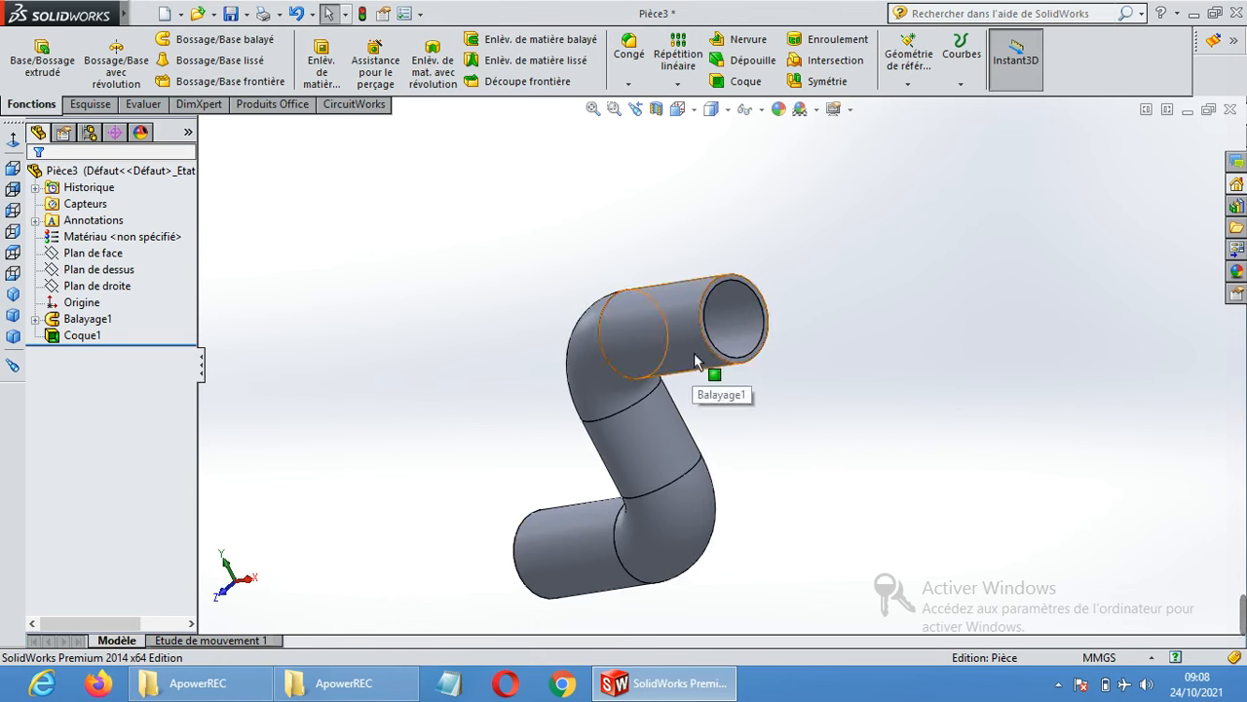
Sketch two concentric circles centred on the pipe's upper end face, with radii of 35 mm and about 60 mm.
{"action": "scroll", "coordinate": [732, 283], "scroll_direction": "down", "scroll_amount": 3}
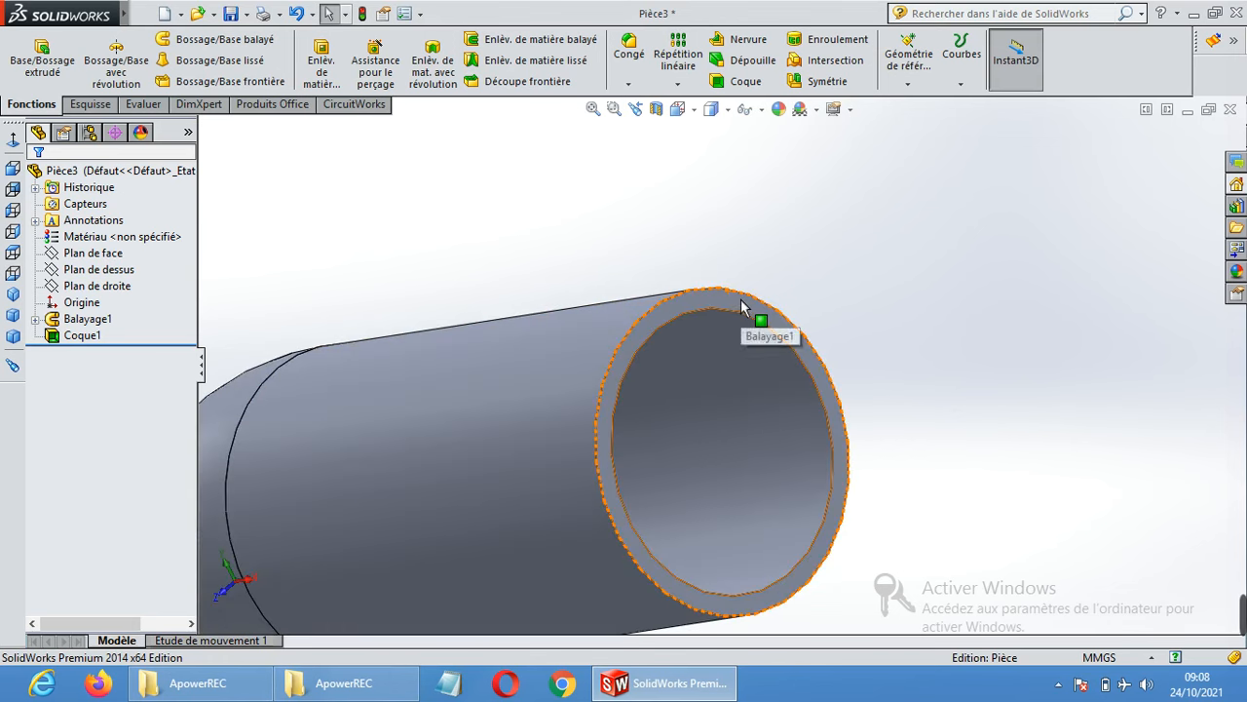
{"action": "left_click", "coordinate": [740, 306]}
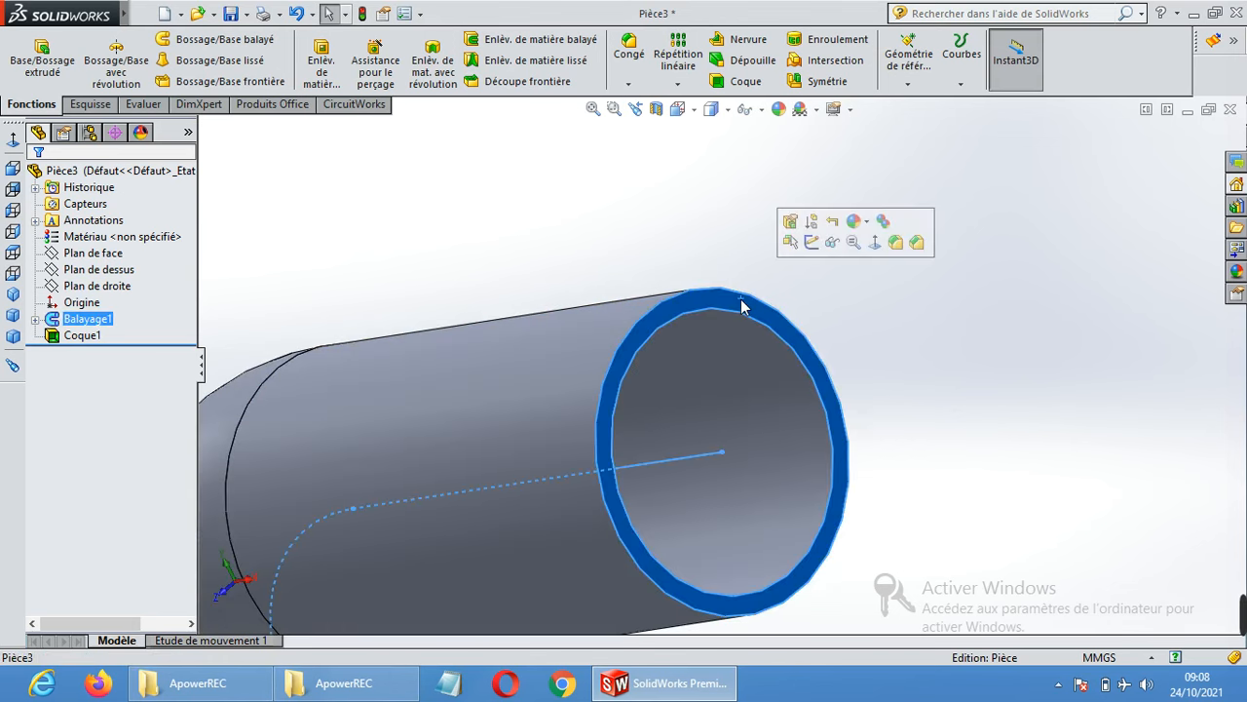
{"action": "left_click", "coordinate": [875, 243]}
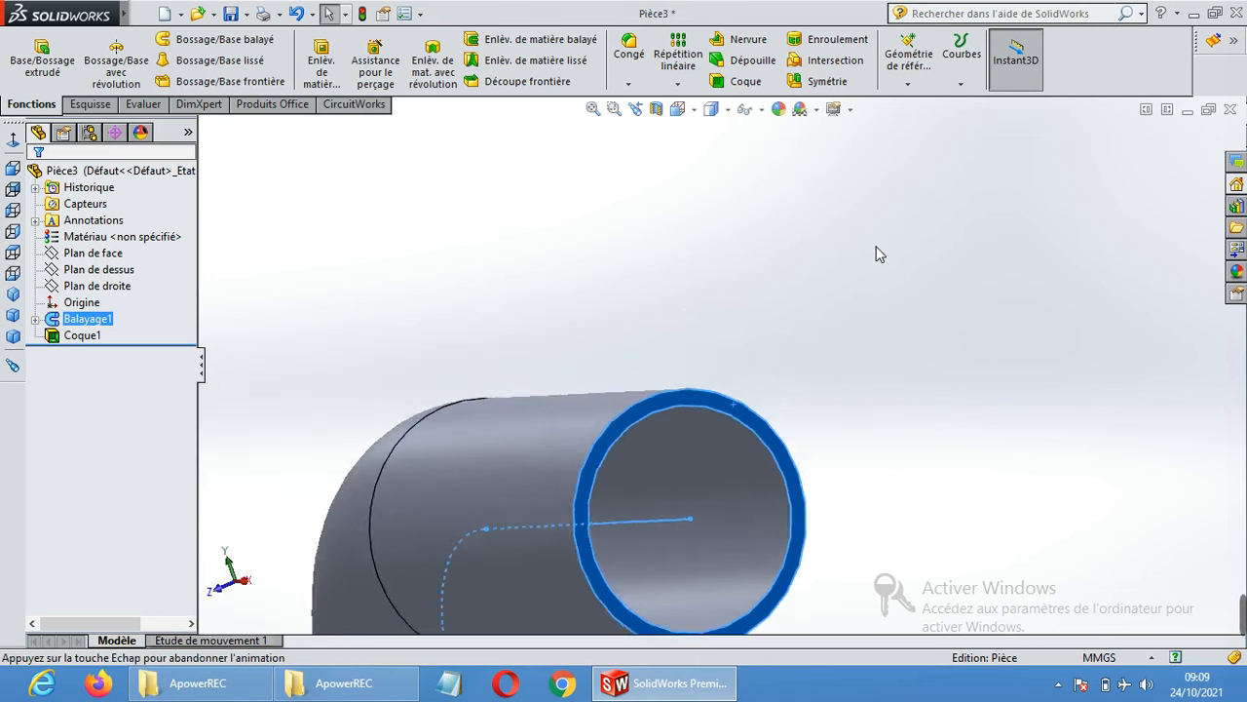
{"action": "left_click", "coordinate": [91, 106]}
{"action": "left_click", "coordinate": [162, 38]}
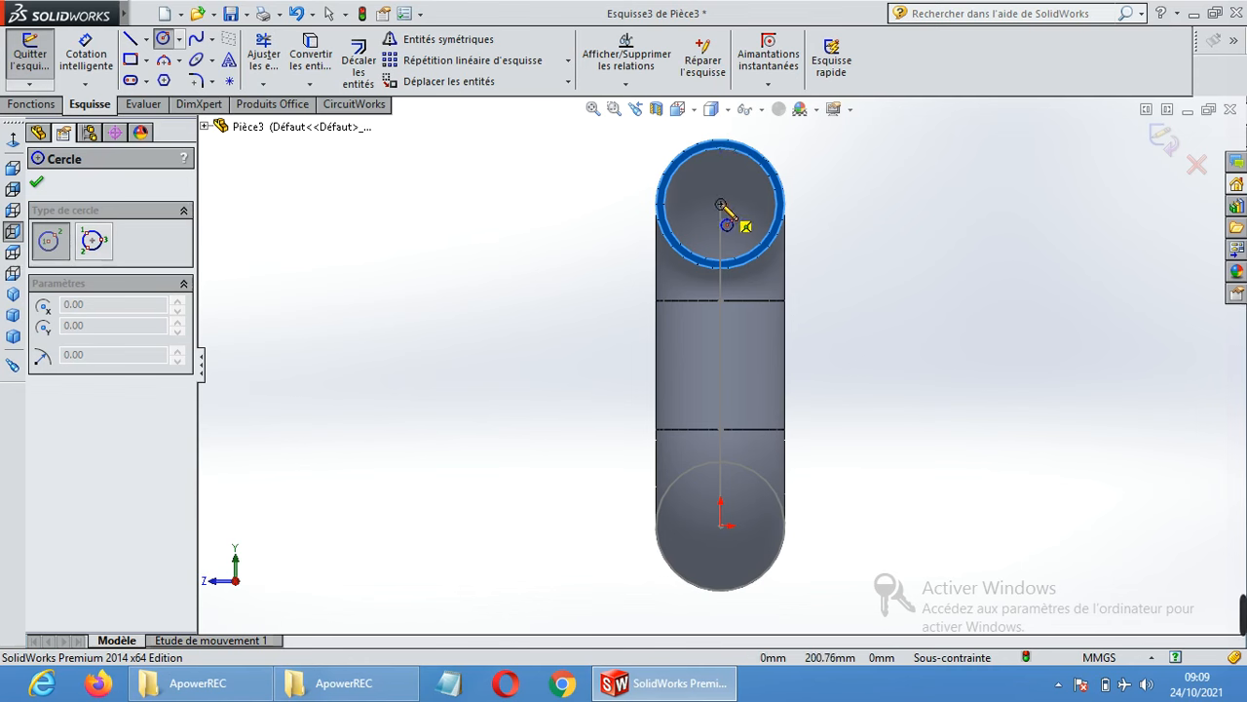
{"action": "left_click", "coordinate": [720, 203]}
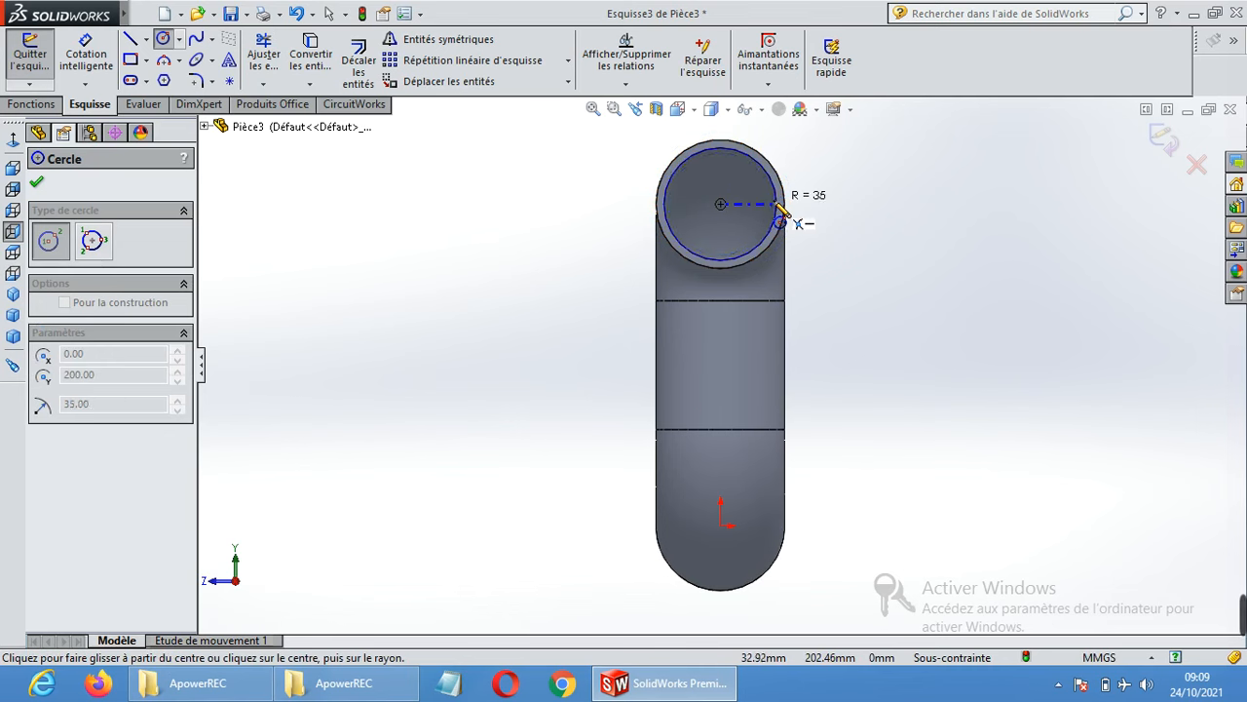
{"action": "left_click", "coordinate": [779, 210]}
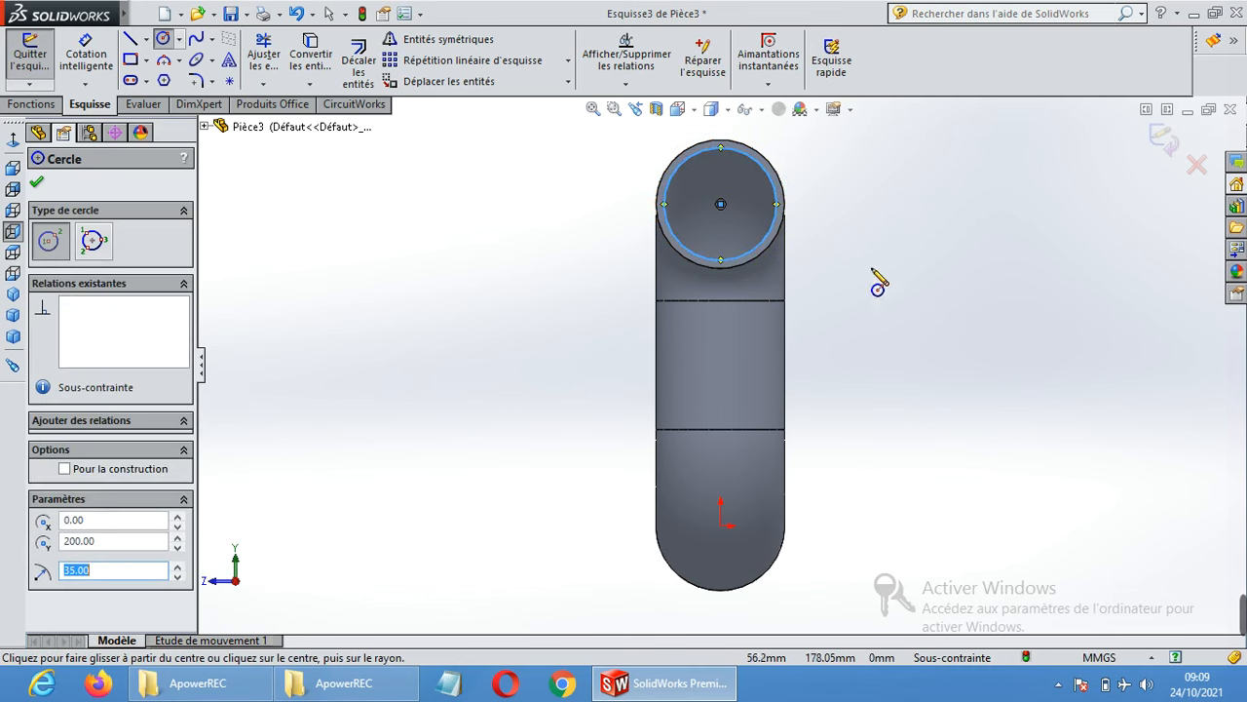
{"action": "left_click", "coordinate": [721, 204]}
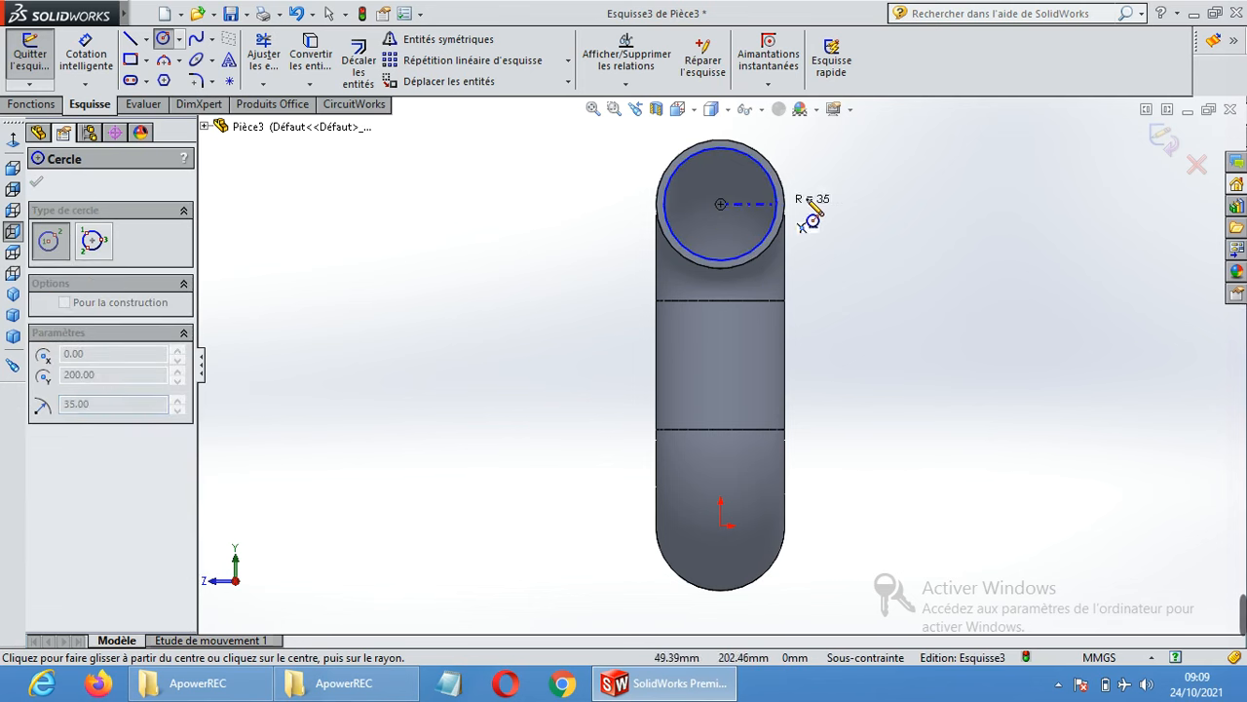
{"action": "left_click", "coordinate": [821, 212]}
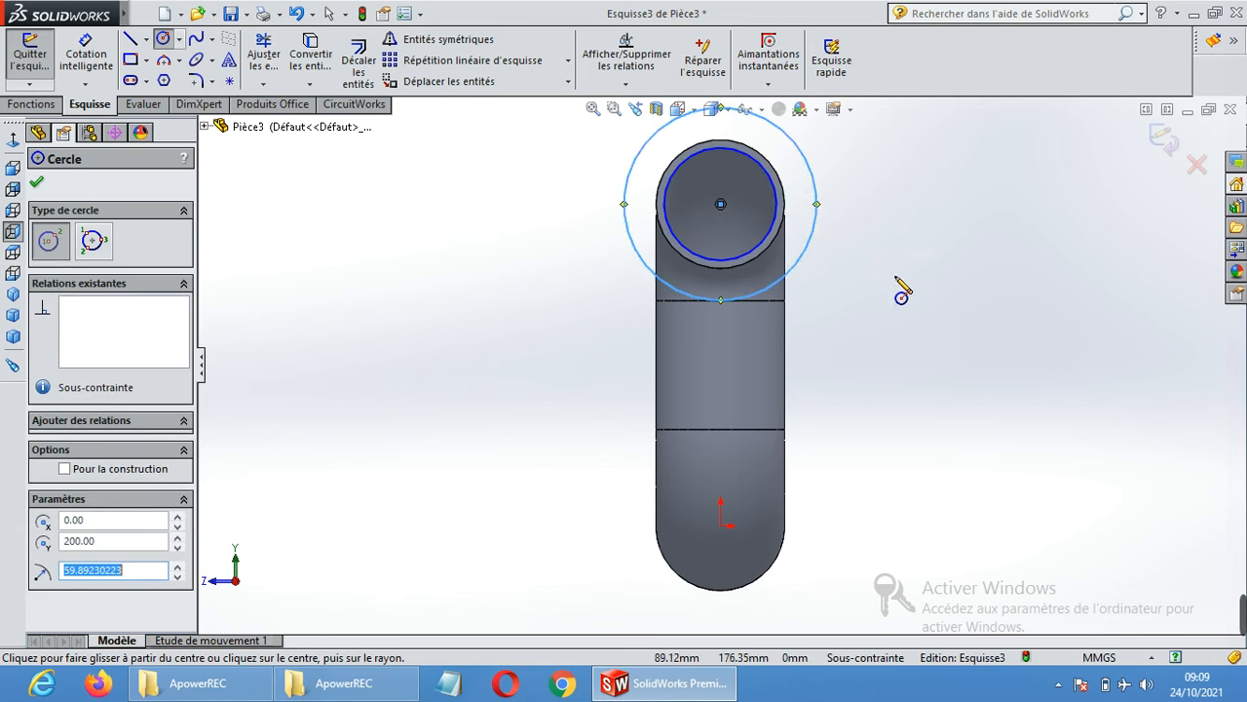
{"action": "right_click", "coordinate": [913, 270]}
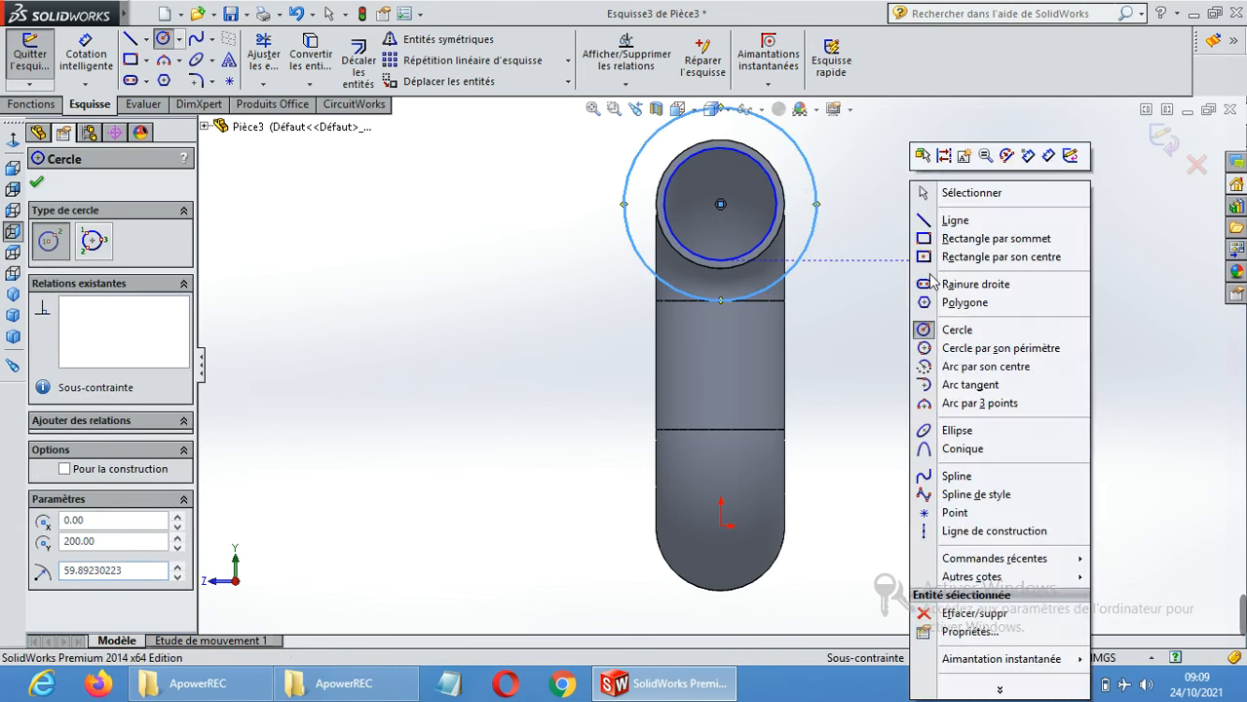
{"action": "left_click", "coordinate": [955, 191]}
Extrude the ring between the two circles 10 mm outward from the pipe end as a flange, merging the result.
{"action": "middle_click_drag", "start_coordinate": [930, 271], "coordinate": [841, 309]}
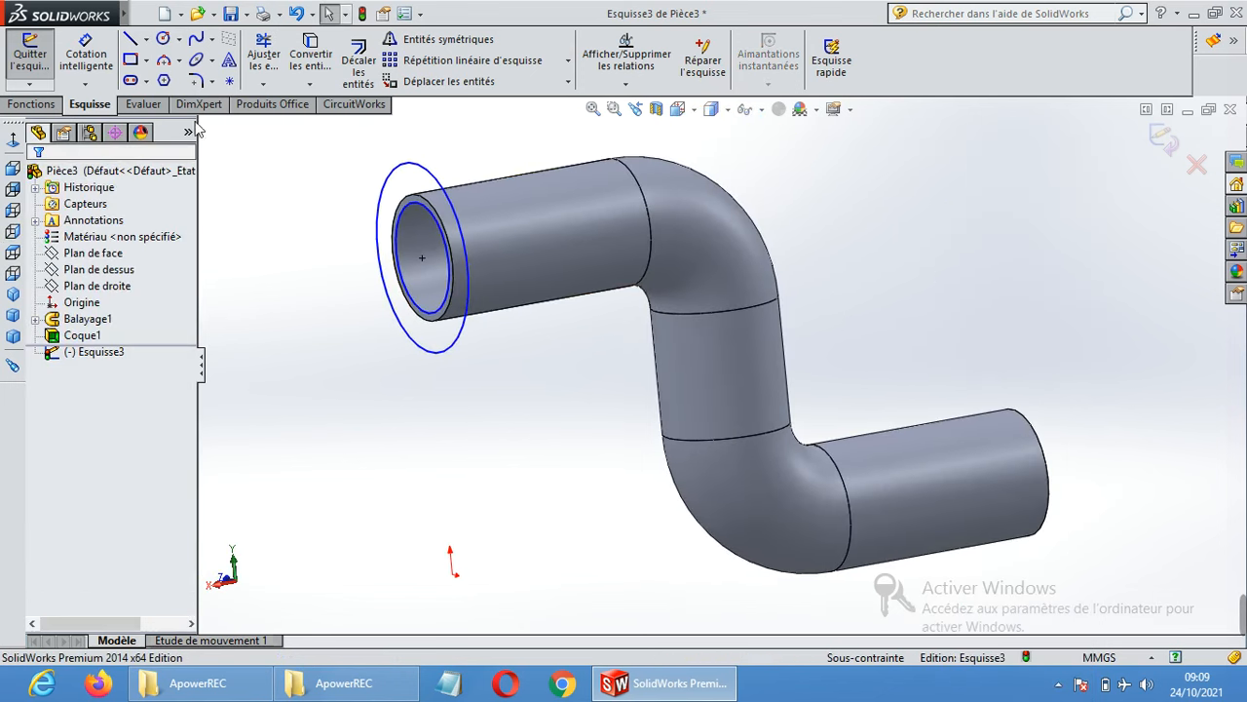
{"action": "left_click", "coordinate": [44, 105]}
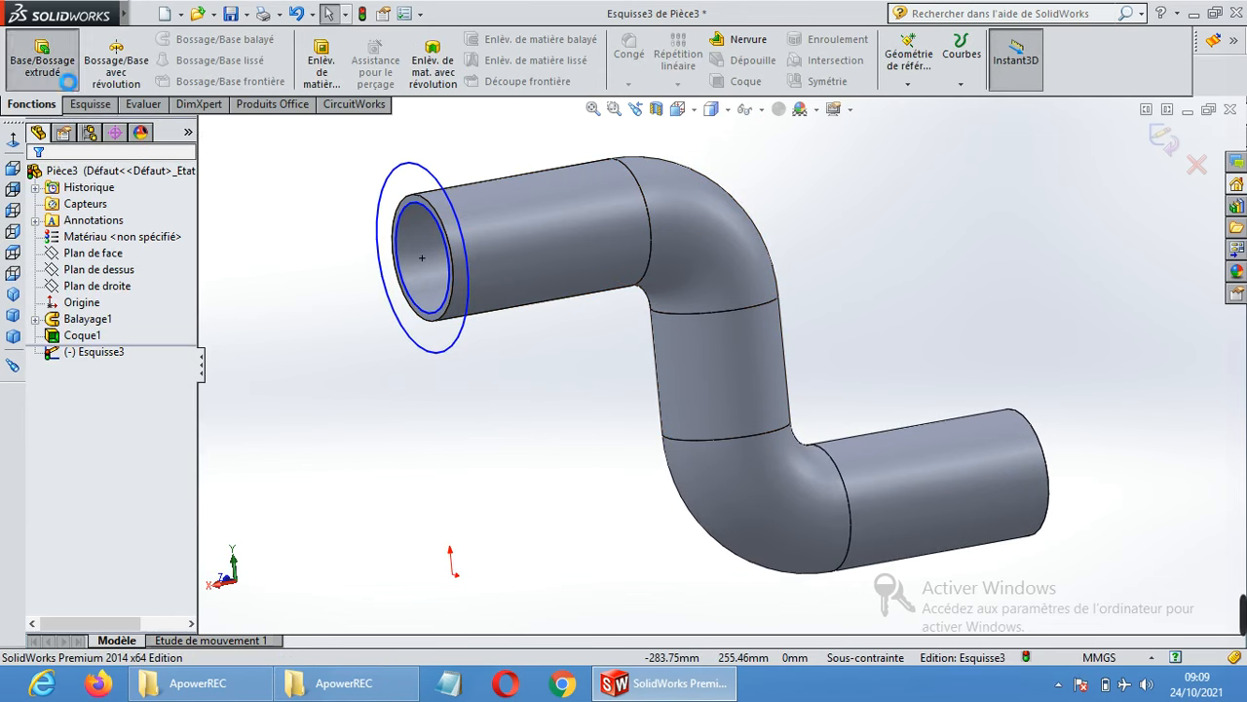
{"action": "left_click", "coordinate": [53, 68]}
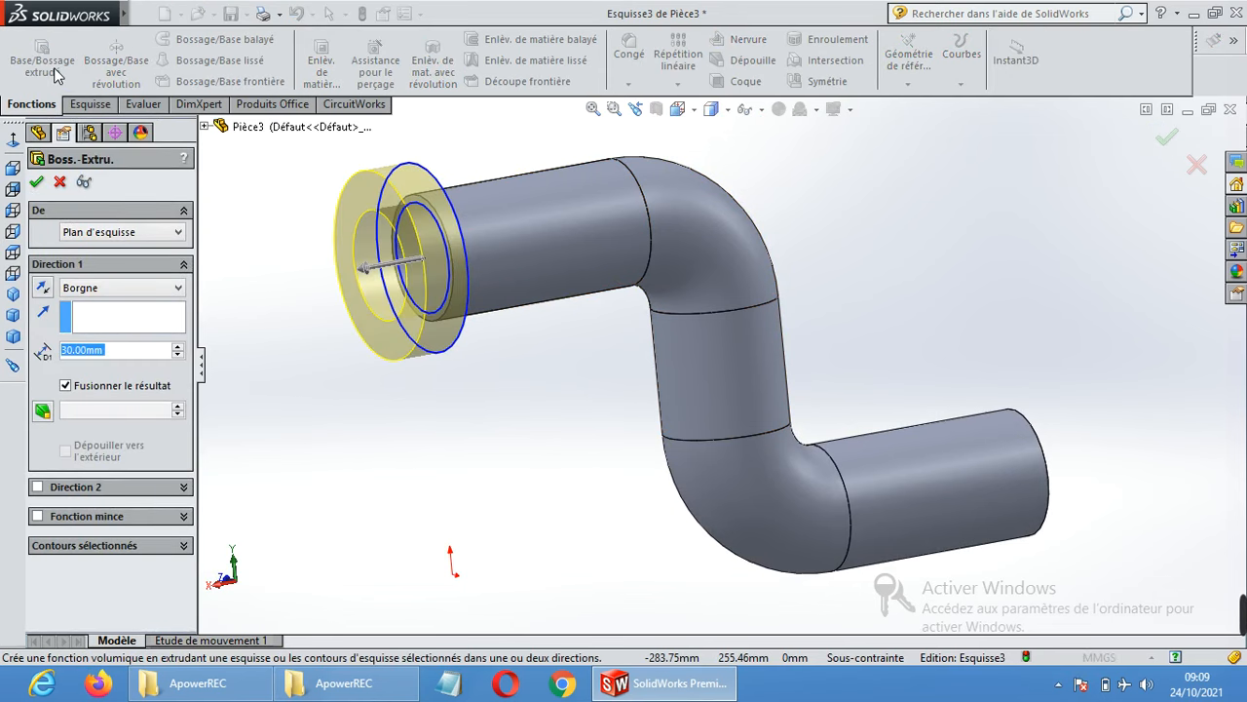
{"action": "type", "text": "10"}
{"action": "key", "text": "Return"}
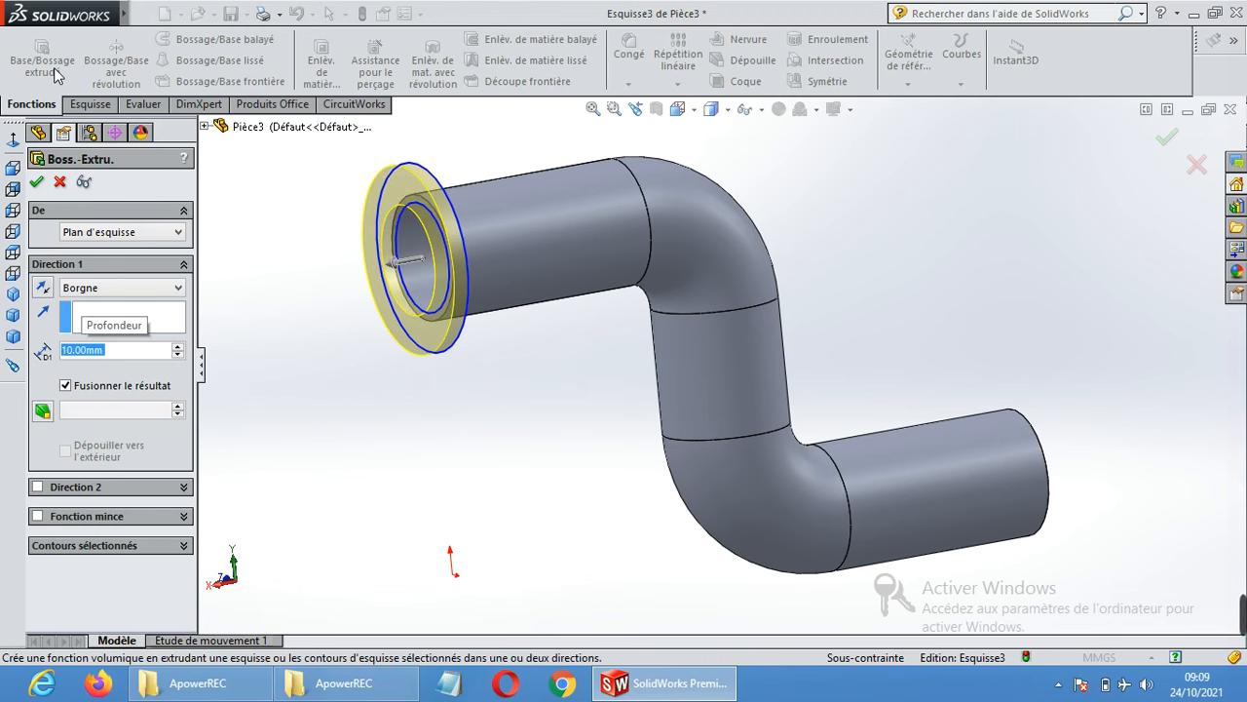
{"action": "left_click", "coordinate": [36, 181]}
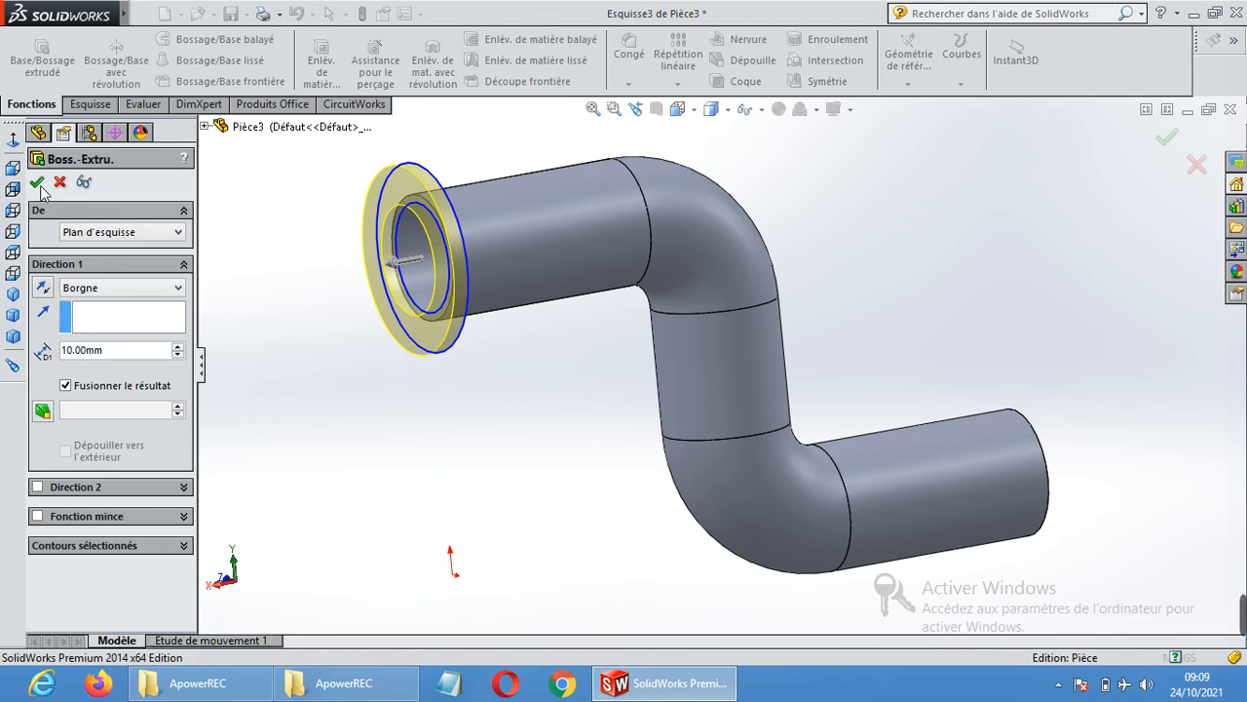
{"action": "left_click", "coordinate": [943, 266]}
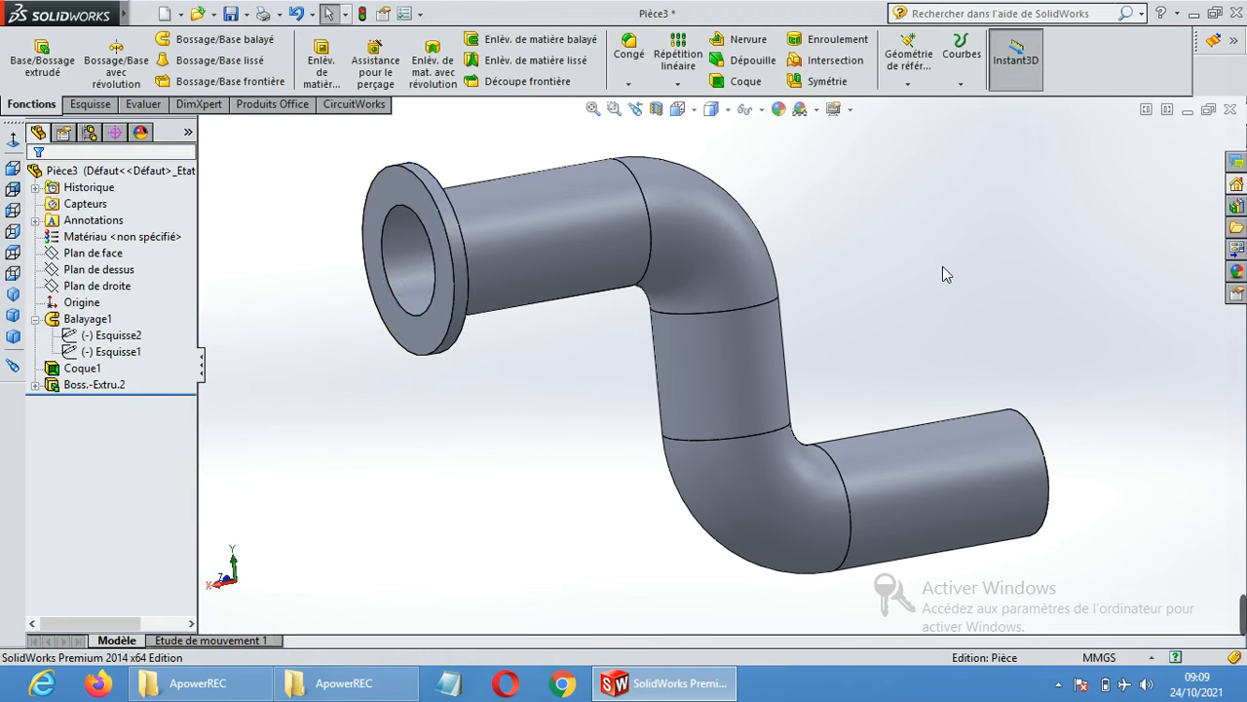
Sketch a 5 mm radius circle on the flange's front face, centred about 51 mm directly above the bore's centre.
{"action": "middle_click_drag", "start_coordinate": [752, 283], "coordinate": [869, 309]}
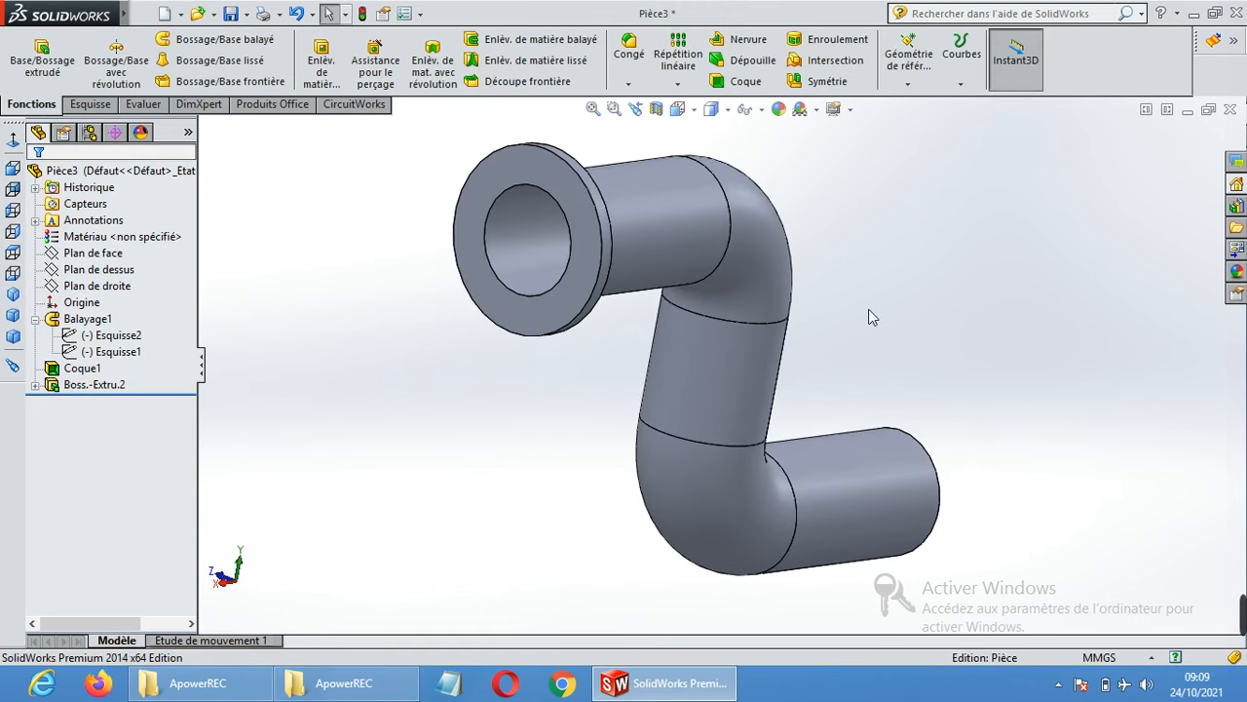
{"action": "left_click", "coordinate": [529, 162]}
{"action": "left_click", "coordinate": [668, 107]}
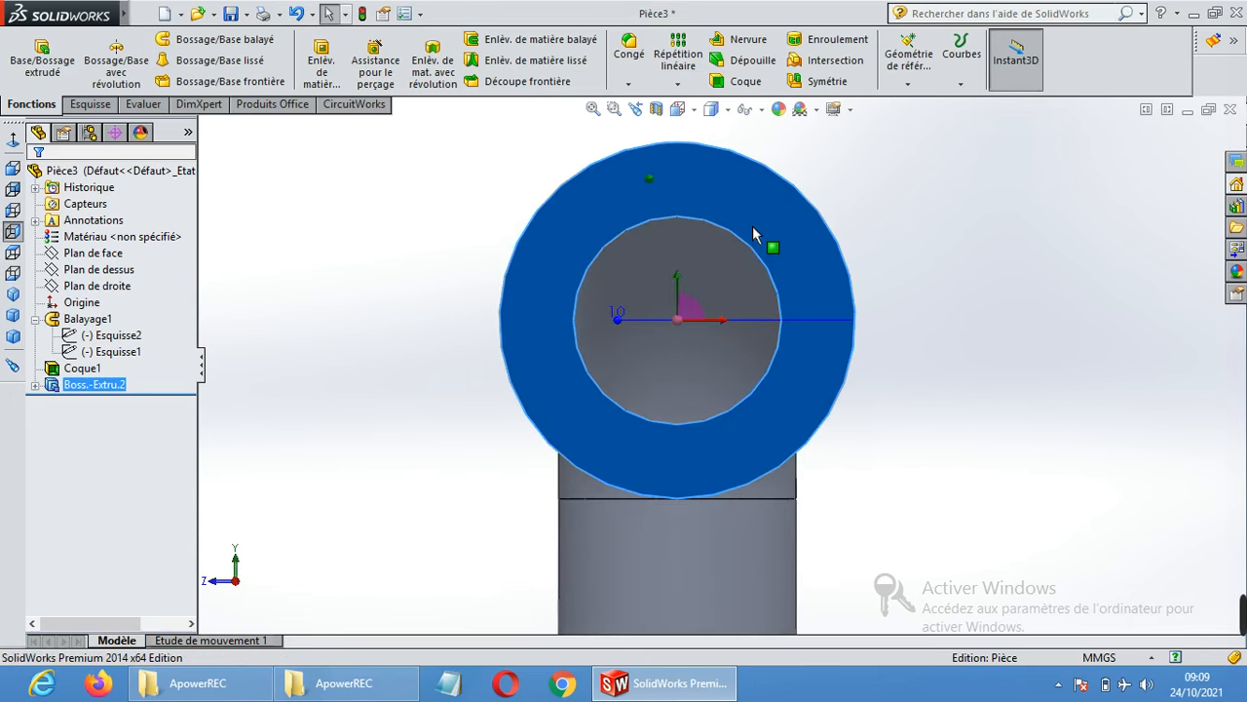
{"action": "scroll", "coordinate": [752, 225], "scroll_direction": "down", "scroll_amount": 2}
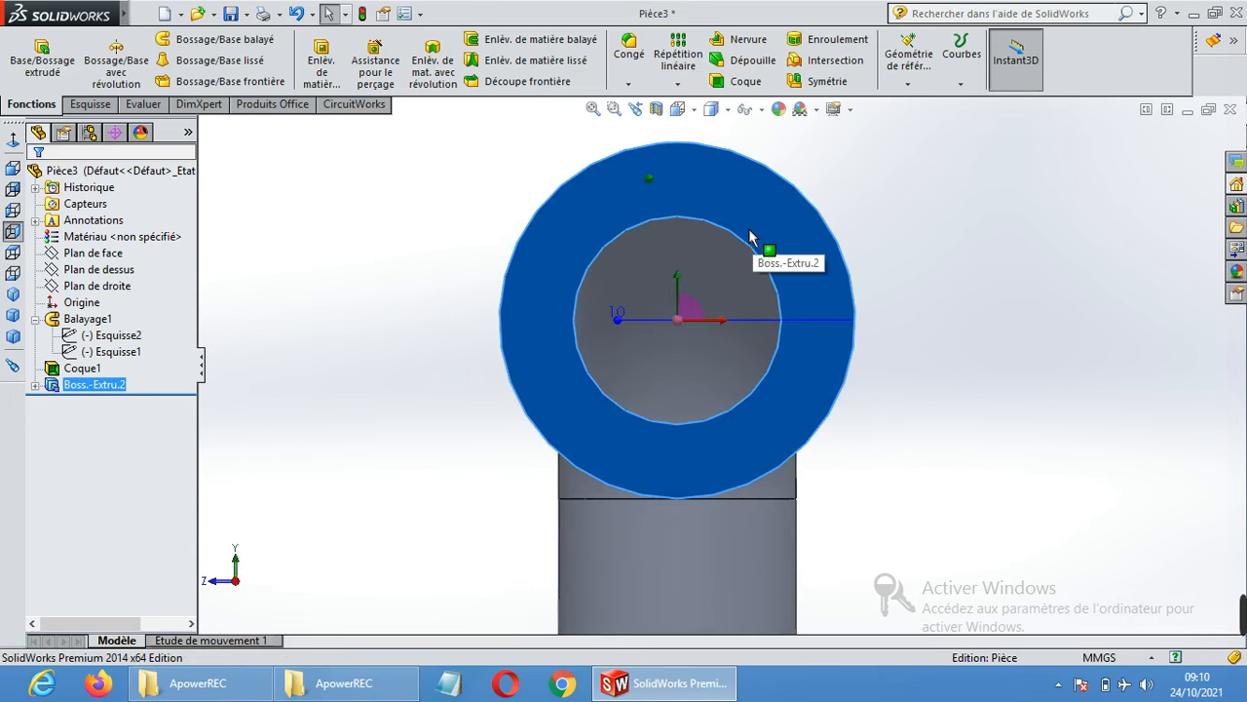
{"action": "left_click", "coordinate": [91, 104]}
{"action": "left_click", "coordinate": [164, 39]}
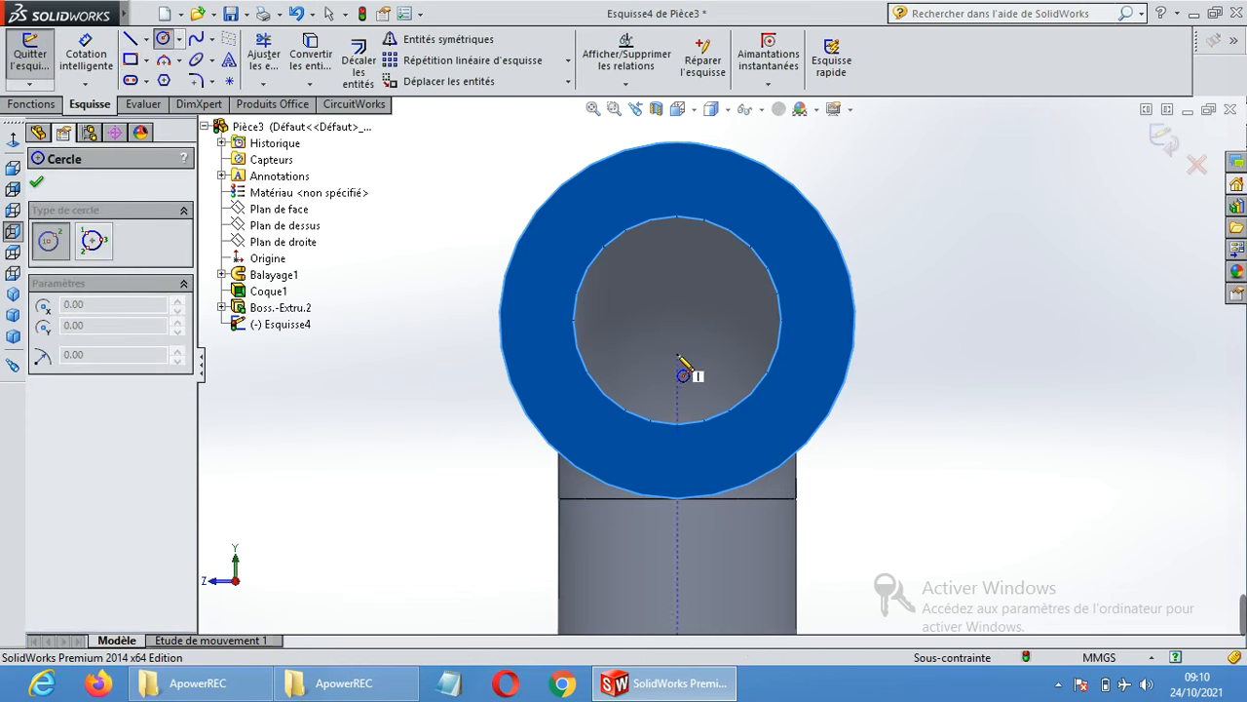
{"action": "left_click", "coordinate": [678, 169]}
{"action": "left_click", "coordinate": [693, 177]}
{"action": "type", "text": "5"}
{"action": "key", "text": "Return"}
Set the small flange circle's radius to 6 mm and finish the circle.
{"action": "left_click_drag", "start_coordinate": [126, 570], "coordinate": [2, 579]}
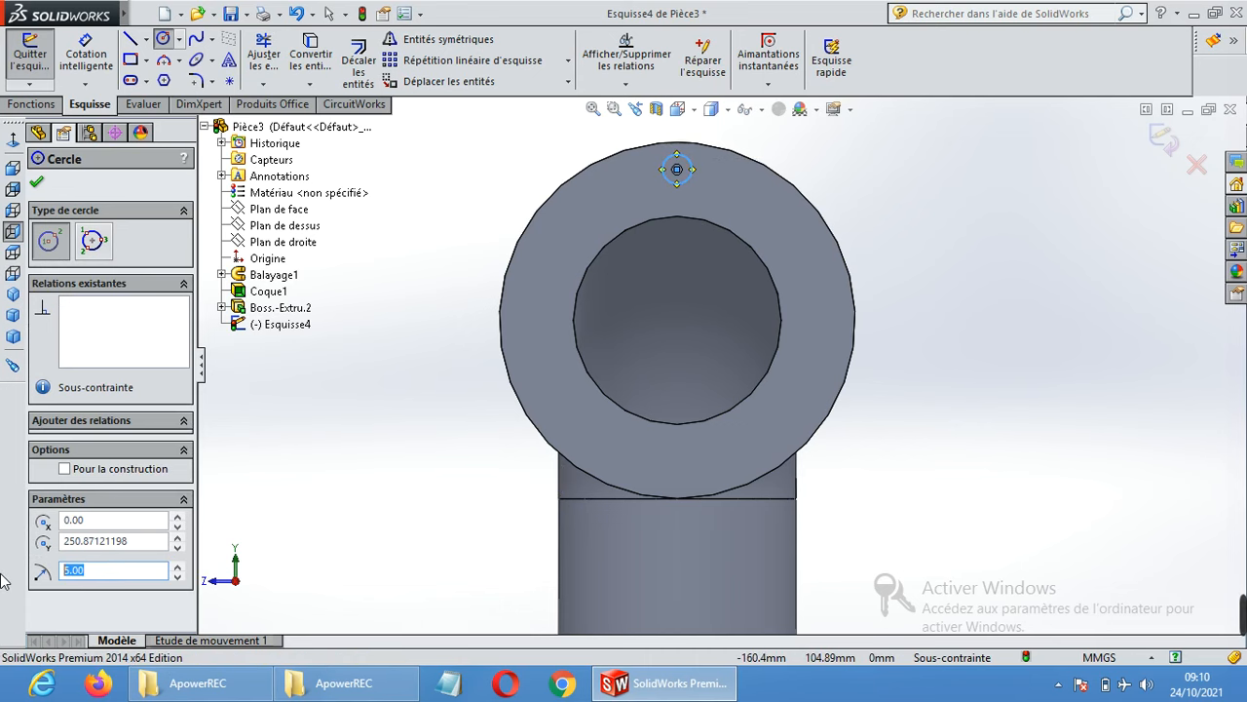
{"action": "type", "text": "6"}
{"action": "key", "text": "Return"}
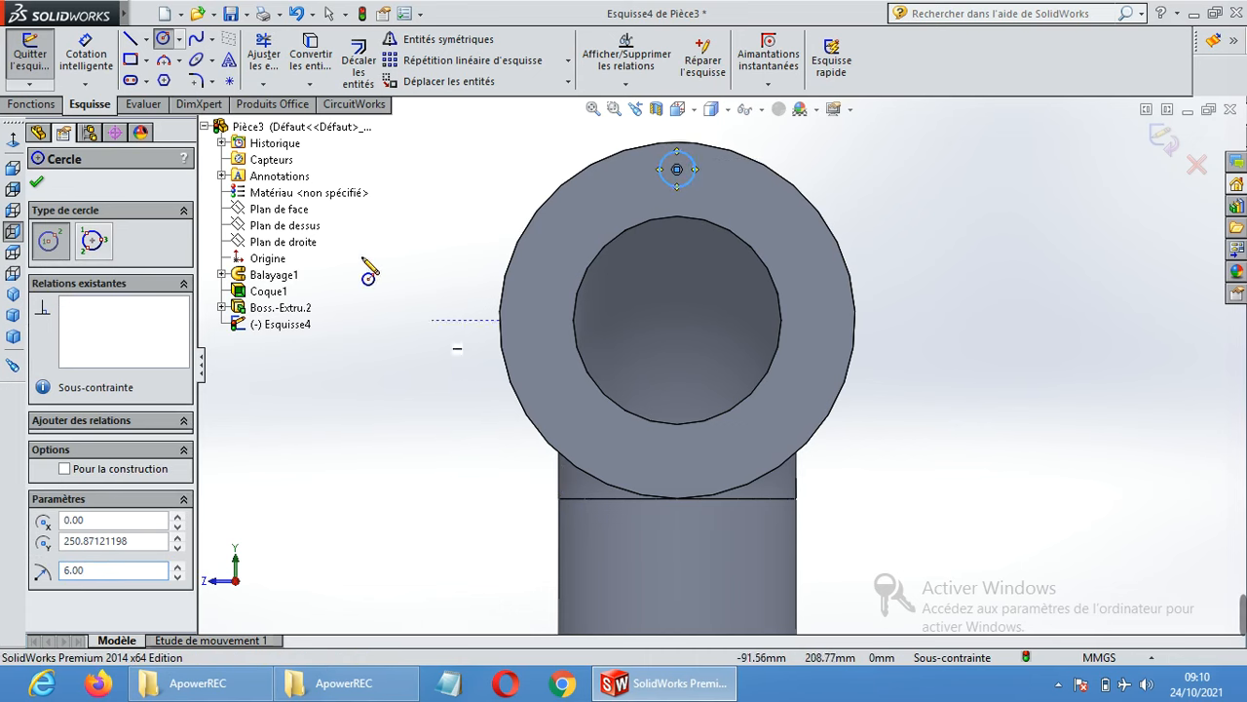
{"action": "left_click", "coordinate": [36, 184]}
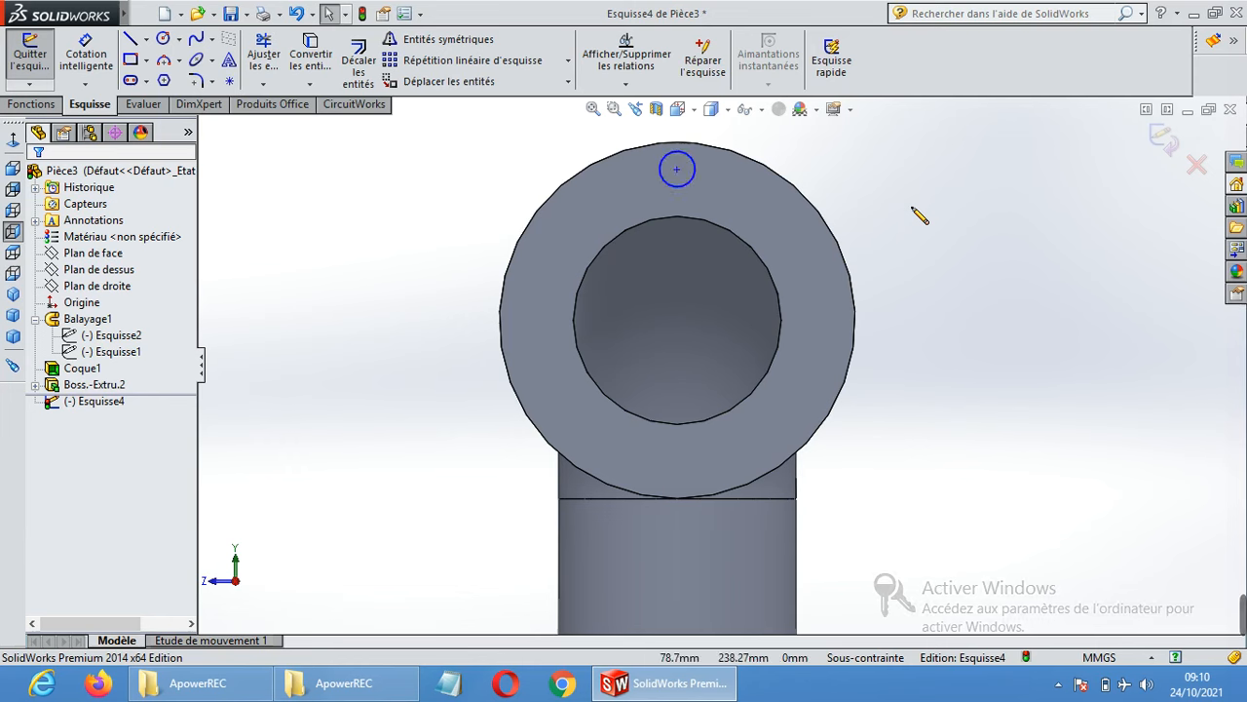
{"action": "scroll", "coordinate": [916, 215], "scroll_direction": "up", "scroll_amount": 1}
{"action": "right_click", "coordinate": [924, 256]}
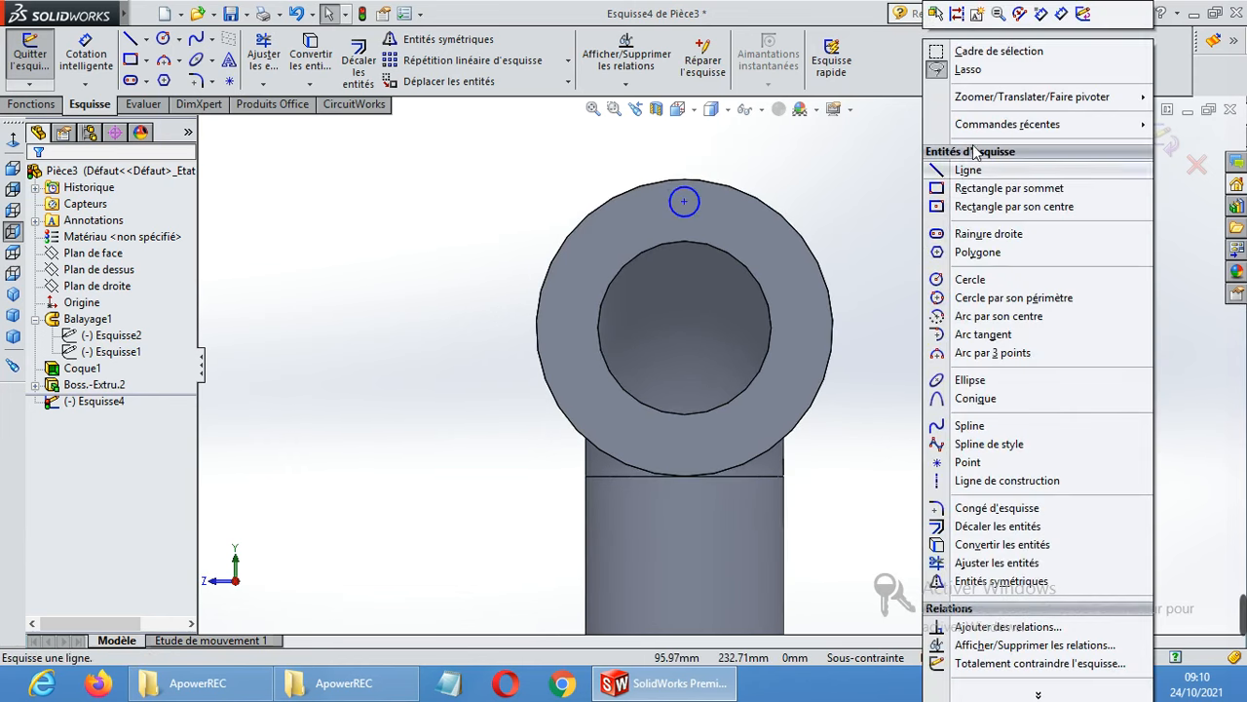
{"action": "left_click", "coordinate": [950, 170]}
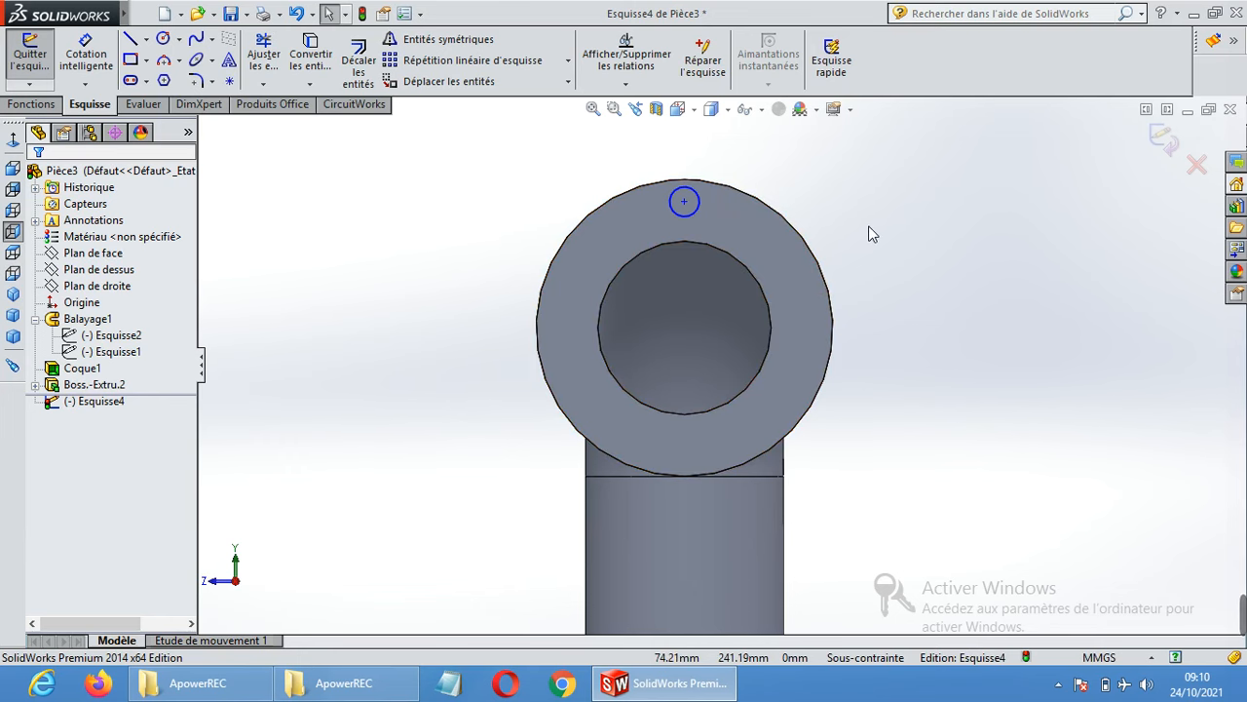
Cut the small circle through the flange with an extruded cut using Jusqu'à la surface, ending at the flange's back face.
{"action": "middle_click_drag", "start_coordinate": [874, 235], "coordinate": [895, 249]}
{"action": "middle_click_drag", "start_coordinate": [1006, 268], "coordinate": [1036, 296]}
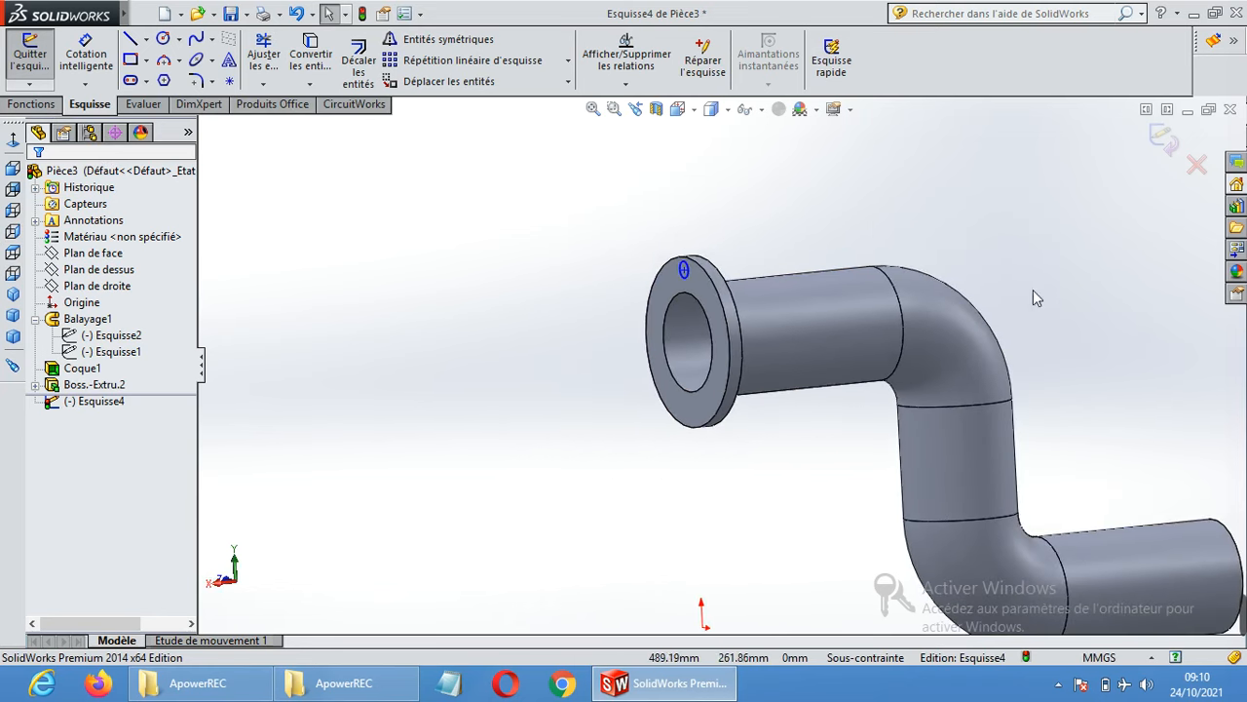
{"action": "left_click", "coordinate": [31, 104]}
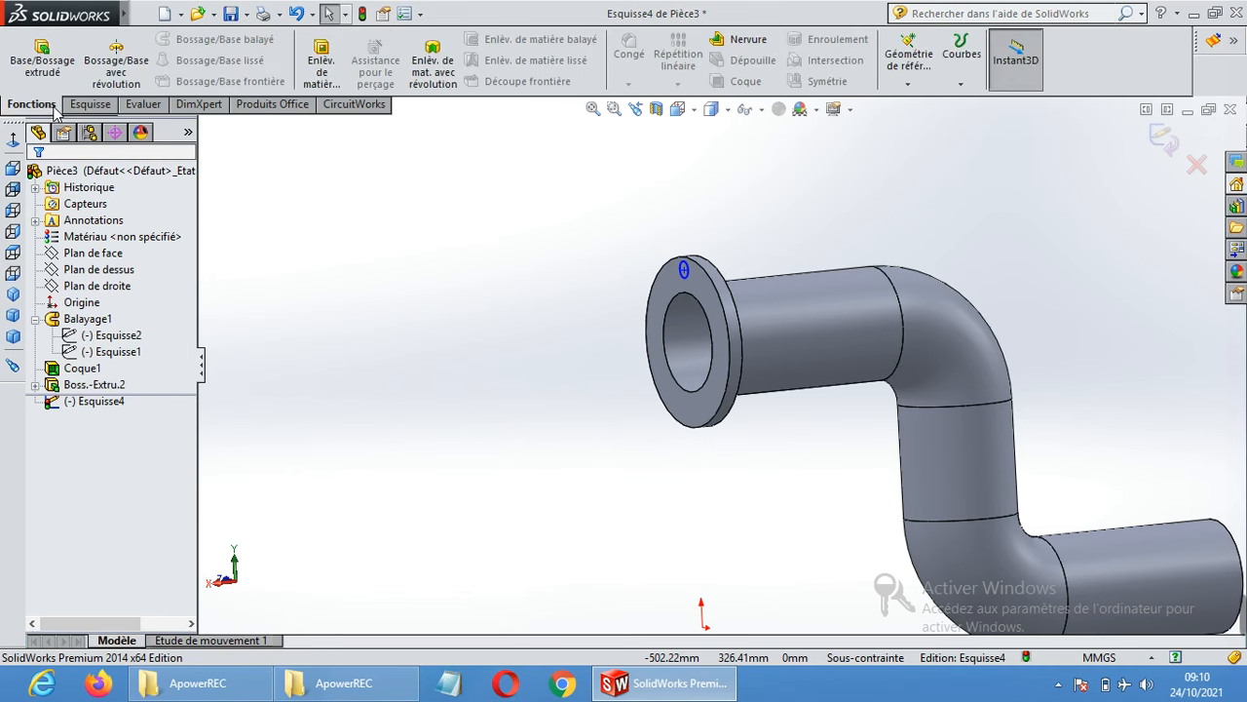
{"action": "left_click", "coordinate": [329, 60]}
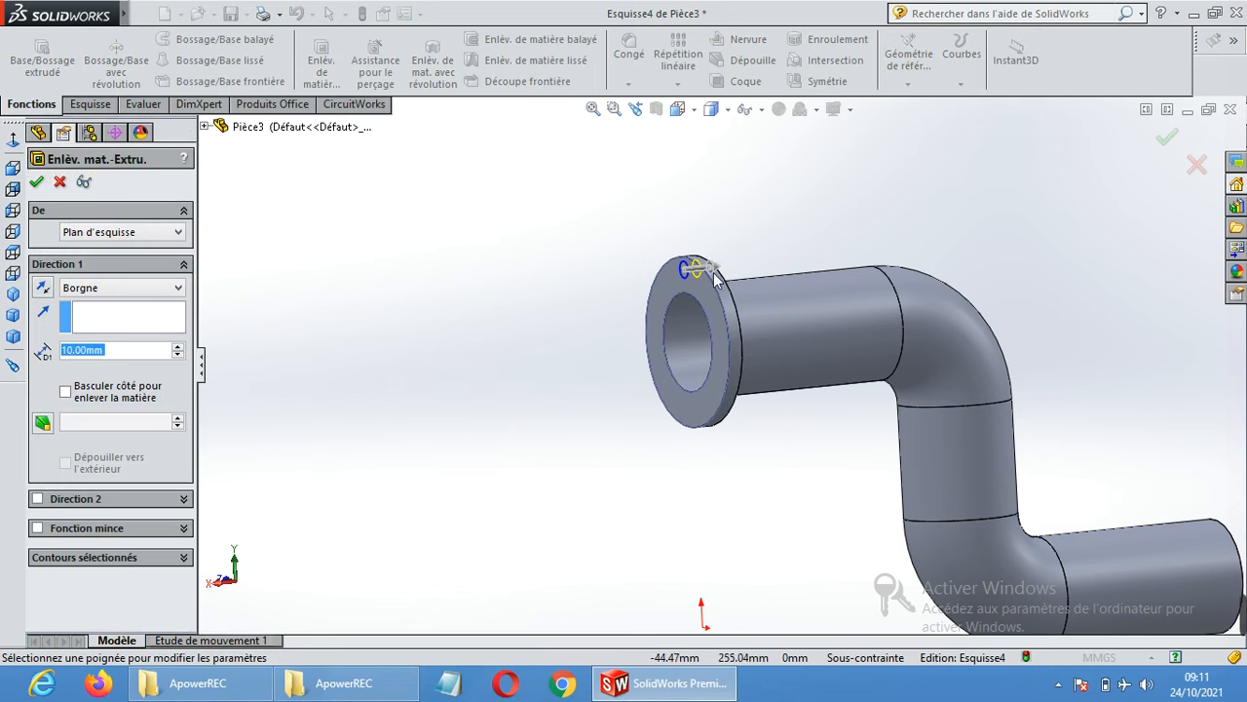
{"action": "middle_click_drag", "start_coordinate": [986, 258], "coordinate": [938, 281]}
{"action": "left_click", "coordinate": [128, 358]}
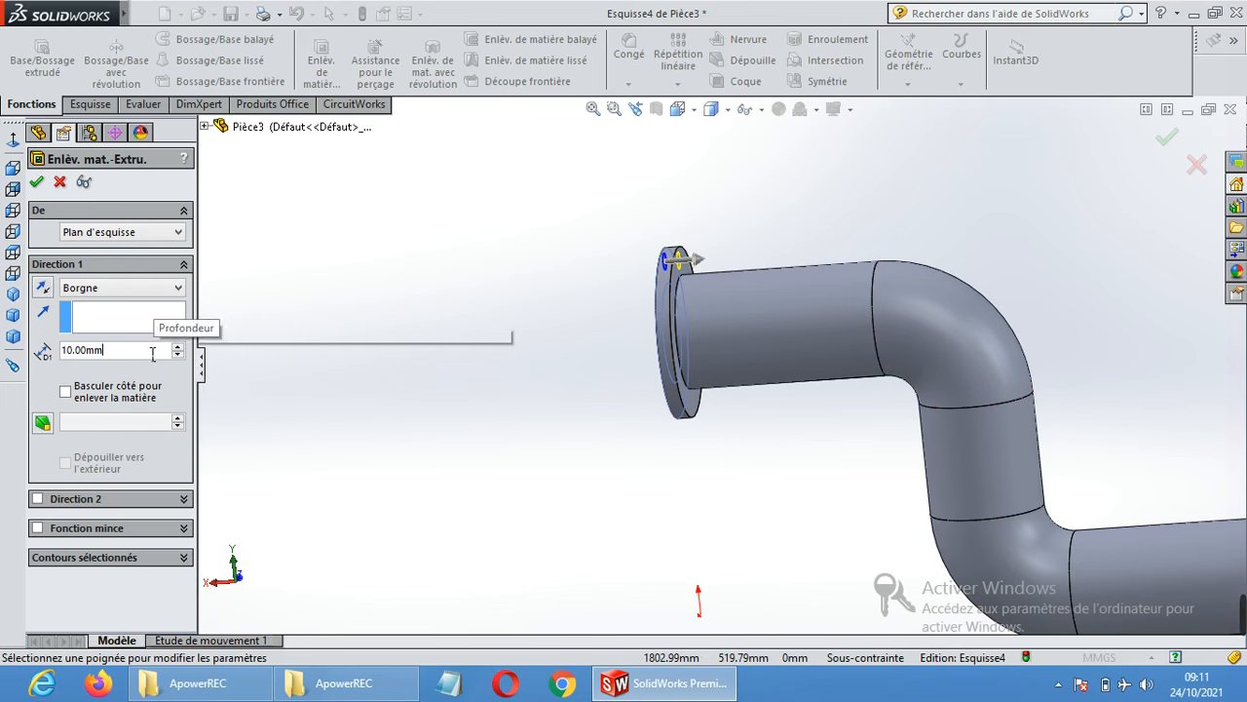
{"action": "left_click", "coordinate": [178, 288]}
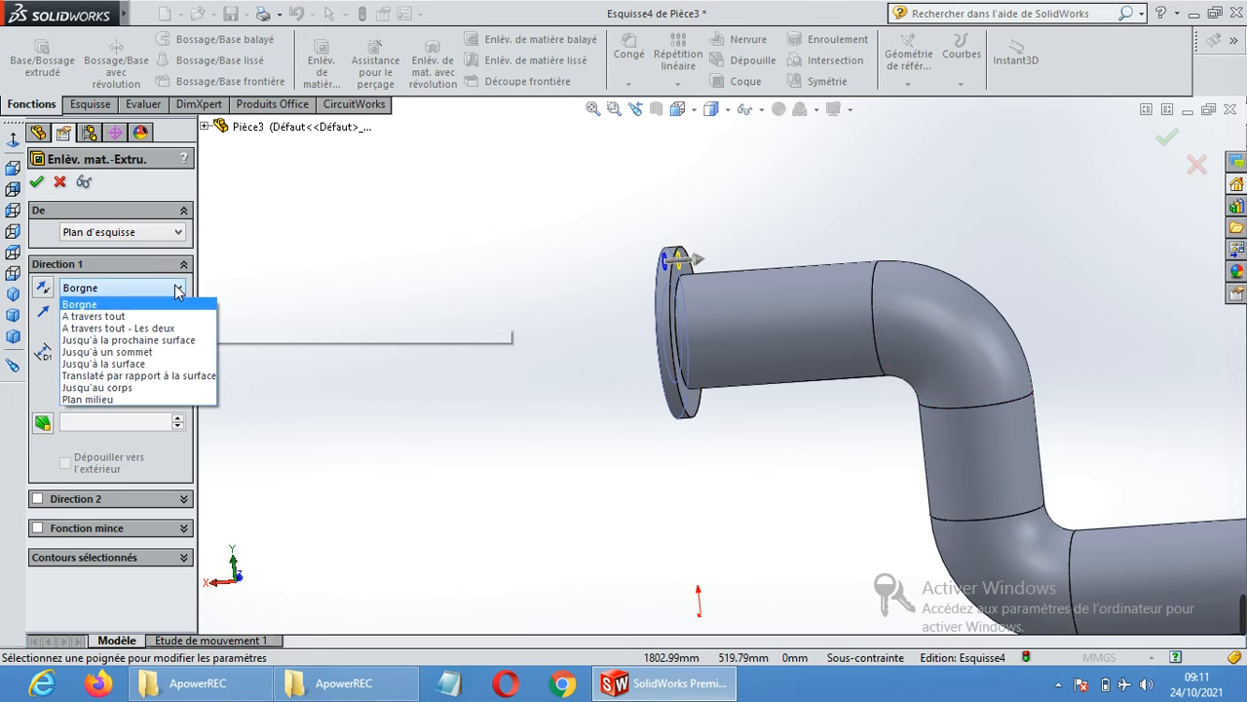
{"action": "left_click", "coordinate": [125, 364]}
{"action": "left_click", "coordinate": [677, 292]}
{"action": "middle_click_drag", "start_coordinate": [838, 244], "coordinate": [1150, 250]}
{"action": "left_click", "coordinate": [108, 289]}
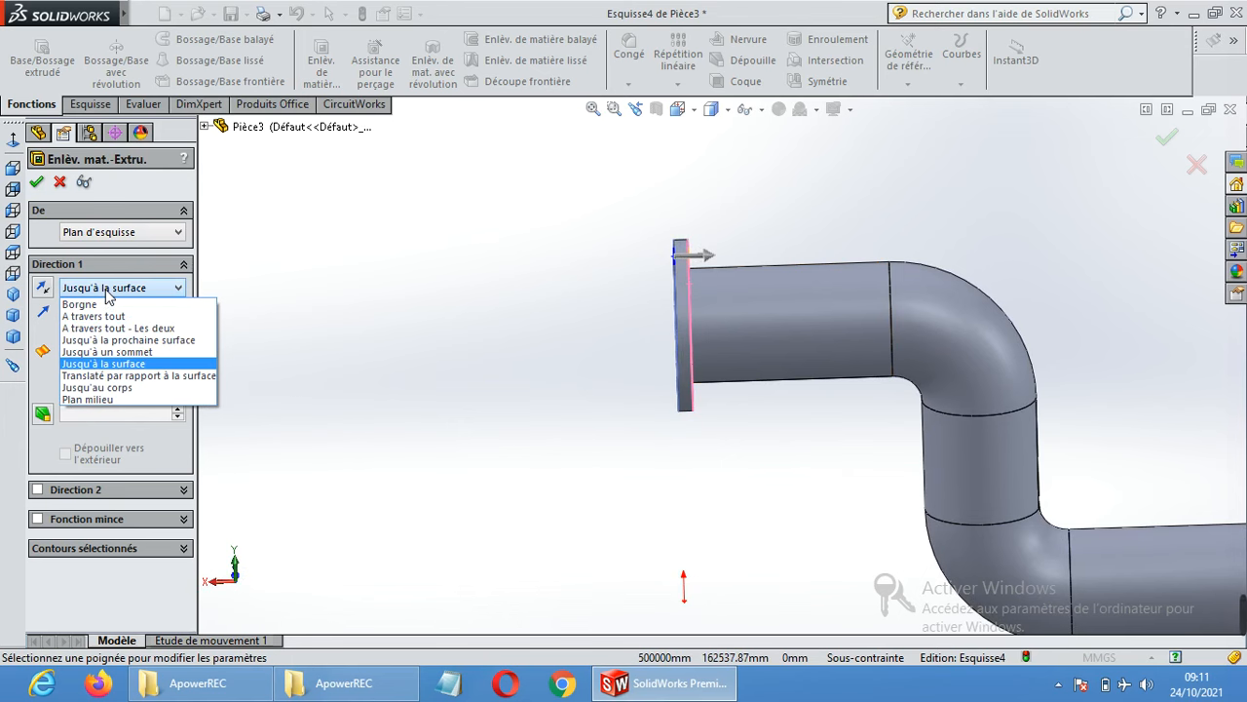
{"action": "left_click", "coordinate": [108, 290]}
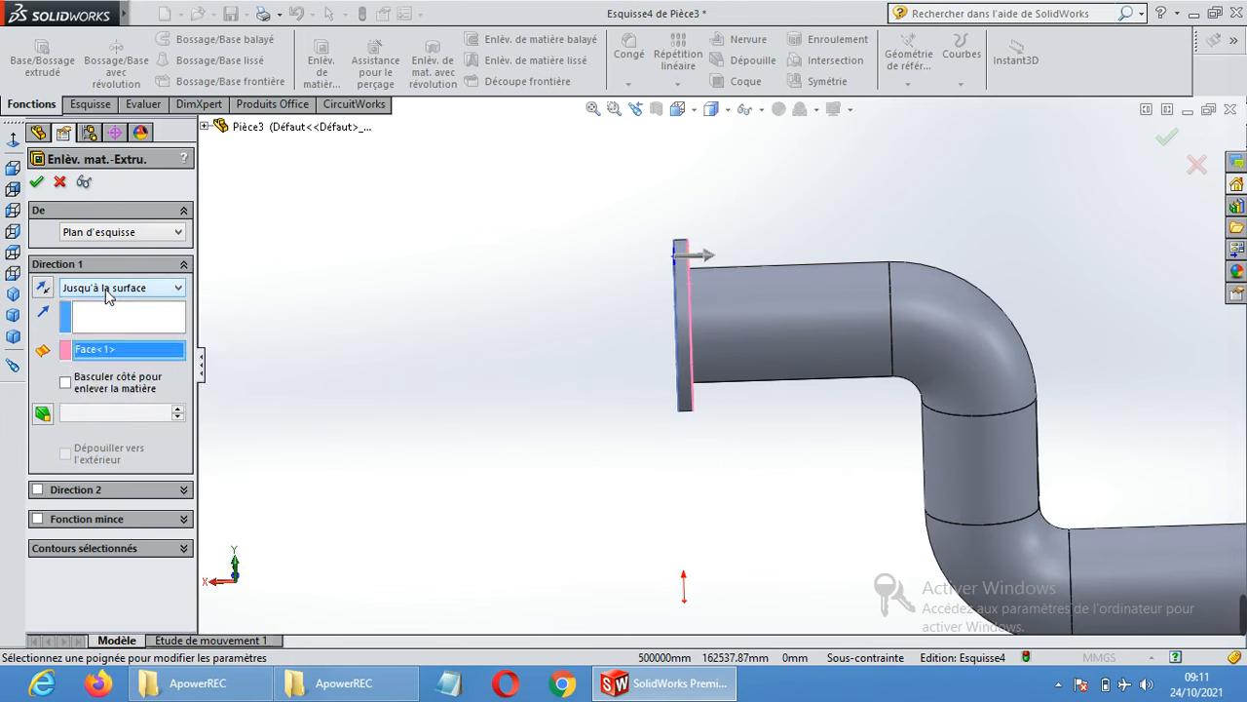
{"action": "left_click", "coordinate": [38, 182]}
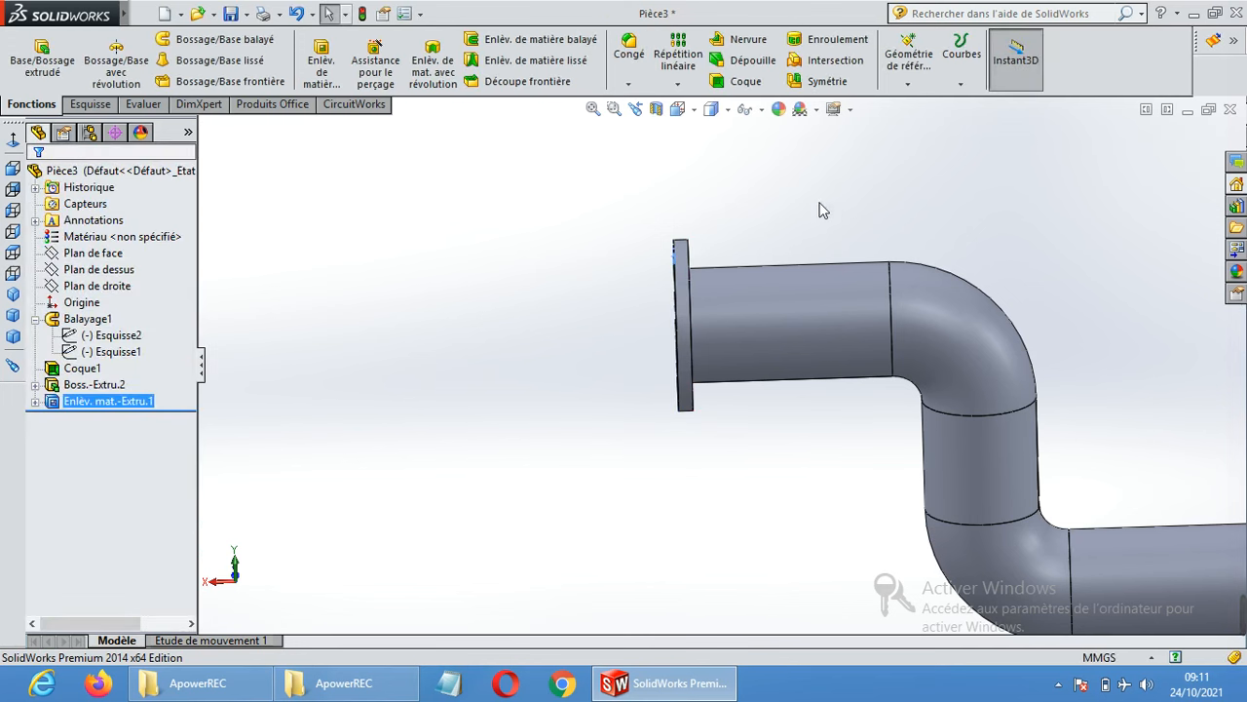
Examine the bolt hole from the back and front of the flange.
{"action": "middle_click_drag", "start_coordinate": [770, 251], "coordinate": [712, 257]}
{"action": "scroll", "coordinate": [801, 268], "scroll_direction": "up", "scroll_amount": 1}
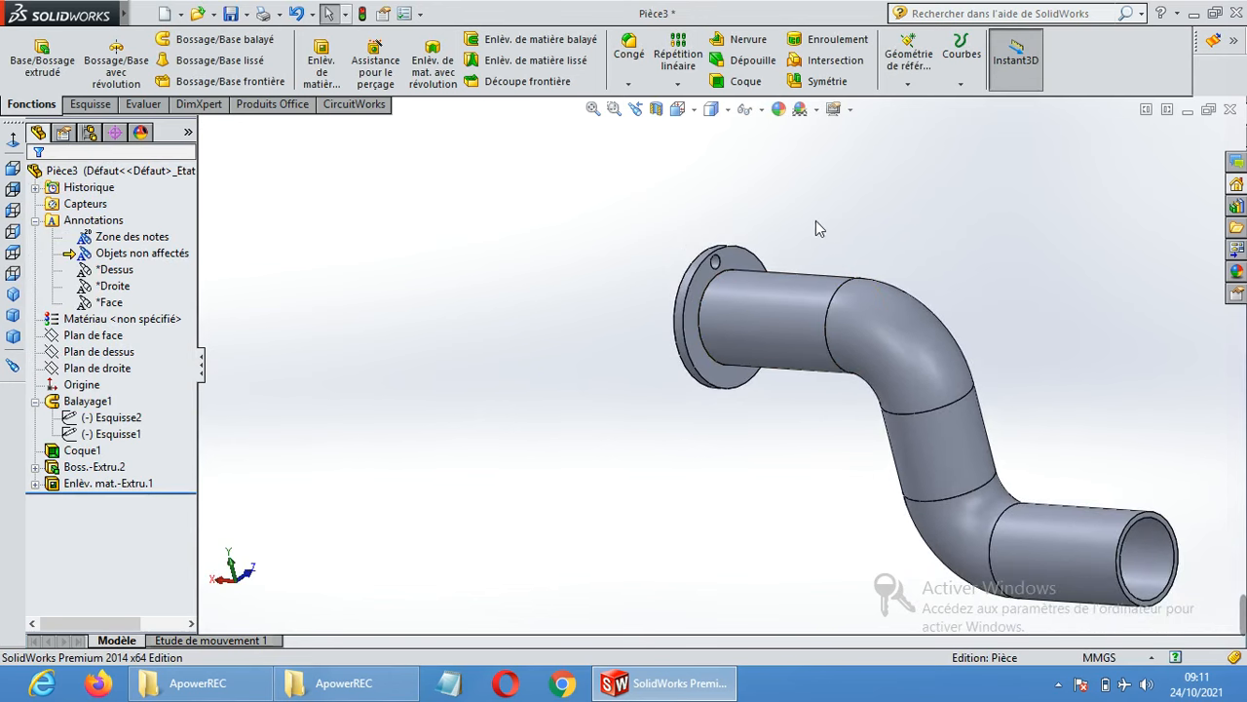
{"action": "scroll", "coordinate": [1097, 416], "scroll_direction": "up", "scroll_amount": 1}
{"action": "middle_click_drag", "start_coordinate": [932, 351], "coordinate": [1050, 327]}
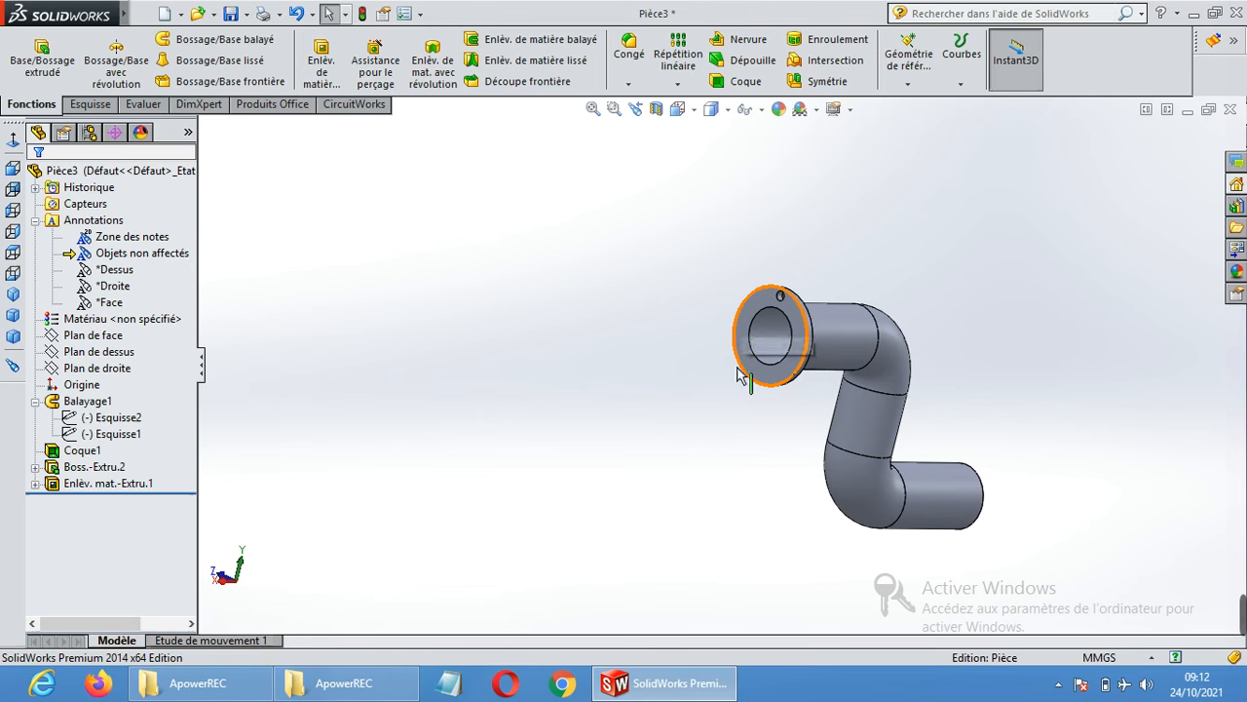
{"action": "scroll", "coordinate": [815, 343], "scroll_direction": "down", "scroll_amount": 3}
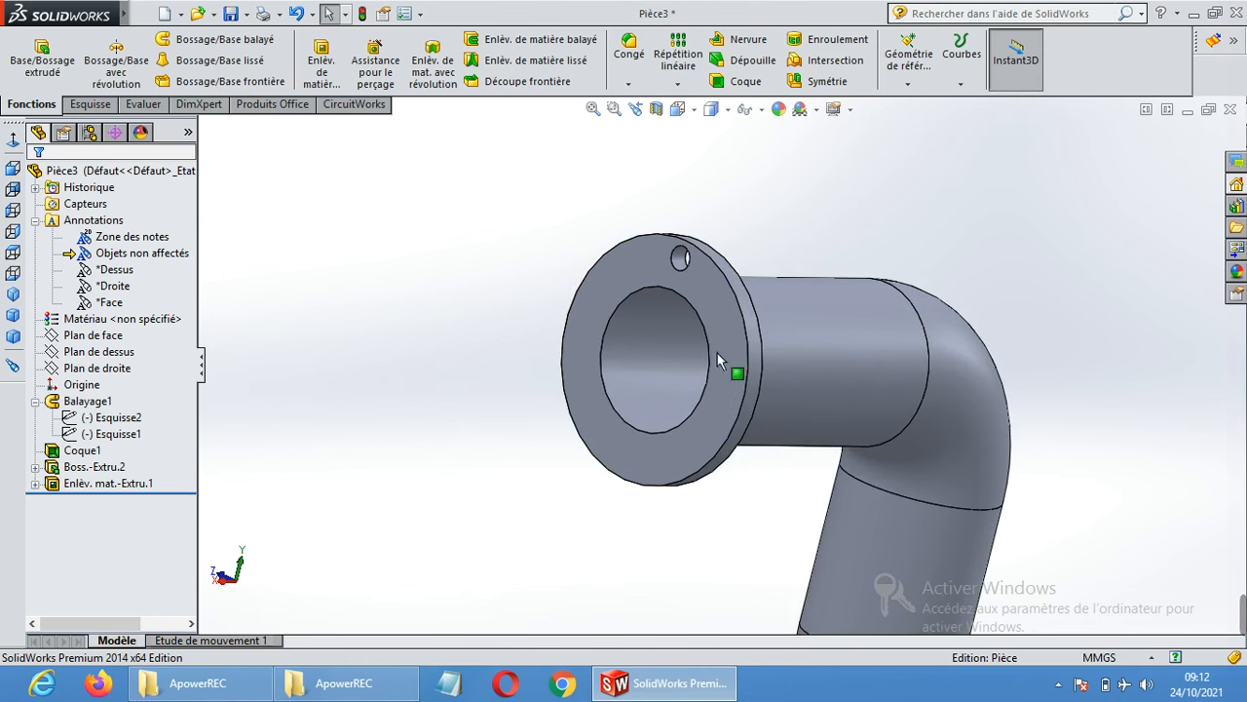
Show the temporary axes and start a circular pattern (Répétition circulaire) around the flange bore's axis.
{"action": "left_click", "coordinate": [763, 110]}
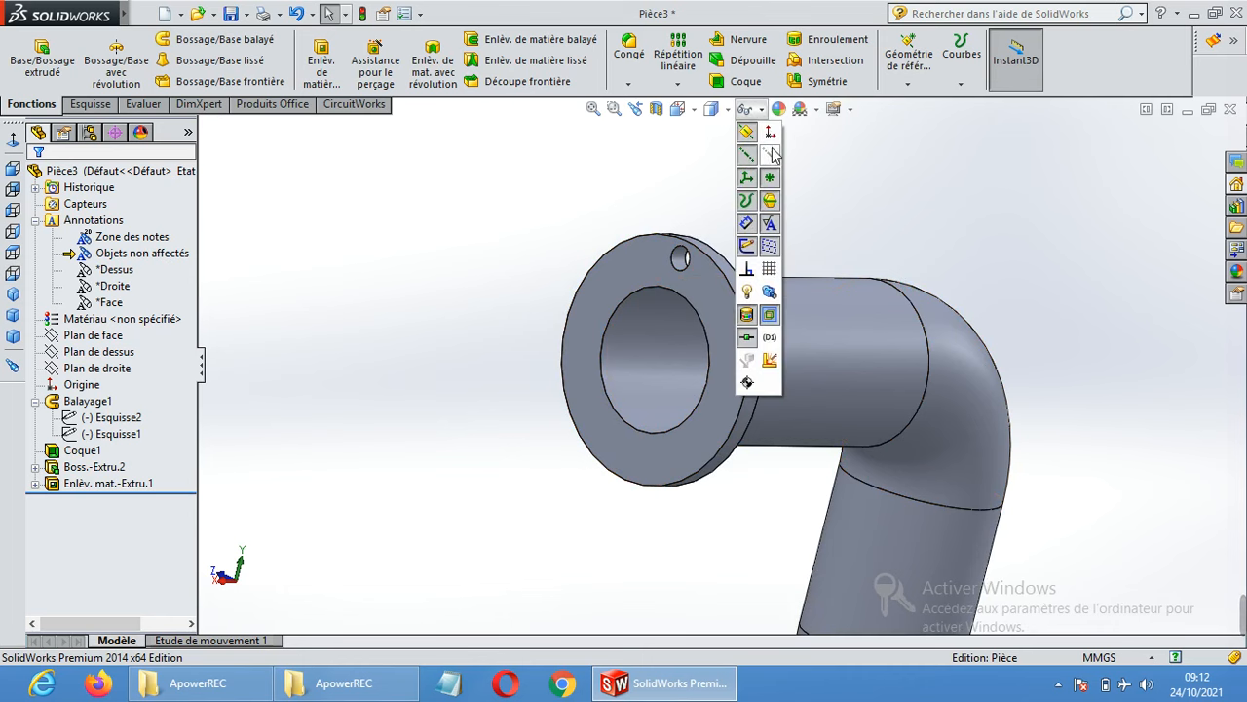
{"action": "left_click", "coordinate": [770, 158]}
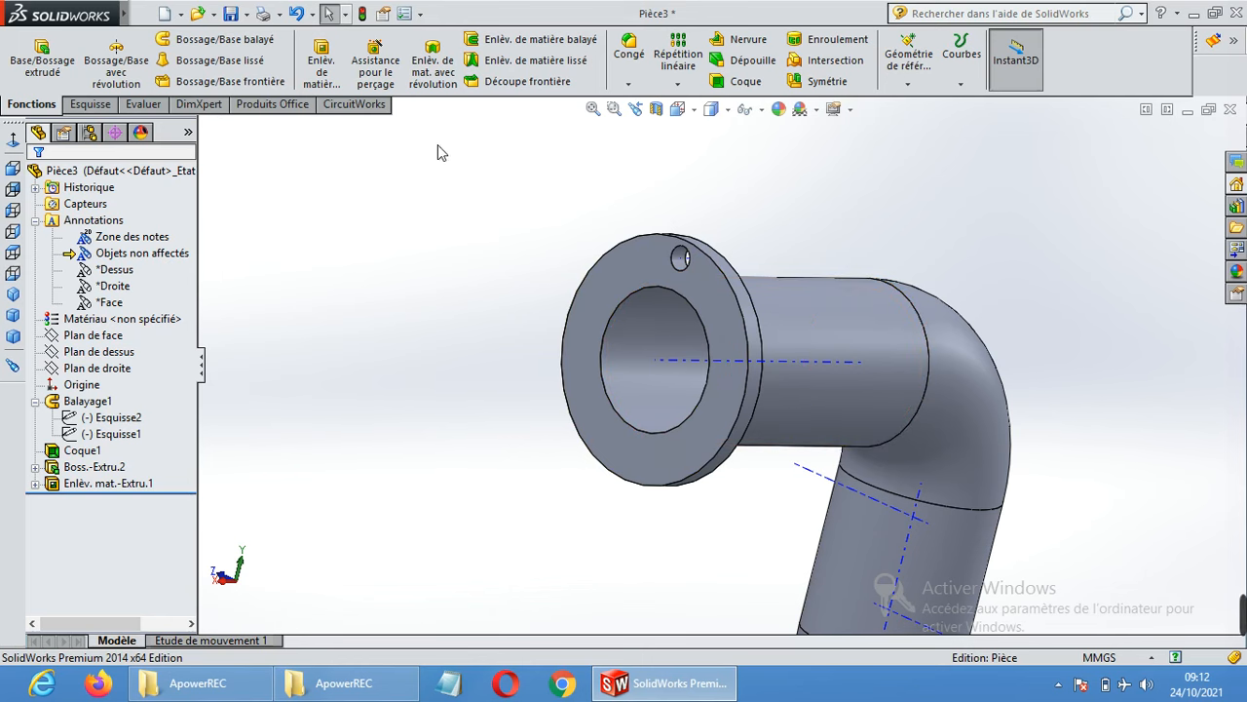
{"action": "left_click", "coordinate": [685, 85]}
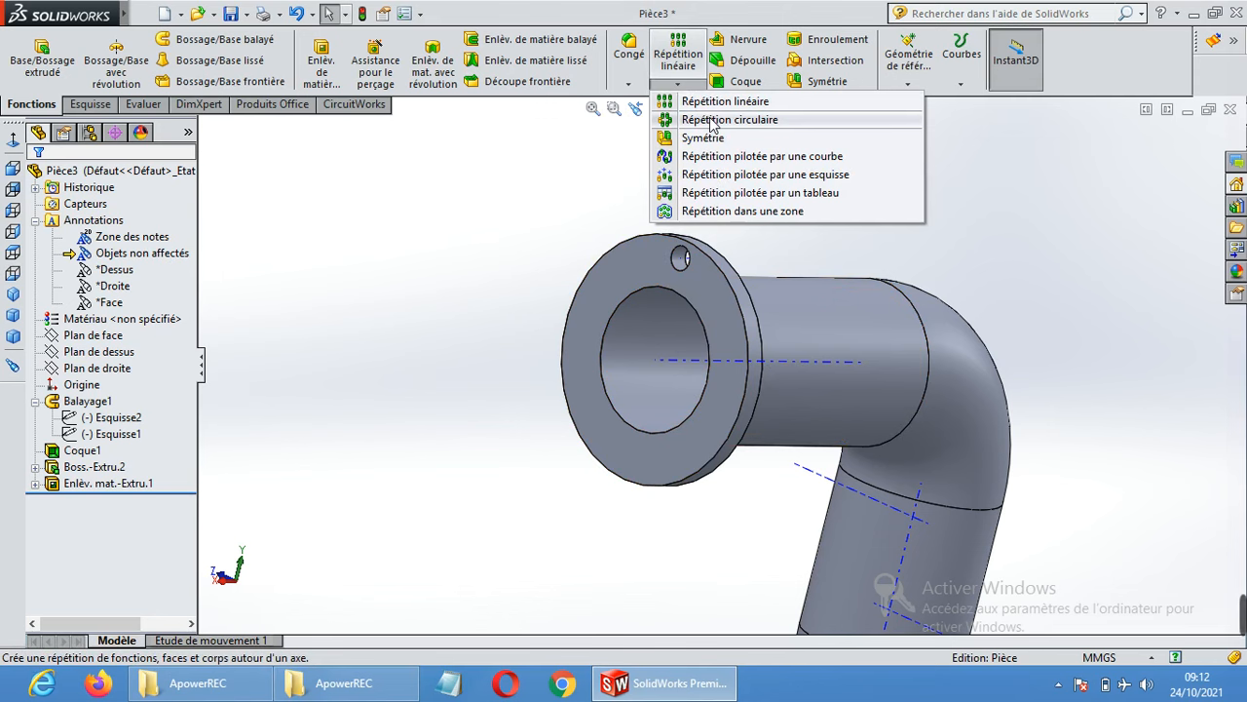
{"action": "left_click", "coordinate": [711, 119]}
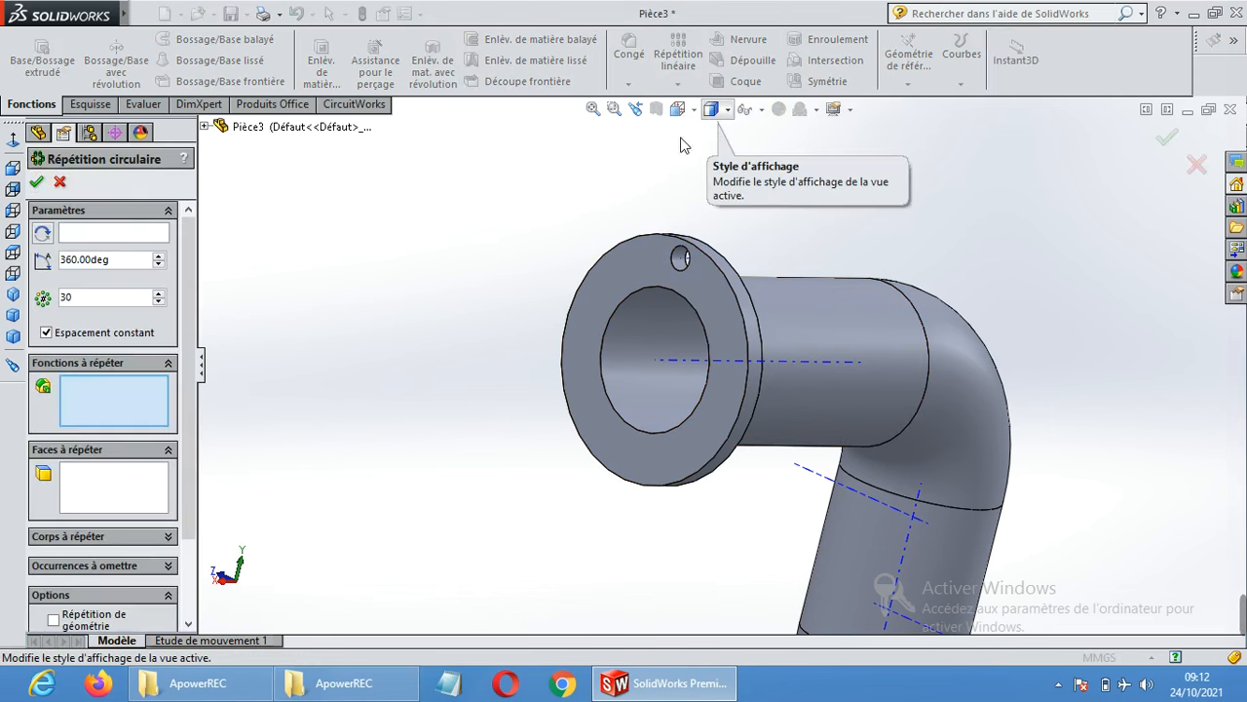
{"action": "left_click", "coordinate": [80, 241]}
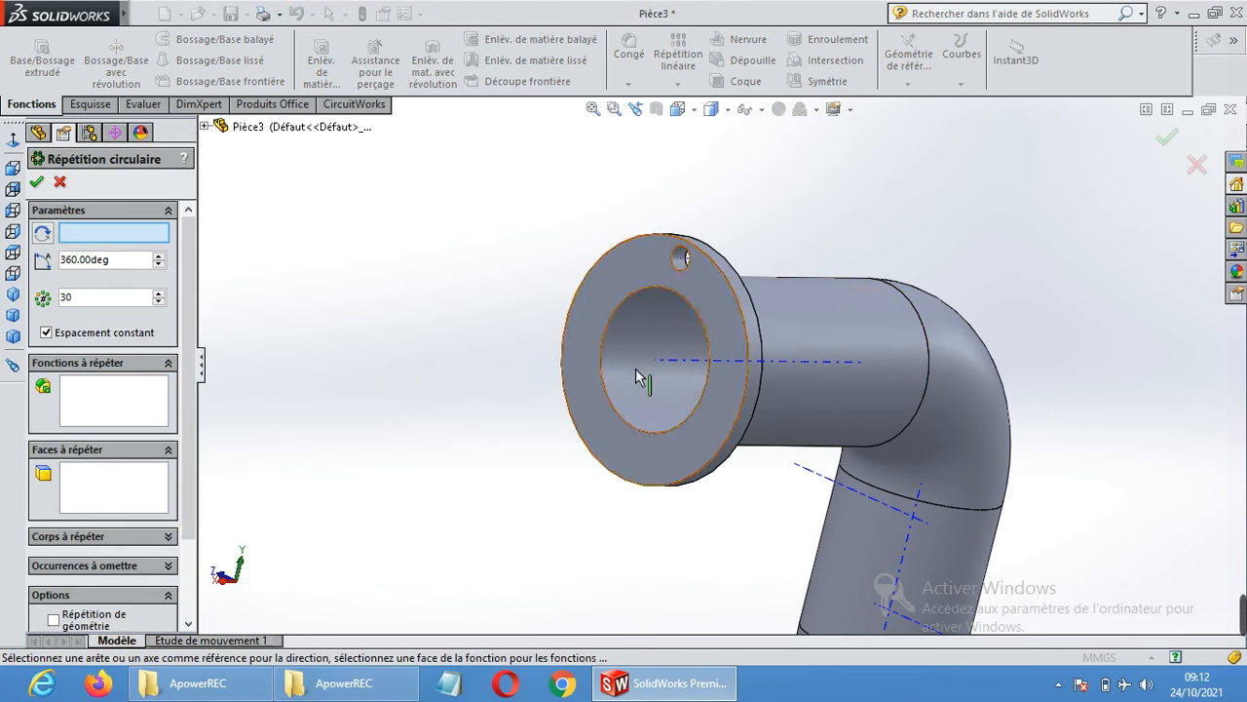
{"action": "left_click", "coordinate": [672, 362]}
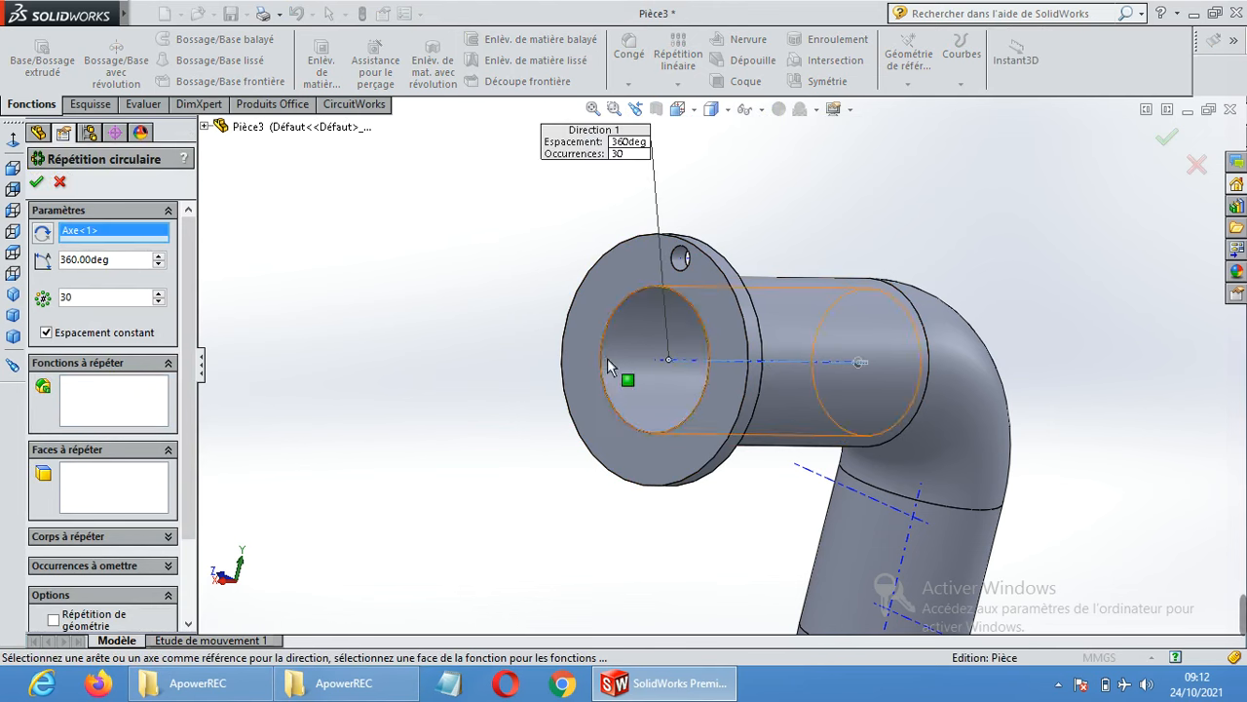
Pattern the bolt hole cut Enlèv. mat.-Extru.1 as 8 equally spaced occurrences over 360° around the flange.
{"action": "left_click_drag", "start_coordinate": [78, 297], "coordinate": [57, 298]}
{"action": "type", "text": "8"}
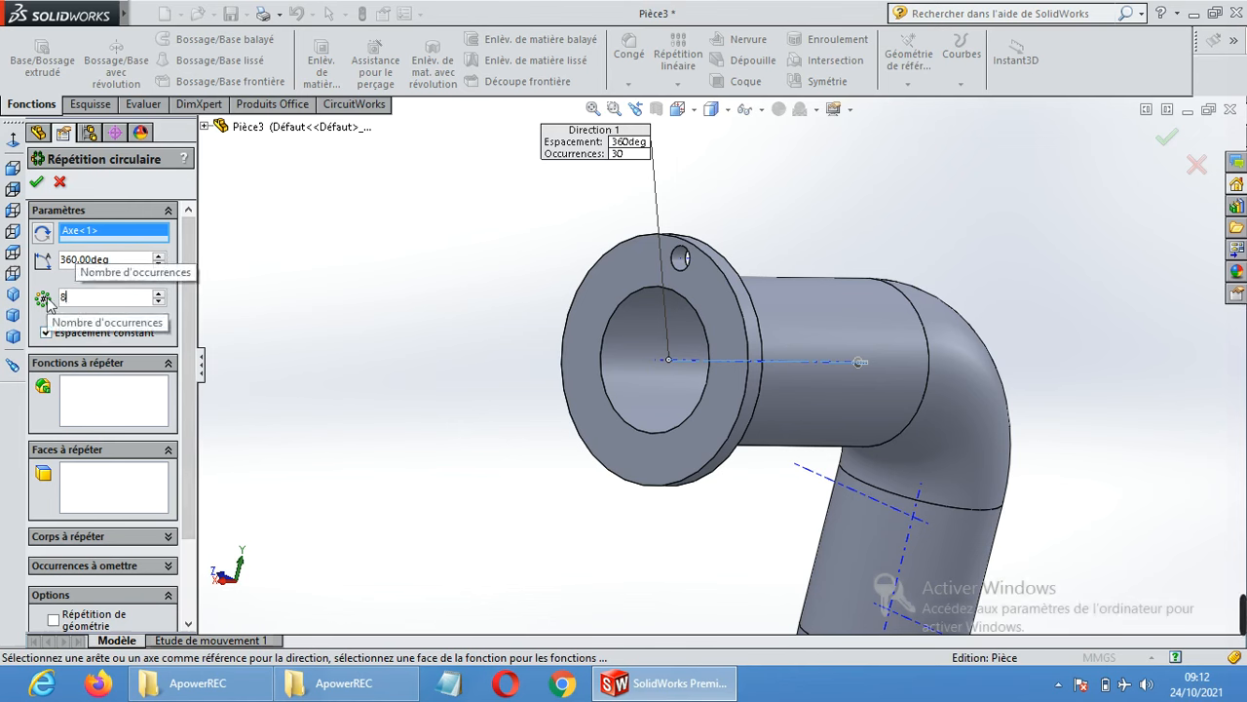
{"action": "left_click", "coordinate": [90, 400]}
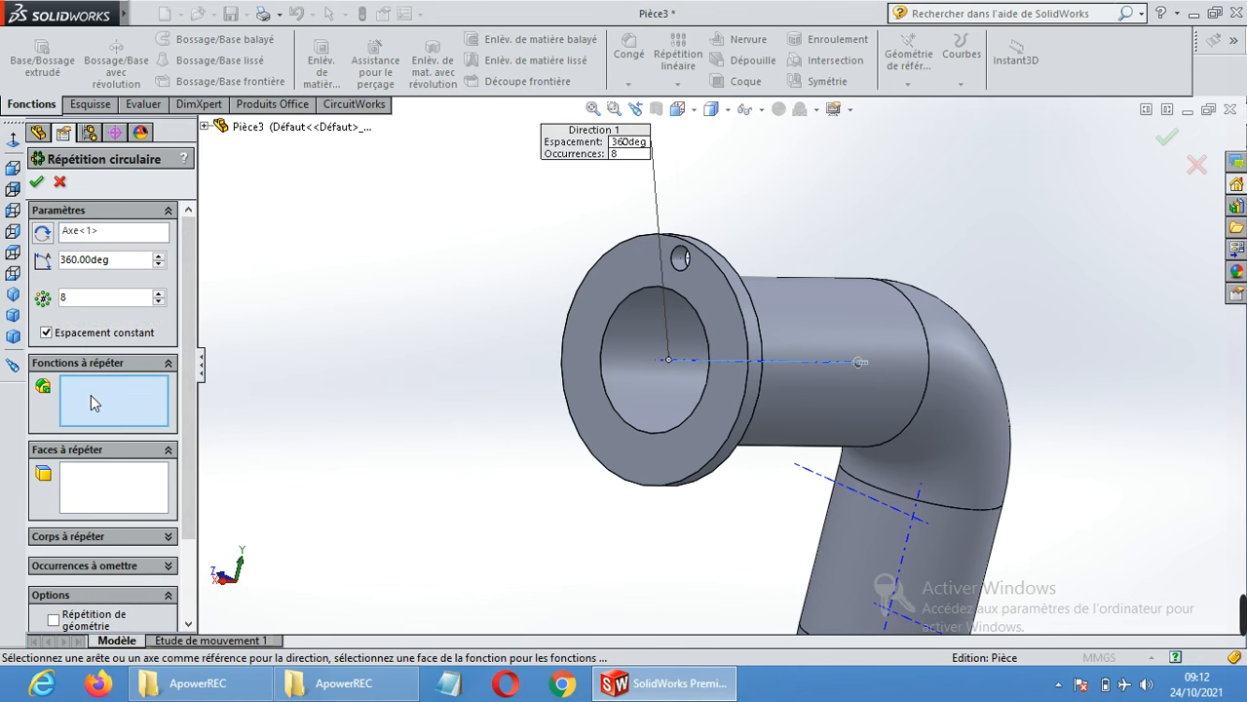
{"action": "left_click", "coordinate": [205, 127]}
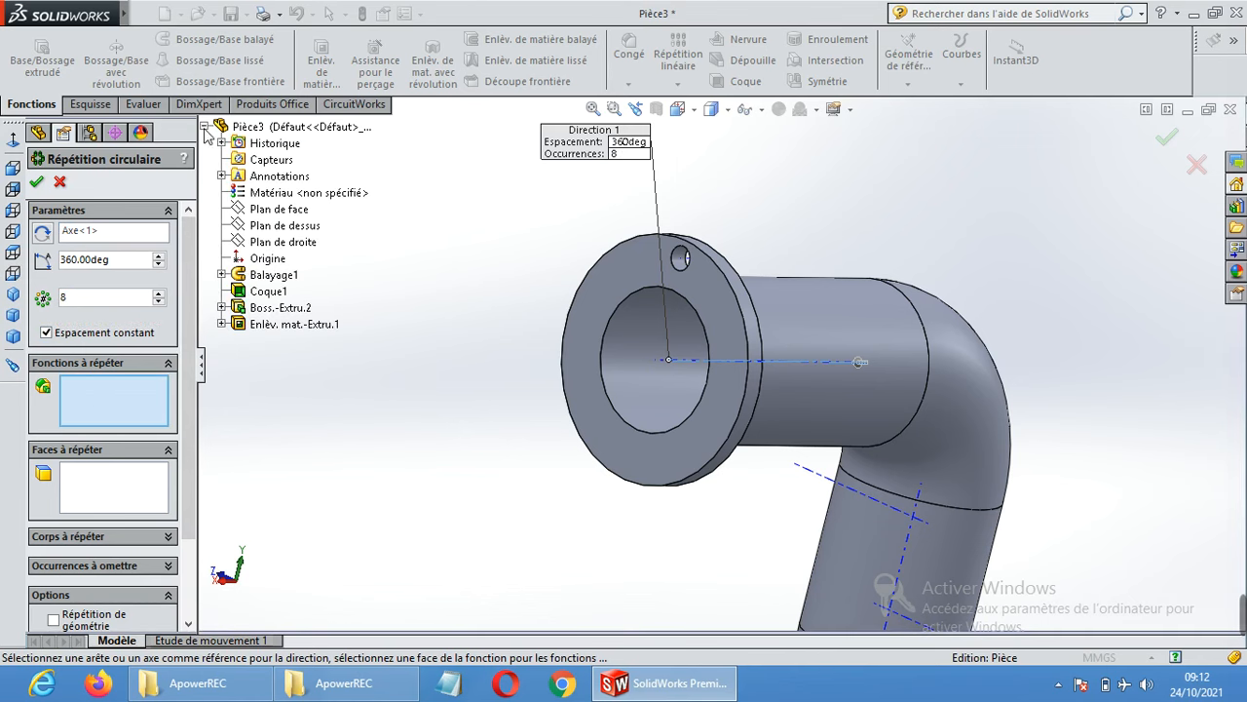
{"action": "left_click", "coordinate": [280, 326]}
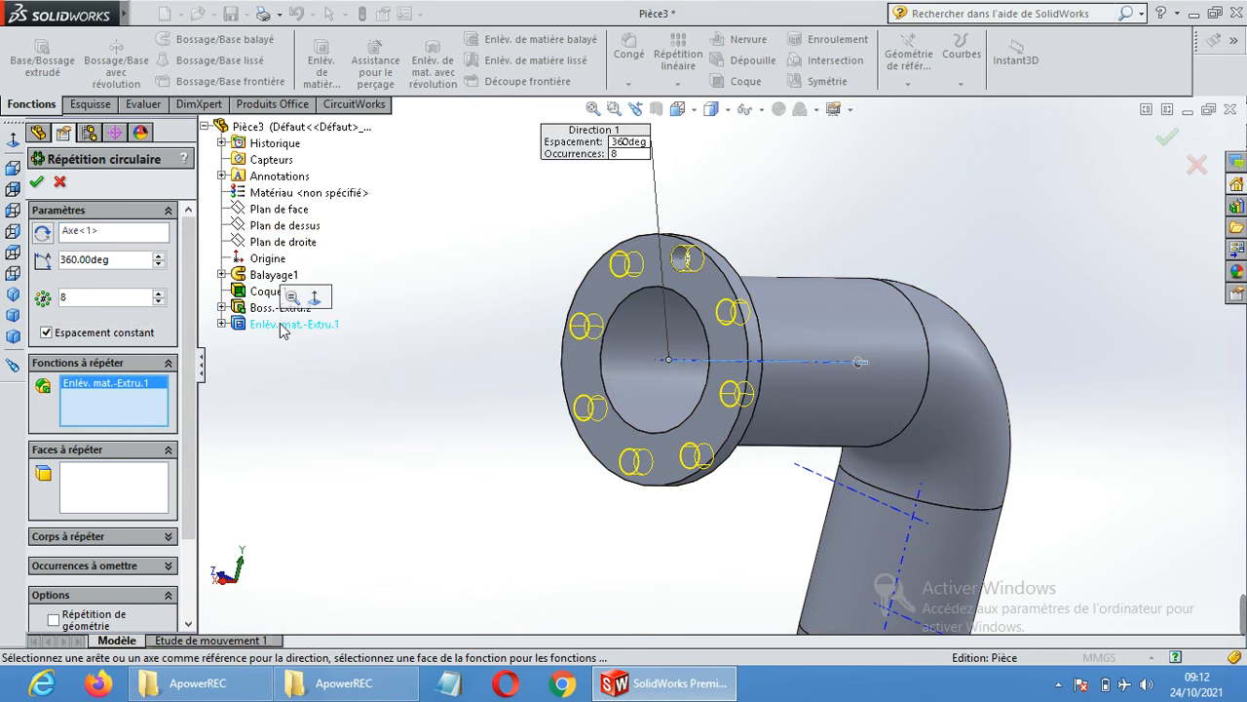
{"action": "left_click", "coordinate": [38, 183]}
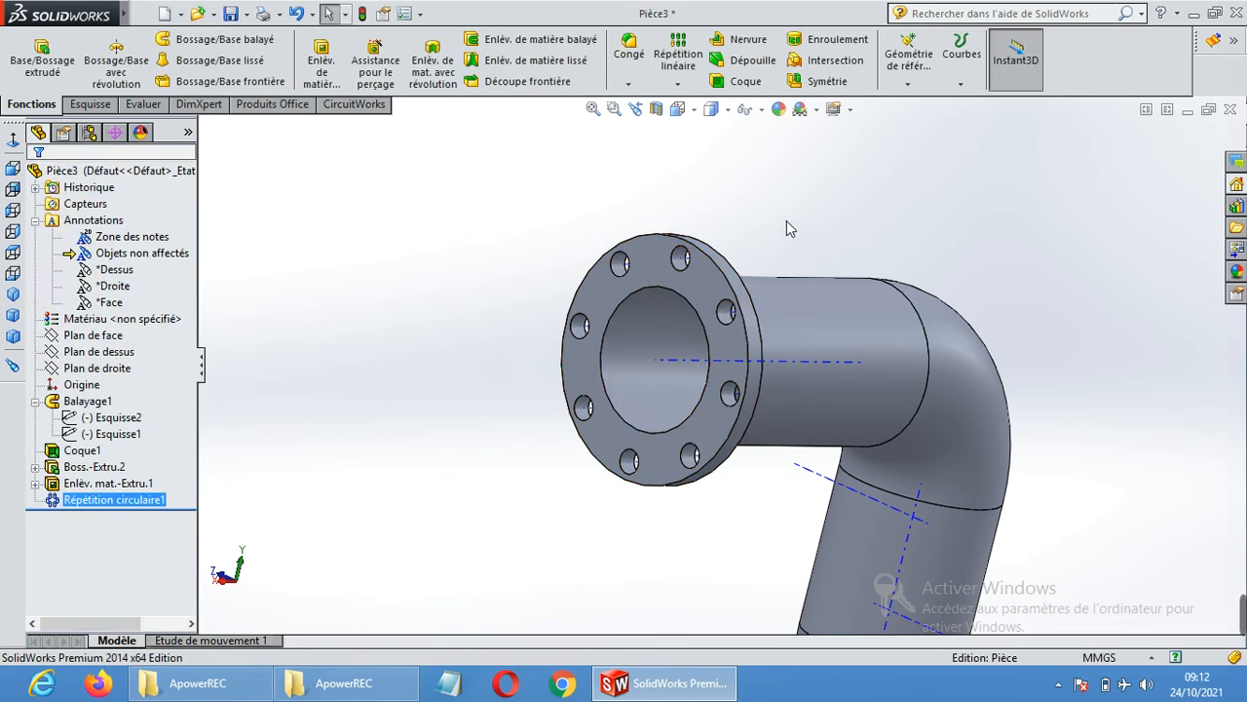
Hide the temporary axes of the pipe.
{"action": "scroll", "coordinate": [791, 241], "scroll_direction": "up", "scroll_amount": 3}
{"action": "scroll", "coordinate": [818, 254], "scroll_direction": "up", "scroll_amount": 2}
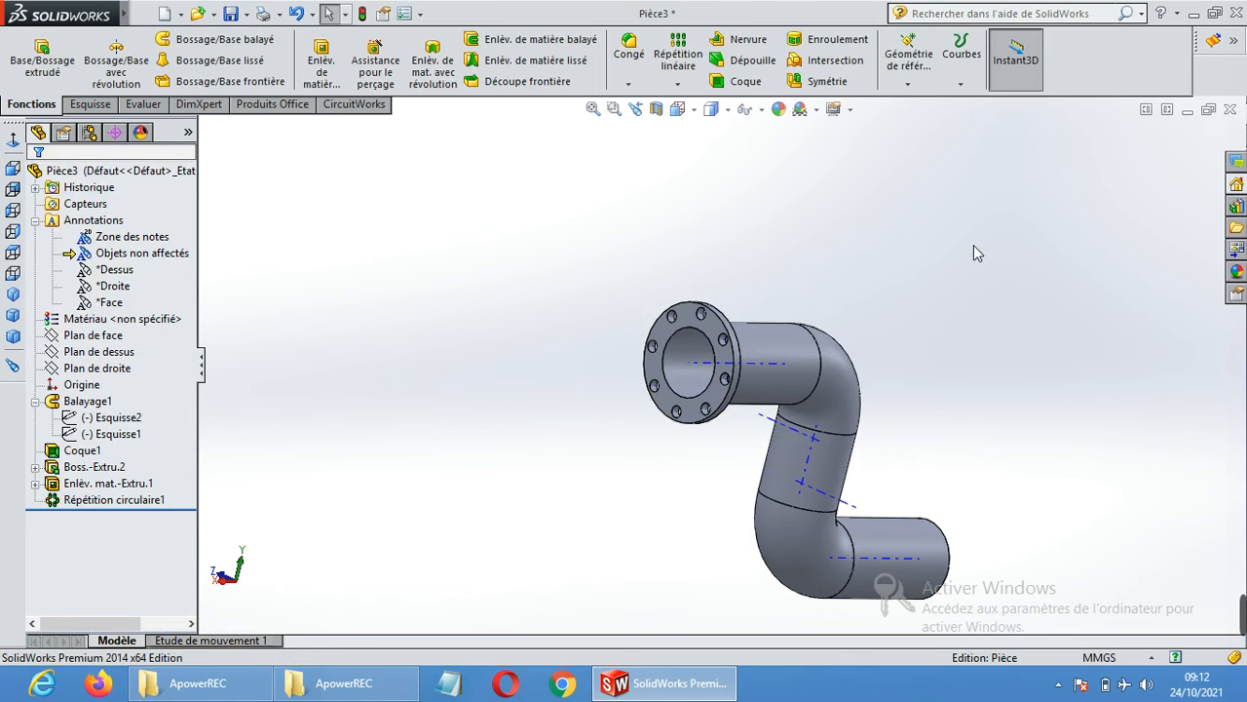
{"action": "middle_click_drag", "start_coordinate": [973, 245], "coordinate": [950, 296]}
{"action": "scroll", "coordinate": [937, 401], "scroll_direction": "up", "scroll_amount": 1}
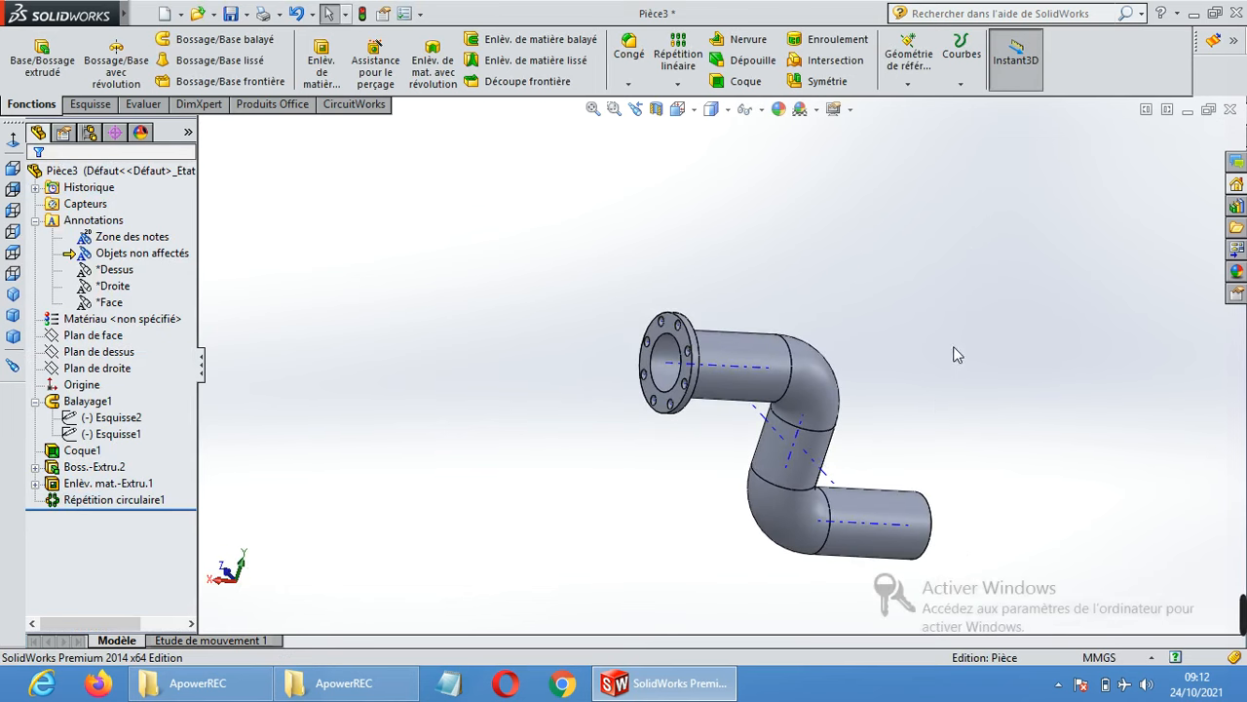
{"action": "mouse_move", "coordinate": [990, 394]}
{"action": "middle_mouse_down"}
{"action": "mouse_move", "coordinate": [874, 376]}
{"action": "mouse_move", "coordinate": [977, 376]}
{"action": "middle_mouse_up"}
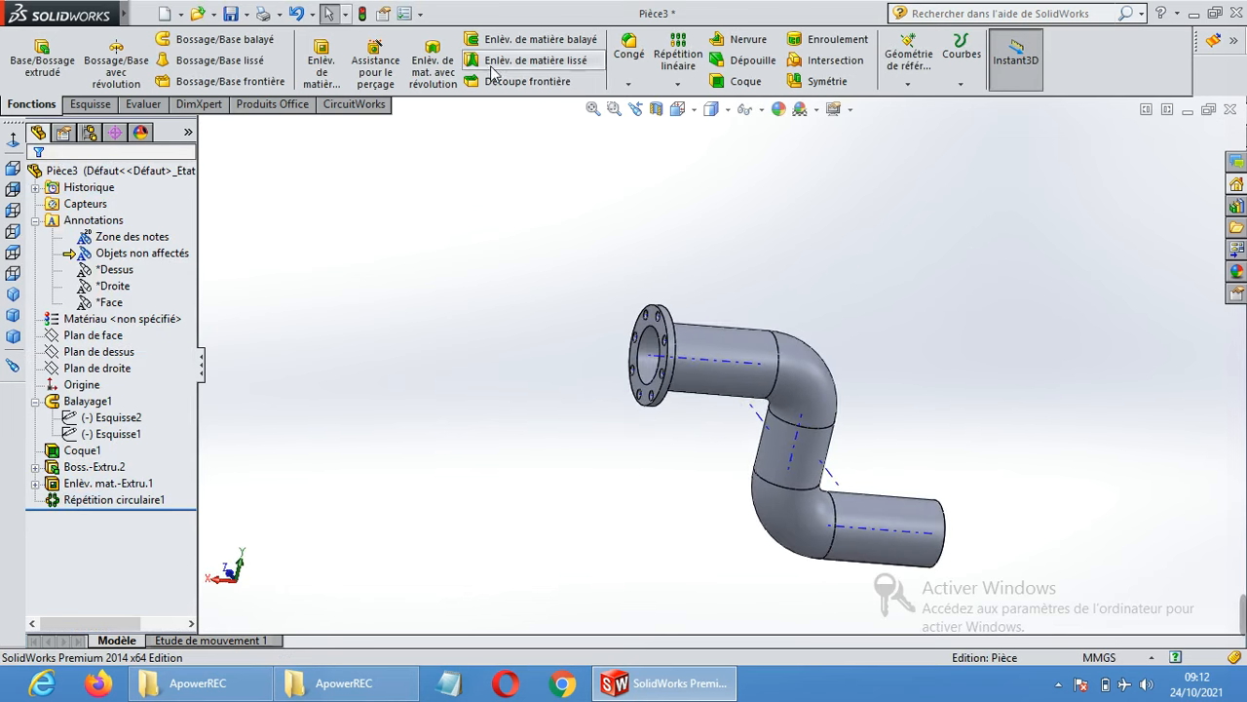
{"action": "left_click", "coordinate": [761, 109]}
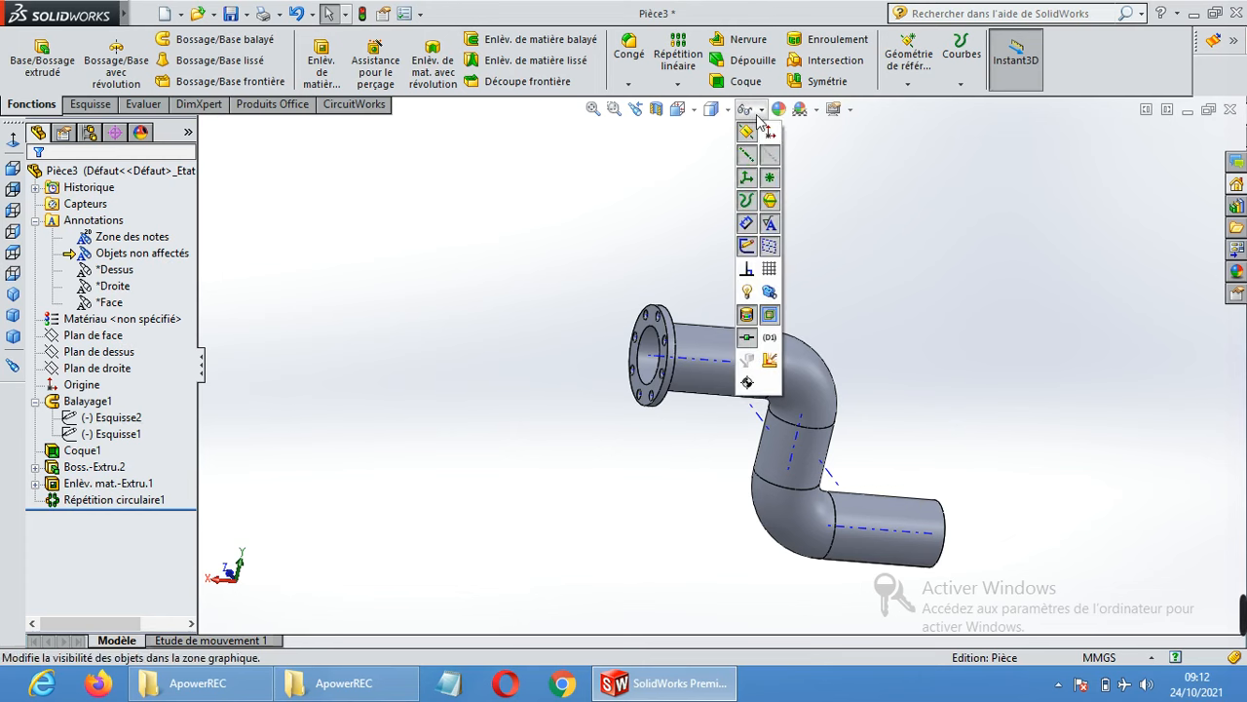
{"action": "left_click", "coordinate": [769, 156]}
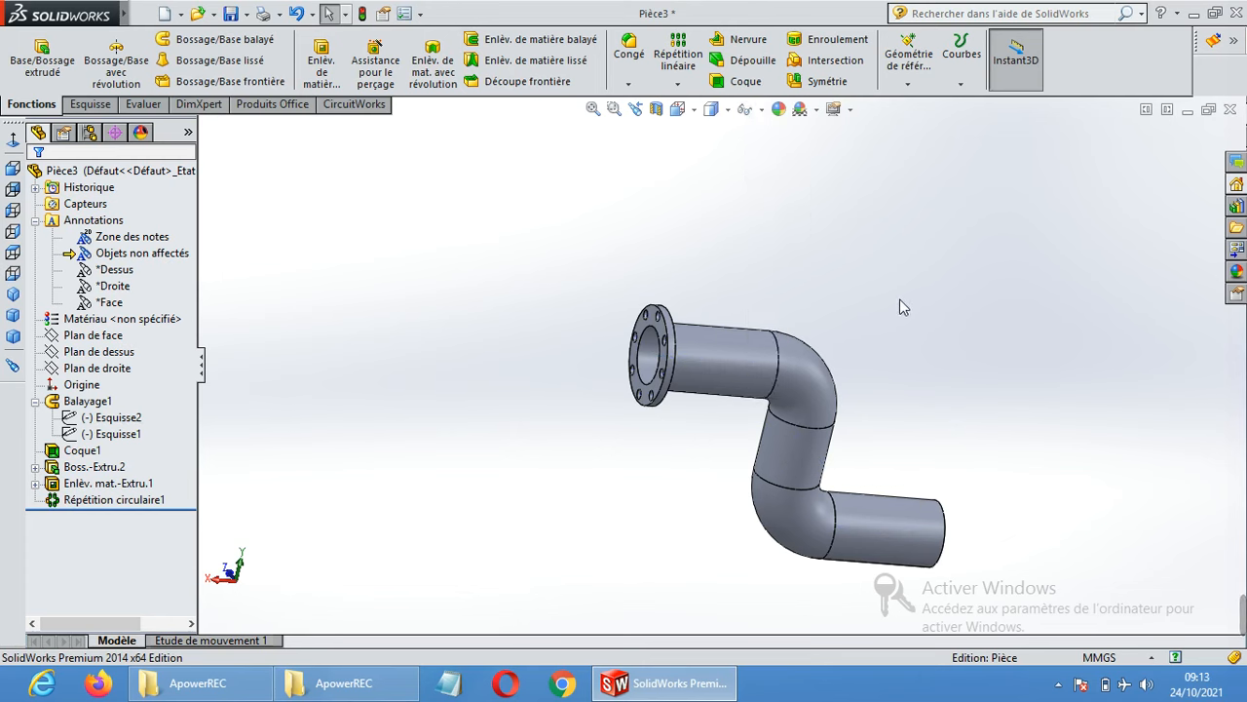
Add a constant 5 mm fillet along the circular edge where the pipe meets the flange's back face.
{"action": "middle_click_drag", "start_coordinate": [835, 355], "coordinate": [902, 337]}
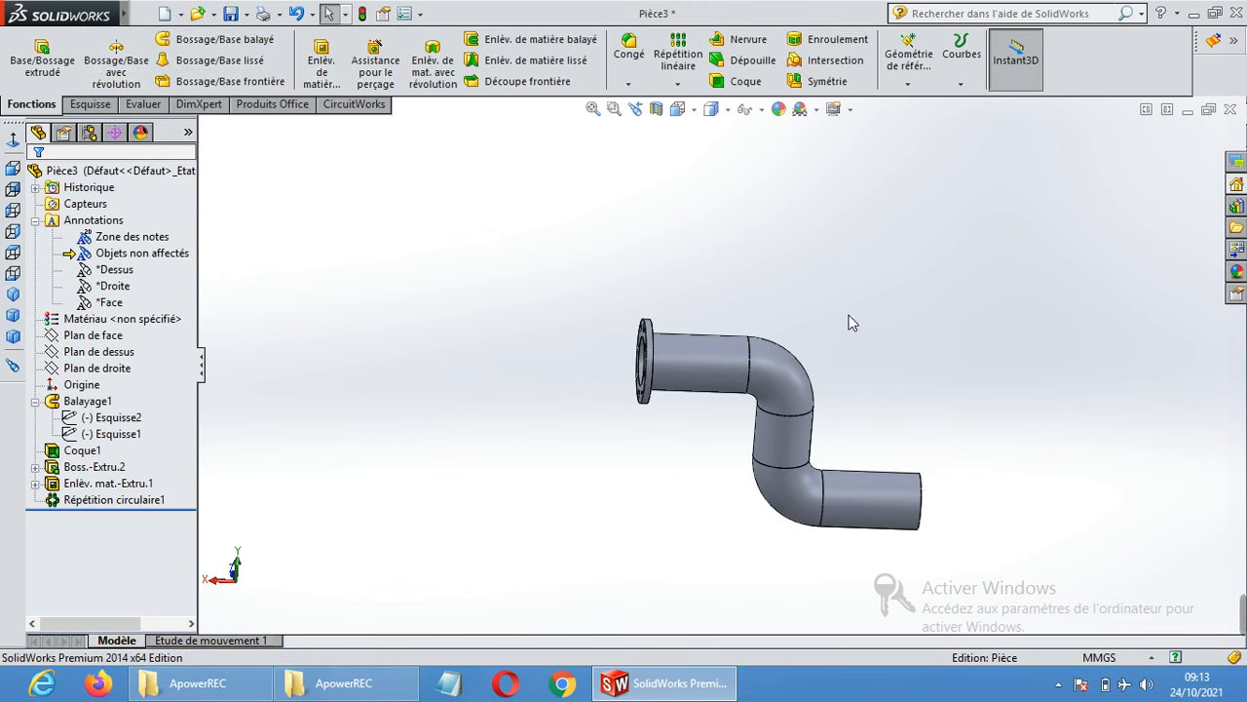
{"action": "middle_click_drag", "start_coordinate": [851, 321], "coordinate": [812, 332]}
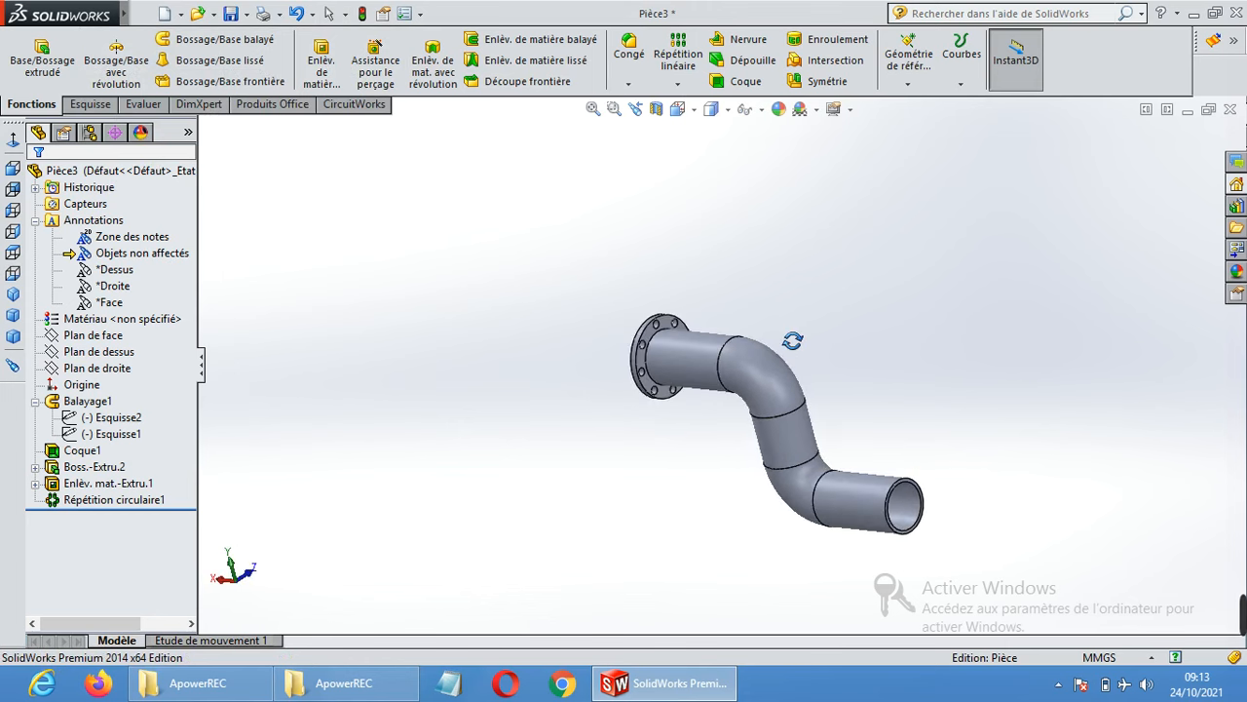
{"action": "scroll", "coordinate": [701, 319], "scroll_direction": "down", "scroll_amount": 5}
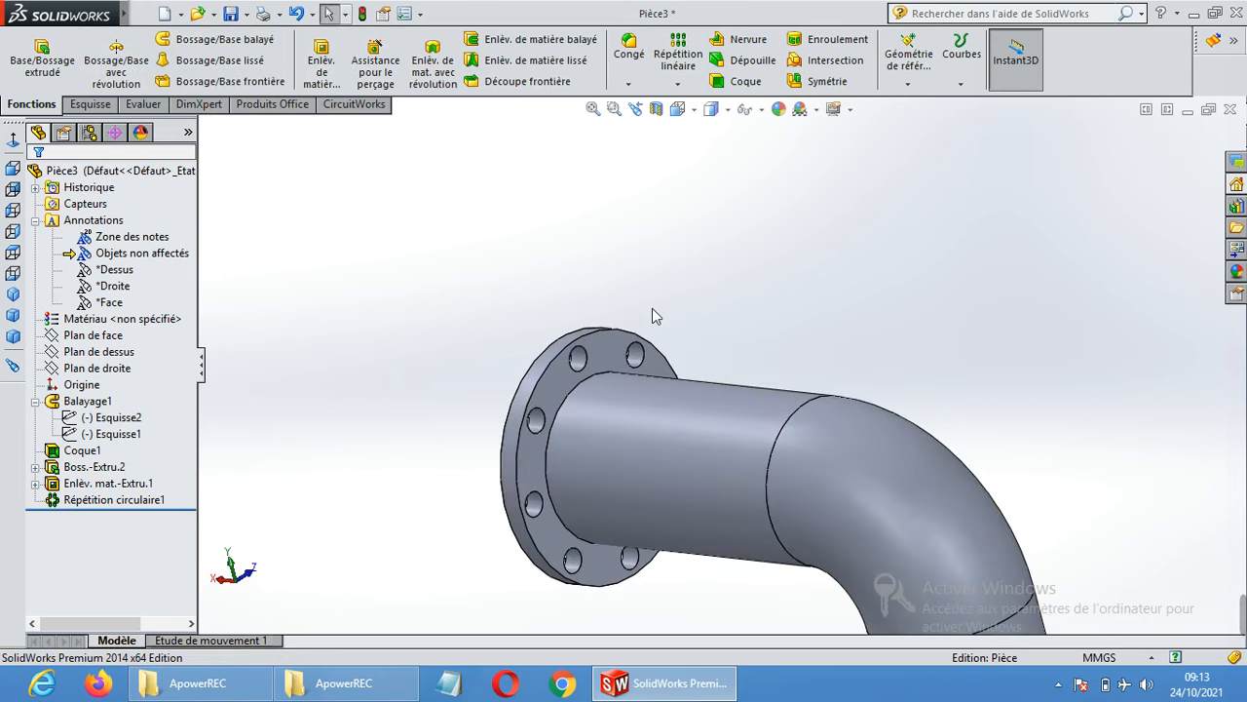
{"action": "left_click", "coordinate": [629, 85]}
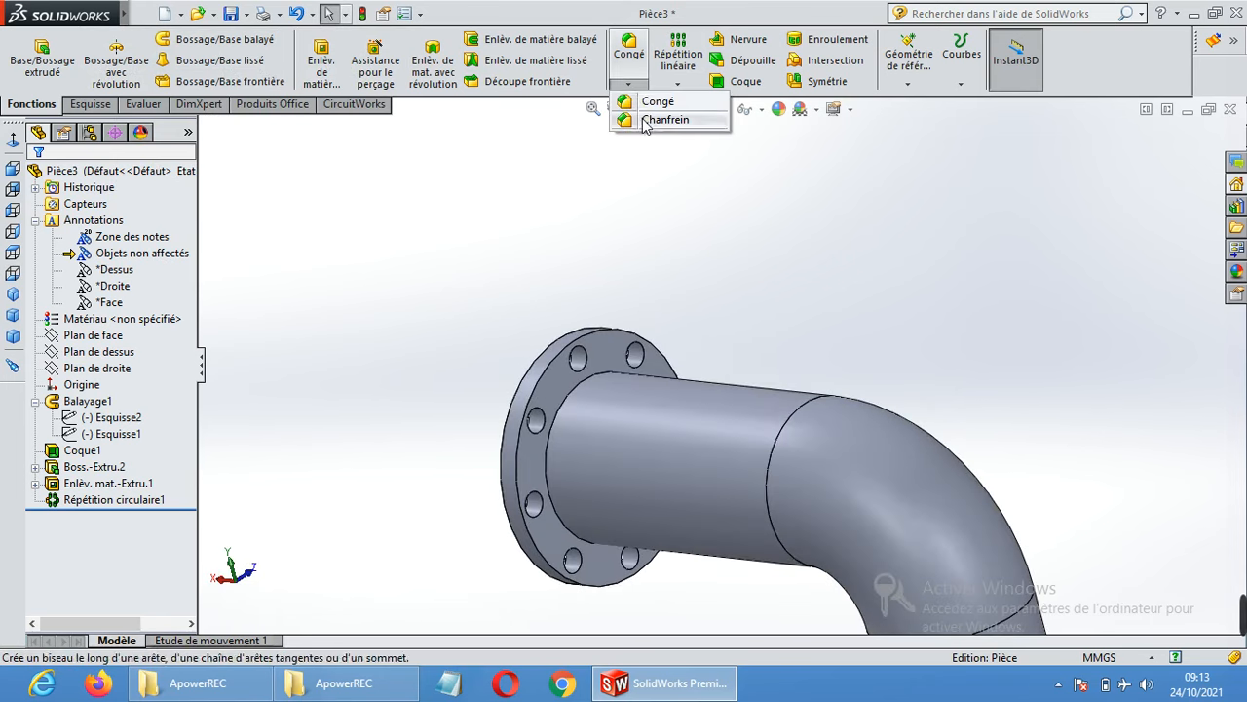
{"action": "left_click", "coordinate": [651, 103]}
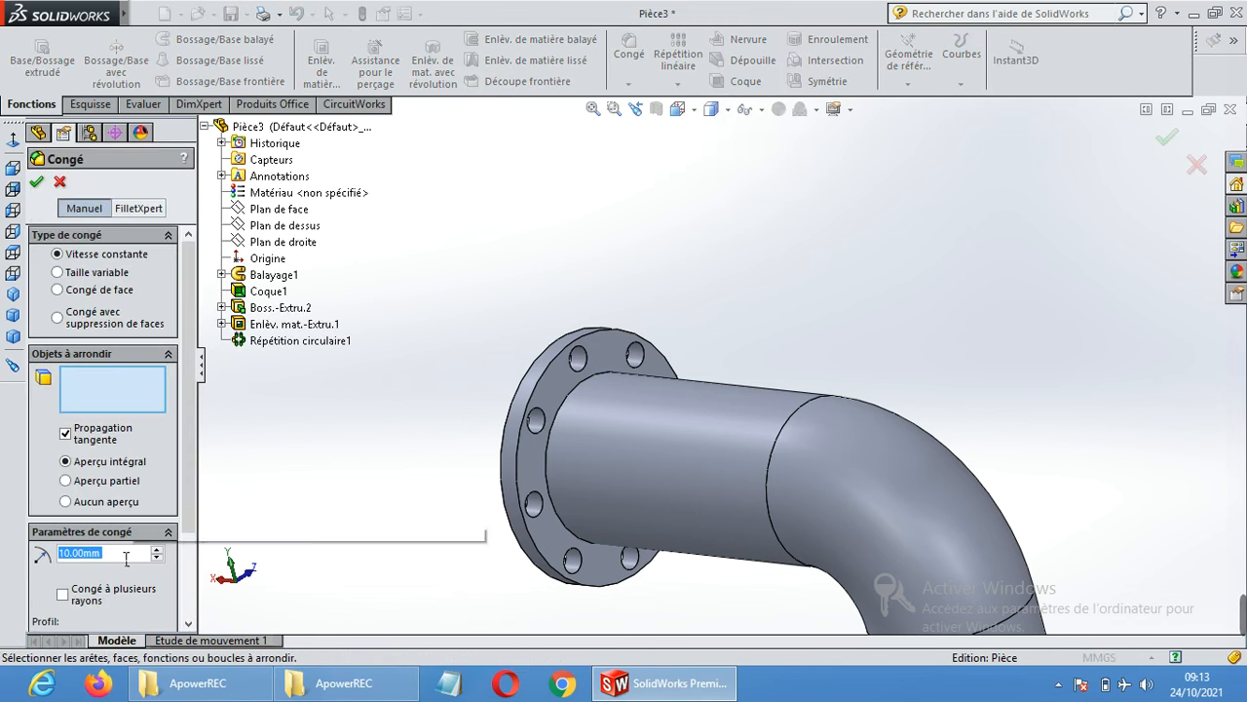
{"action": "left_click", "coordinate": [547, 458]}
{"action": "left_click", "coordinate": [37, 183]}
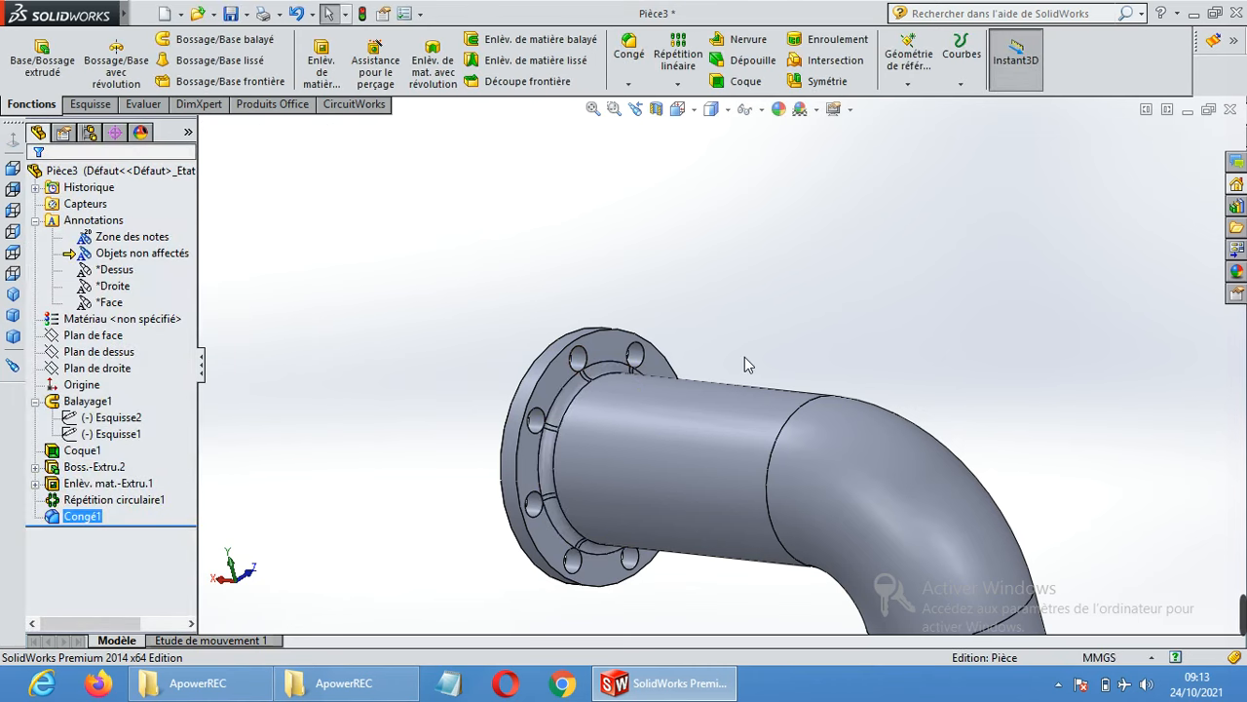
Edit the fillet between the pipe and flange and set its radius to 3 mm.
{"action": "scroll", "coordinate": [604, 378], "scroll_direction": "down", "scroll_amount": 5}
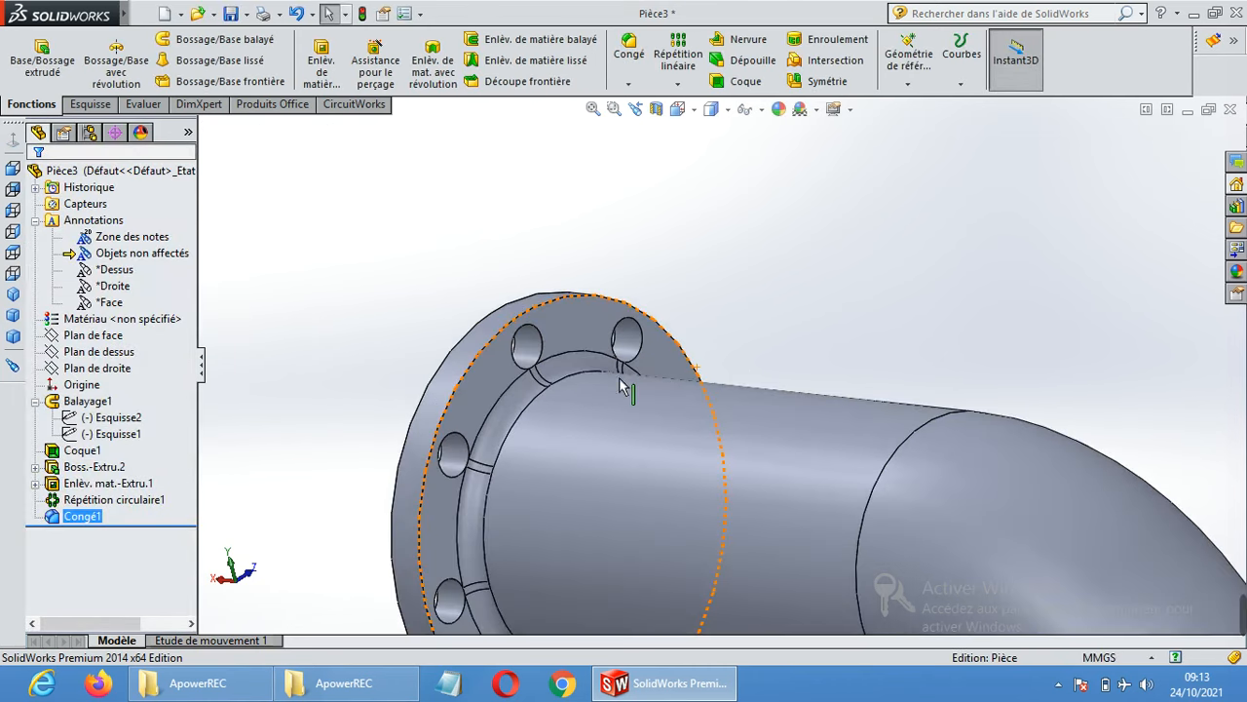
{"action": "scroll", "coordinate": [711, 438], "scroll_direction": "up", "scroll_amount": 5}
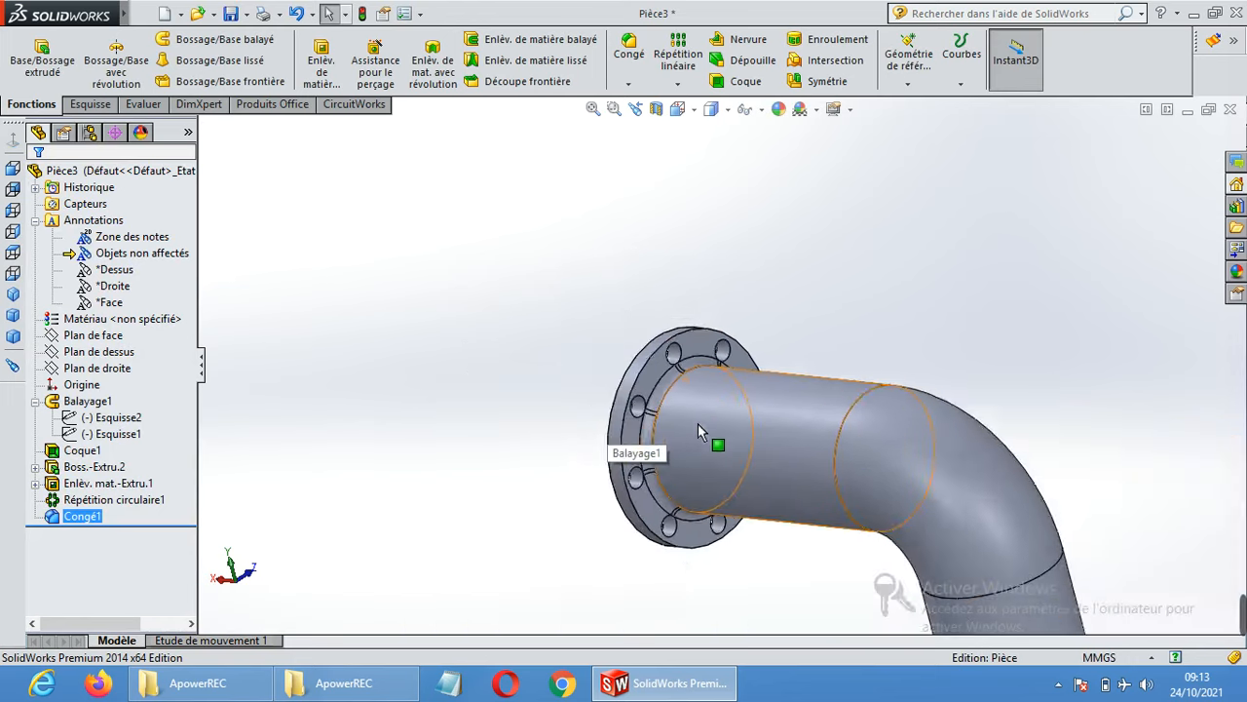
{"action": "middle_click_drag", "start_coordinate": [888, 362], "coordinate": [844, 383]}
{"action": "left_click", "coordinate": [300, 285]}
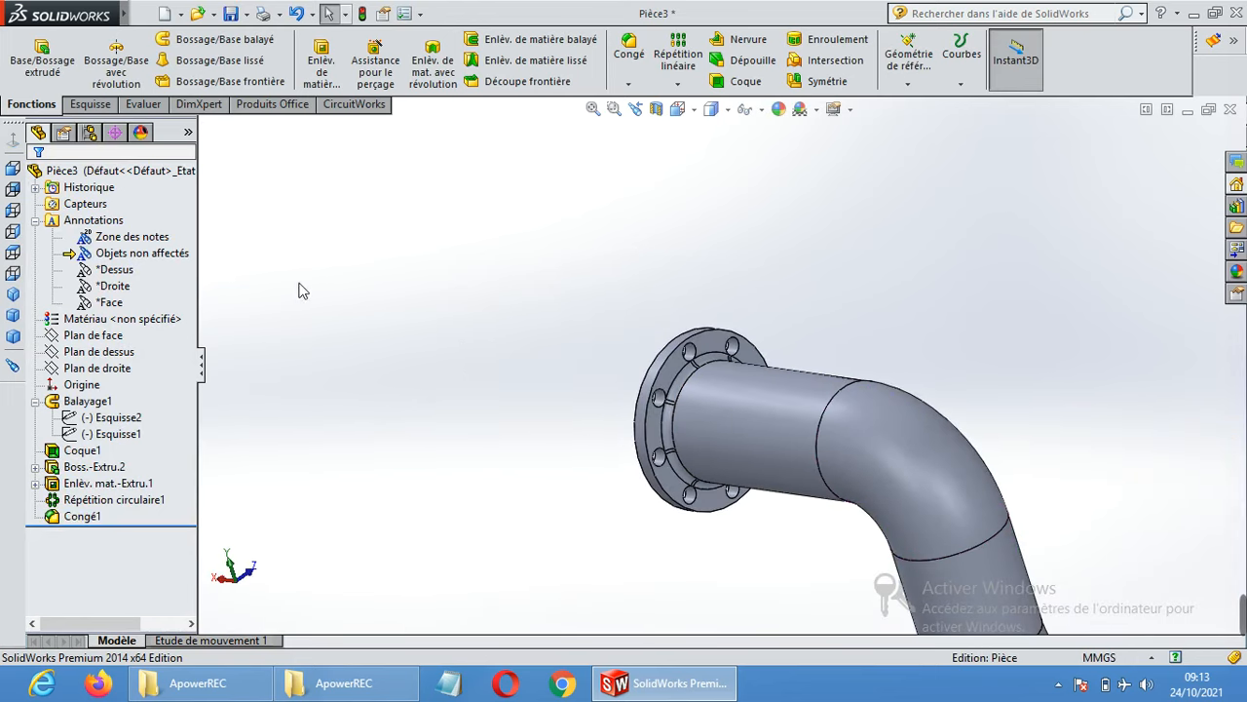
{"action": "left_click", "coordinate": [94, 527]}
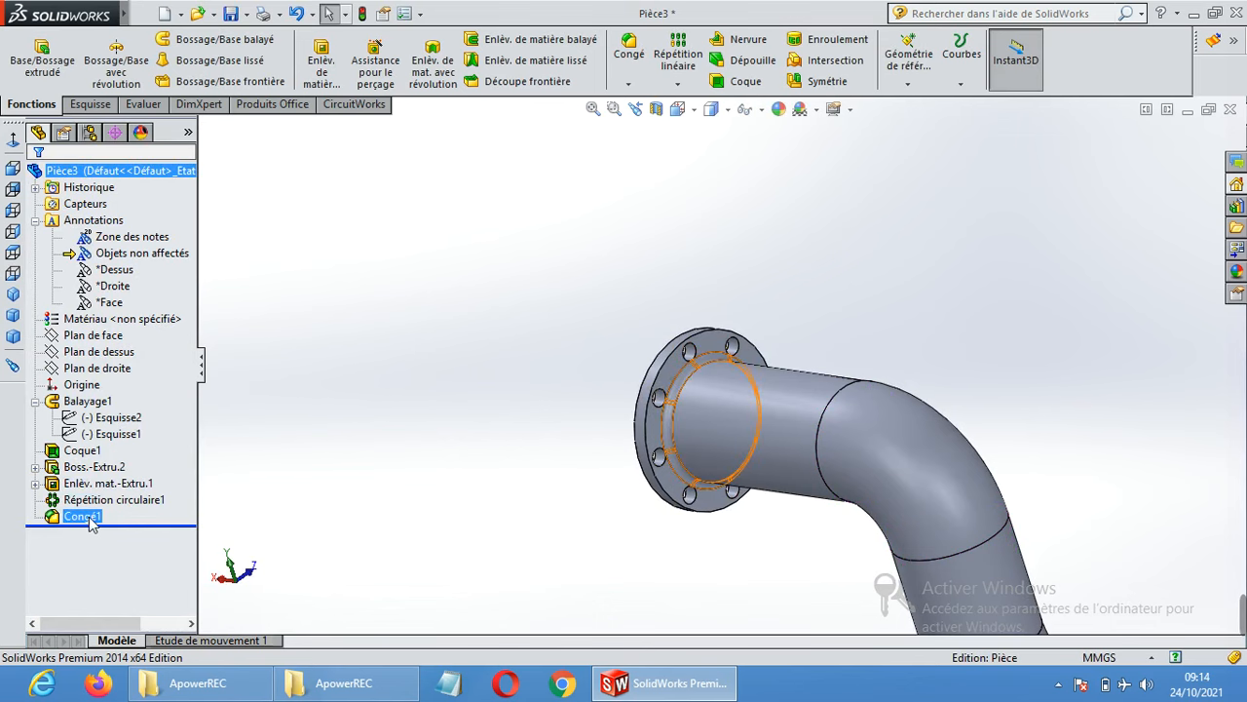
{"action": "left_click", "coordinate": [94, 522]}
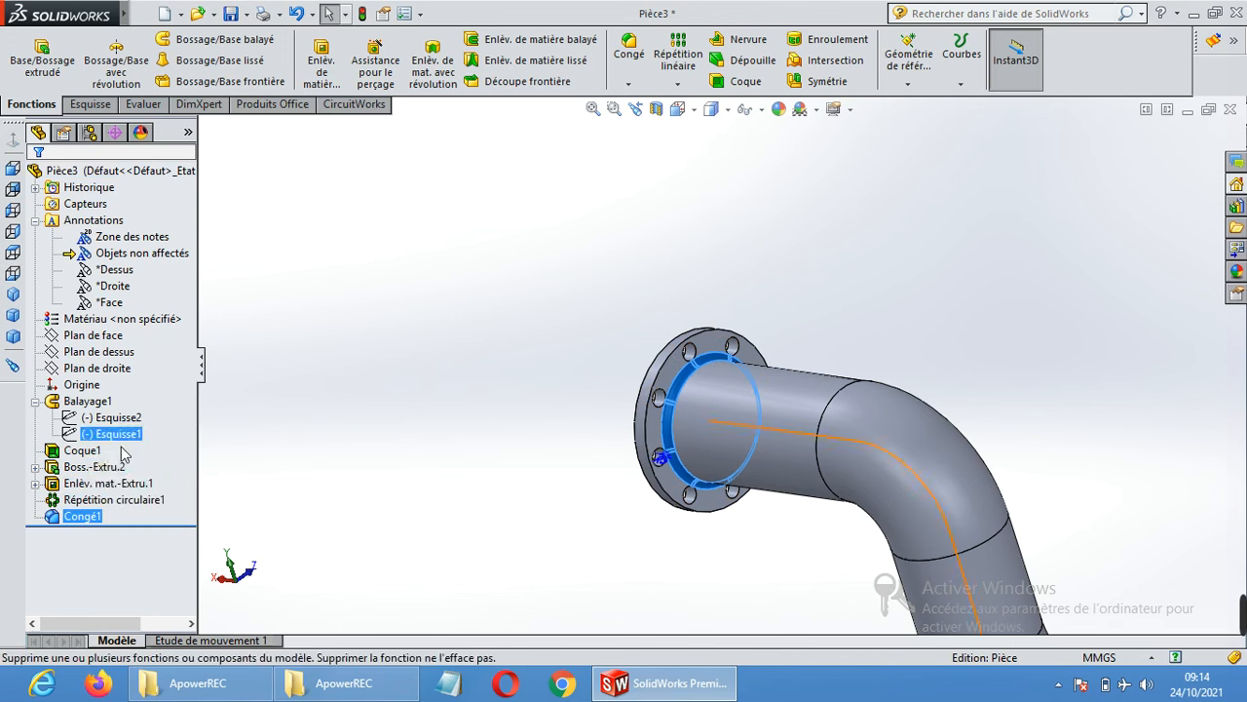
{"action": "right_click", "coordinate": [280, 185]}
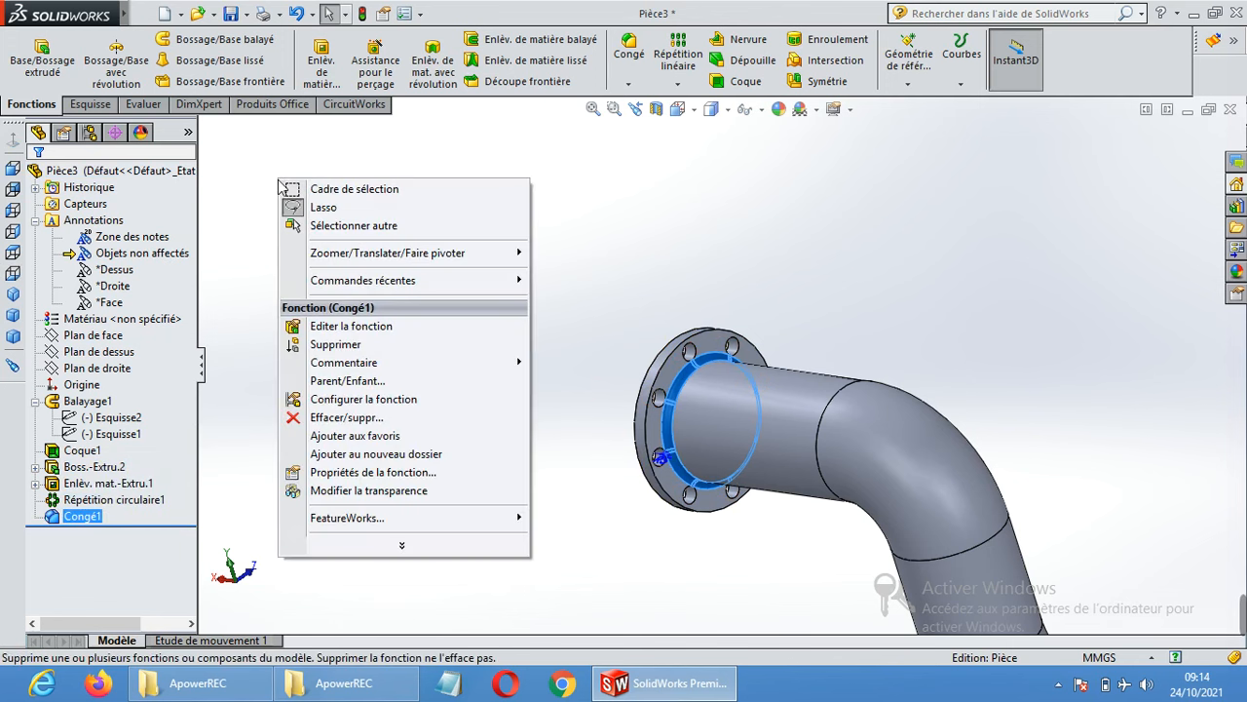
{"action": "left_click", "coordinate": [360, 328]}
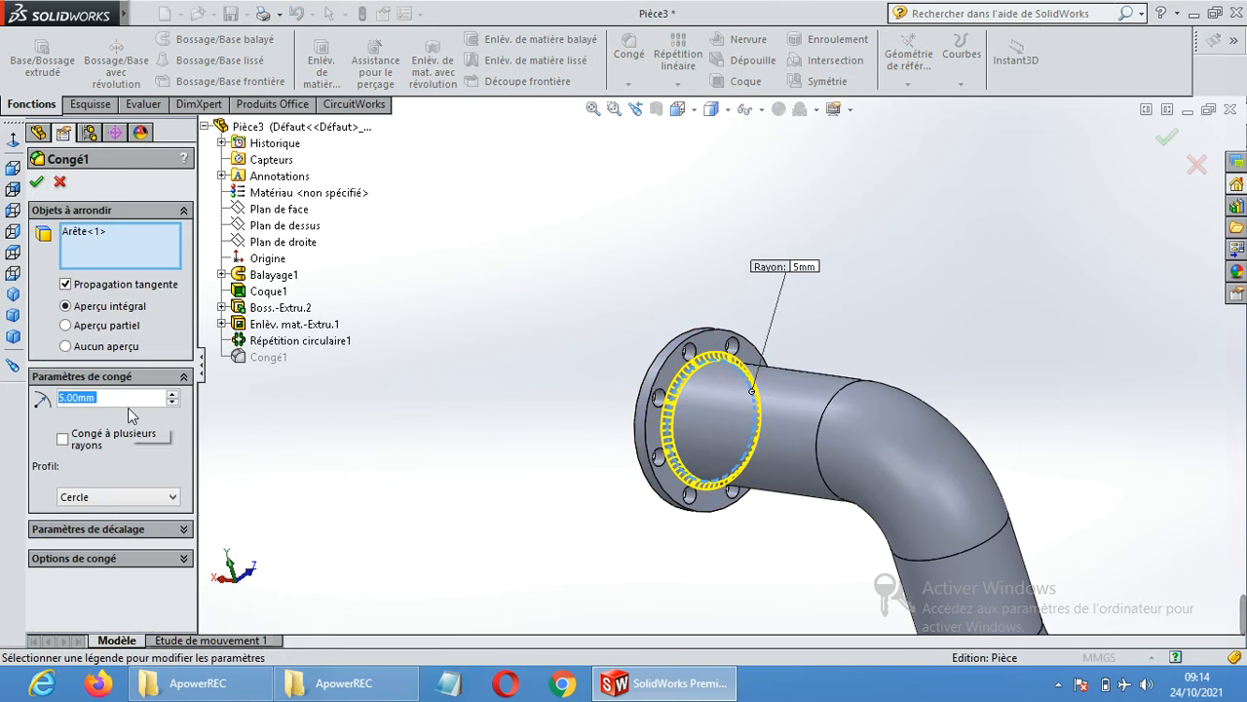
{"action": "type", "text": "3"}
{"action": "key", "text": "Return"}
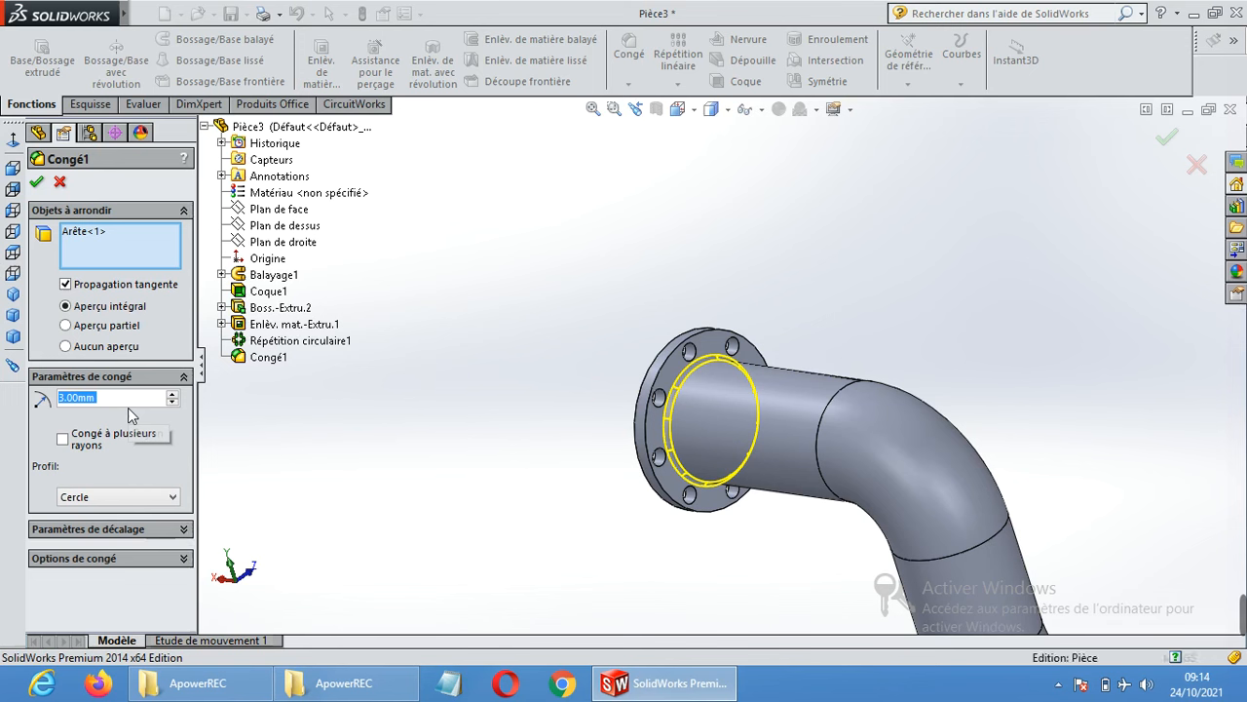
{"action": "key", "text": "Return"}
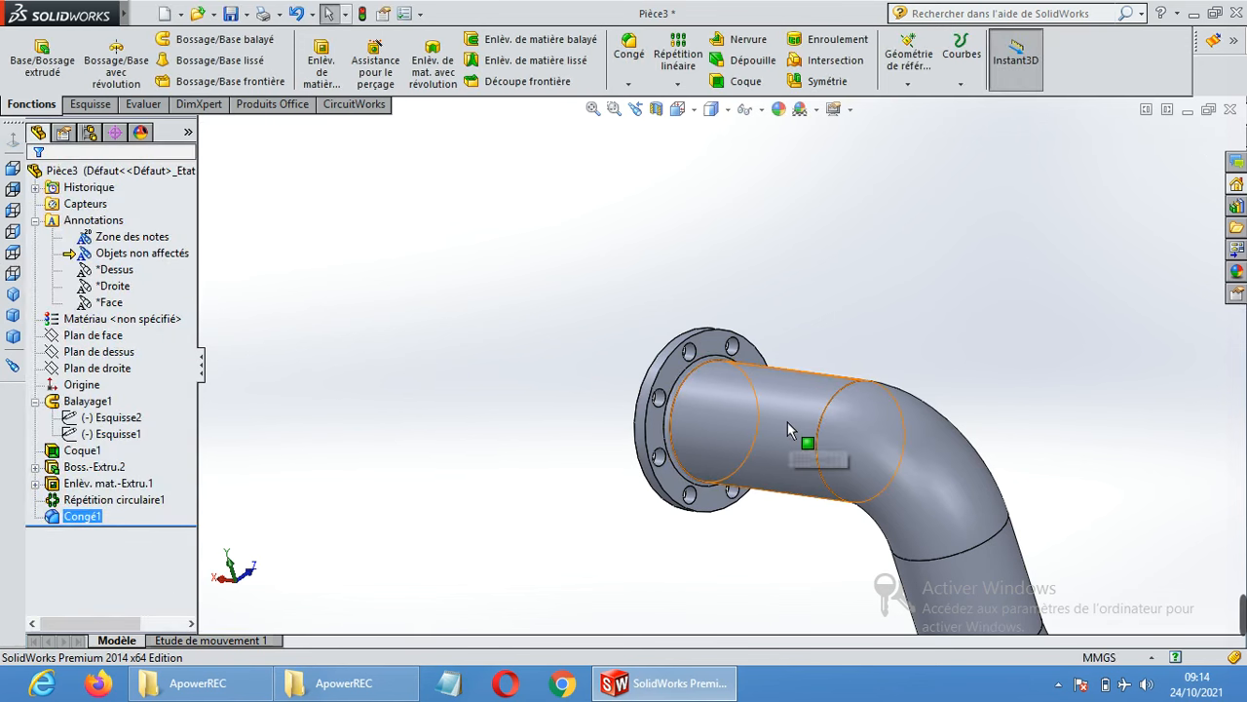
Examine the fillet at the flange's back face up close and the whole flanged pipe from the side.
{"action": "scroll", "coordinate": [780, 443], "scroll_direction": "up", "scroll_amount": 3}
{"action": "scroll", "coordinate": [746, 429], "scroll_direction": "down", "scroll_amount": 5}
{"action": "scroll", "coordinate": [672, 395], "scroll_direction": "down", "scroll_amount": 2}
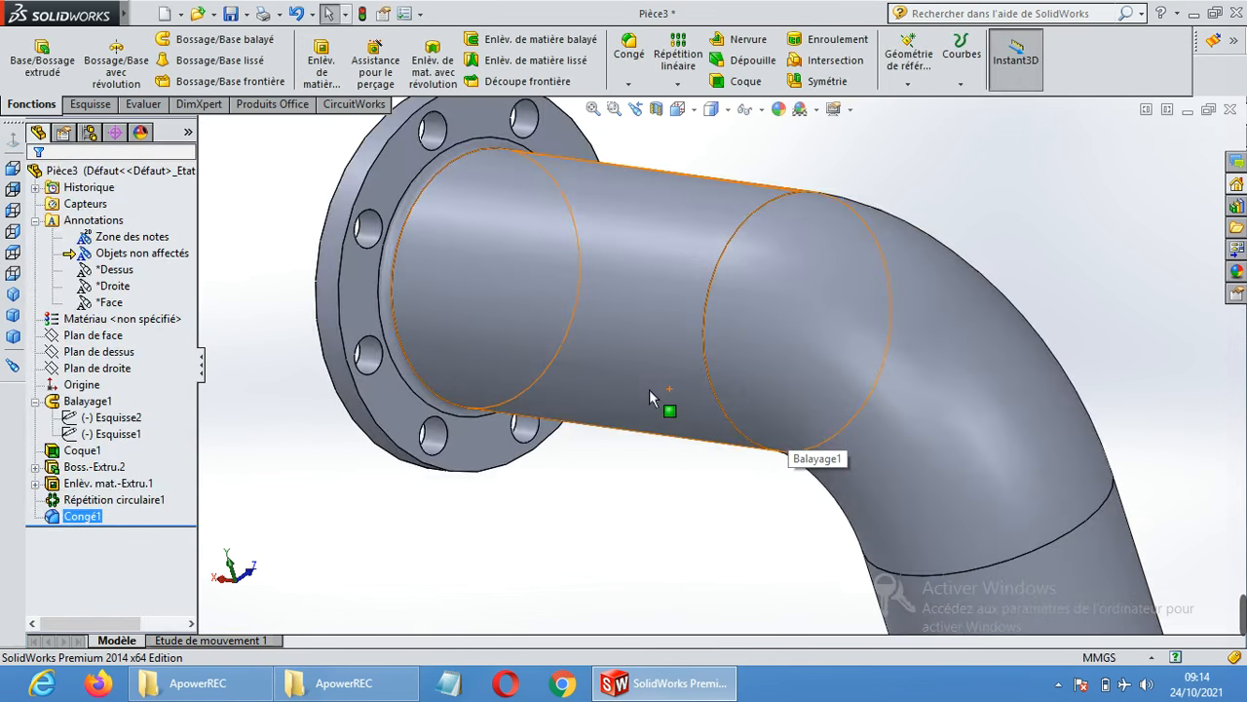
{"action": "scroll", "coordinate": [489, 294], "scroll_direction": "down", "scroll_amount": 4}
{"action": "scroll", "coordinate": [488, 297], "scroll_direction": "up", "scroll_amount": 5}
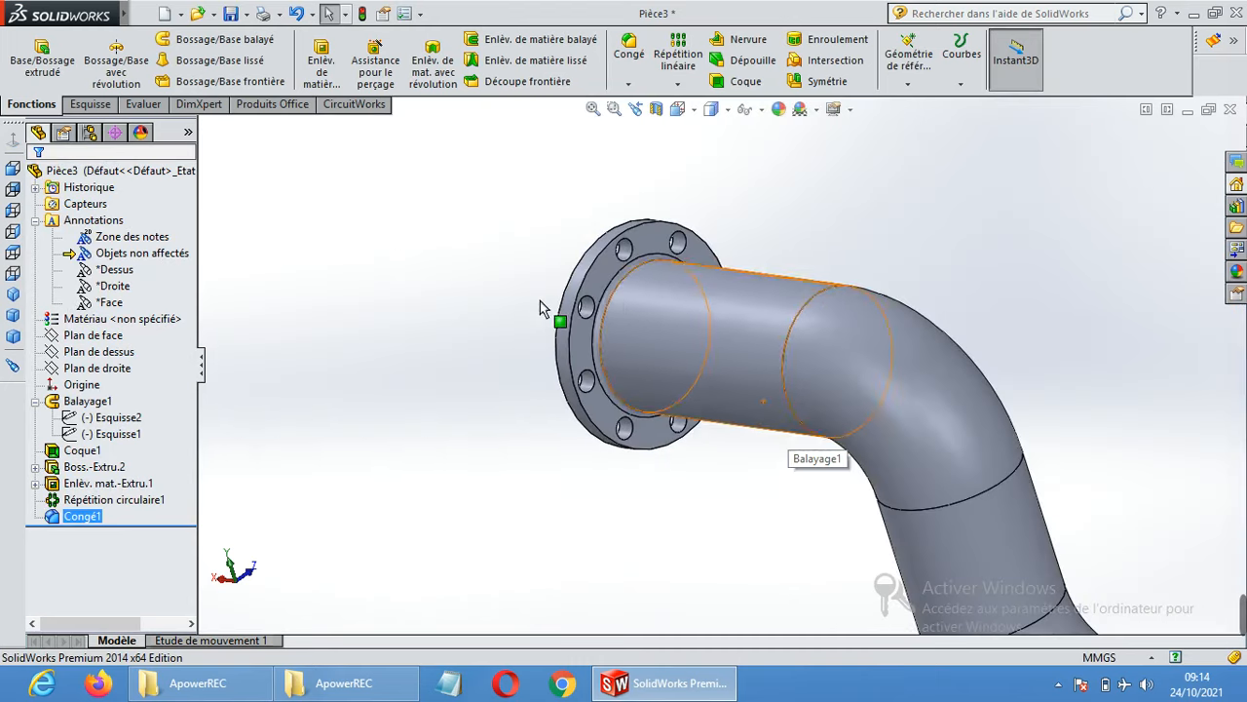
{"action": "scroll", "coordinate": [906, 462], "scroll_direction": "up", "scroll_amount": 3}
{"action": "middle_click_drag", "start_coordinate": [1010, 474], "coordinate": [1076, 433]}
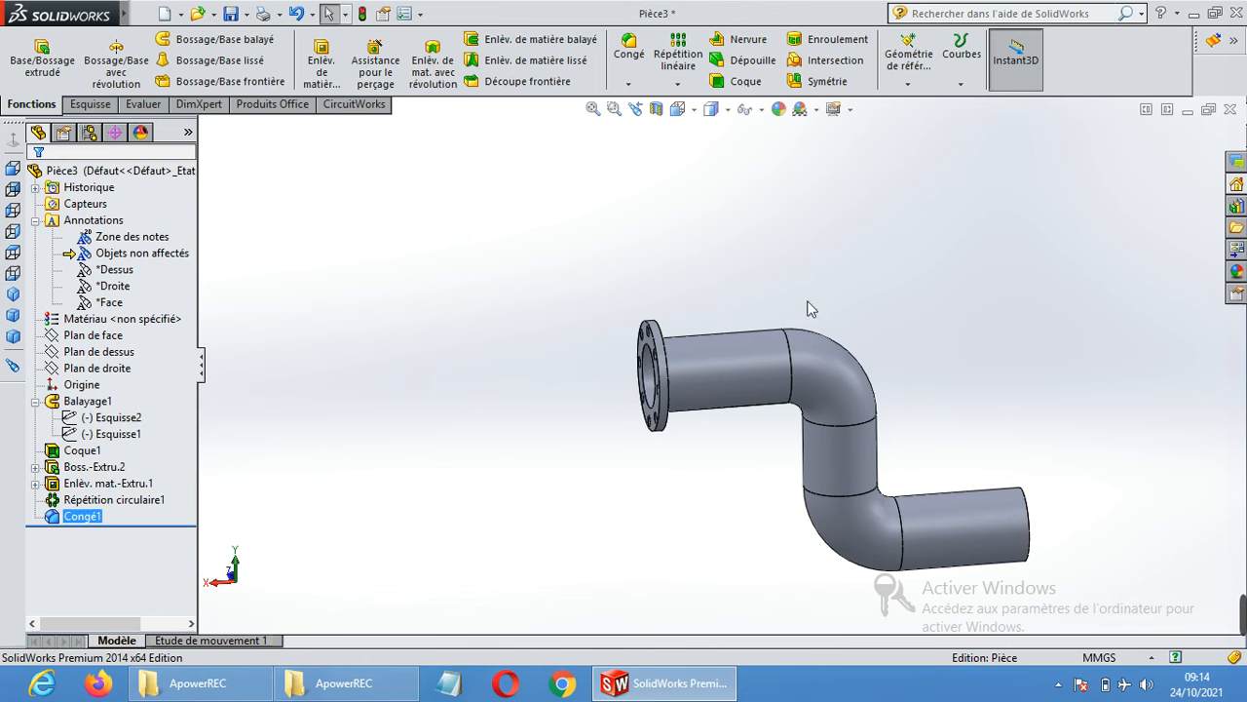
Start a mirror about the flange's front face and remove the fillet from the features to mirror.
{"action": "left_click", "coordinate": [823, 83]}
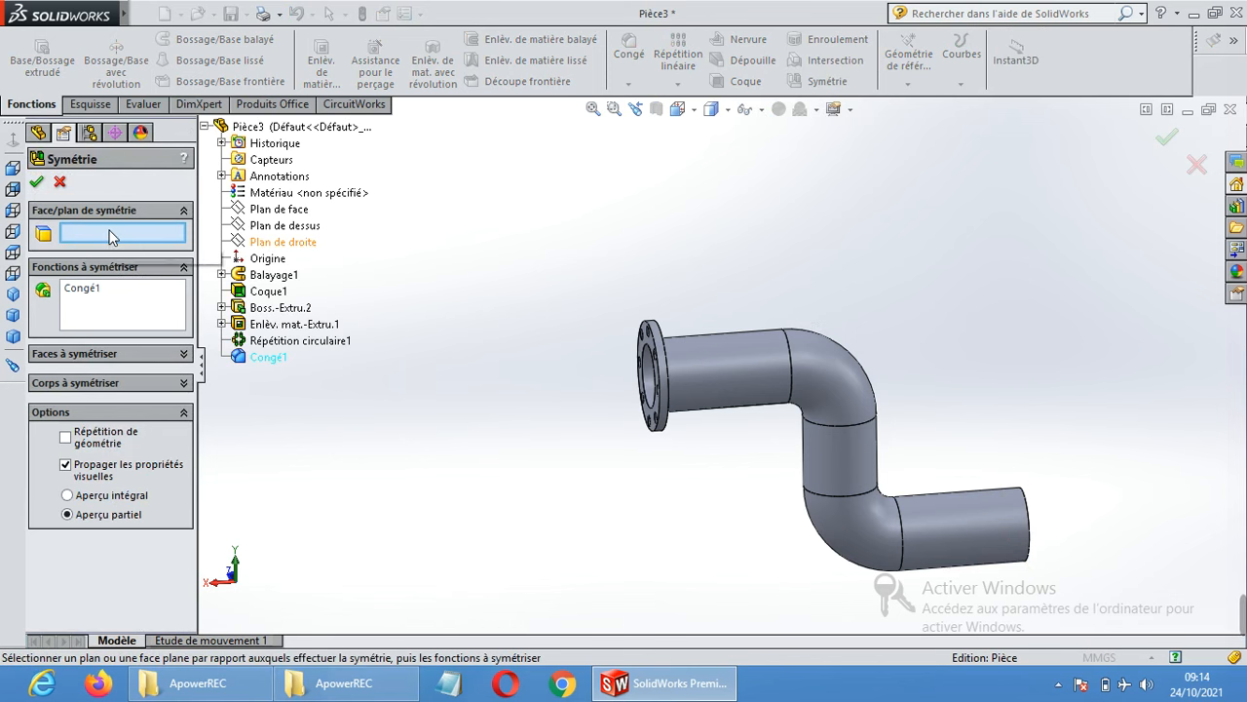
{"action": "middle_click_drag", "start_coordinate": [620, 281], "coordinate": [769, 532]}
{"action": "scroll", "coordinate": [687, 370], "scroll_direction": "down", "scroll_amount": 5}
{"action": "left_click", "coordinate": [698, 309]}
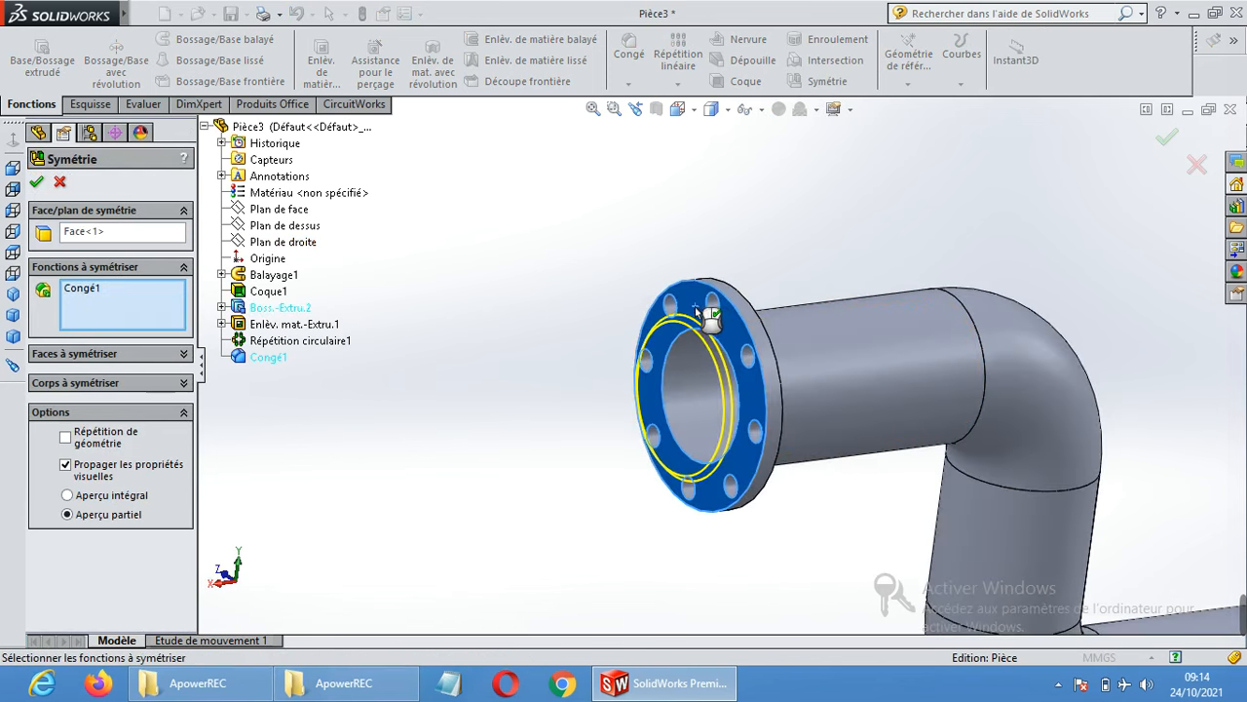
{"action": "scroll", "coordinate": [857, 364], "scroll_direction": "up", "scroll_amount": 5}
{"action": "middle_click_drag", "start_coordinate": [942, 400], "coordinate": [899, 397]}
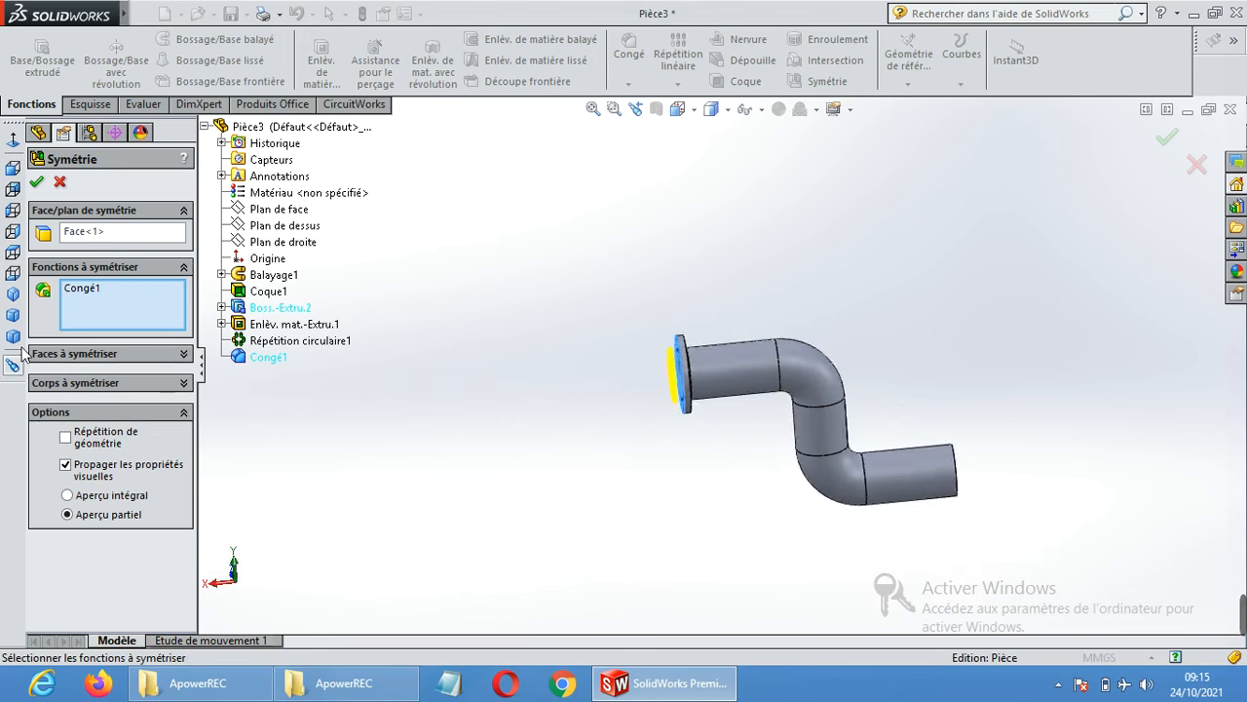
{"action": "left_click", "coordinate": [93, 290]}
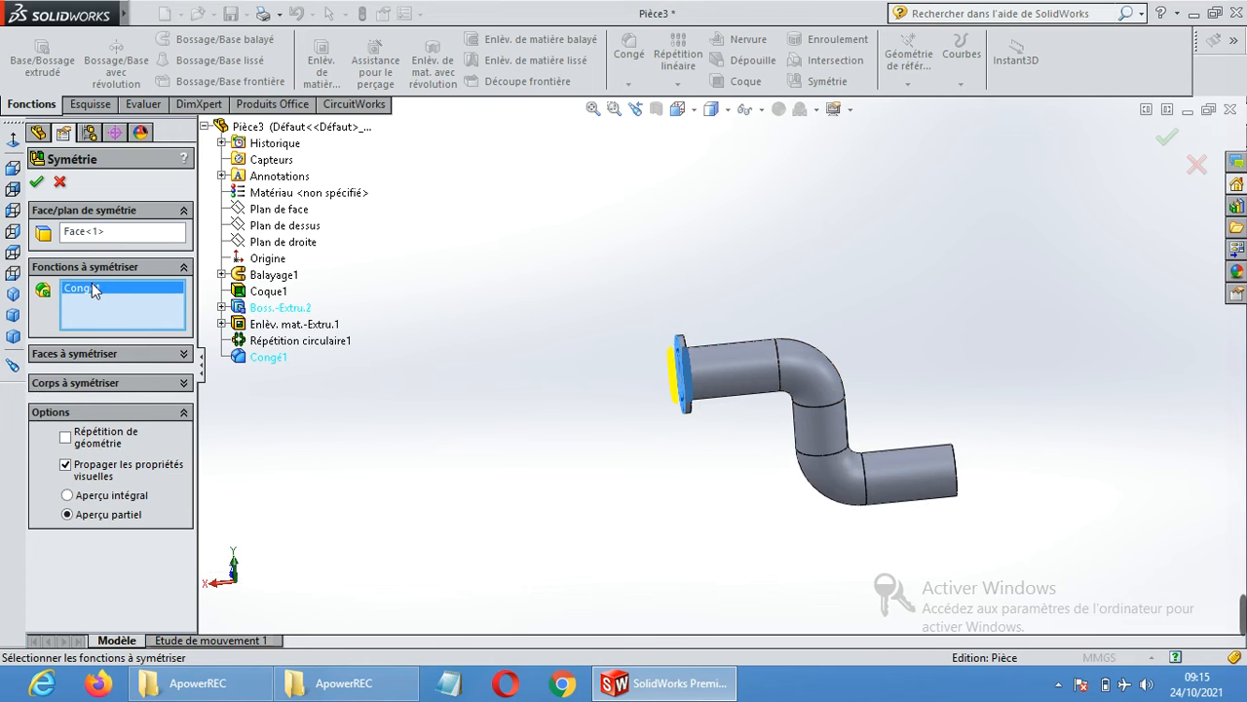
{"action": "key", "text": "Delete"}
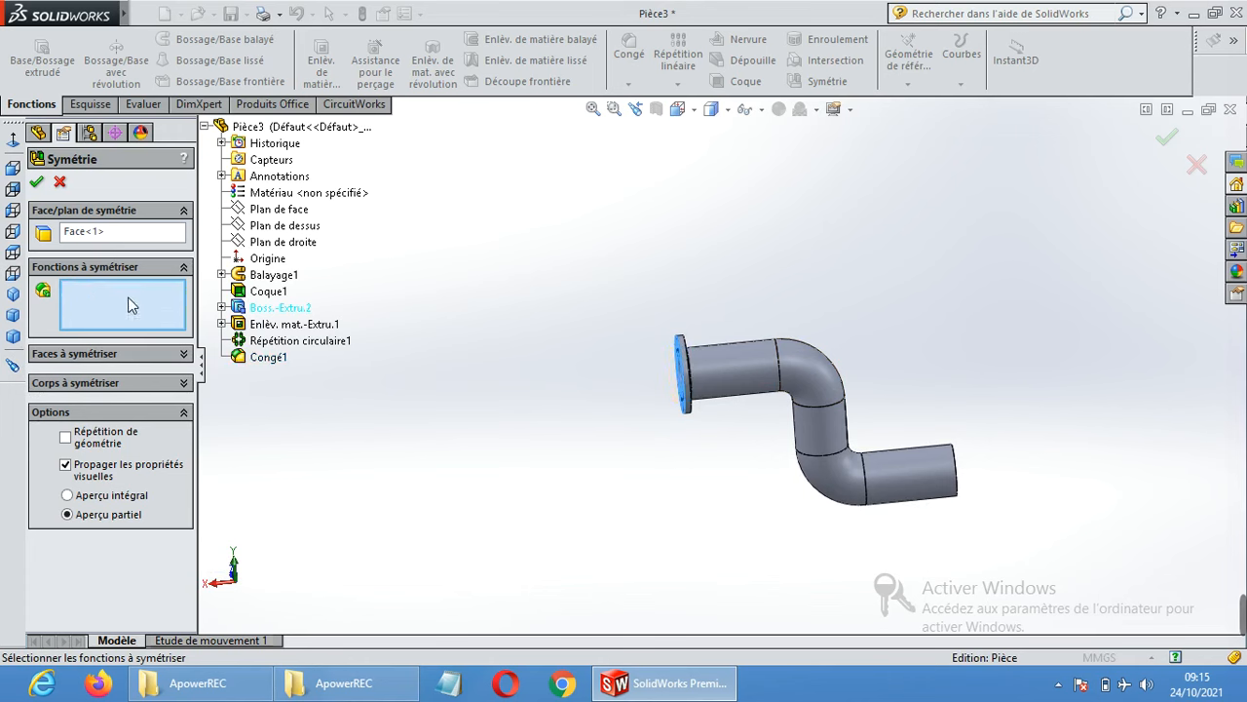
Try to mirror the Balayage1 pipe sweep about the flange's front face.
{"action": "left_click", "coordinate": [272, 279]}
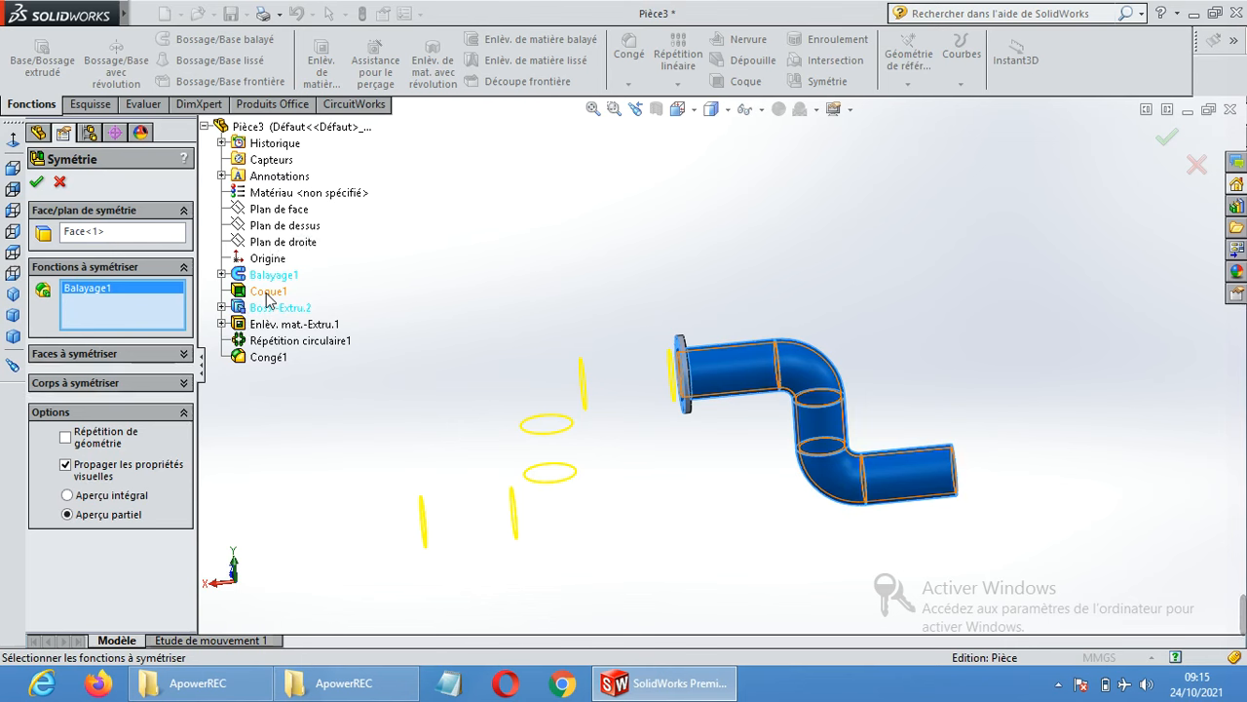
{"action": "left_click", "coordinate": [268, 295]}
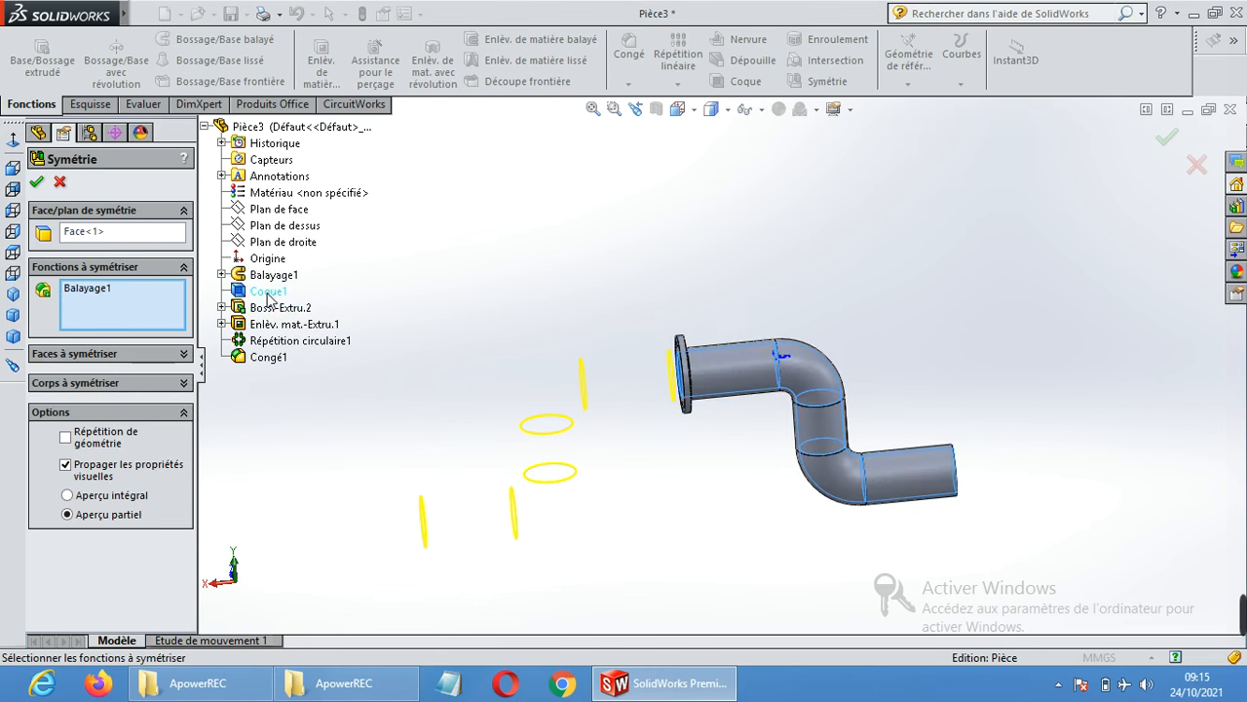
{"action": "left_click", "coordinate": [270, 279]}
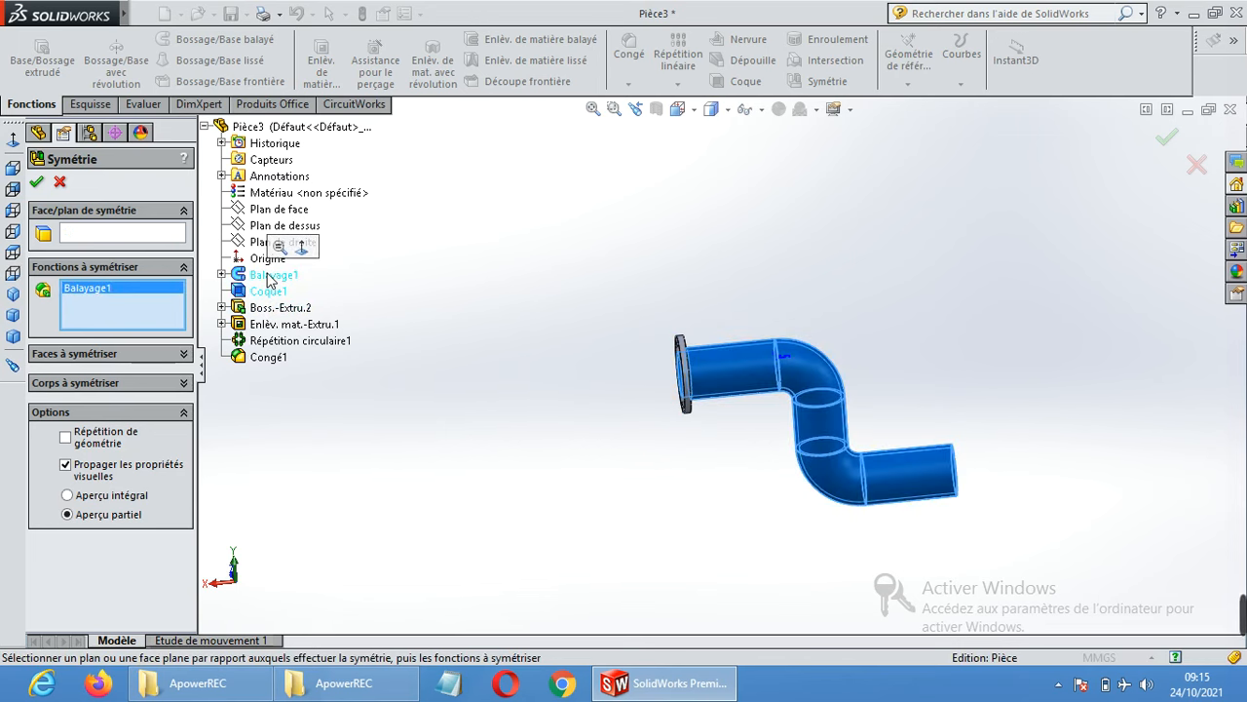
{"action": "left_click", "coordinate": [162, 234]}
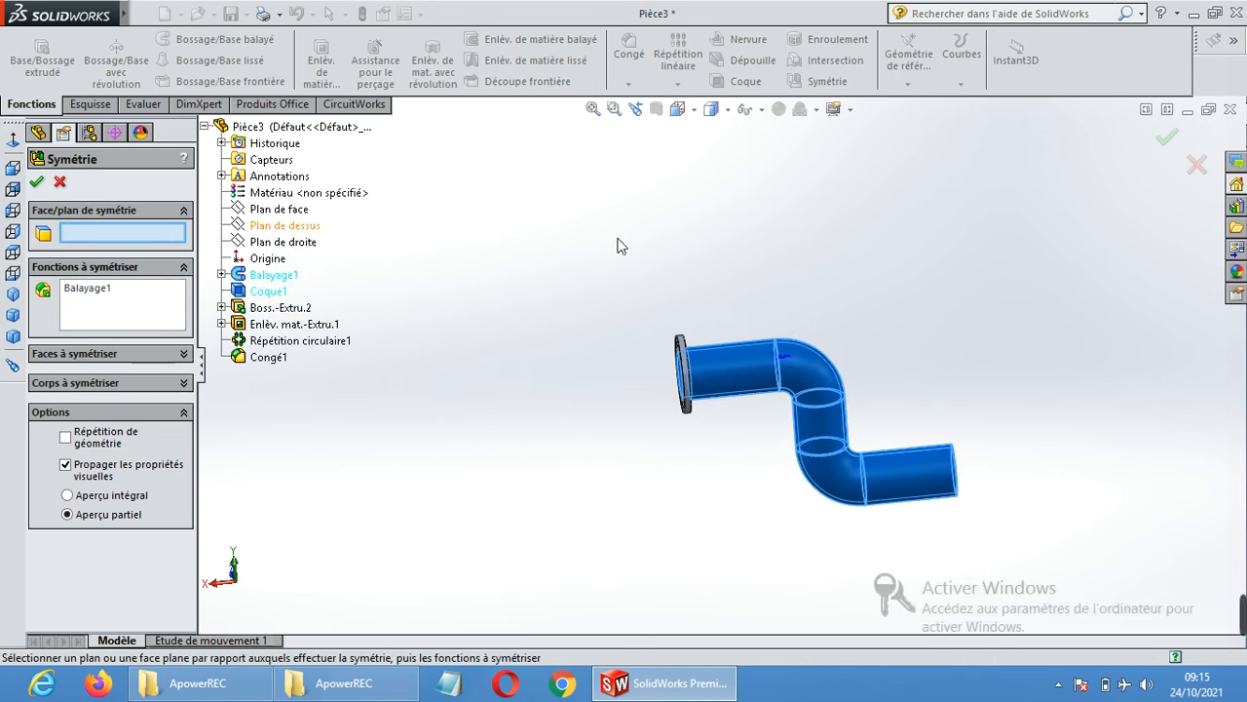
{"action": "middle_click_drag", "start_coordinate": [622, 246], "coordinate": [668, 270]}
{"action": "scroll", "coordinate": [707, 341], "scroll_direction": "down", "scroll_amount": 4}
{"action": "left_click", "coordinate": [710, 381]}
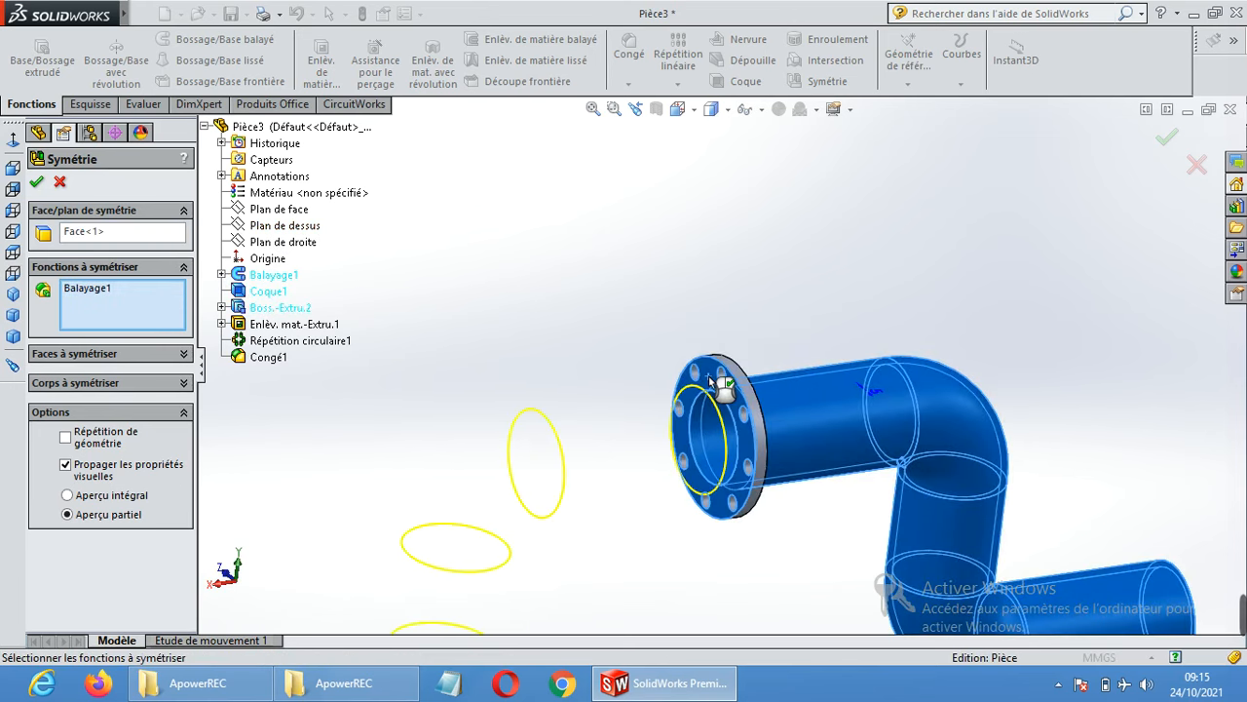
{"action": "scroll", "coordinate": [719, 385], "scroll_direction": "up", "scroll_amount": 5}
{"action": "middle_click_drag", "start_coordinate": [895, 372], "coordinate": [858, 290]}
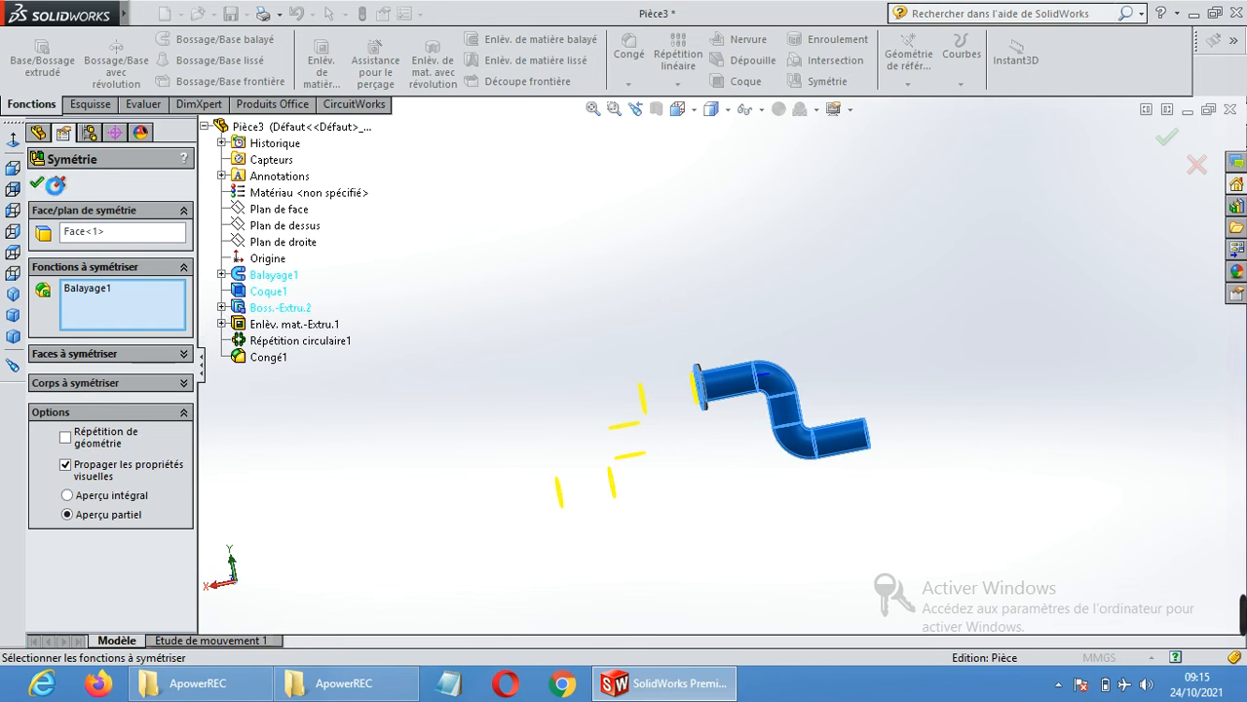
{"action": "left_click", "coordinate": [36, 181]}
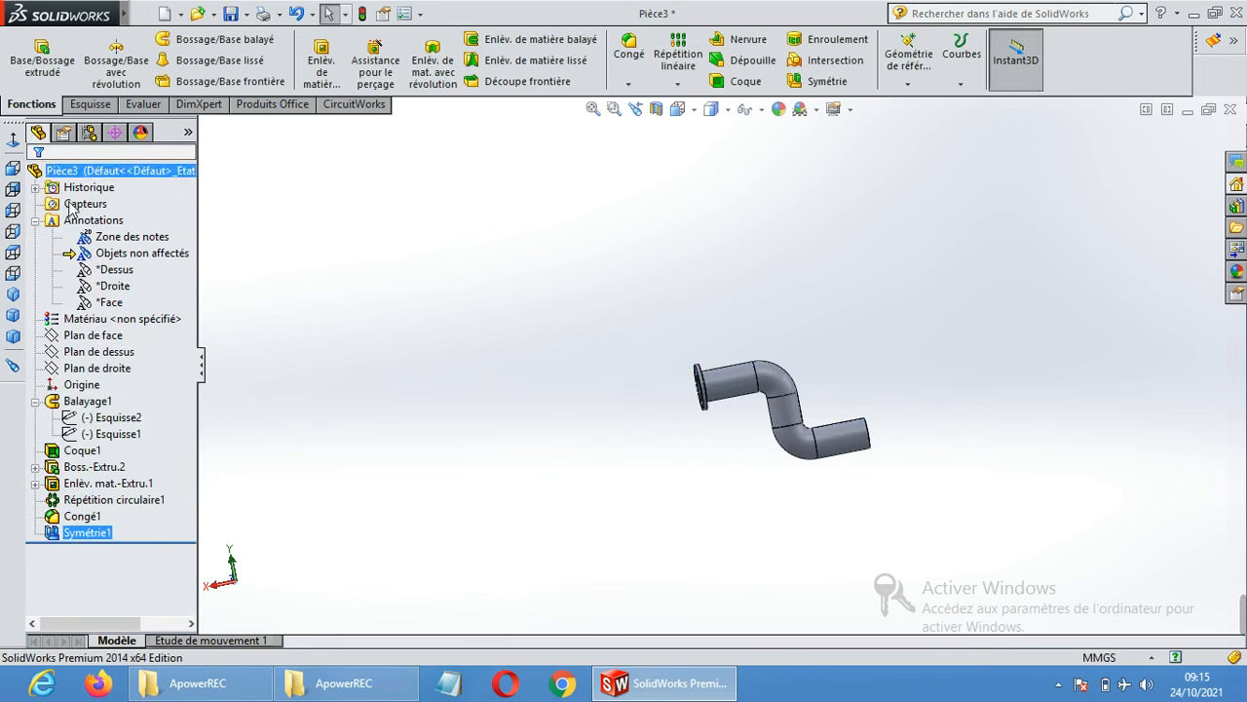
Inspect the whole pipe and undo the mirror of the sweep.
{"action": "left_click", "coordinate": [719, 480]}
{"action": "scroll", "coordinate": [719, 479], "scroll_direction": "down", "scroll_amount": 4}
{"action": "scroll", "coordinate": [720, 478], "scroll_direction": "up", "scroll_amount": 13}
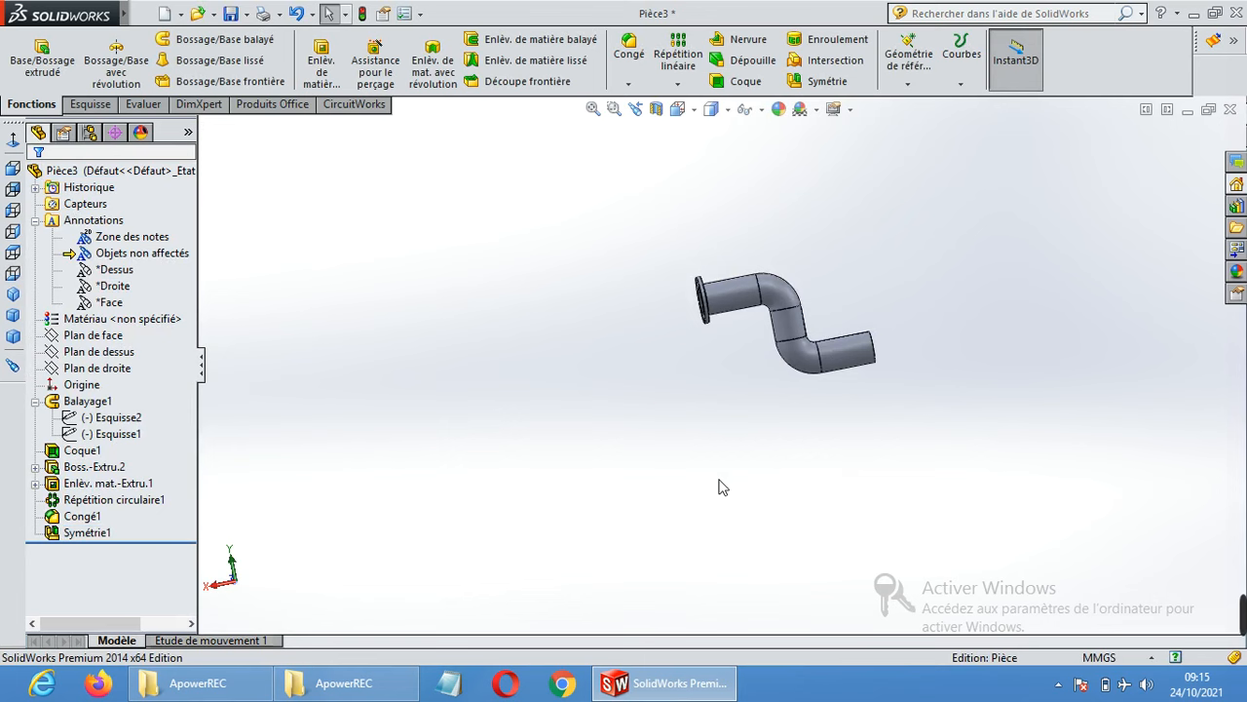
{"action": "scroll", "coordinate": [702, 292], "scroll_direction": "down", "scroll_amount": 12}
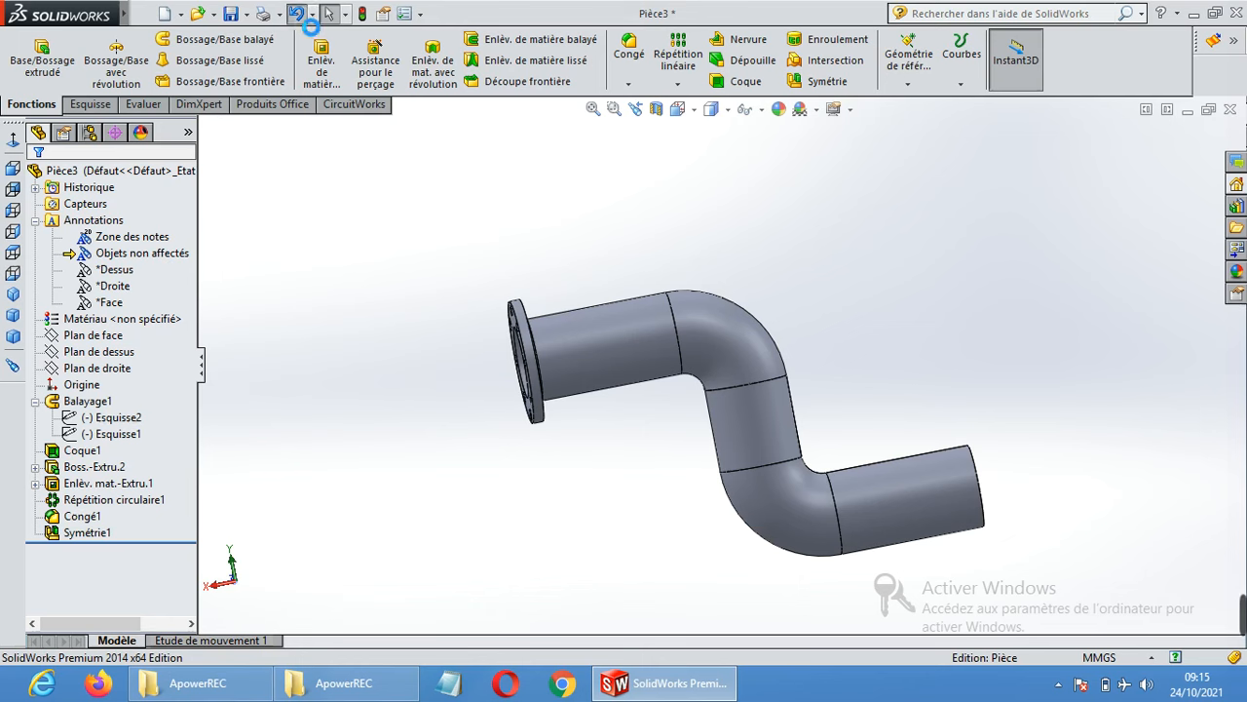
{"action": "left_click", "coordinate": [296, 13]}
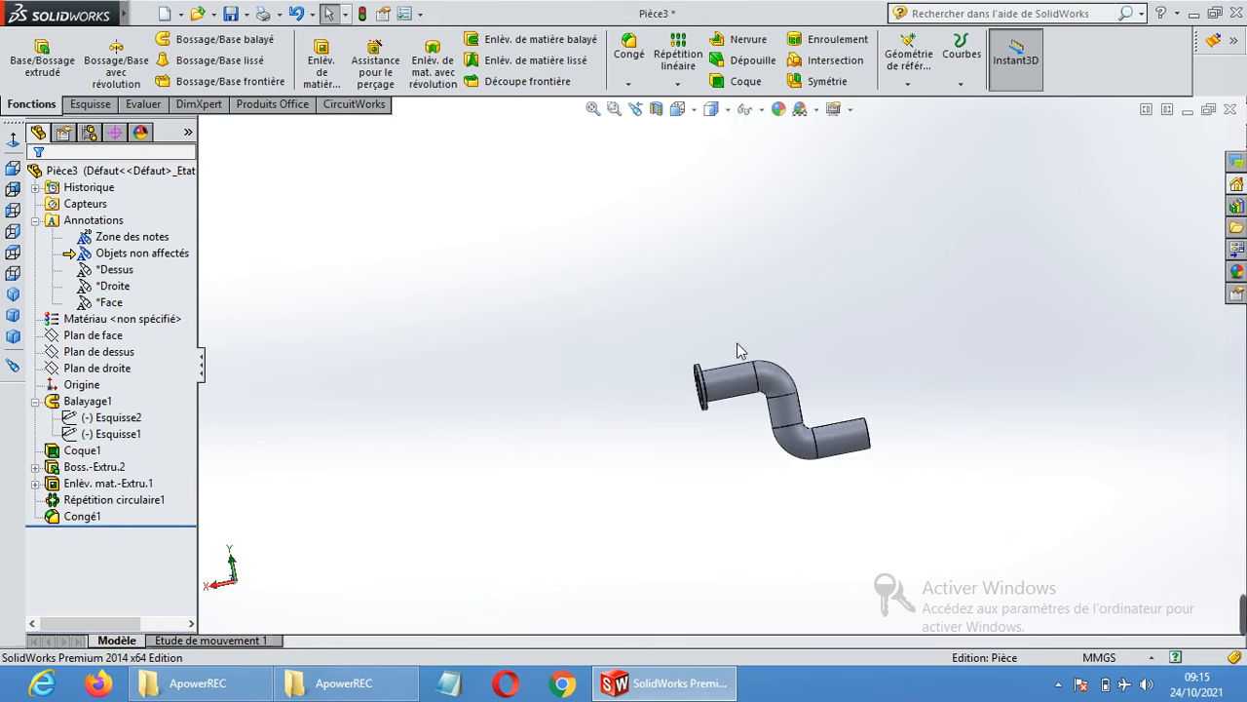
Start a new mirror with the bolt-hole flange's front face as the mirror plane.
{"action": "left_click", "coordinate": [36, 401]}
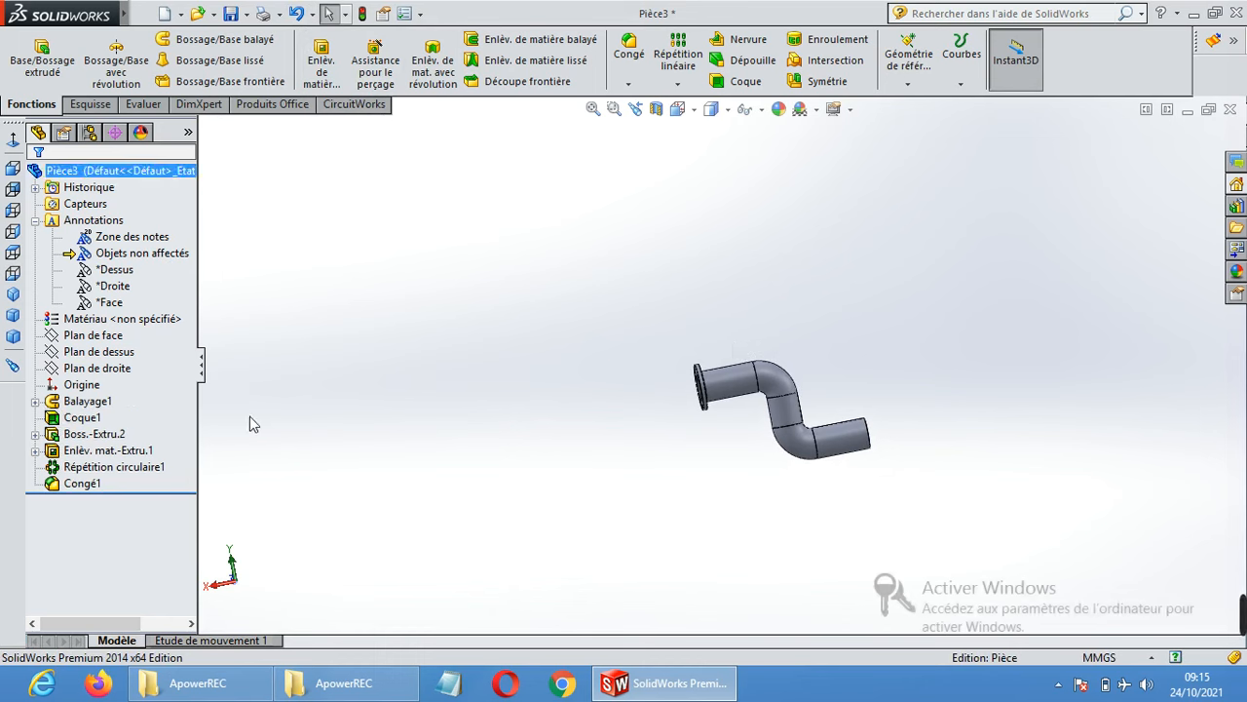
{"action": "middle_click_drag", "start_coordinate": [723, 371], "coordinate": [763, 345]}
{"action": "scroll", "coordinate": [762, 345], "scroll_direction": "down", "scroll_amount": 5}
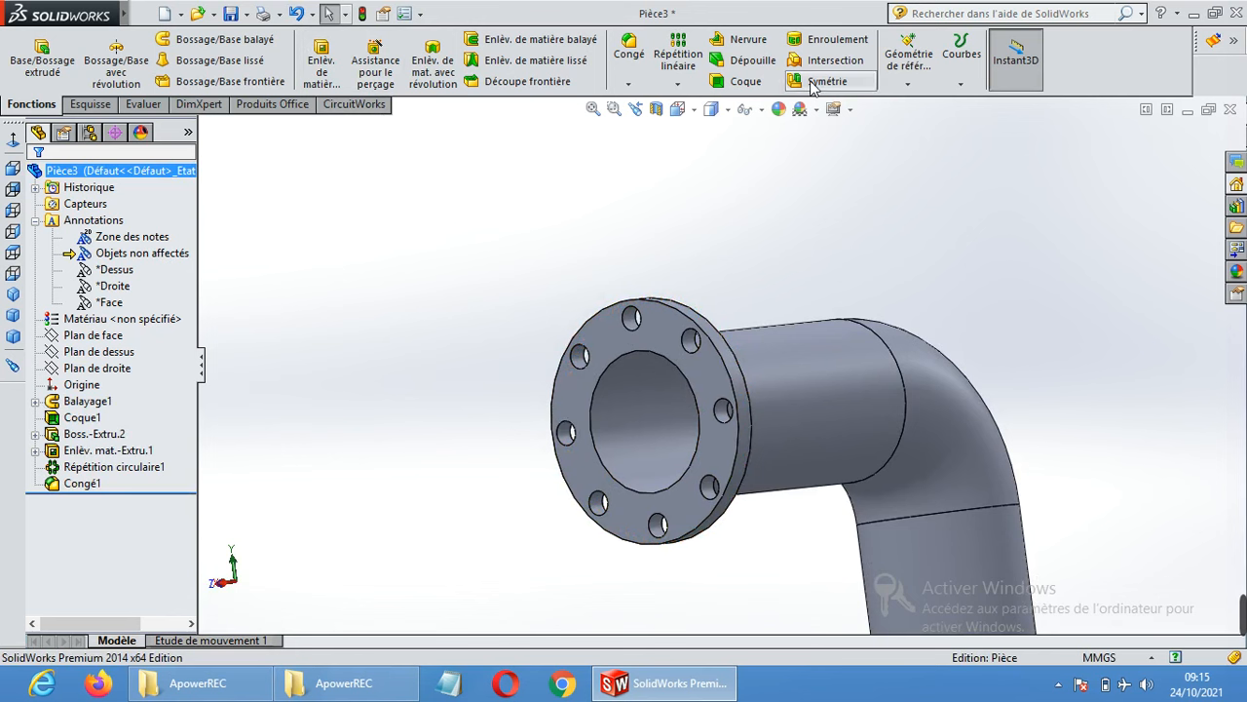
{"action": "left_click", "coordinate": [818, 81]}
{"action": "left_click", "coordinate": [655, 333]}
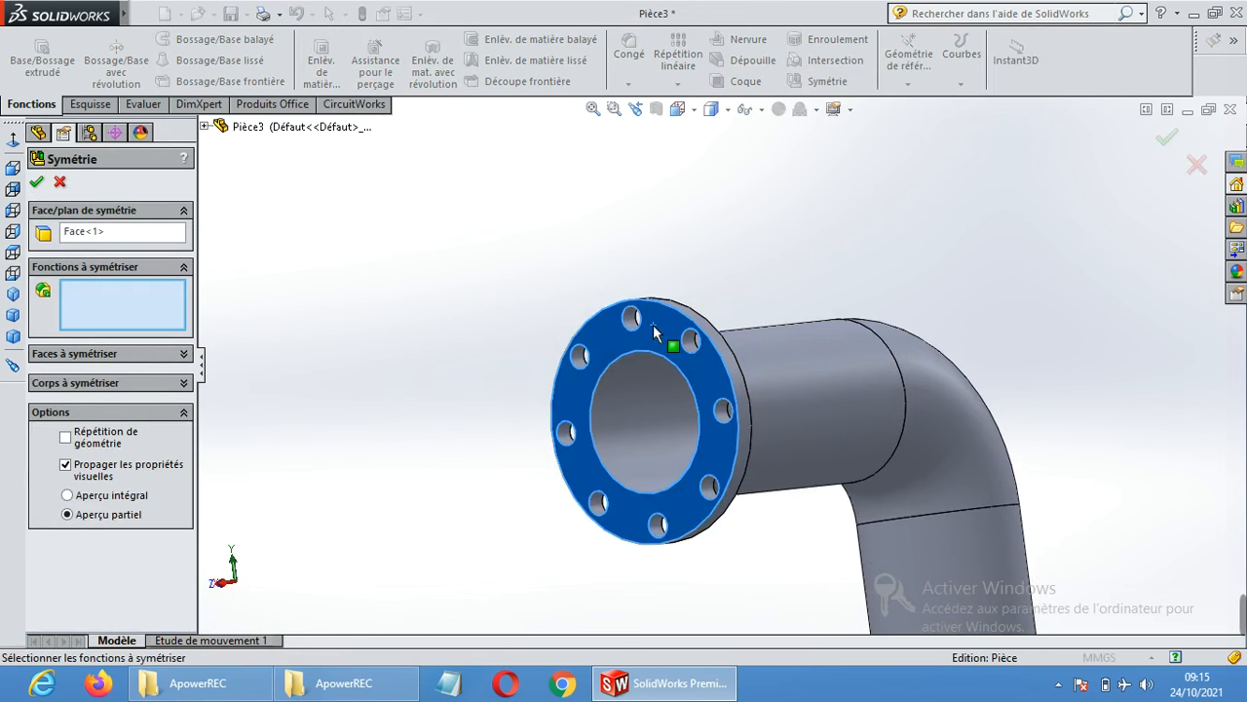
{"action": "scroll", "coordinate": [717, 366], "scroll_direction": "up", "scroll_amount": 2}
{"action": "scroll", "coordinate": [717, 365], "scroll_direction": "up", "scroll_amount": 2}
{"action": "middle_click_drag", "start_coordinate": [941, 342], "coordinate": [880, 384]}
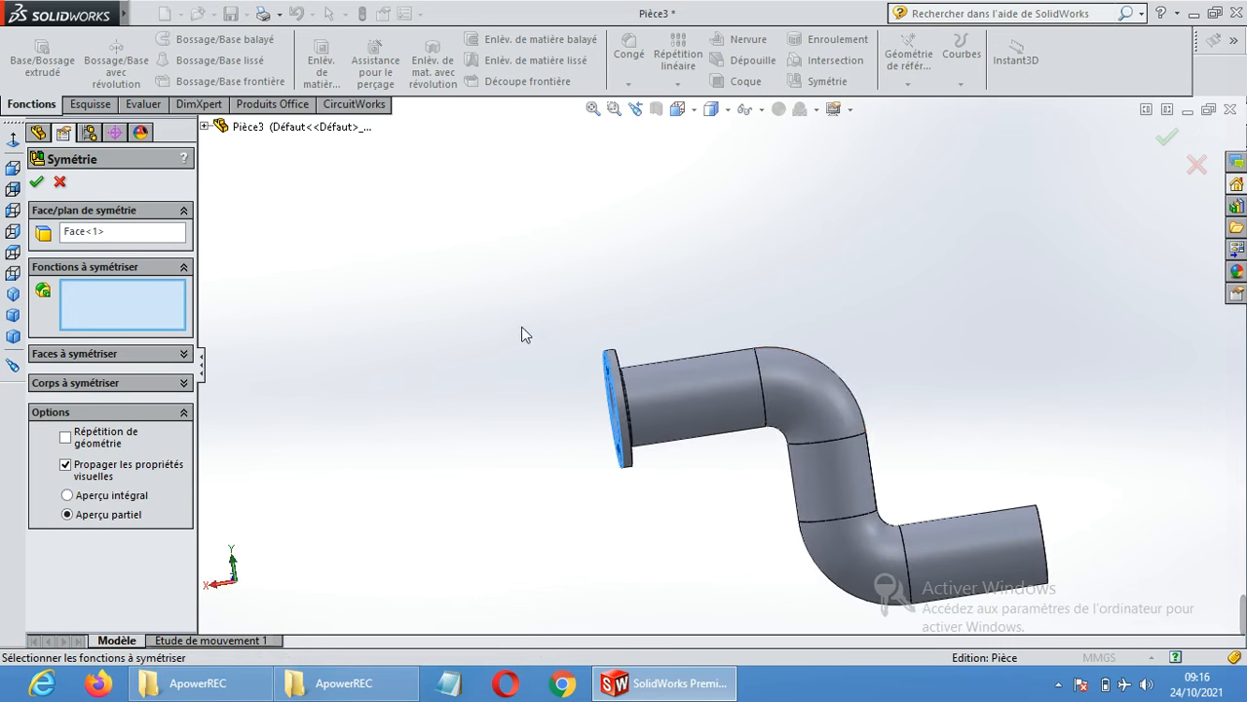
Try to mirror the sweep, shell, flange extrusion, hole cut, circular pattern and fillet about the flange's front face.
{"action": "left_click", "coordinate": [203, 126]}
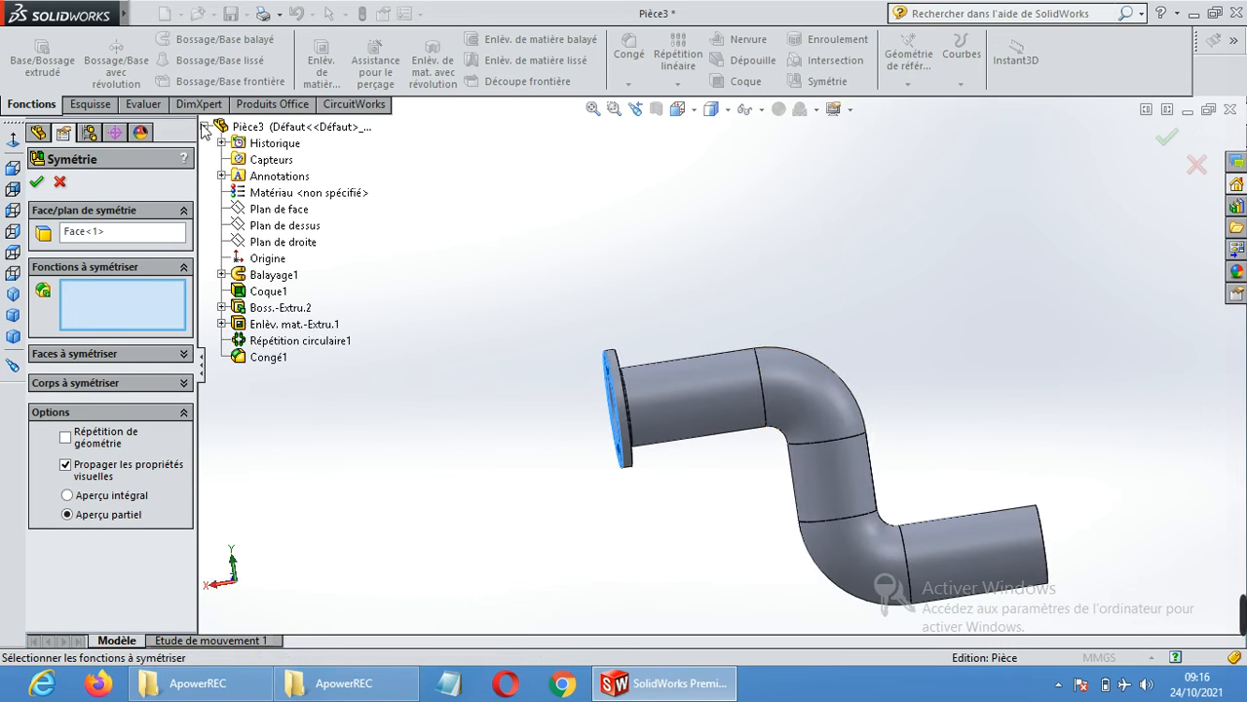
{"action": "left_click", "coordinate": [273, 276]}
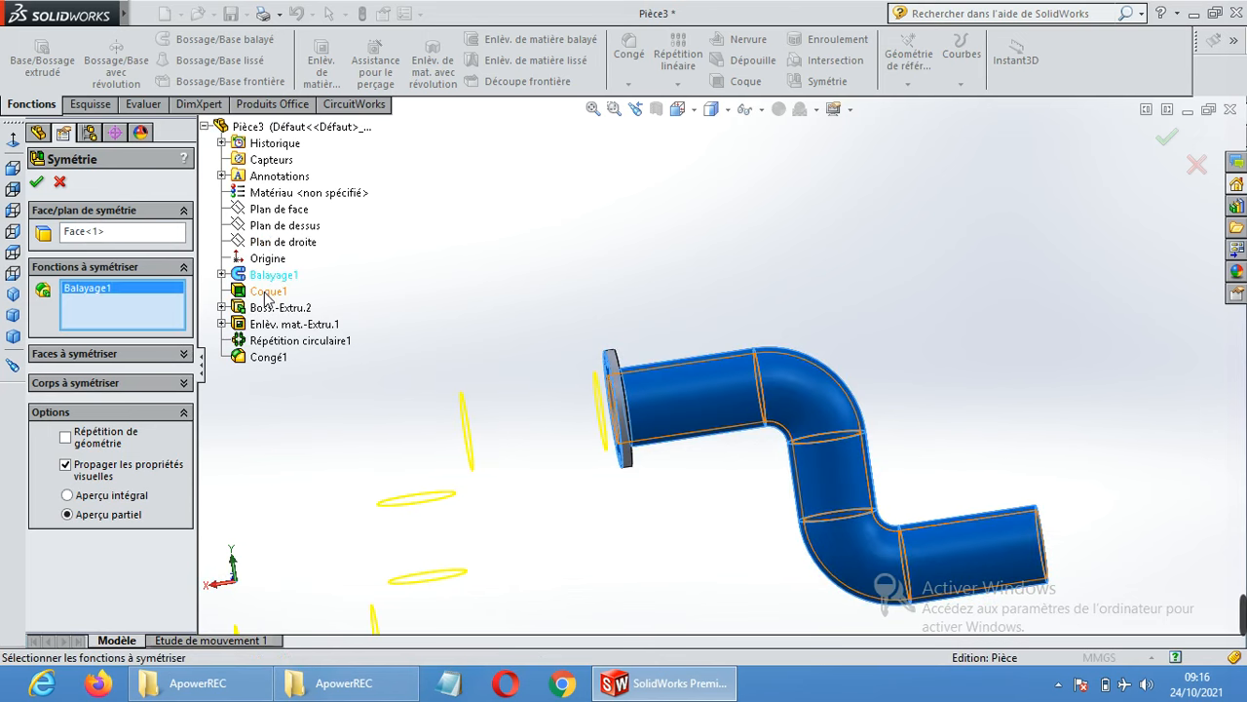
{"action": "left_click", "coordinate": [271, 293]}
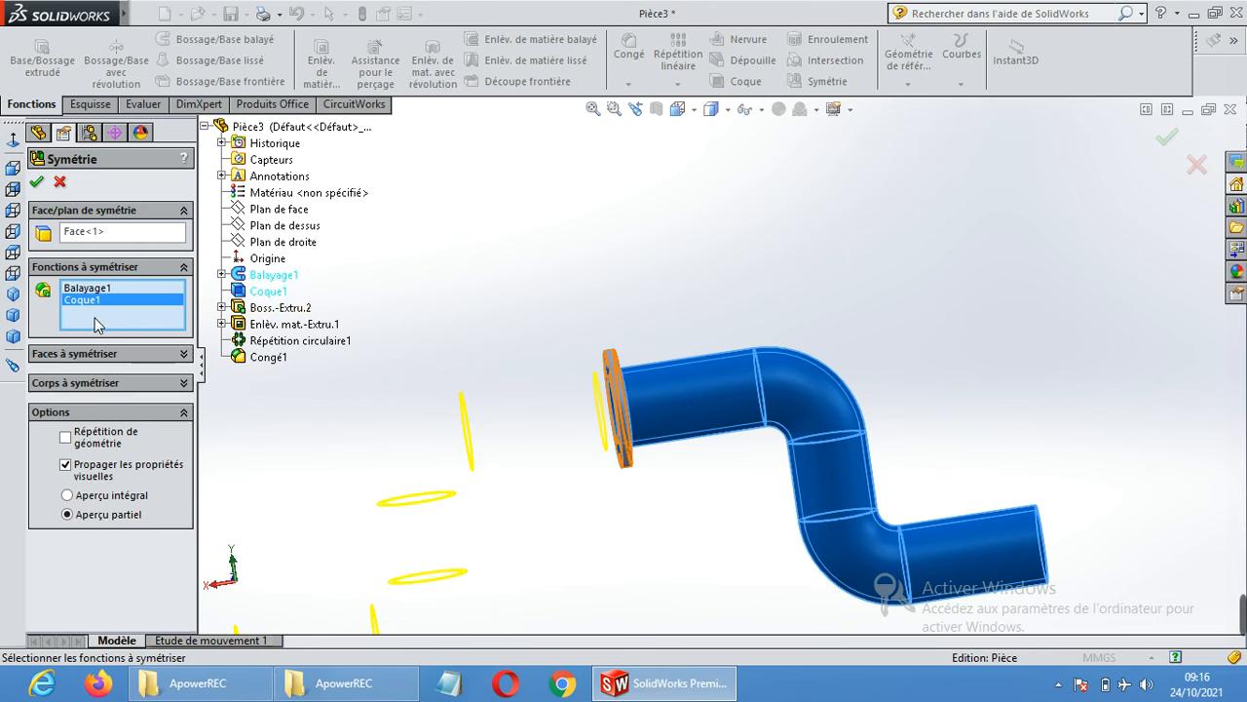
{"action": "left_click", "coordinate": [271, 307]}
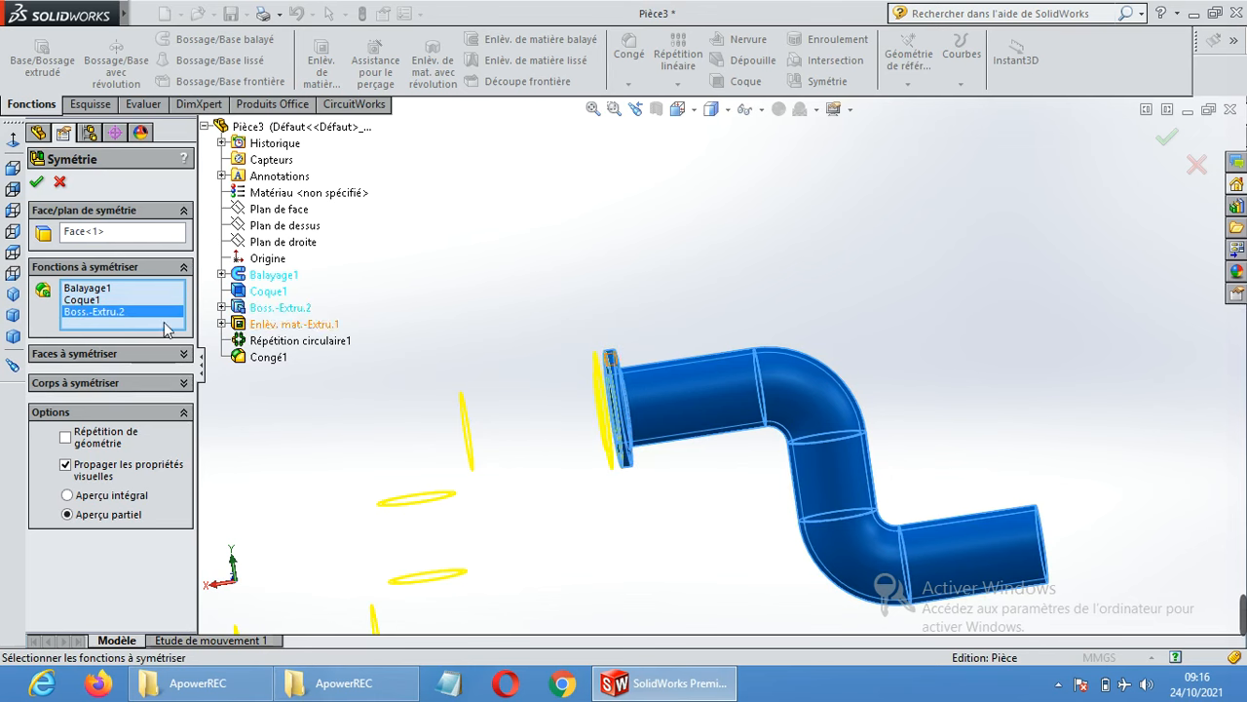
{"action": "left_click", "coordinate": [287, 324]}
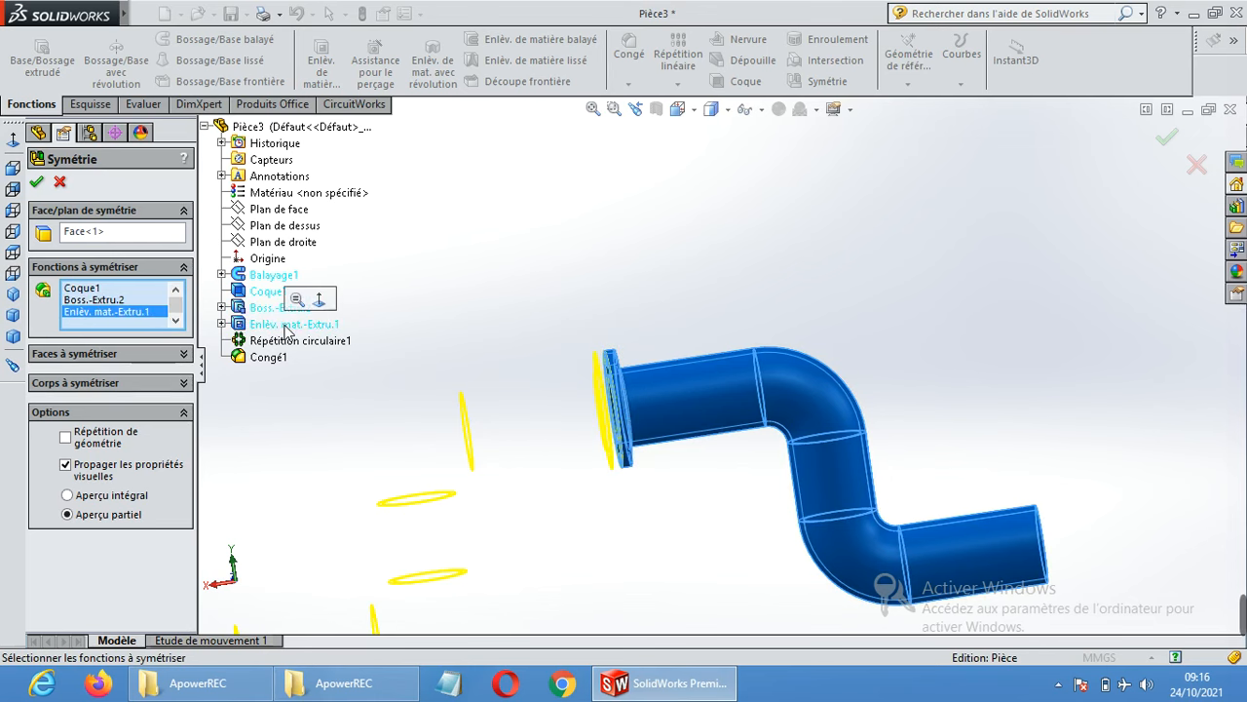
{"action": "left_click", "coordinate": [292, 340]}
{"action": "left_click", "coordinate": [268, 357]}
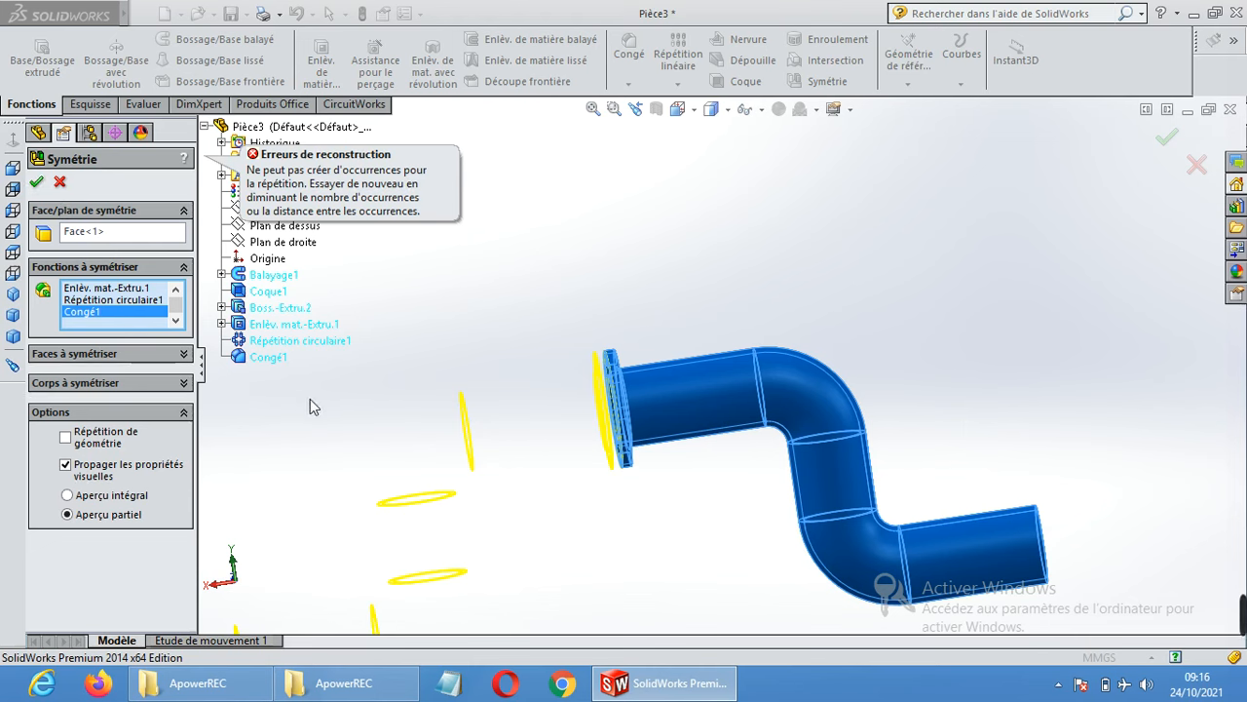
{"action": "scroll", "coordinate": [474, 425], "scroll_direction": "up", "scroll_amount": 4}
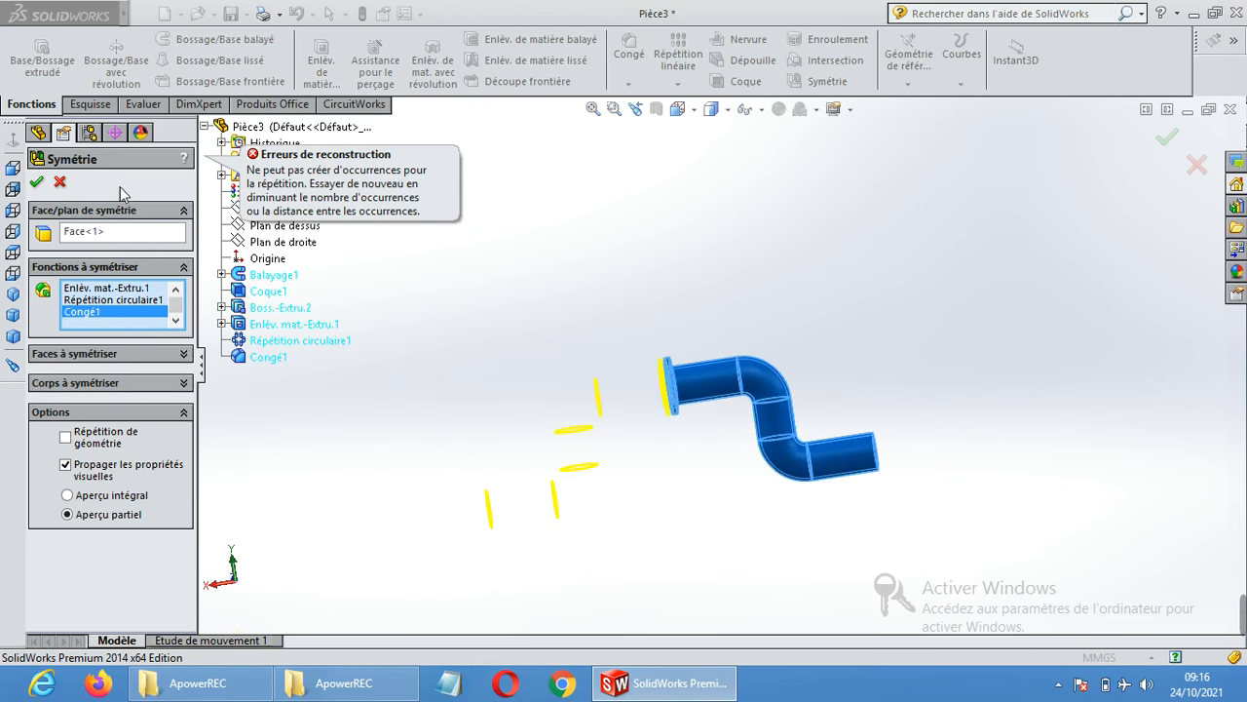
{"action": "left_click", "coordinate": [59, 182]}
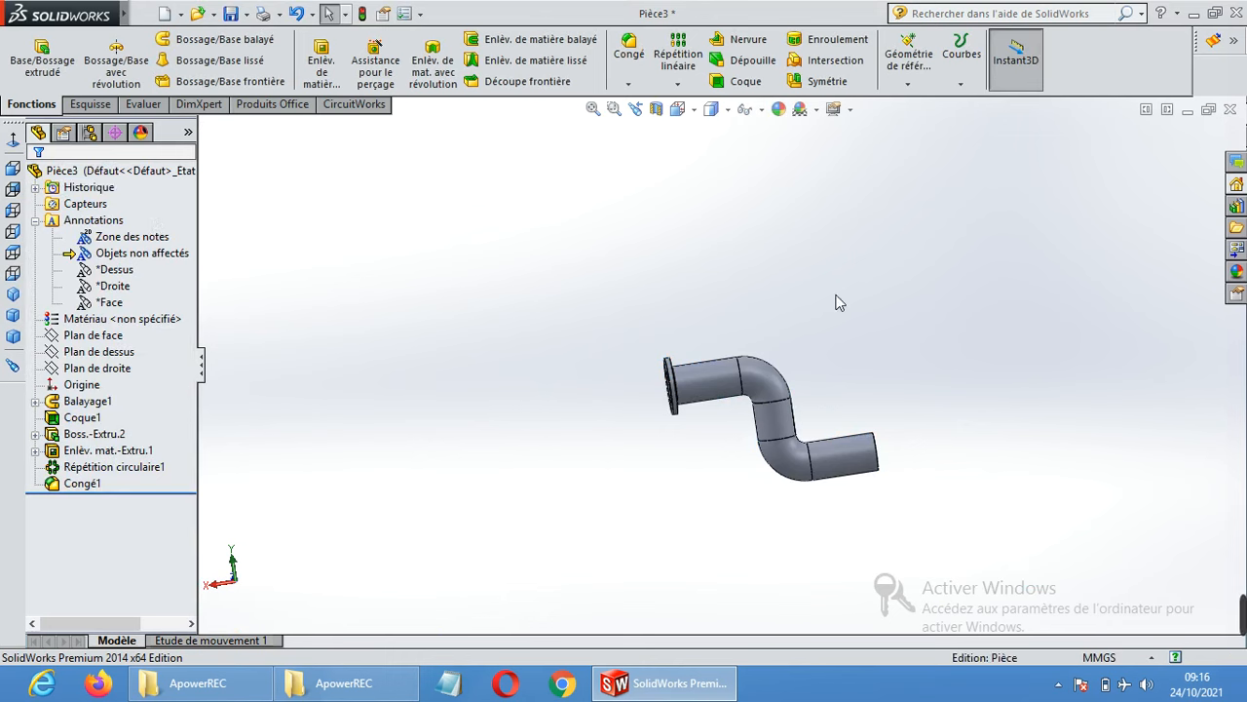
Start a reference plane using Plan de dessus as the first reference.
{"action": "scroll", "coordinate": [844, 400], "scroll_direction": "down", "scroll_amount": 6}
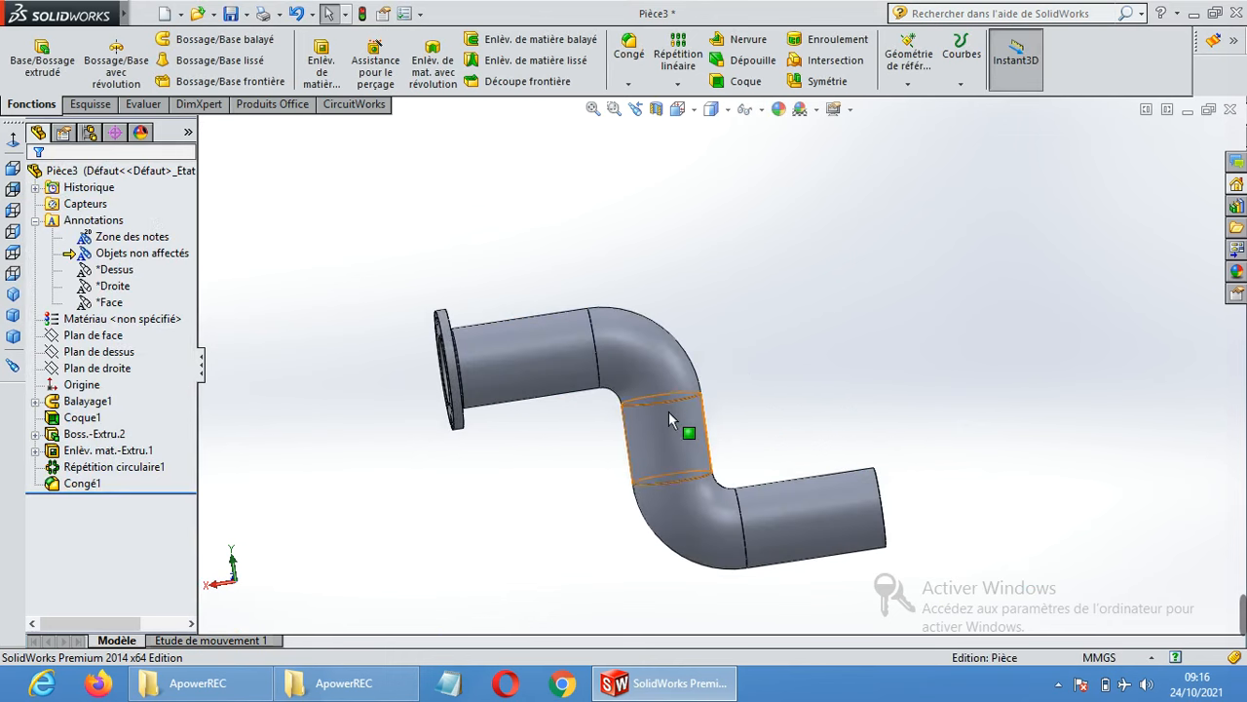
{"action": "scroll", "coordinate": [669, 417], "scroll_direction": "up", "scroll_amount": 5}
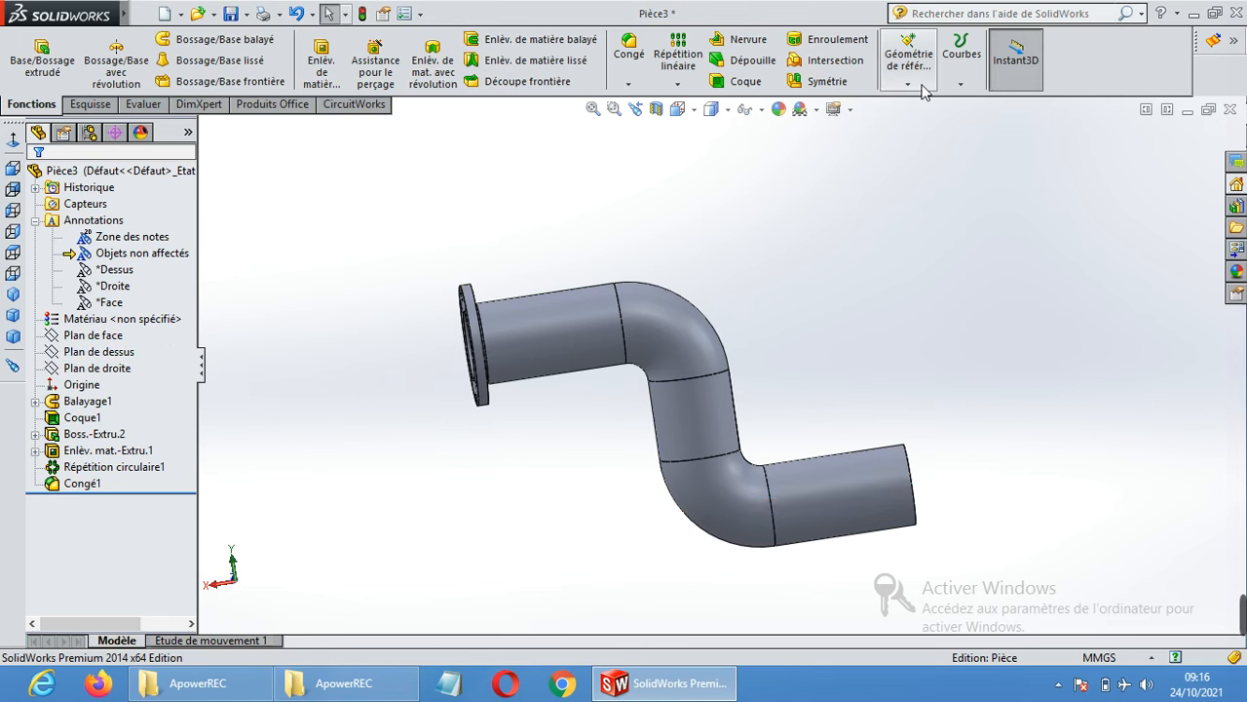
{"action": "left_click", "coordinate": [123, 372]}
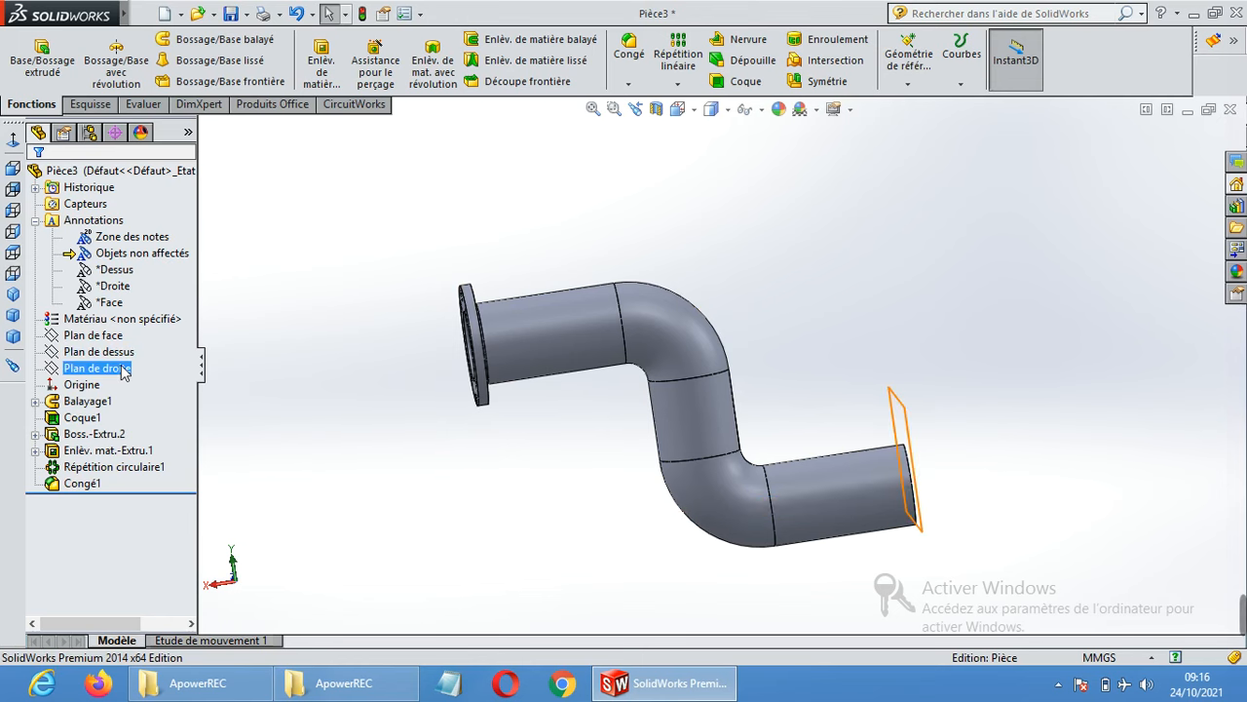
{"action": "left_click", "coordinate": [122, 354]}
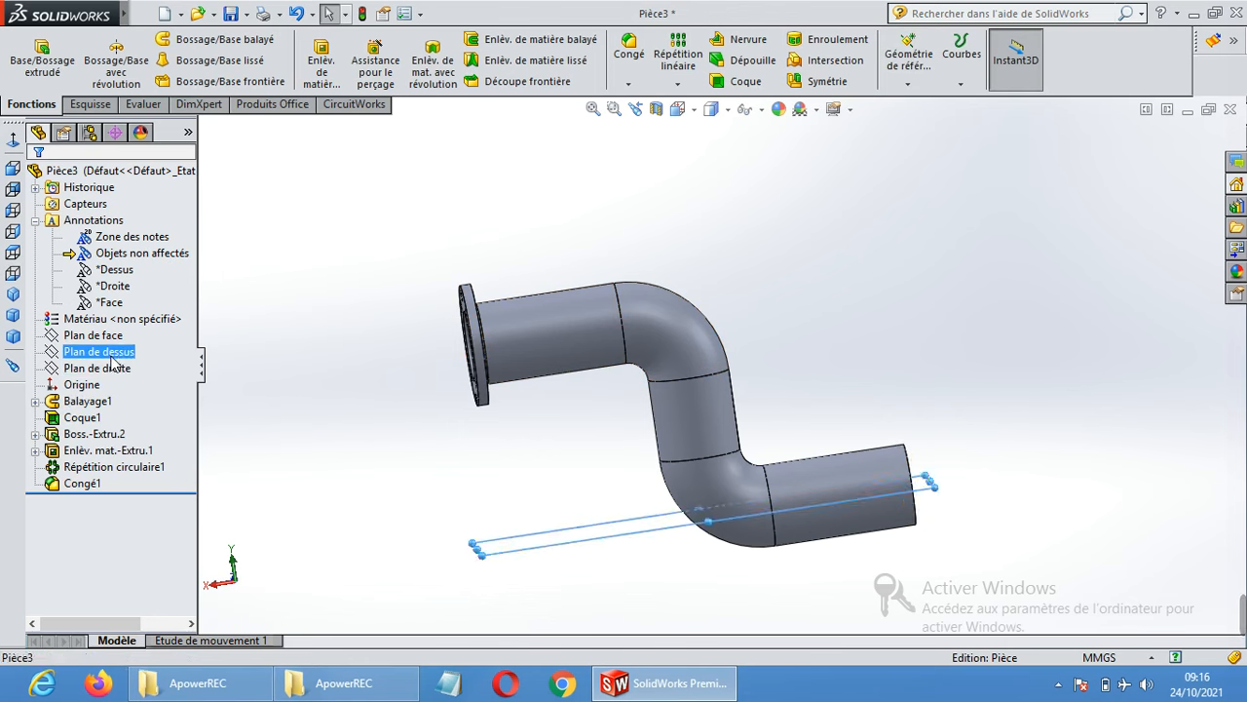
{"action": "mouse_move", "coordinate": [944, 366]}
{"action": "middle_mouse_down"}
{"action": "mouse_move", "coordinate": [950, 354]}
{"action": "mouse_move", "coordinate": [958, 393]}
{"action": "mouse_move", "coordinate": [951, 383]}
{"action": "middle_mouse_up"}
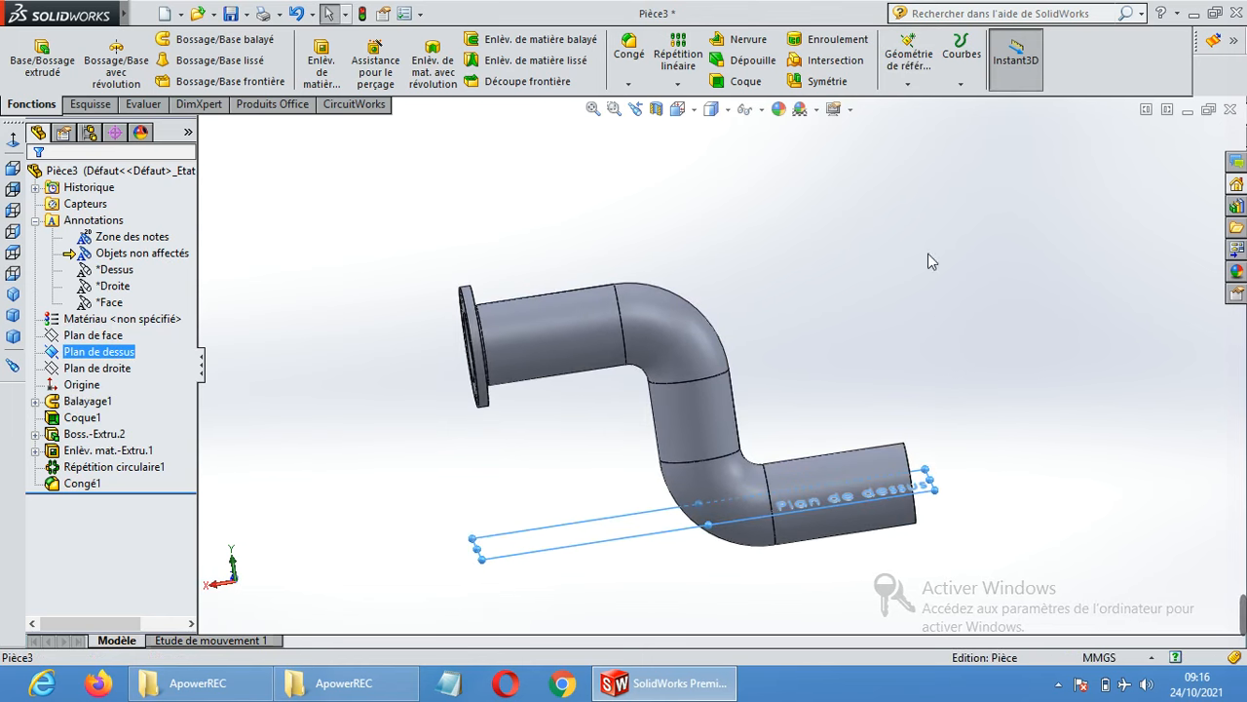
{"action": "left_click", "coordinate": [908, 84]}
{"action": "left_click", "coordinate": [926, 97]}
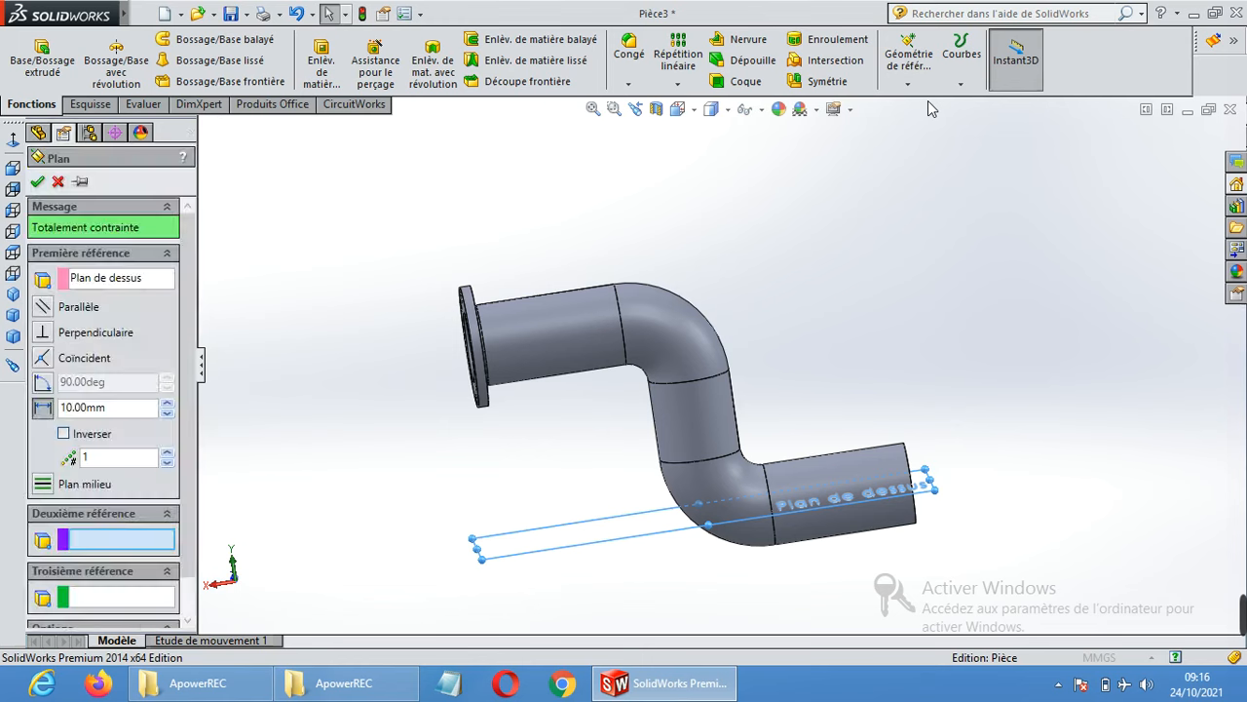
{"action": "middle_click_drag", "start_coordinate": [502, 458], "coordinate": [497, 405]}
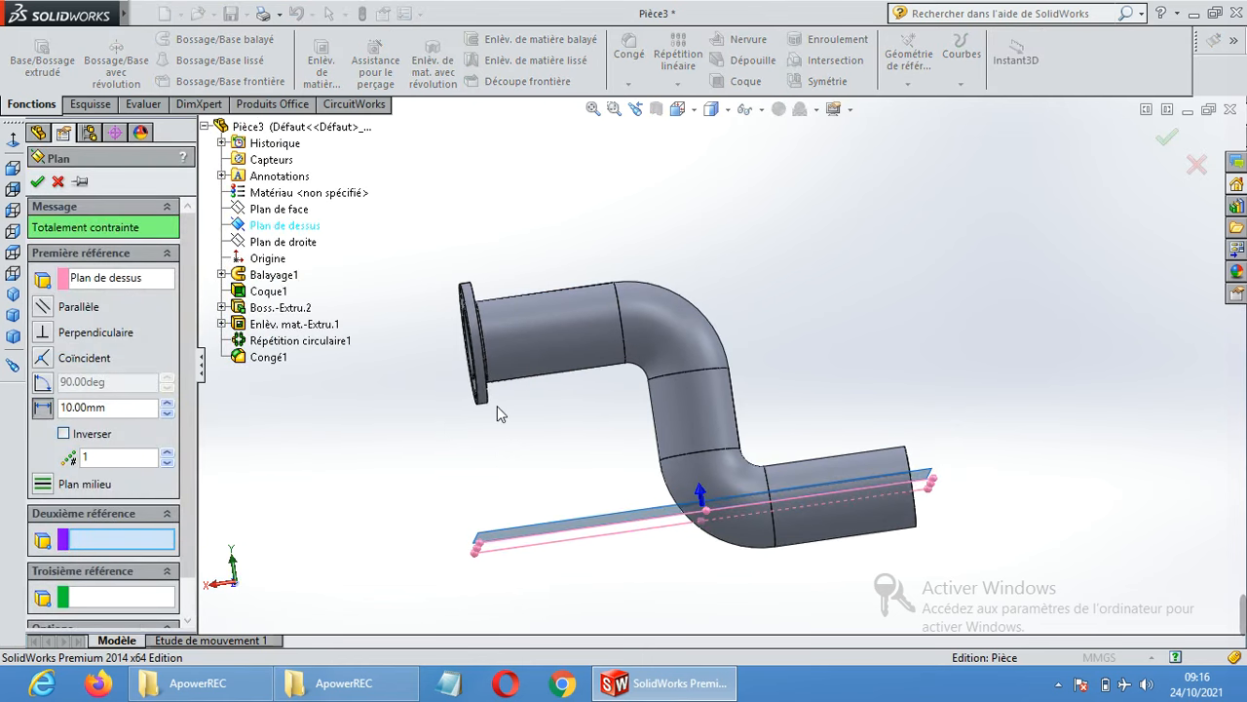
Offset the new reference plane 330 mm above Plan de dessus and create it.
{"action": "left_click", "coordinate": [167, 403]}
{"action": "left_click", "coordinate": [167, 403]}
{"action": "left_click", "coordinate": [167, 403]}
{"action": "left_click", "coordinate": [168, 404]}
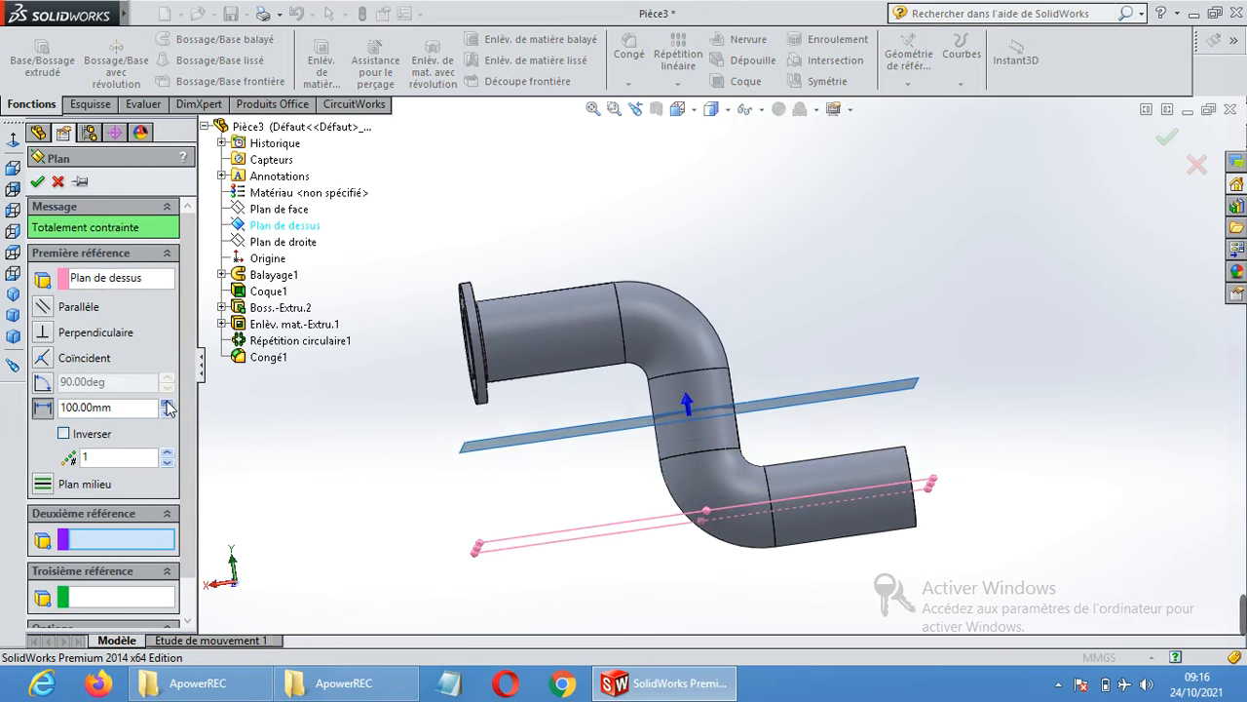
{"action": "left_click", "coordinate": [168, 404]}
{"action": "left_click", "coordinate": [167, 403]}
{"action": "left_click", "coordinate": [167, 403]}
{"action": "left_click", "coordinate": [168, 403]}
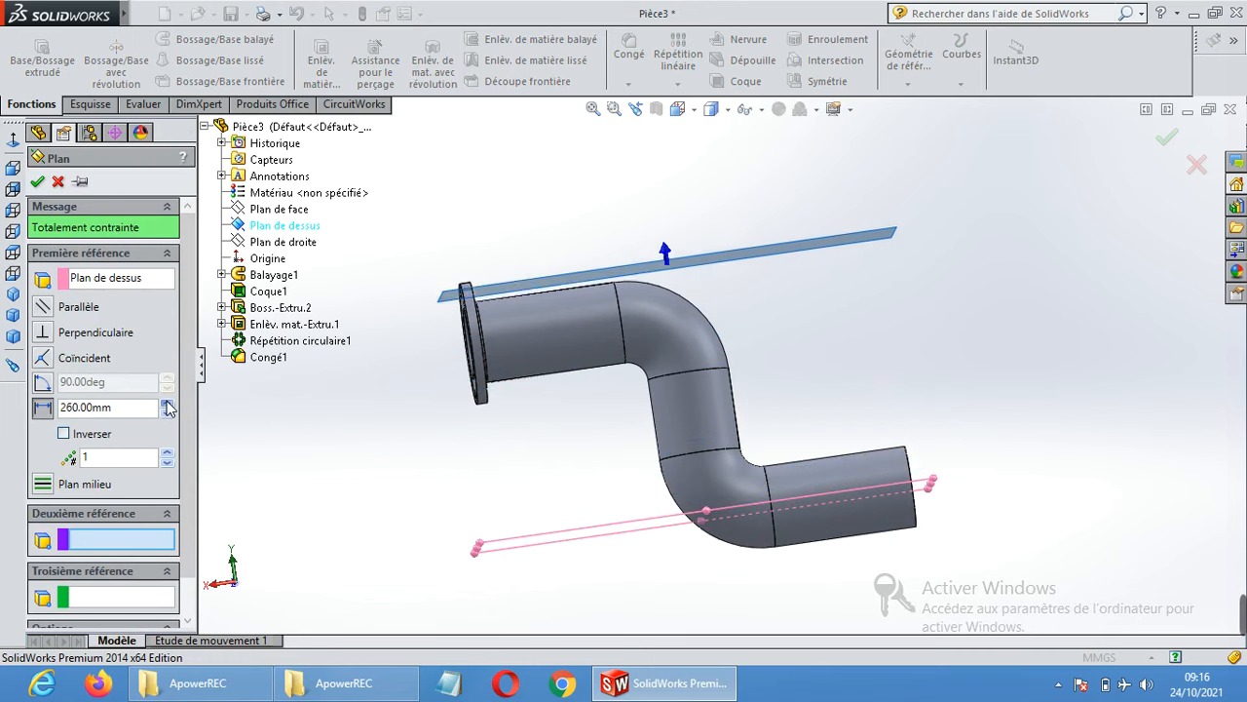
{"action": "left_click", "coordinate": [167, 404]}
{"action": "left_click", "coordinate": [168, 403]}
{"action": "left_click", "coordinate": [167, 403]}
{"action": "left_click", "coordinate": [168, 403]}
{"action": "left_click", "coordinate": [167, 403]}
{"action": "left_click", "coordinate": [168, 403]}
{"action": "left_click", "coordinate": [167, 404]}
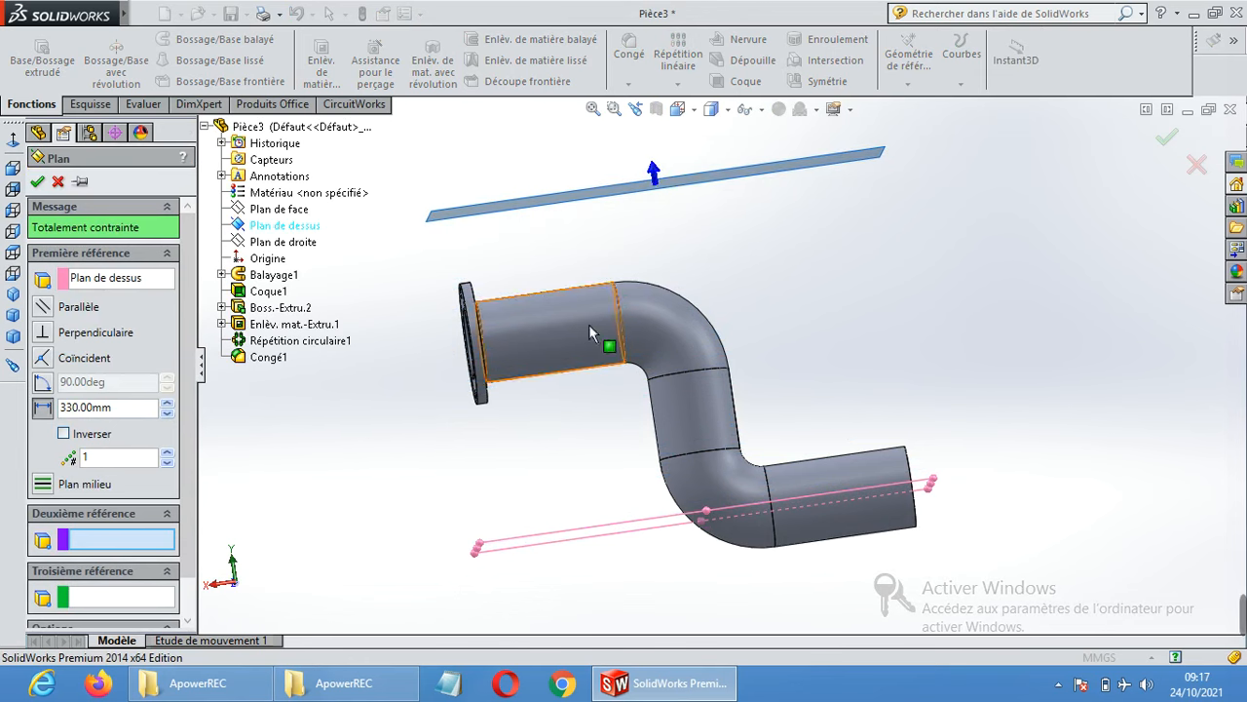
{"action": "middle_click_drag", "start_coordinate": [681, 286], "coordinate": [685, 343]}
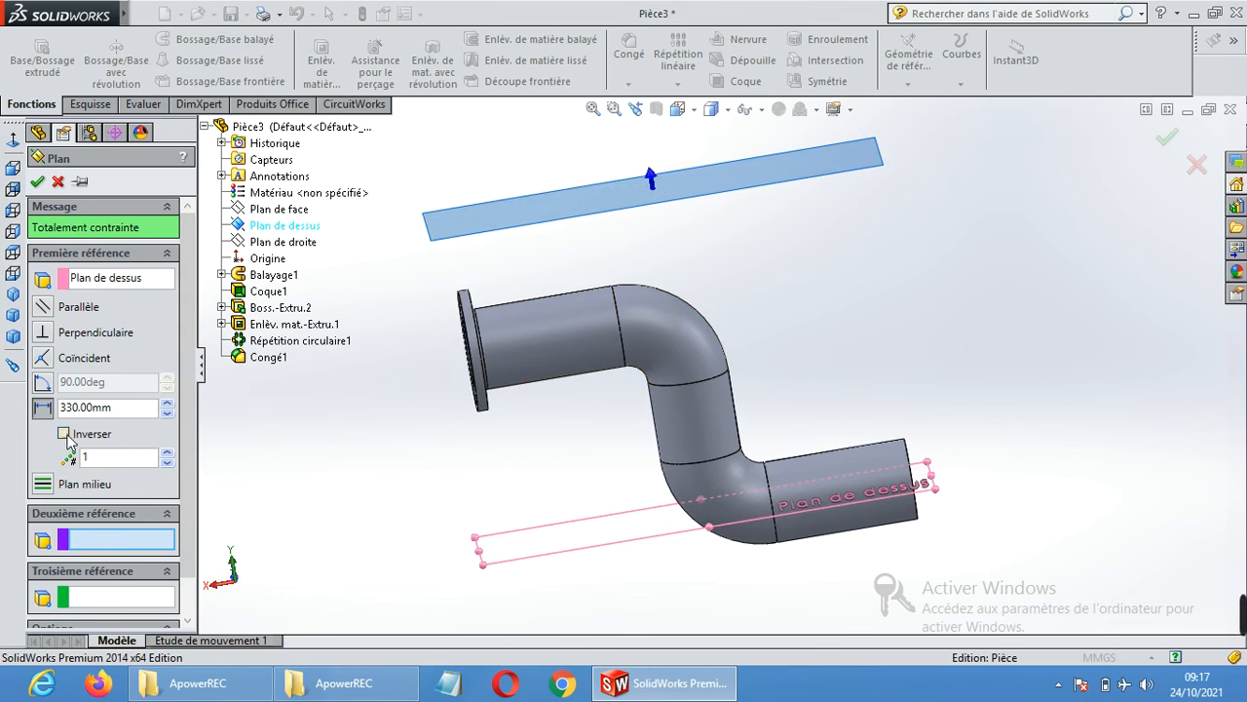
{"action": "left_click", "coordinate": [65, 433]}
{"action": "left_click", "coordinate": [64, 434]}
{"action": "left_click", "coordinate": [37, 182]}
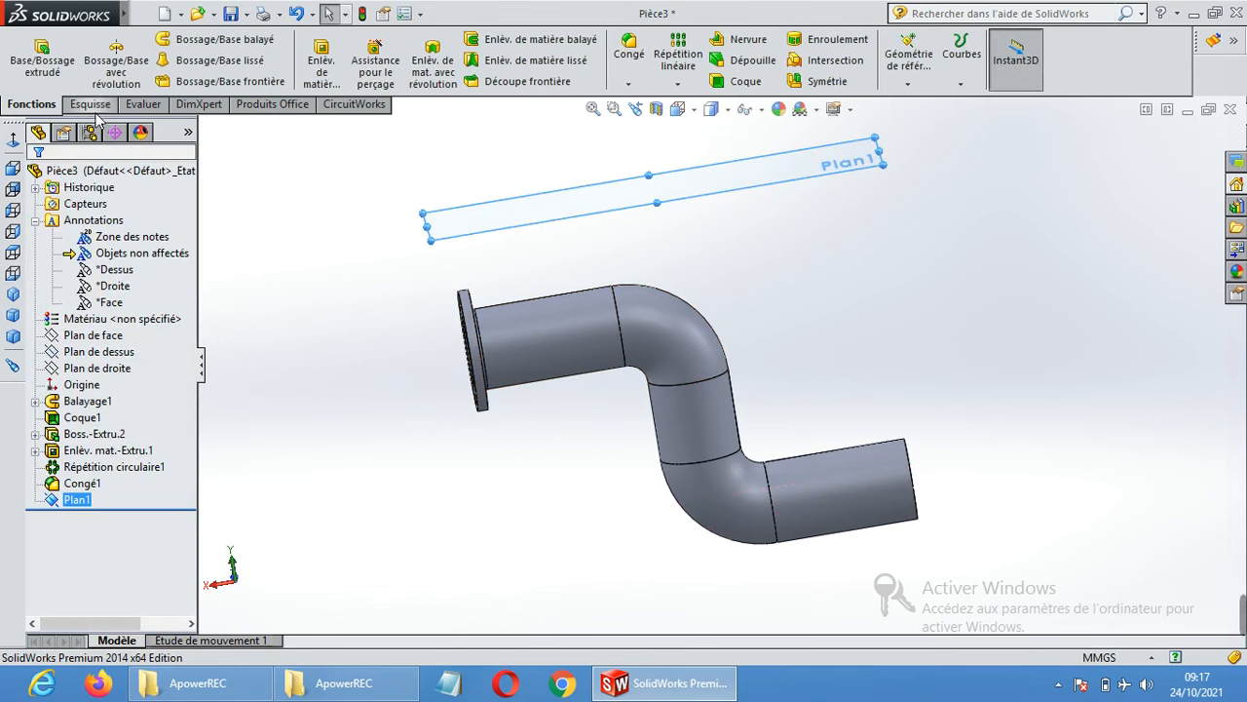
Sketch a circle of 40 mm radius on Plan1, centred over the axis of the flanged straight pipe section.
{"action": "left_click", "coordinate": [90, 104]}
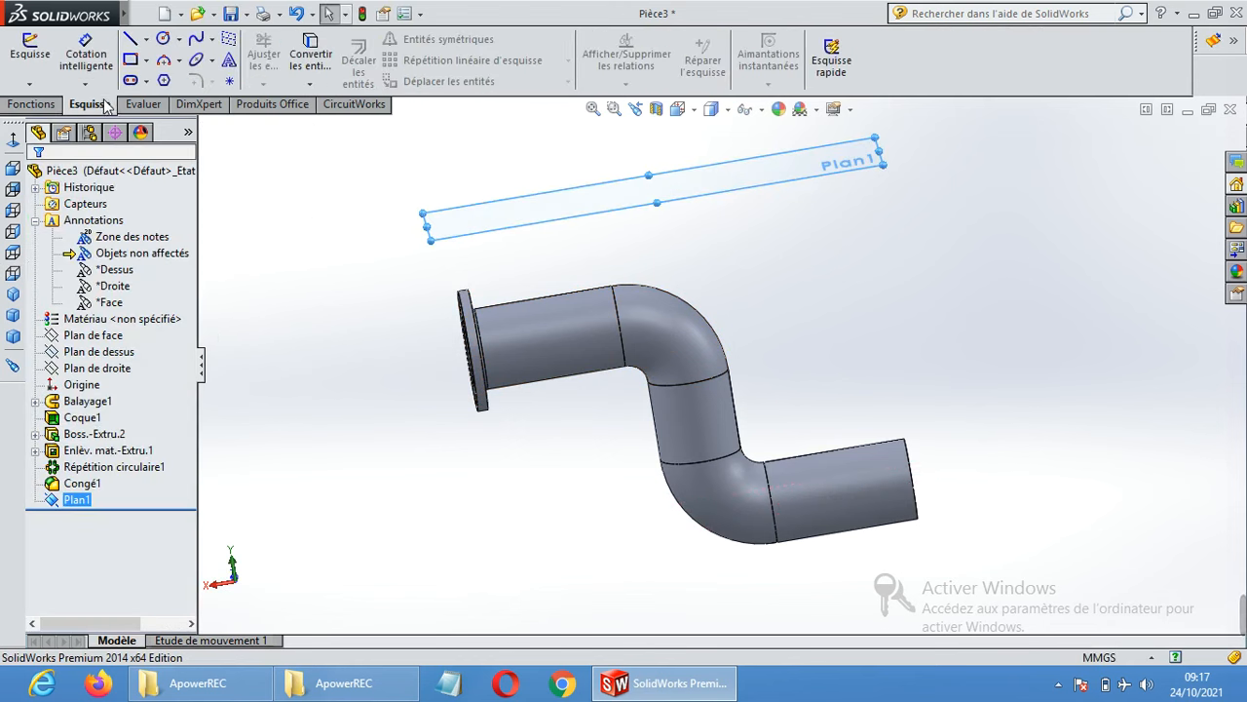
{"action": "left_click", "coordinate": [162, 38]}
{"action": "key", "text": "Escape"}
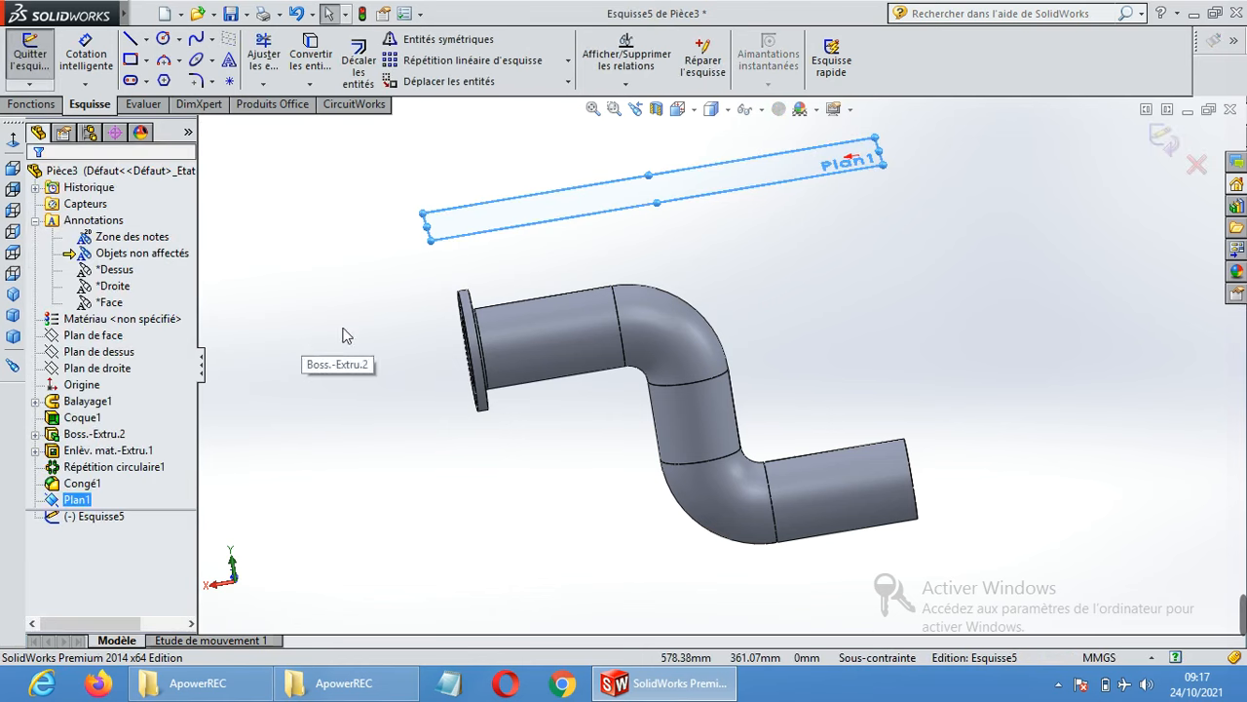
{"action": "left_click", "coordinate": [576, 224]}
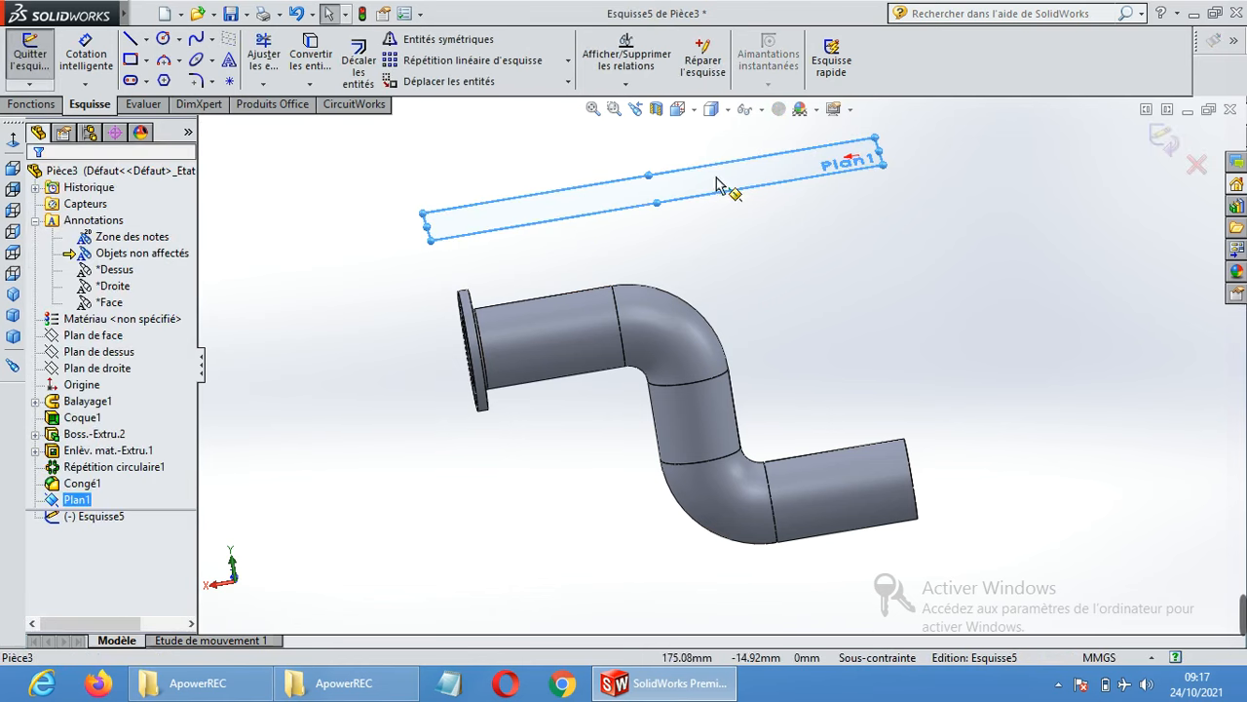
{"action": "left_click", "coordinate": [12, 140]}
{"action": "scroll", "coordinate": [828, 399], "scroll_direction": "down", "scroll_amount": 3}
{"action": "left_click", "coordinate": [162, 38]}
{"action": "left_click", "coordinate": [692, 400]}
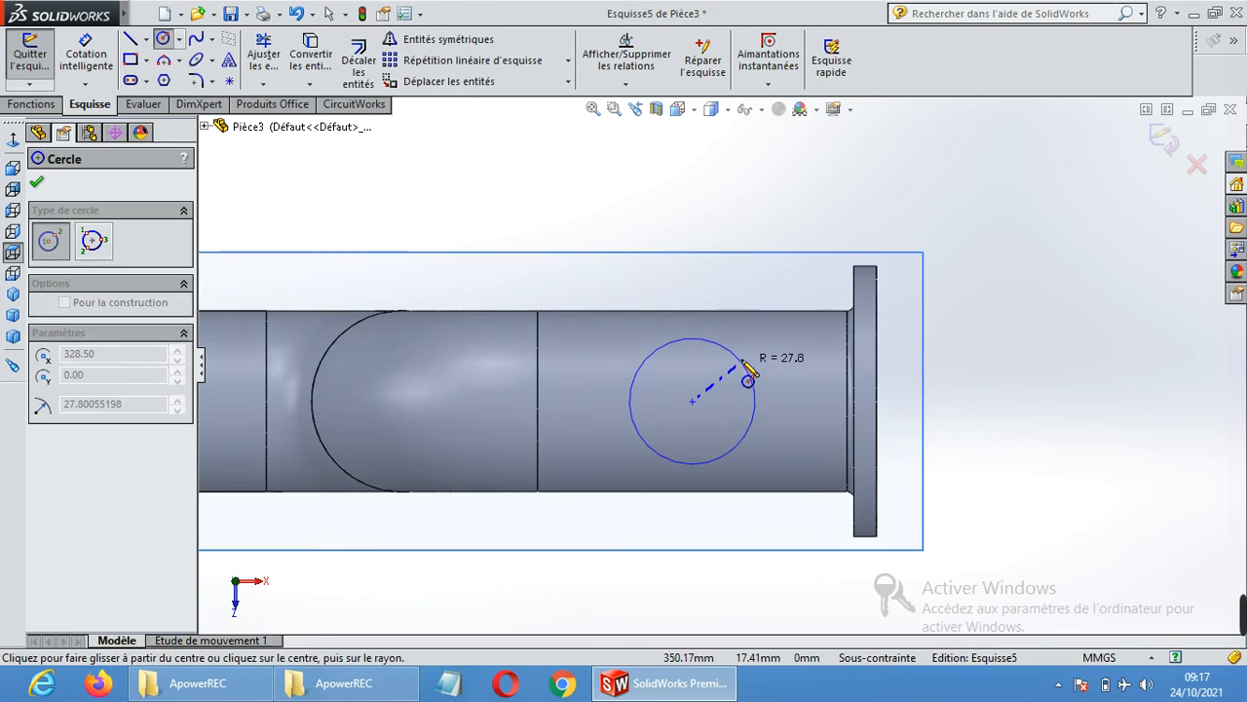
{"action": "left_click", "coordinate": [698, 314]}
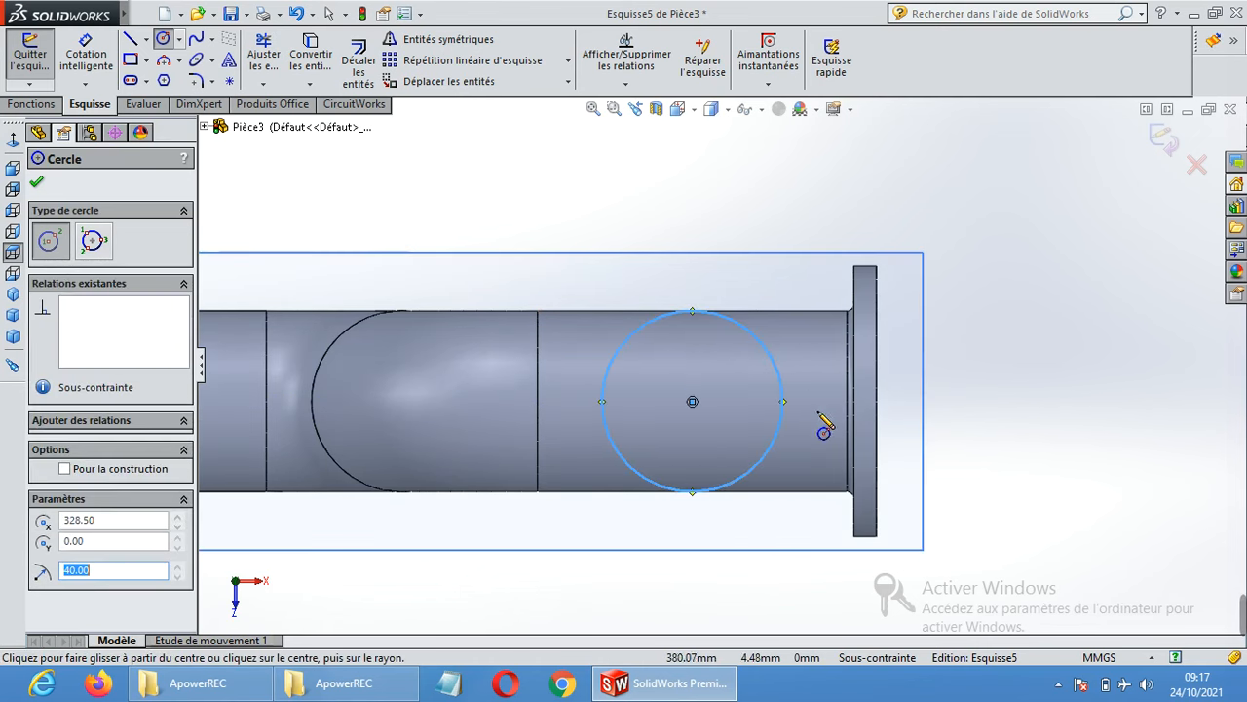
{"action": "scroll", "coordinate": [877, 492], "scroll_direction": "up", "scroll_amount": 2}
{"action": "key", "text": "Escape"}
{"action": "scroll", "coordinate": [867, 489], "scroll_direction": "up", "scroll_amount": 2}
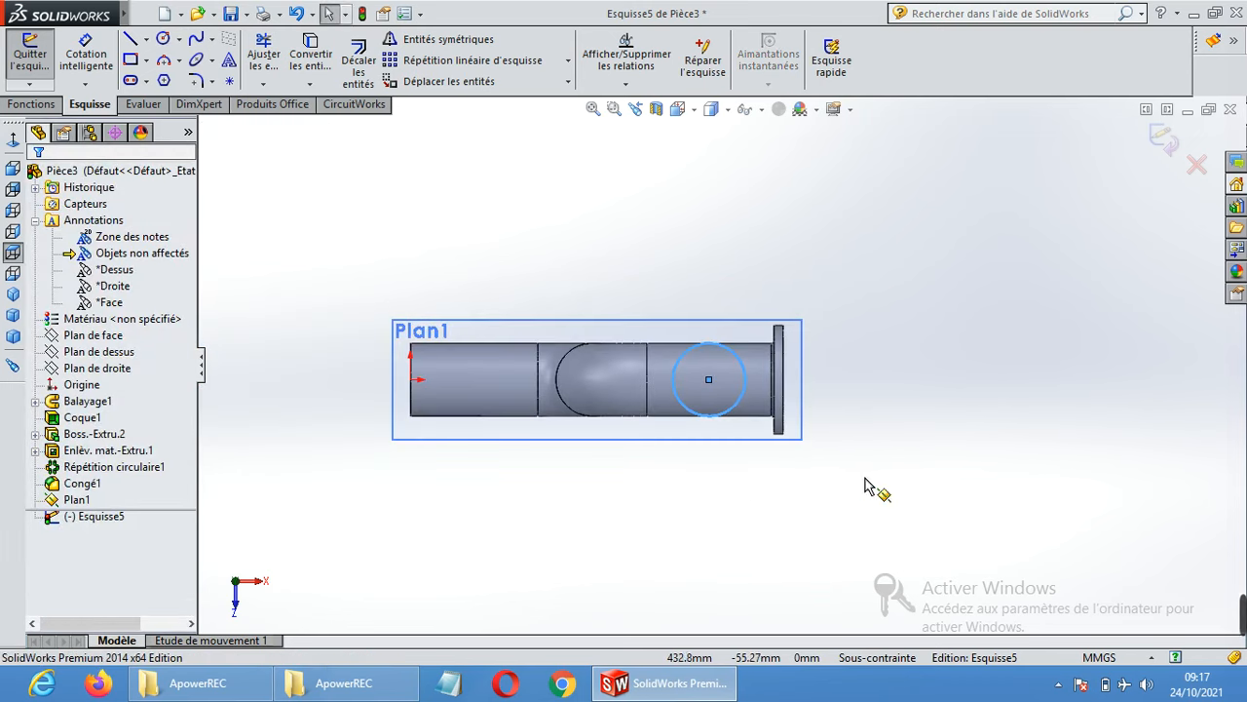
Extrude the circle up to the outer surface of the flanged straight pipe section, merging the result.
{"action": "middle_click_drag", "start_coordinate": [805, 504], "coordinate": [810, 293]}
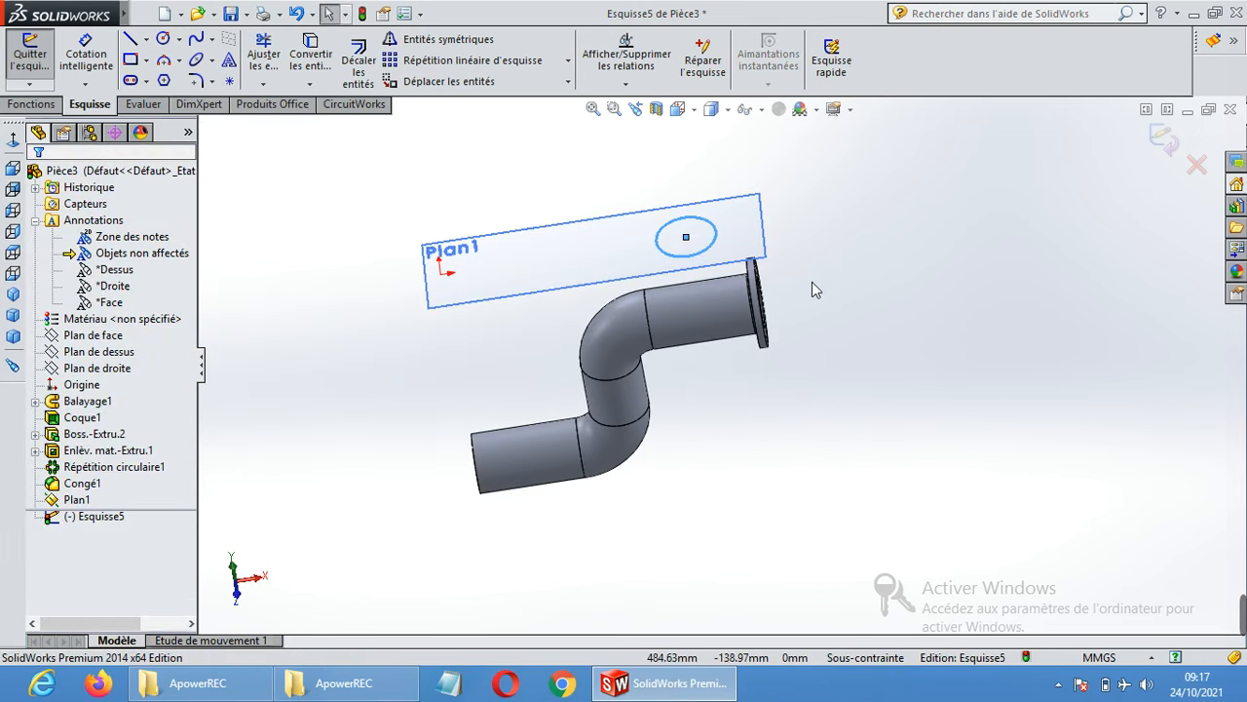
{"action": "middle_click_drag", "start_coordinate": [874, 359], "coordinate": [875, 316]}
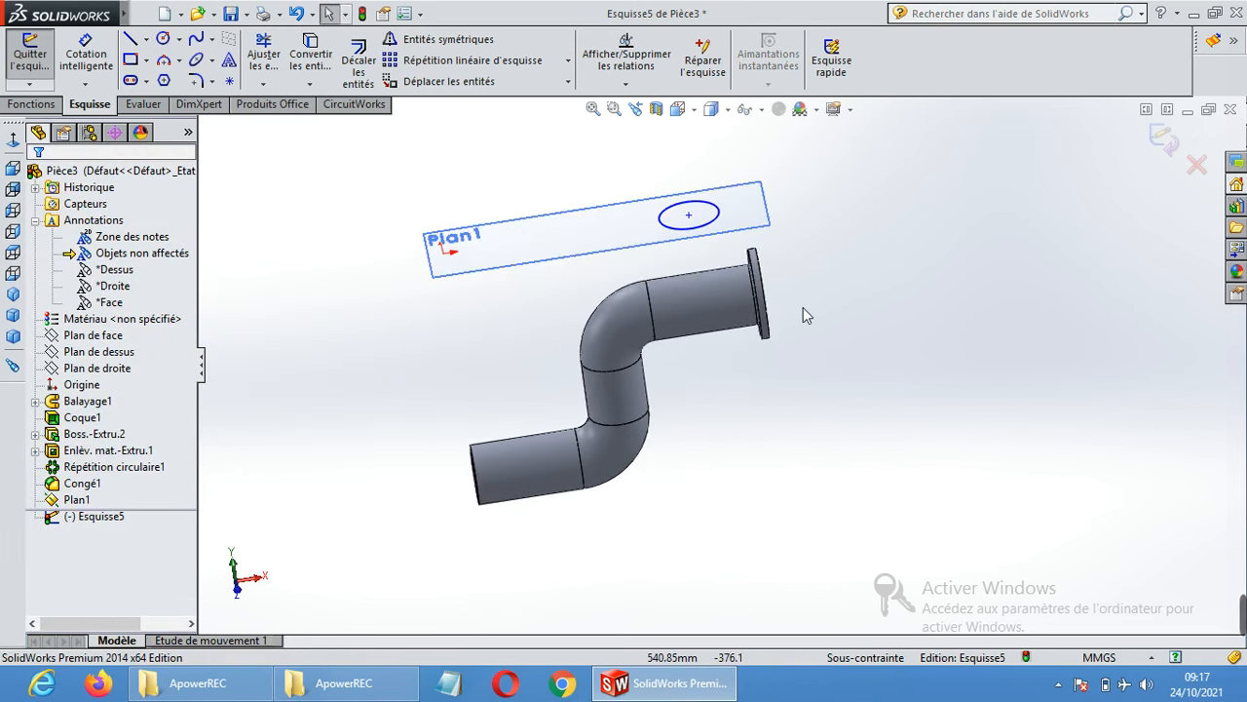
{"action": "left_click", "coordinate": [45, 108]}
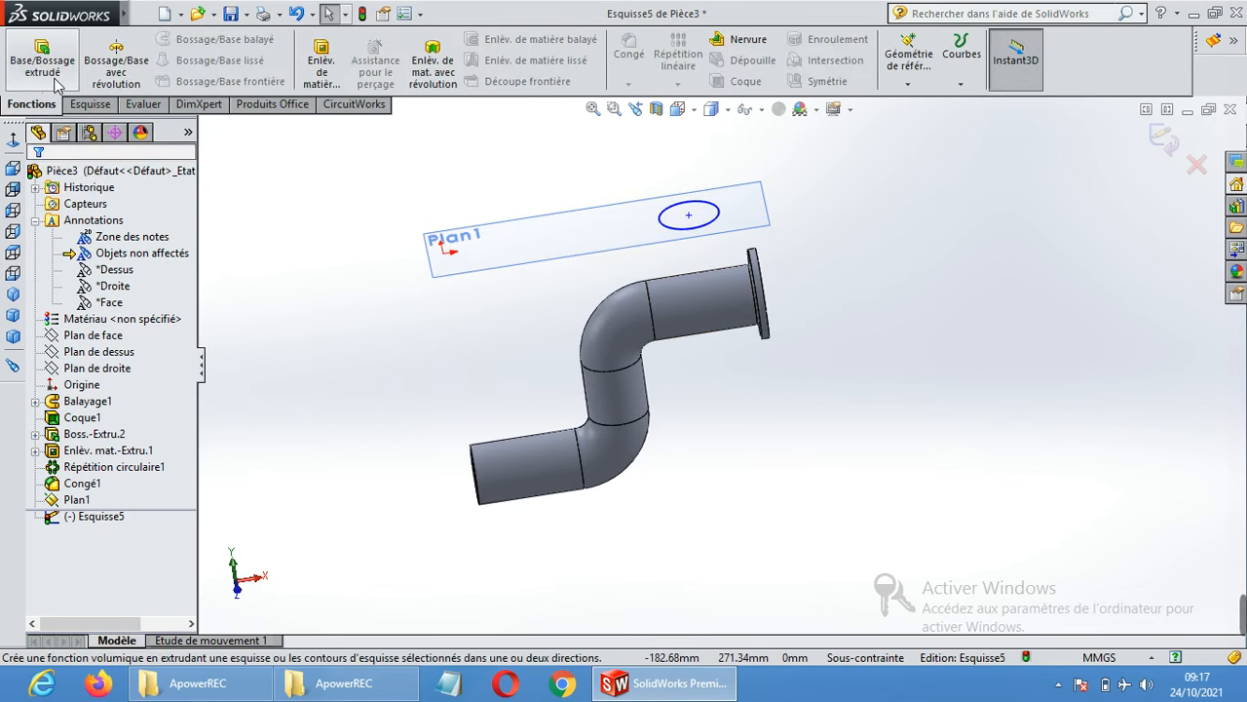
{"action": "left_click", "coordinate": [41, 60]}
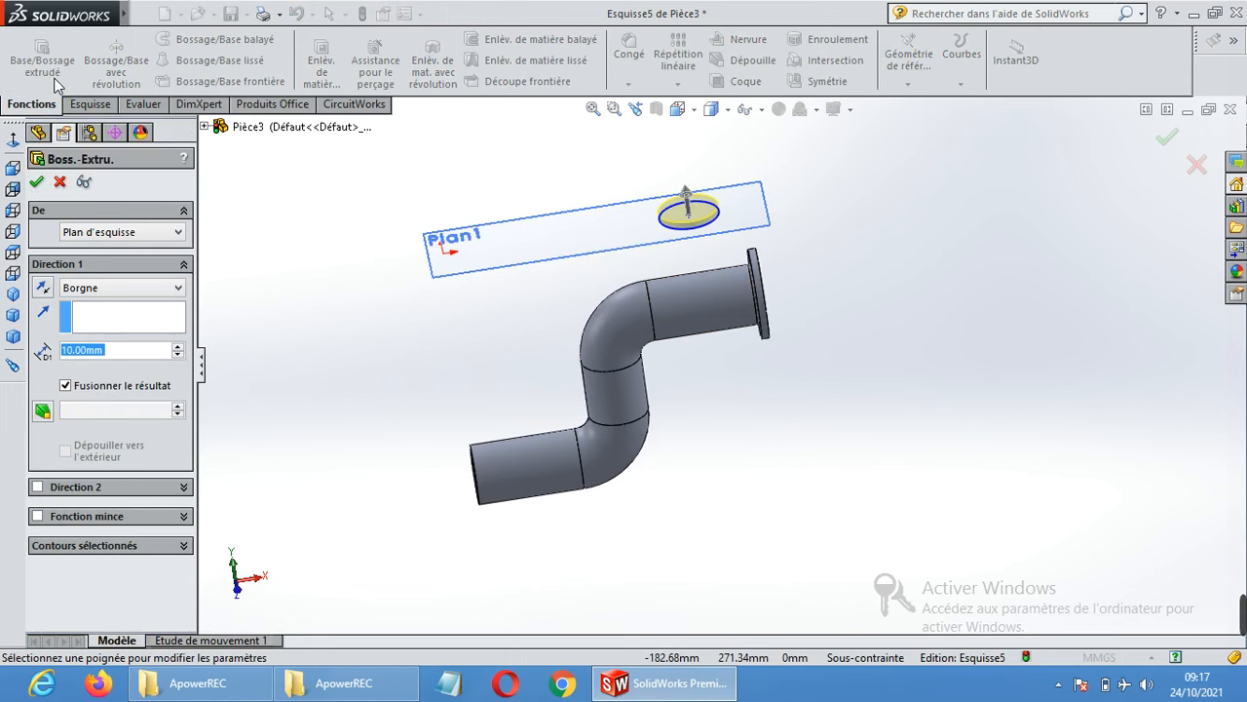
{"action": "left_click", "coordinate": [170, 290]}
{"action": "left_click", "coordinate": [104, 339]}
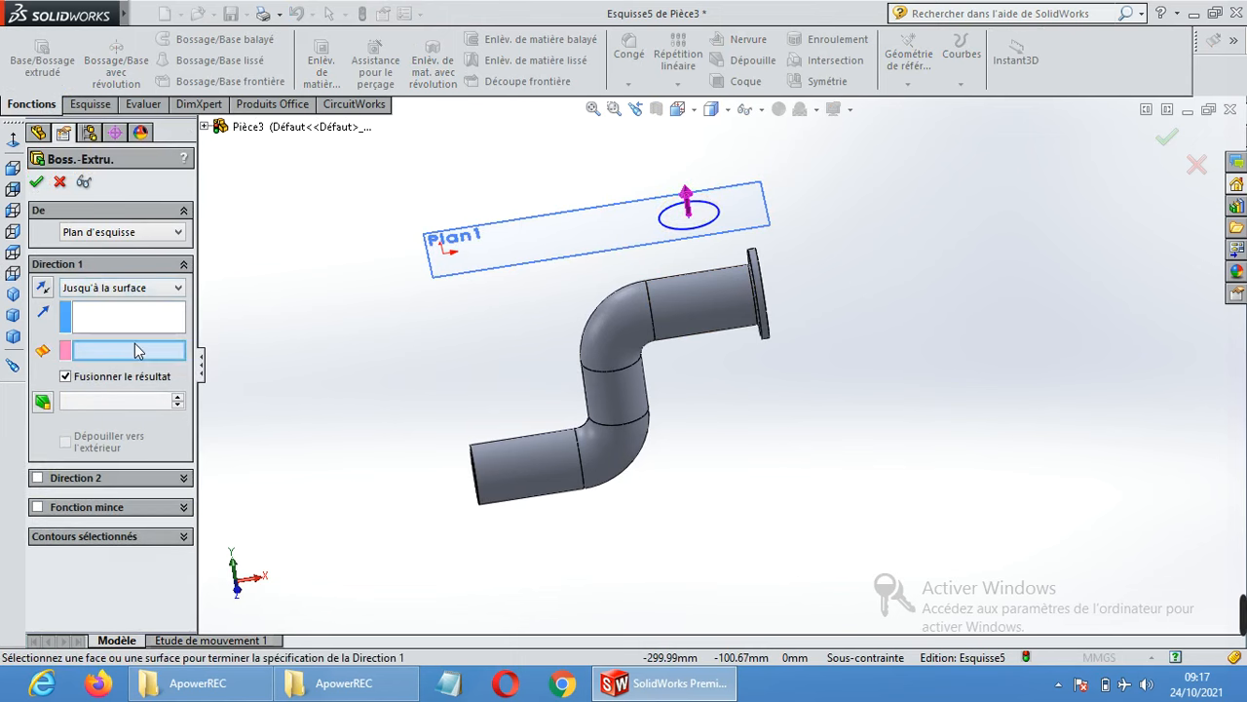
{"action": "left_click", "coordinate": [699, 301]}
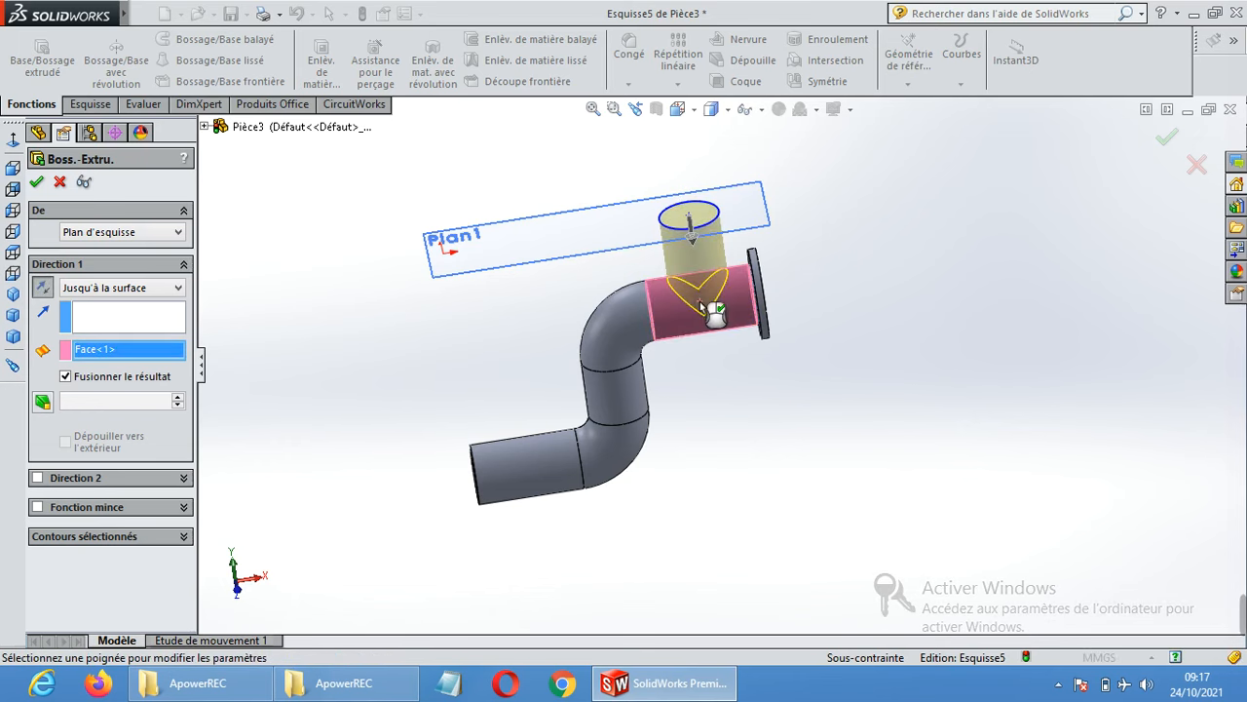
{"action": "left_click", "coordinate": [38, 183]}
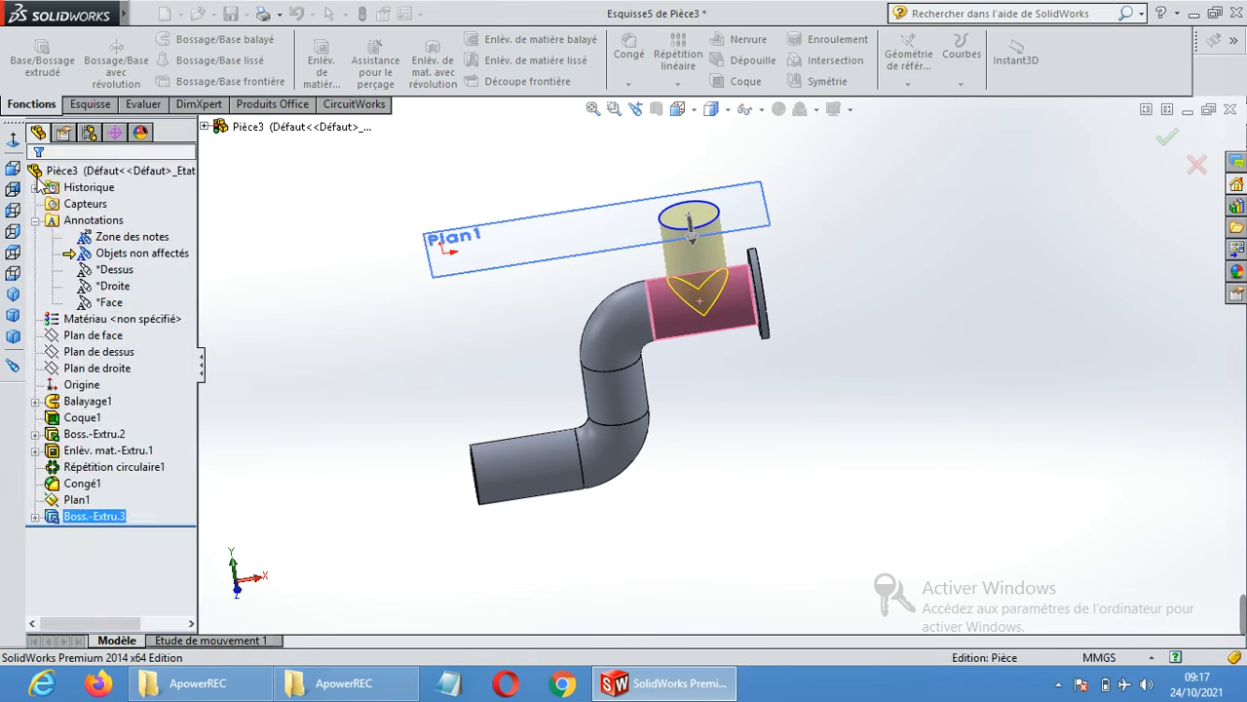
{"action": "left_click", "coordinate": [938, 251]}
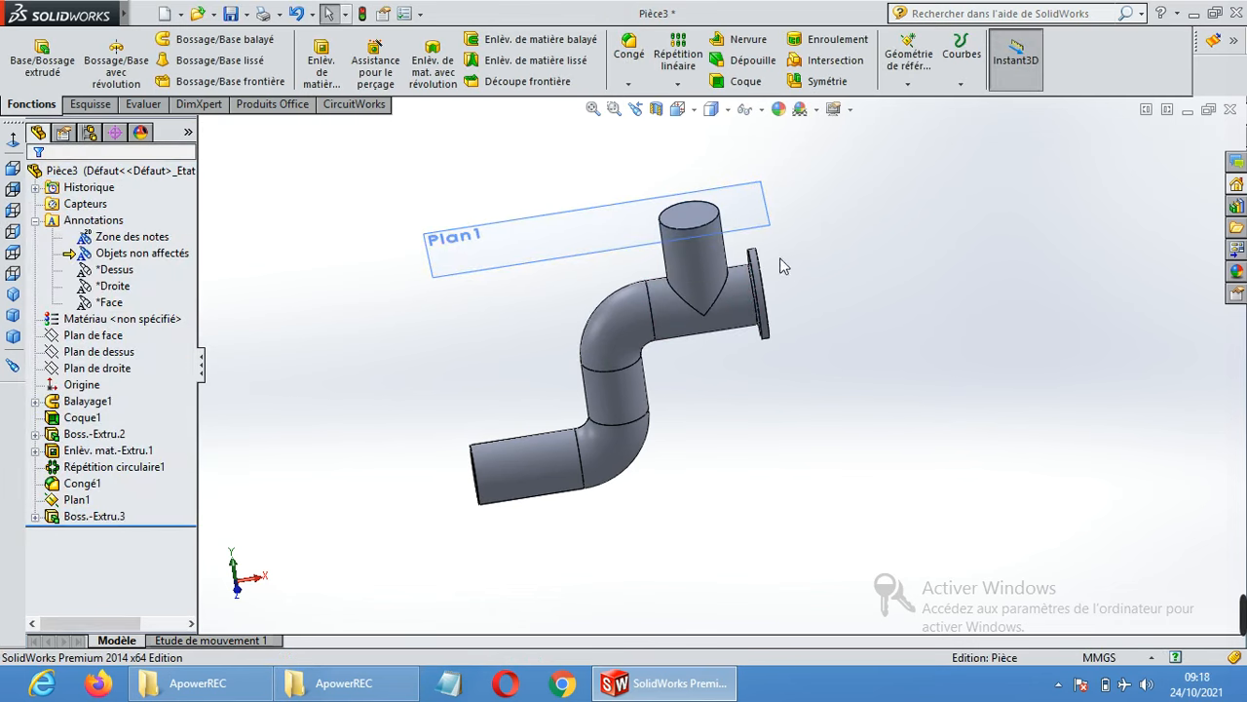
Shell the branch with 5 mm walls, removing its top end face and the inner face of the flanged pipe section.
{"action": "left_click", "coordinate": [757, 85]}
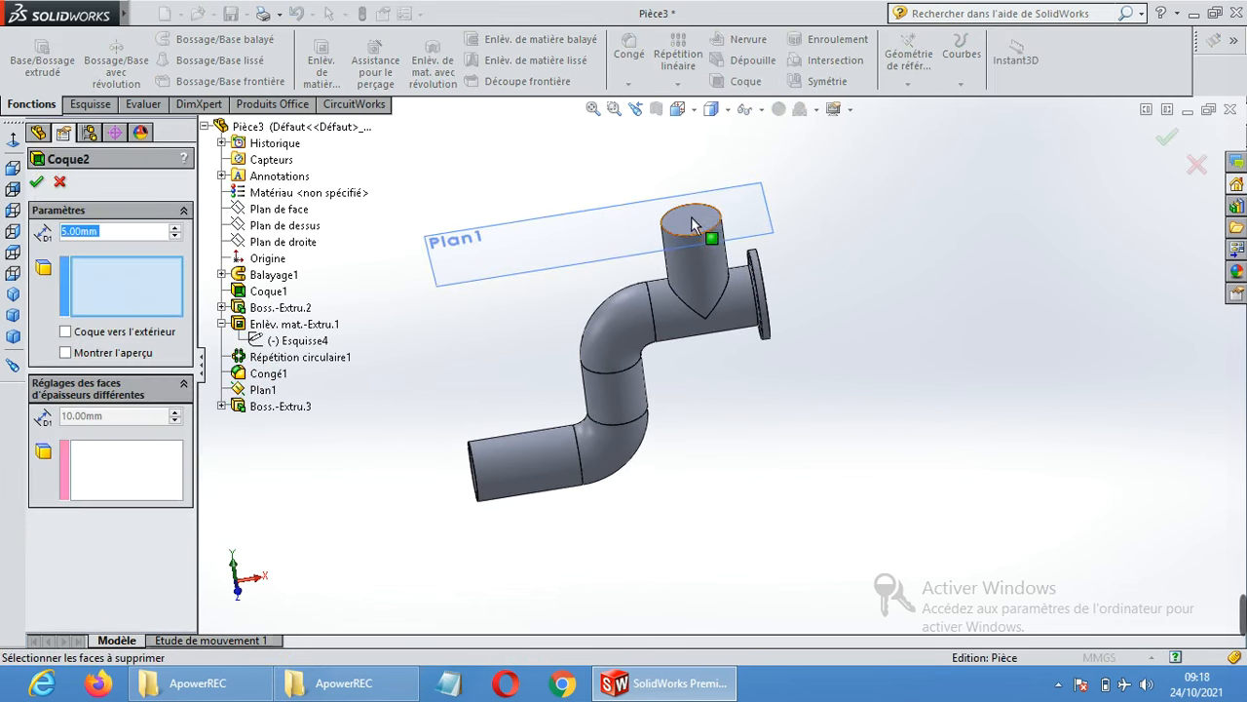
{"action": "left_click", "coordinate": [691, 217]}
{"action": "middle_click_drag", "start_coordinate": [824, 331], "coordinate": [701, 291]}
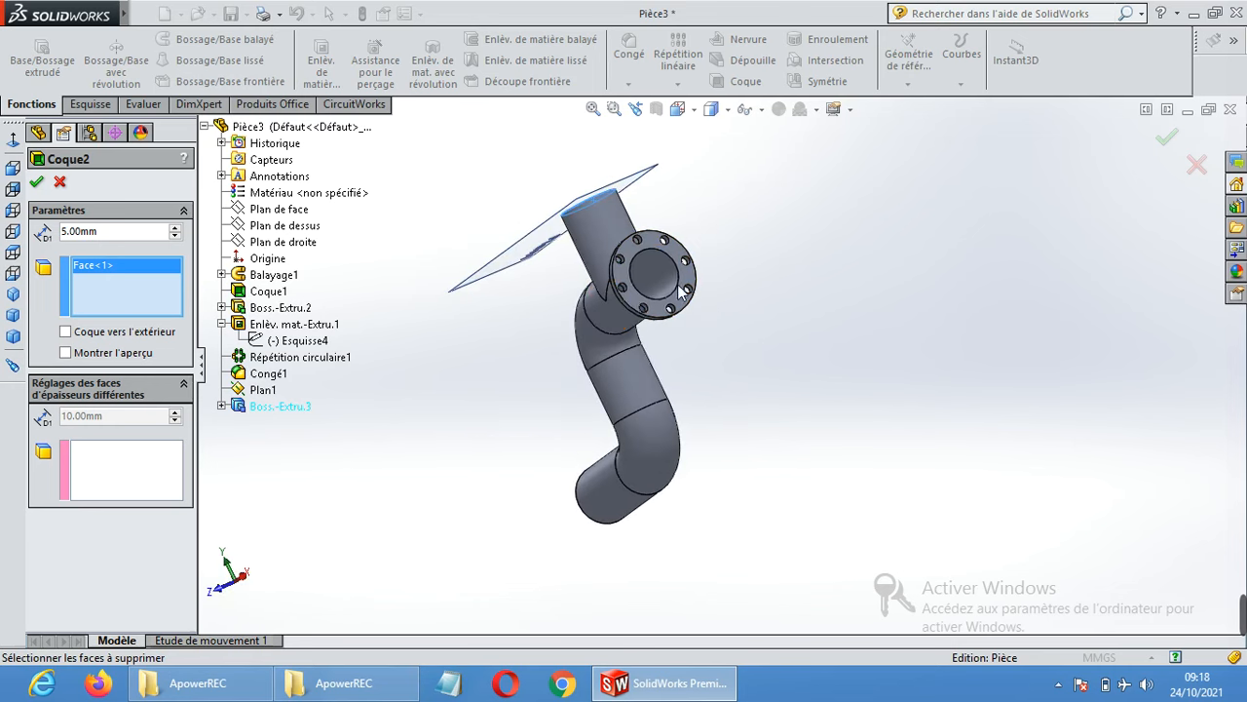
{"action": "left_click", "coordinate": [651, 263]}
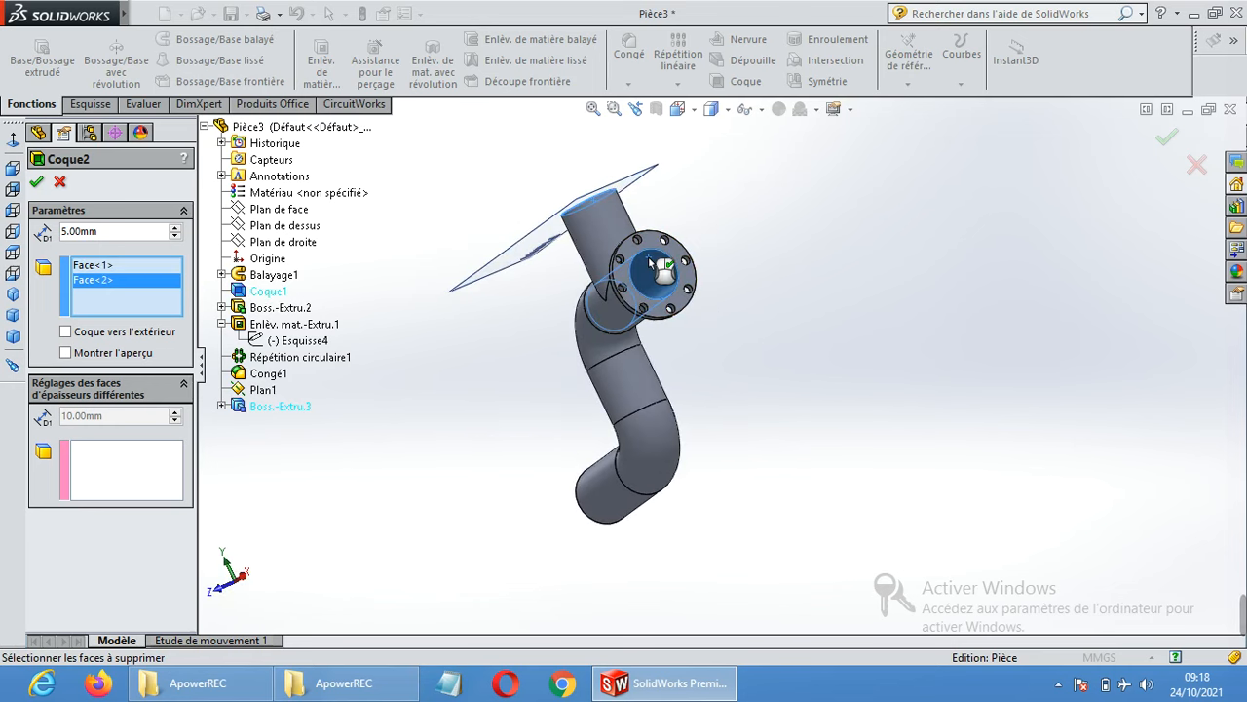
{"action": "left_click", "coordinate": [37, 183]}
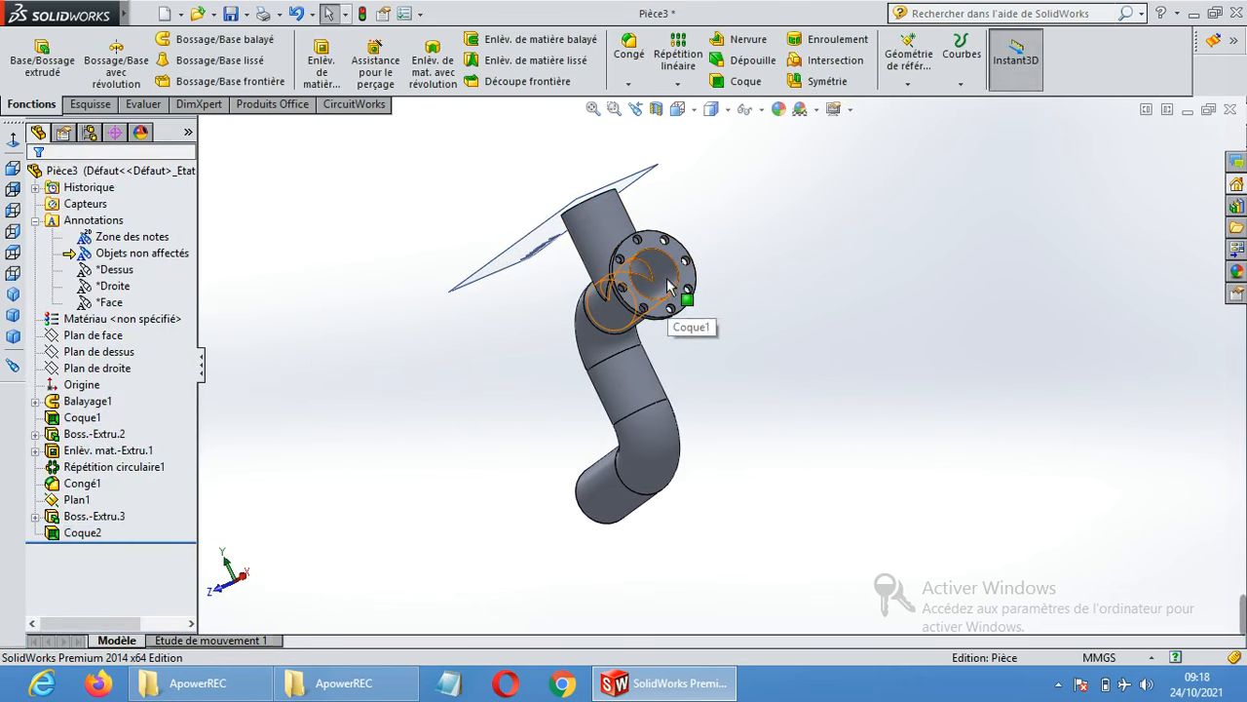
{"action": "scroll", "coordinate": [670, 287], "scroll_direction": "down", "scroll_amount": 5}
{"action": "scroll", "coordinate": [705, 356], "scroll_direction": "up", "scroll_amount": 3}
{"action": "middle_click_drag", "start_coordinate": [895, 294], "coordinate": [997, 361]}
{"action": "scroll", "coordinate": [997, 362], "scroll_direction": "up", "scroll_amount": 6}
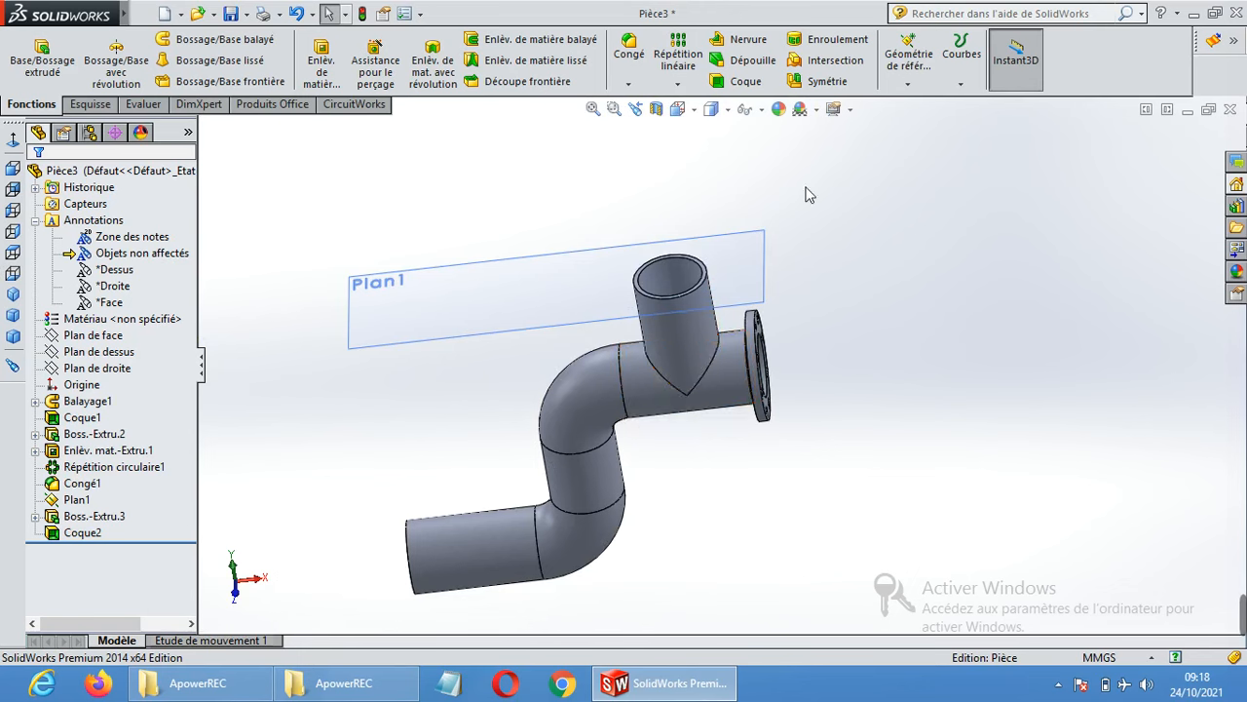
{"action": "left_click", "coordinate": [914, 86]}
{"action": "left_click", "coordinate": [914, 86]}
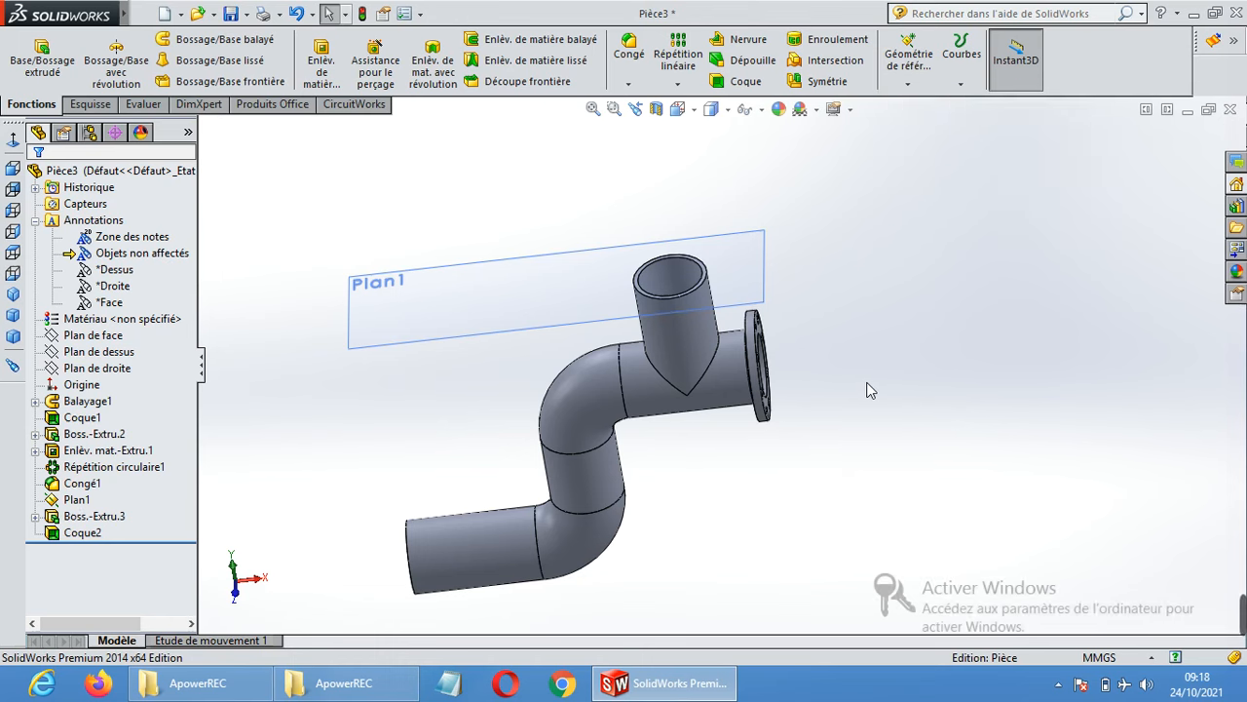
{"action": "left_click", "coordinate": [763, 337]}
{"action": "scroll", "coordinate": [751, 363], "scroll_direction": "down", "scroll_amount": 2}
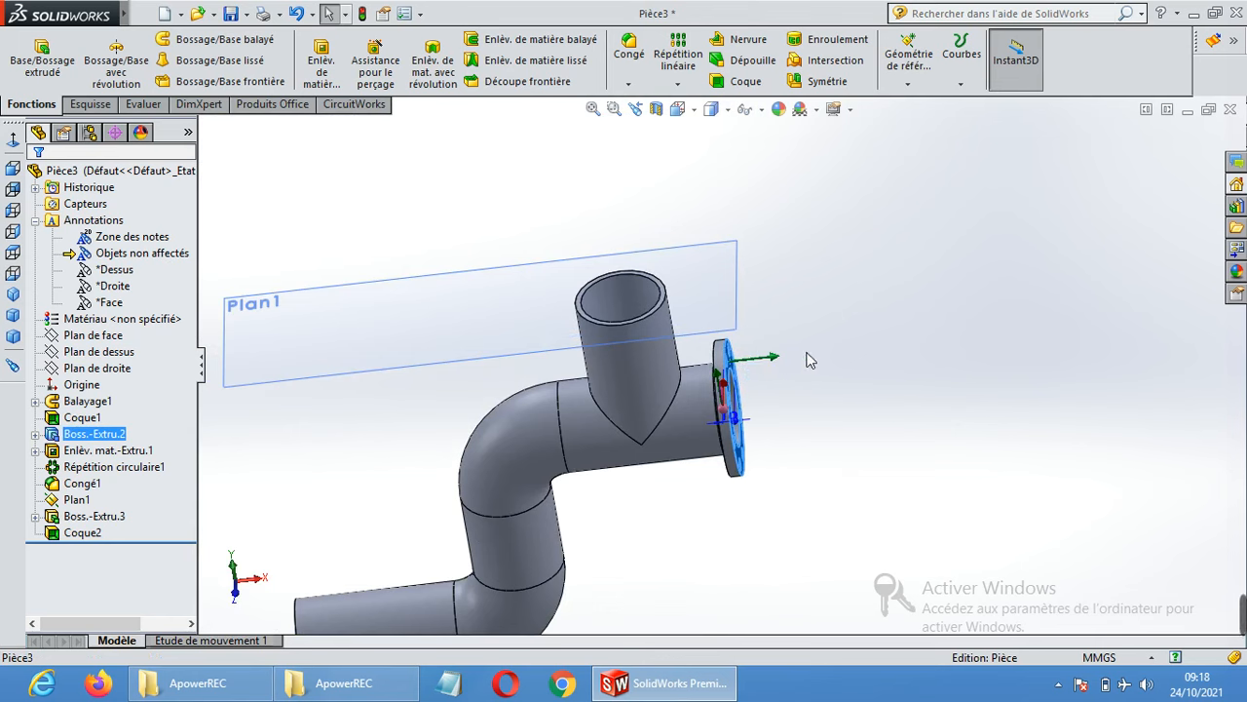
{"action": "scroll", "coordinate": [807, 361], "scroll_direction": "up", "scroll_amount": 2}
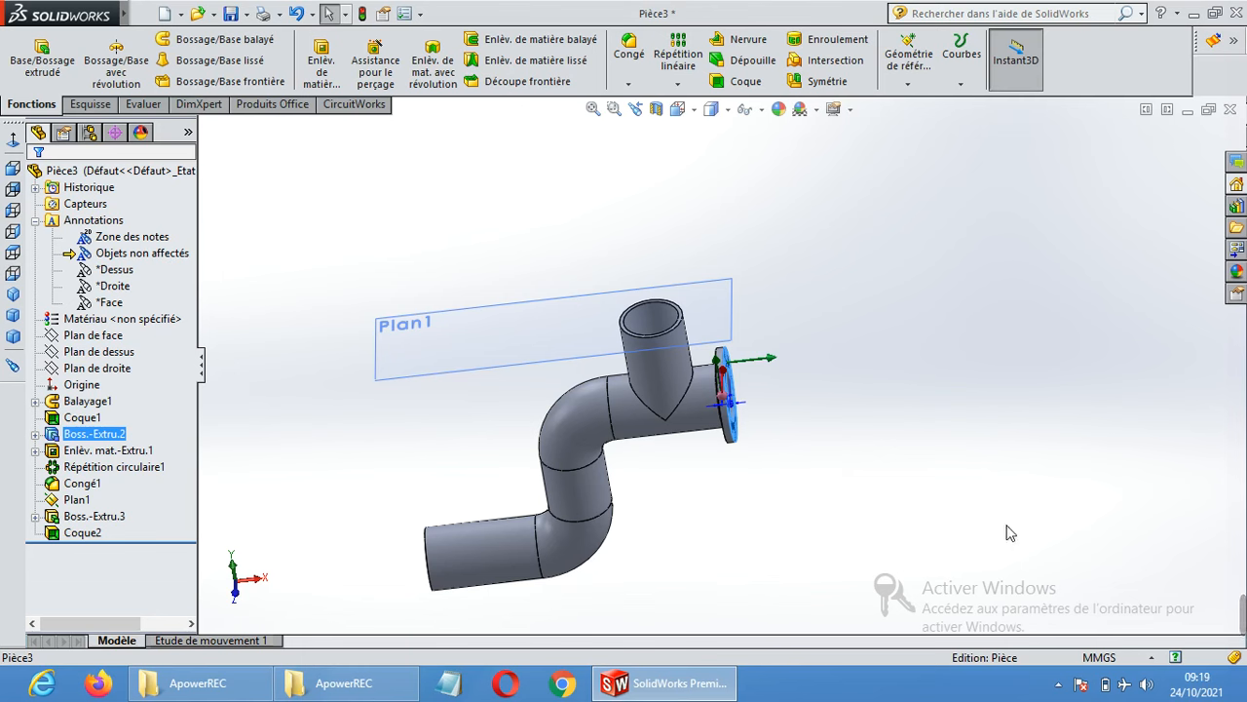
{"action": "mouse_move", "coordinate": [1241, 615]}
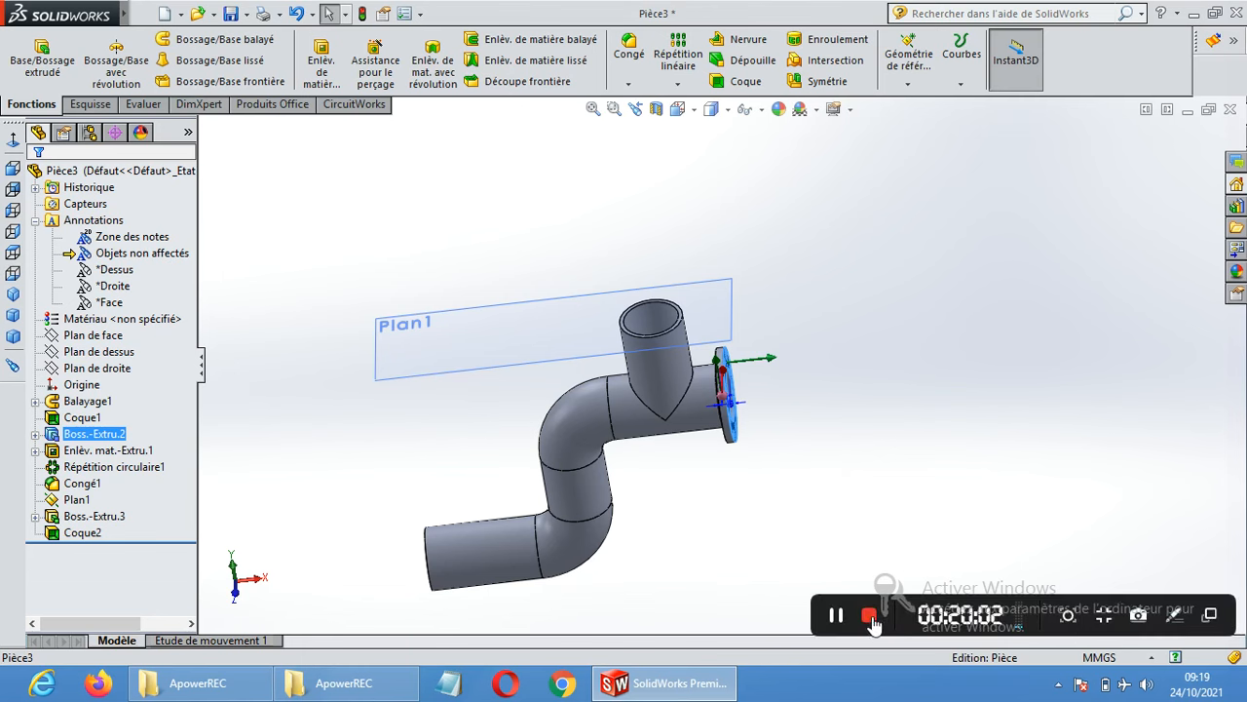